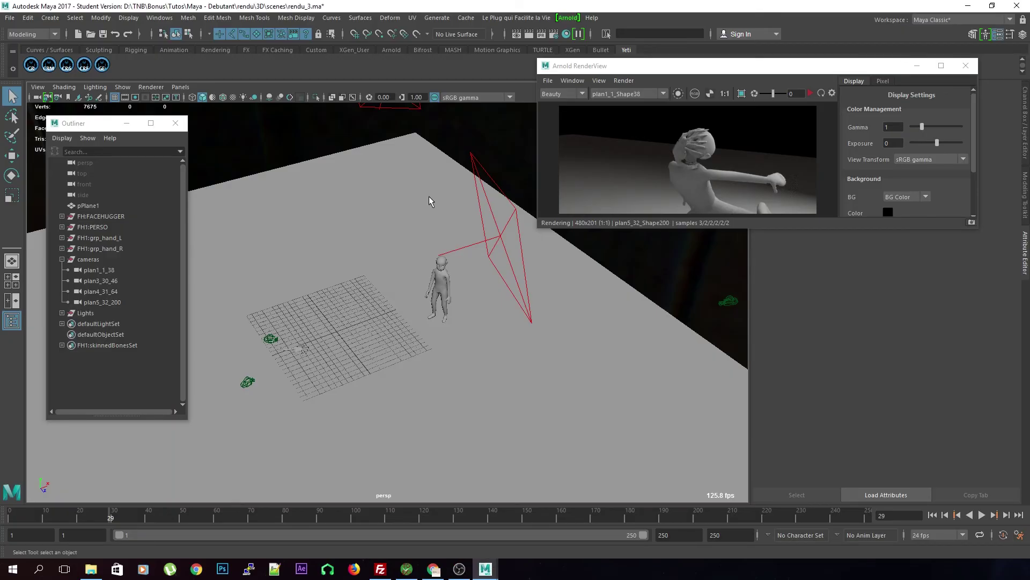
alt+drag(429, 202, 427, 334)
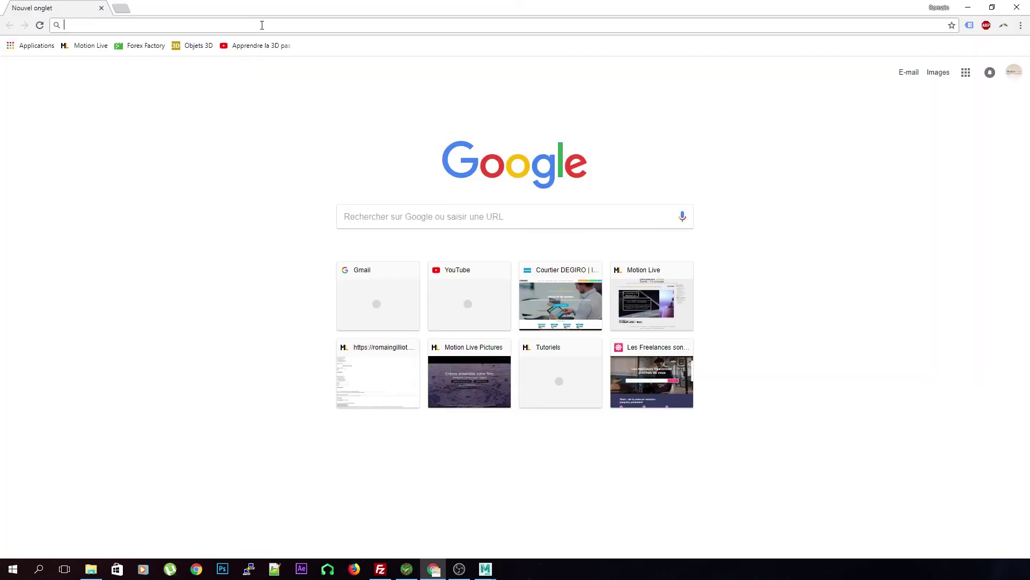
- Switch to Chrome, load motion-live.com and open its "La formation 3D" section
text(motion-l)
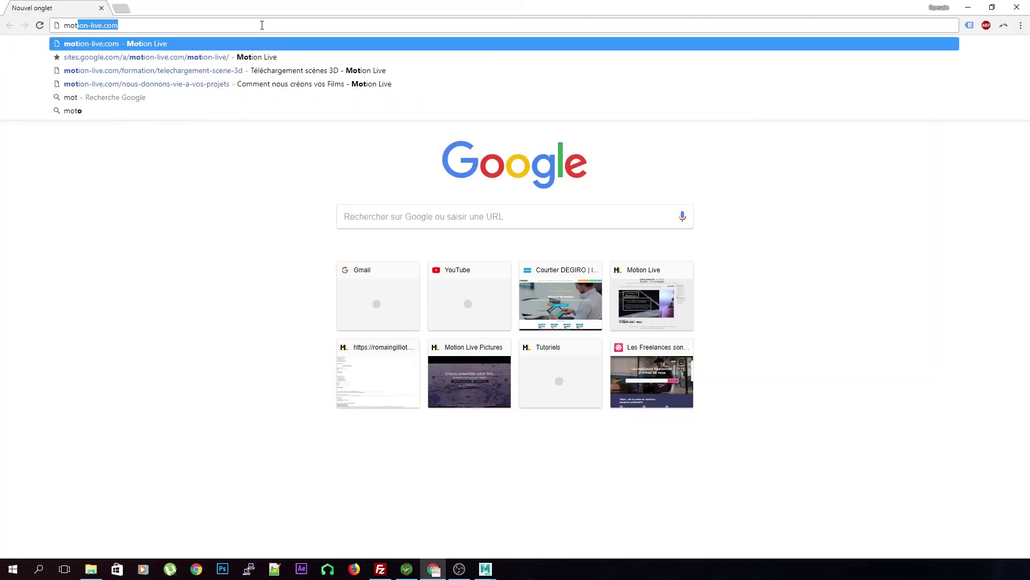
text(ive.co)
key(Return)
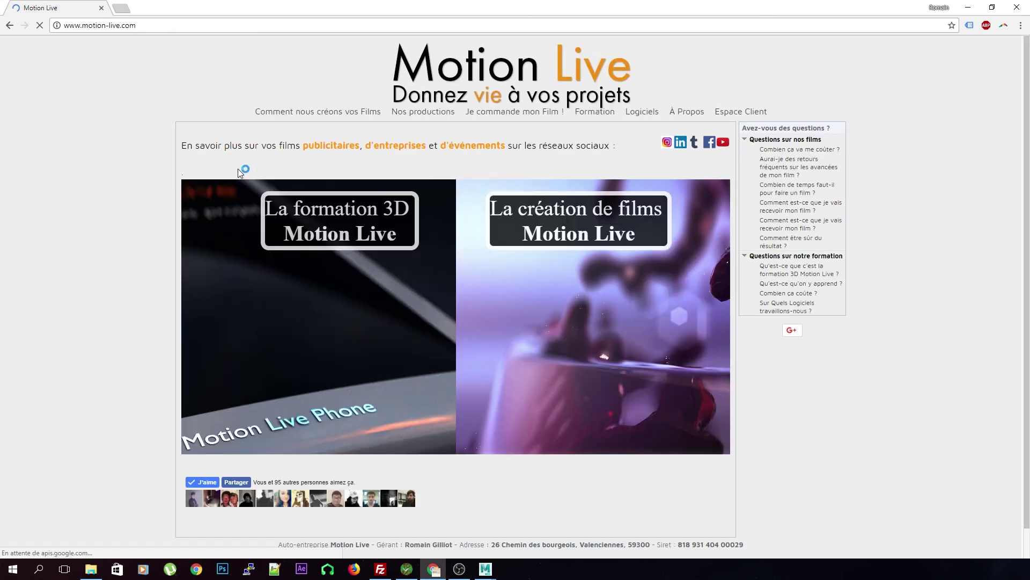
click(252, 243)
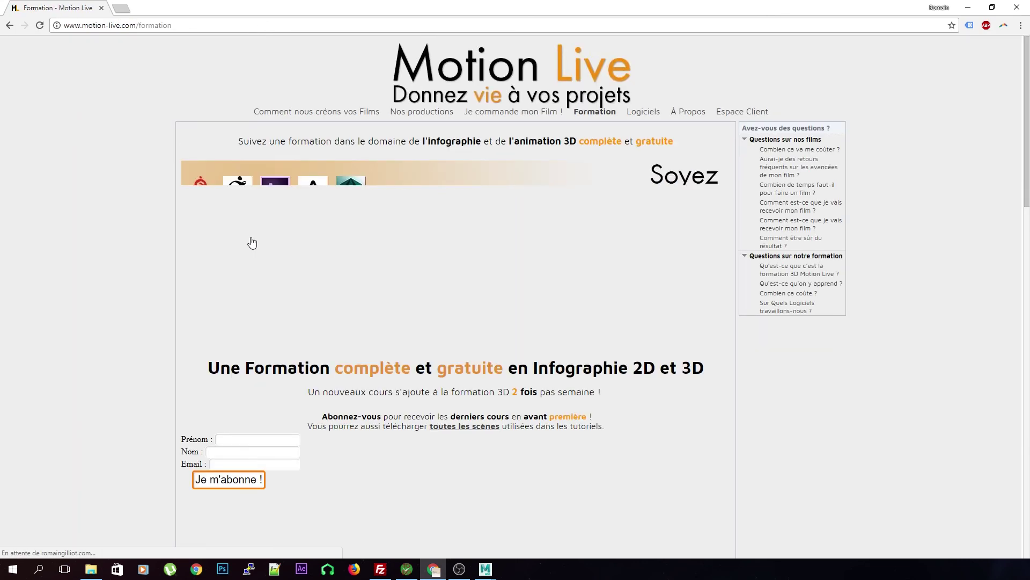
- Open the 3D scene download page through the "toutes les scènes" link, review it and close the browser
scroll(102, 164, down, 1)
scroll(102, 163, down, 3)
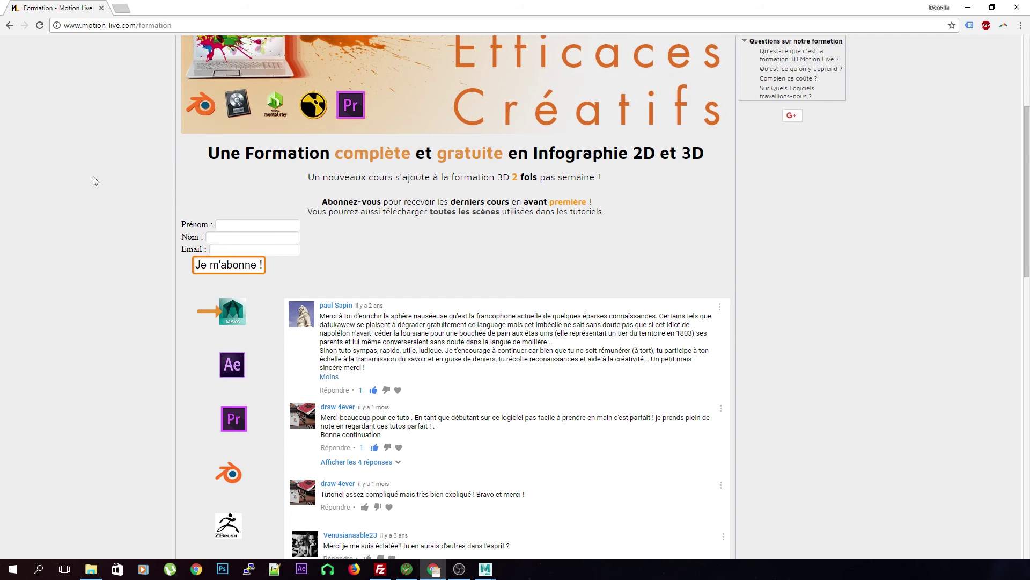
click(462, 211)
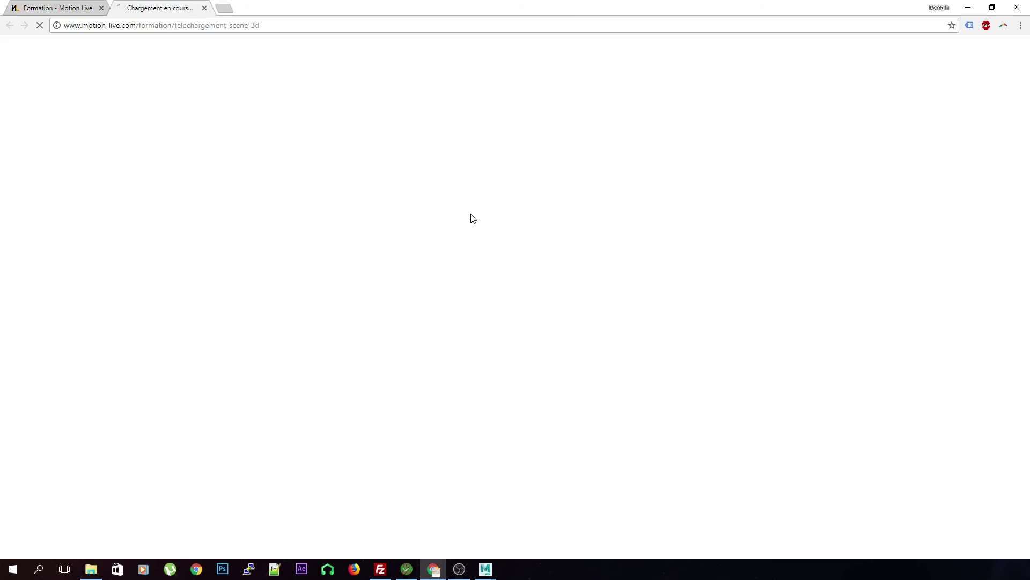
scroll(342, 258, down, 4)
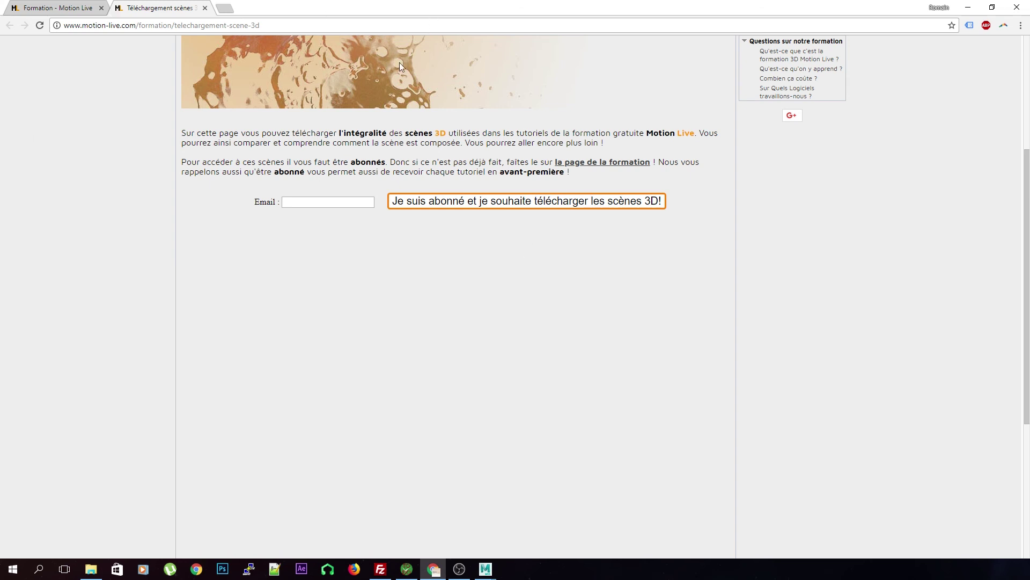
click(1024, 10)
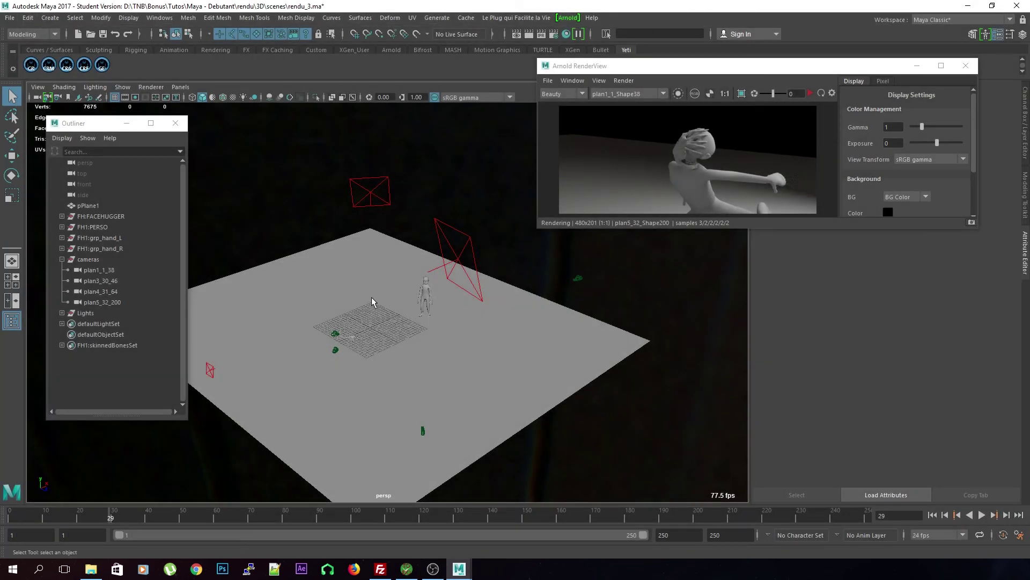
- Select the facehugger mesh on the ground plane
alt+right_drag(426, 299, 444, 347)
alt+drag(444, 348, 377, 355)
alt+middle_drag(377, 355, 410, 354)
alt+drag(410, 354, 387, 336)
alt+right_drag(386, 336, 444, 336)
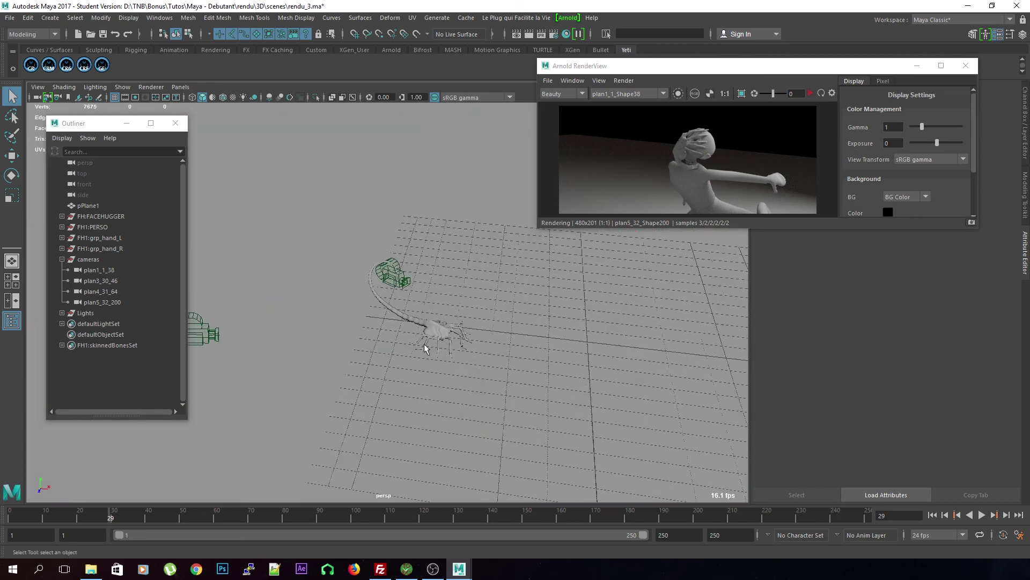
alt+drag(437, 336, 446, 327)
click(450, 324)
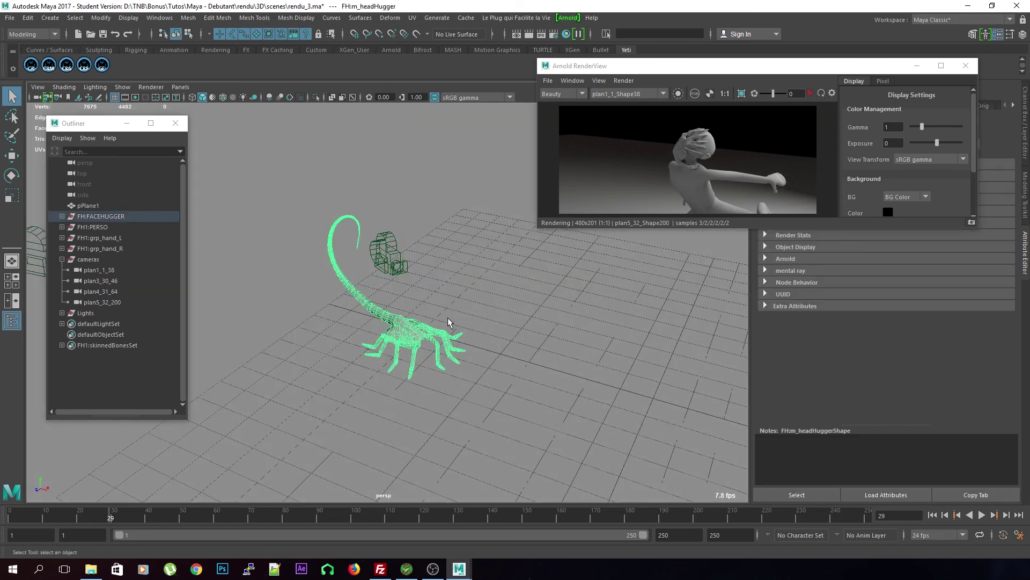
- Look at the favorite materials that can be assigned to the facehugger, including aiStandard, without choosing one
right_click(404, 249)
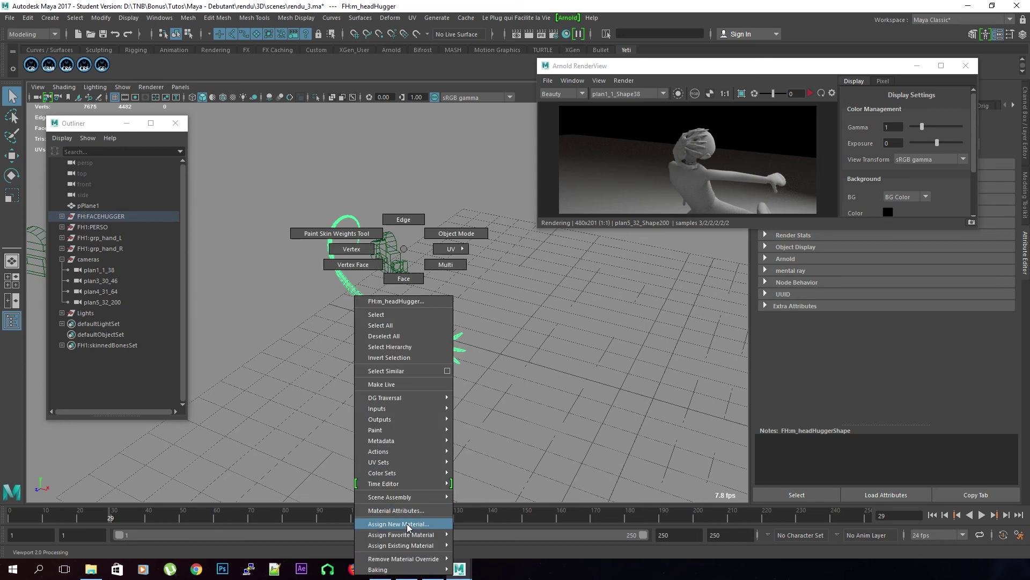
mouse_move(407, 533)
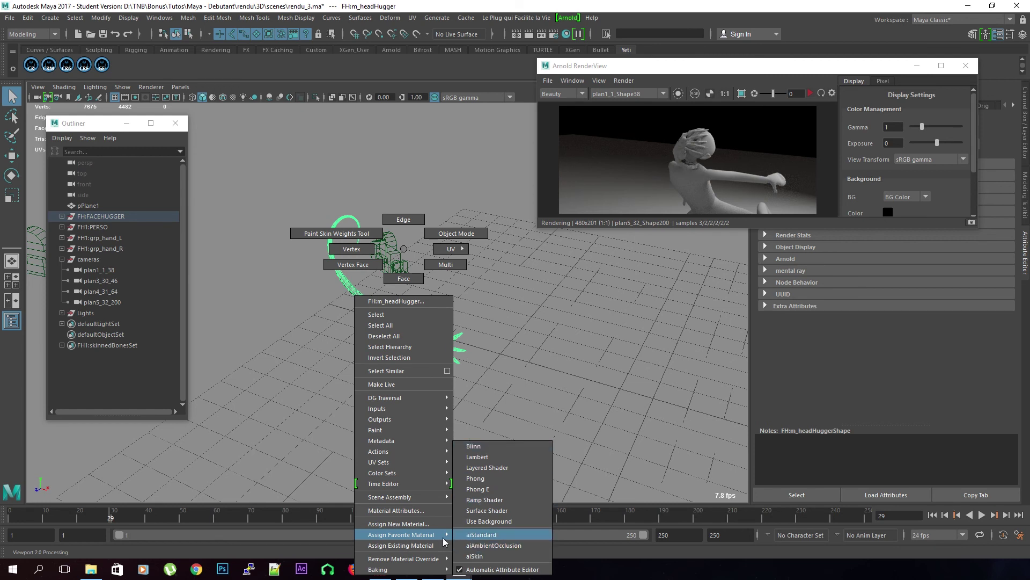
right_drag(411, 530, 454, 377)
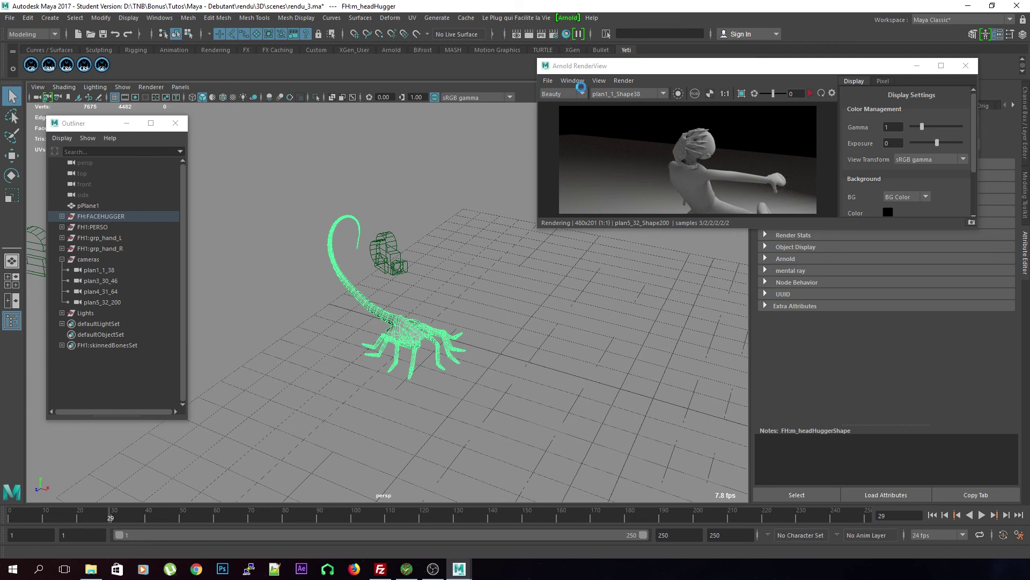
- Open the Hypershade, examine the Maya favorites and mental ray Materials node lists, and close the window
click(564, 39)
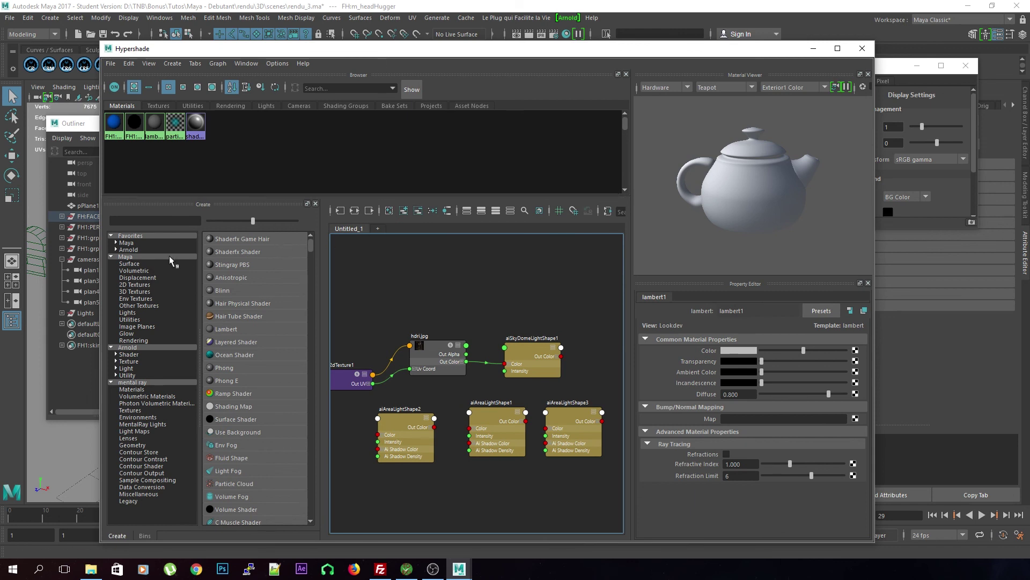
click(116, 242)
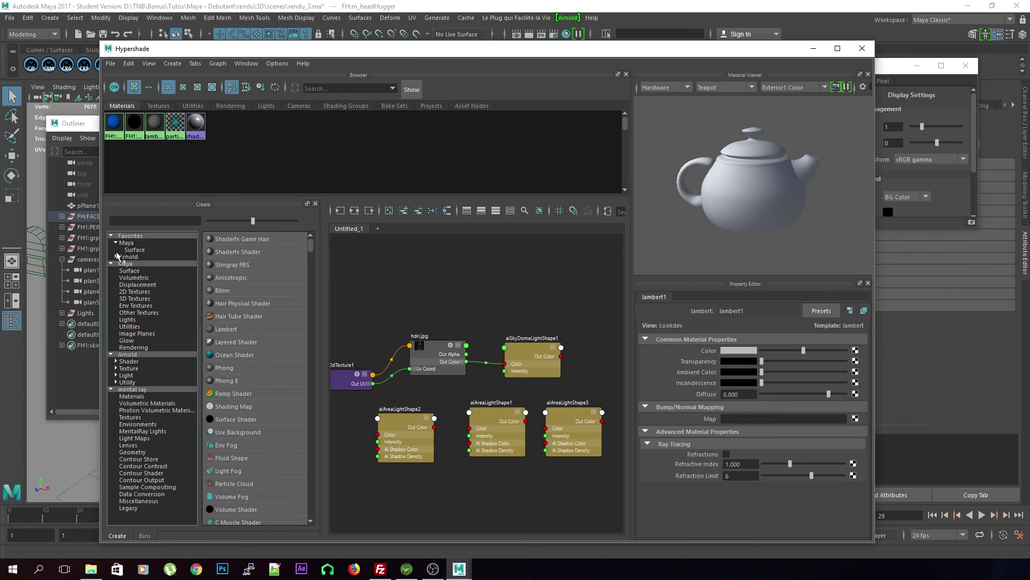
click(137, 398)
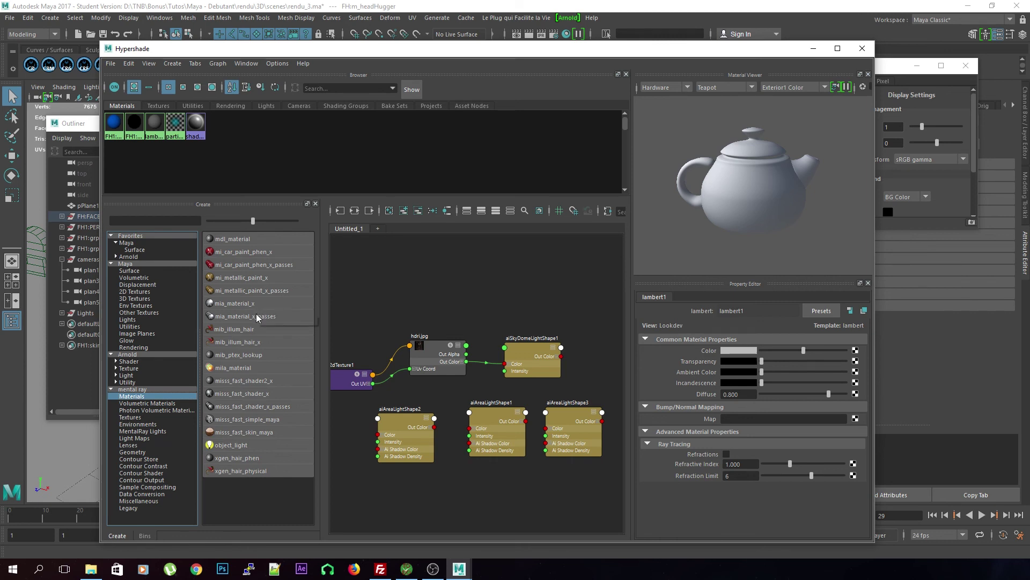
click(862, 47)
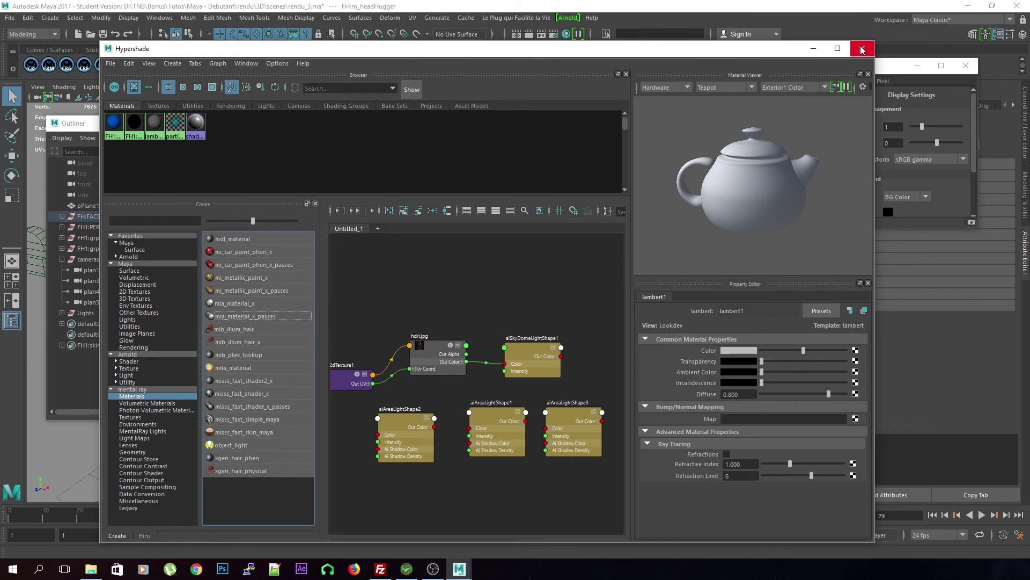
click(862, 47)
- Assign a new aiStandard material to the facehugger mesh, deselect the mesh and view it from other angles
right_drag(397, 333, 472, 536)
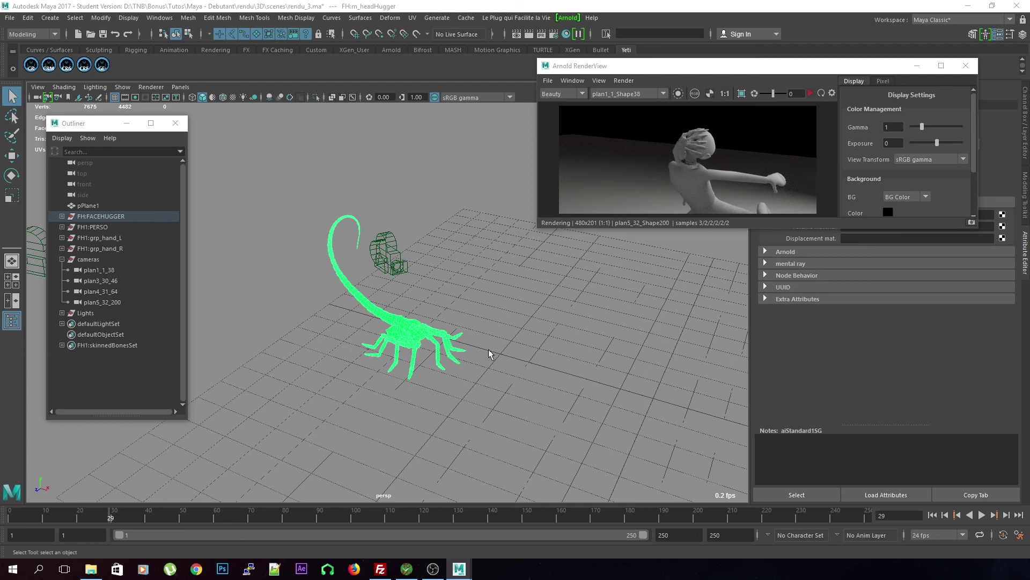
click(494, 397)
alt+drag(553, 365, 578, 355)
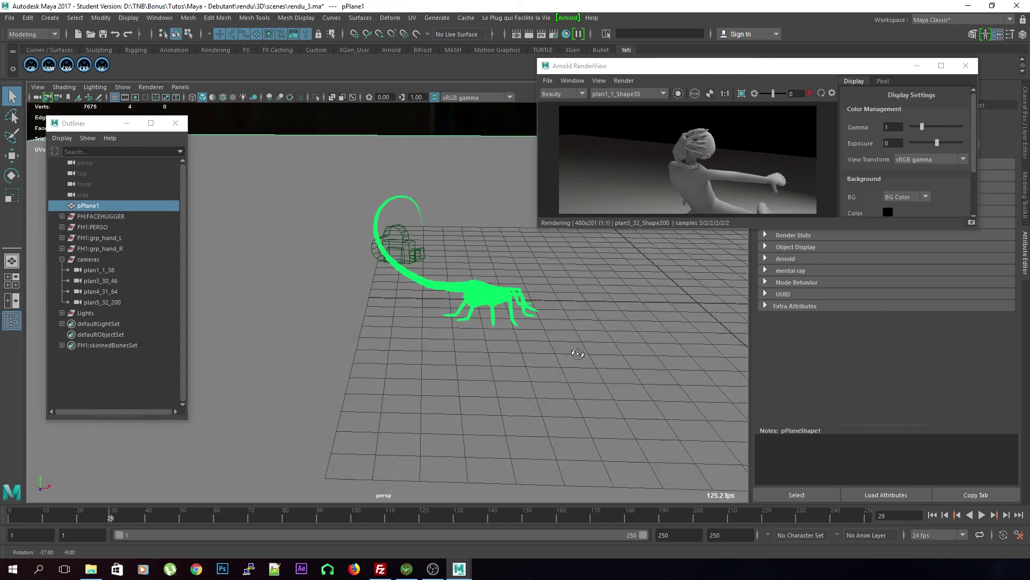
alt+drag(346, 223, 505, 329)
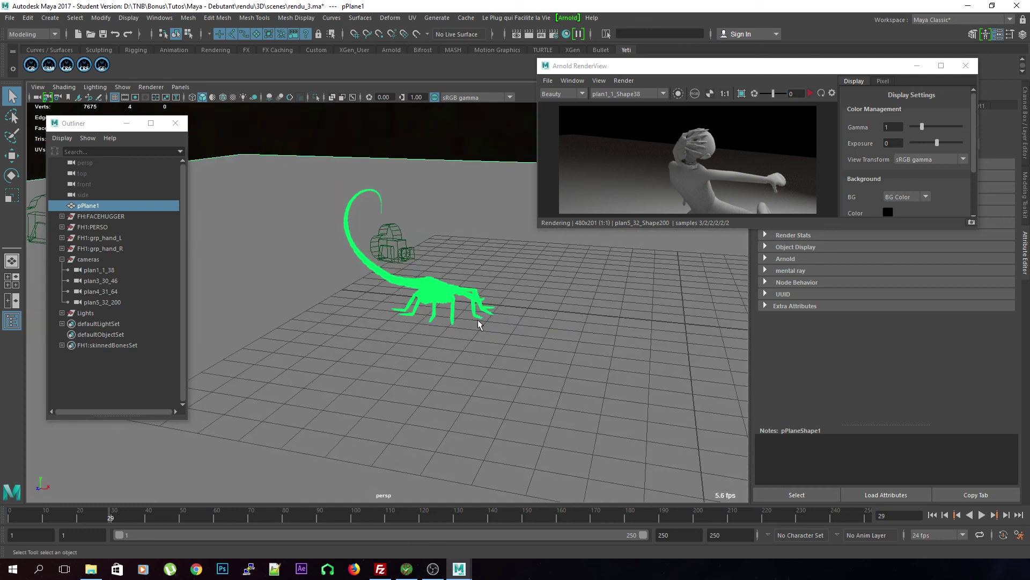
- Select the facehugger, check in the Plug-in Manager whether mtoa.mll is set to Loaded and Auto load, and close it
click(448, 300)
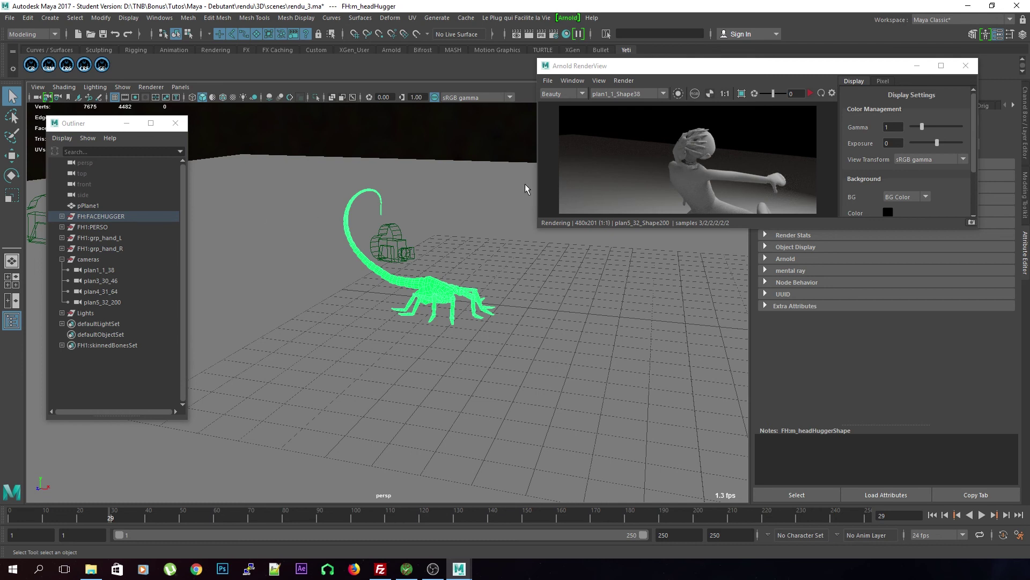
click(162, 19)
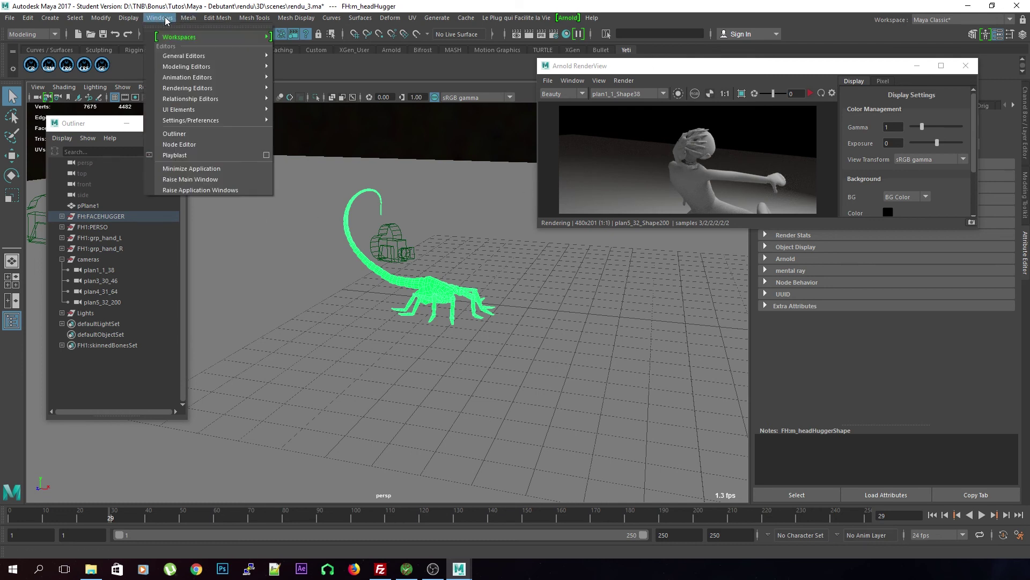
mouse_move(212, 123)
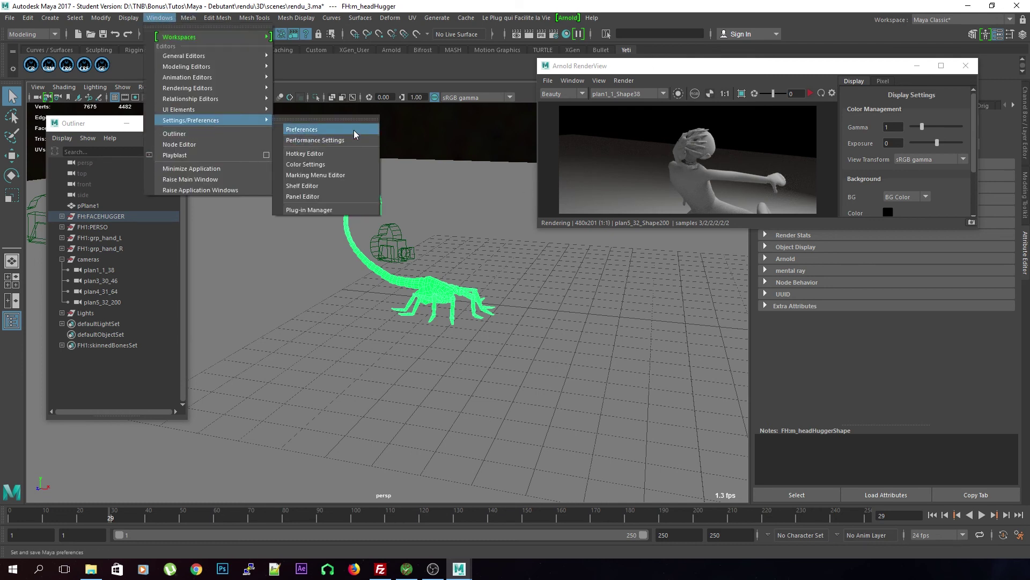
click(354, 130)
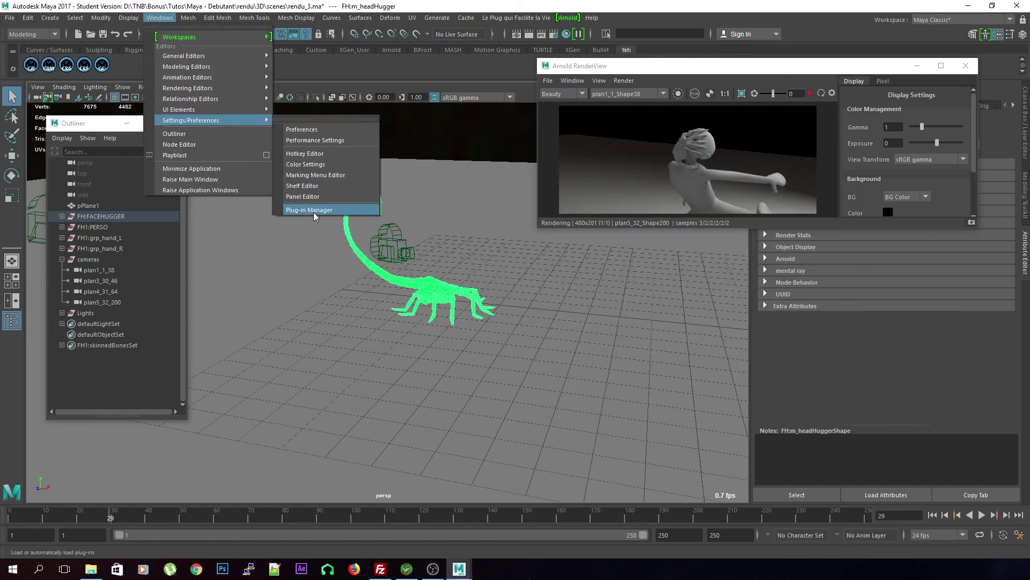
click(346, 211)
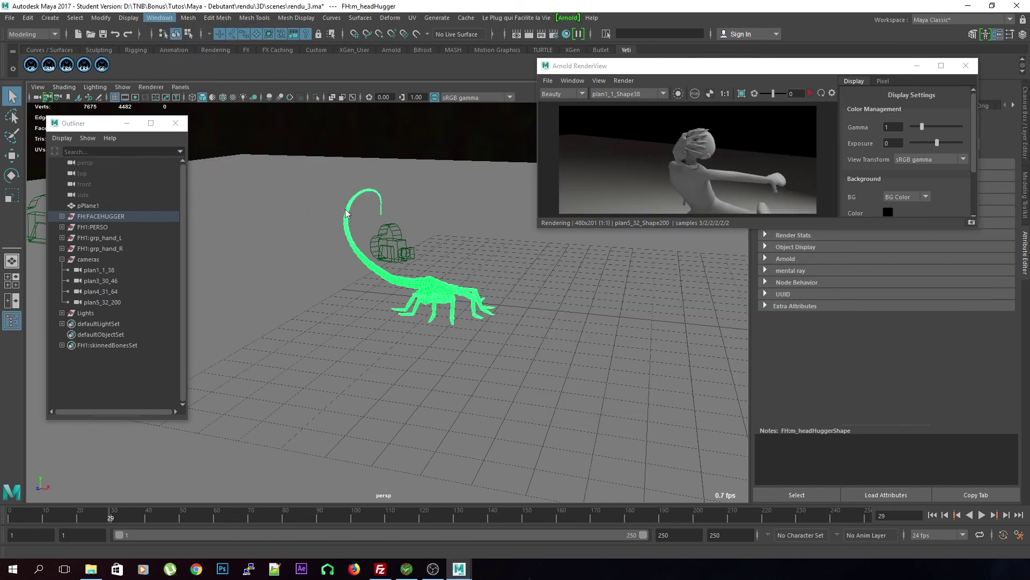
drag(571, 192, 382, 150)
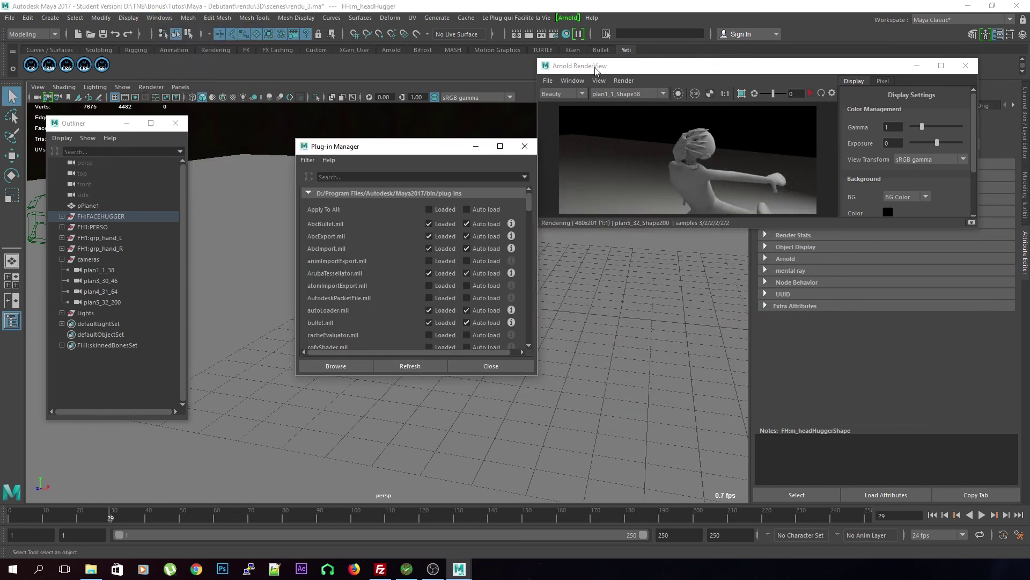
scroll(410, 312, down, 6)
scroll(411, 312, down, 10)
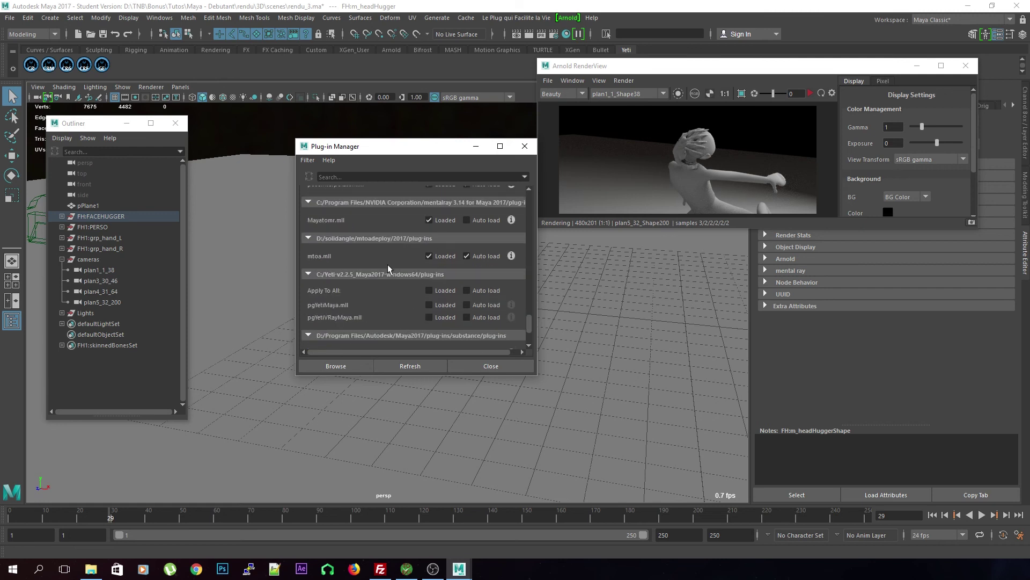
click(504, 367)
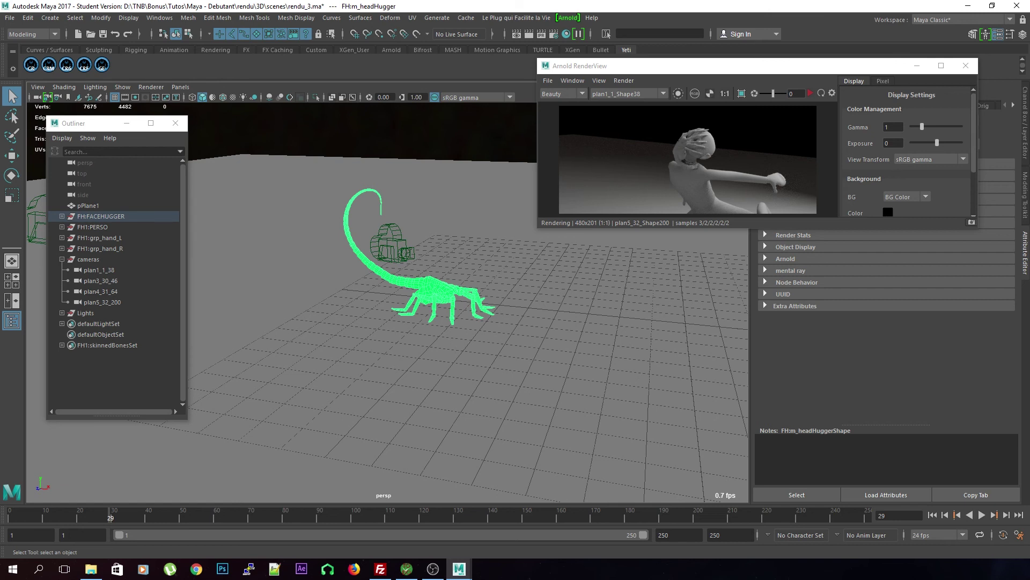
- Move the Arnold RenderView clear of the enlarged facehugger and open the Hypershade
drag(719, 69, 592, 36)
alt+right_drag(428, 294, 511, 257)
alt+middle_drag(511, 257, 471, 293)
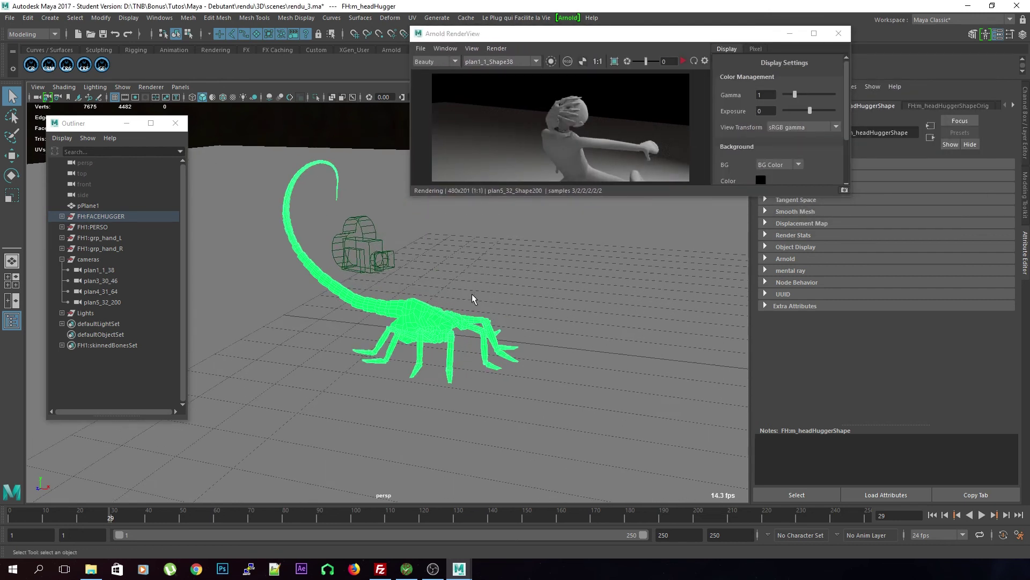
drag(611, 34, 591, 69)
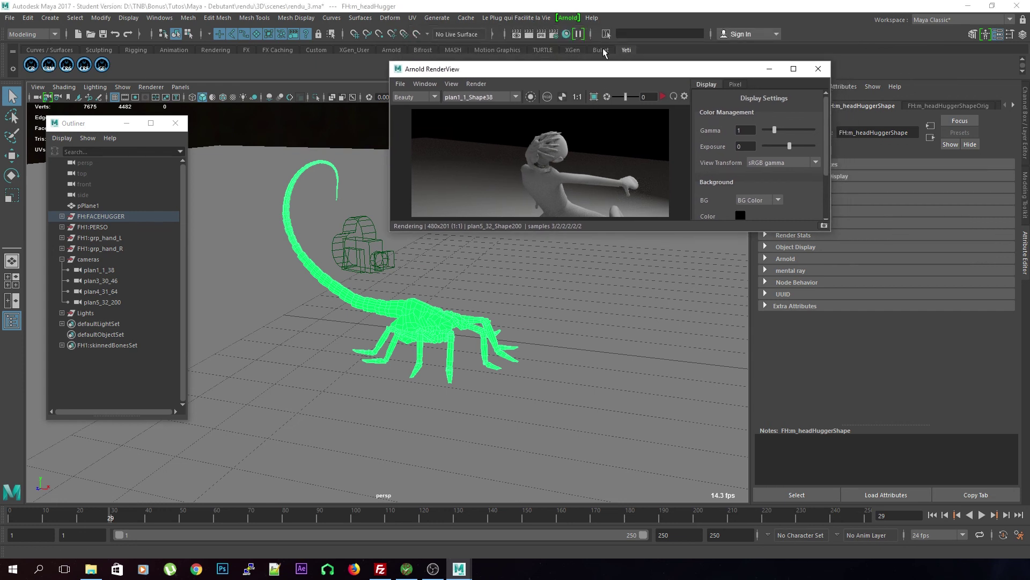
click(567, 36)
- Graph the aiStandard1 material in the Hypershade and apply it to the facehugger mesh
click(630, 133)
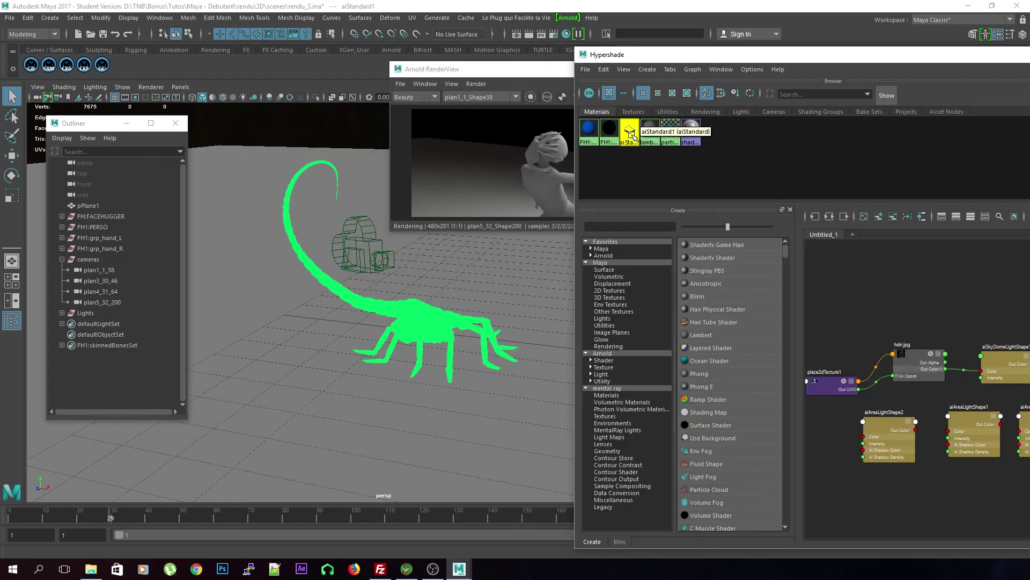
click(828, 218)
middle_drag(630, 132, 419, 329)
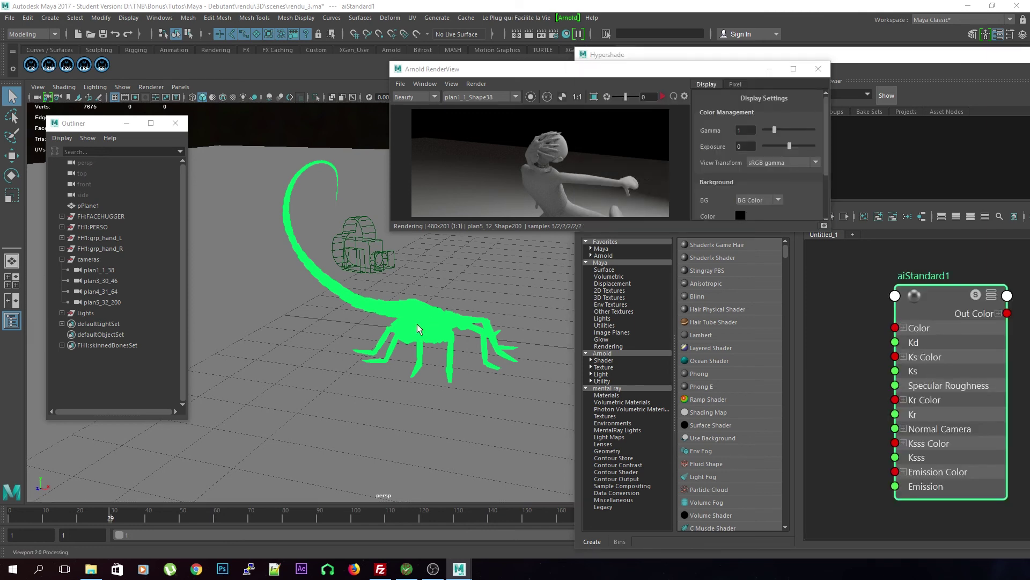
- Delete the aiStandard1 material from the Hypershade
click(942, 294)
key(Delete)
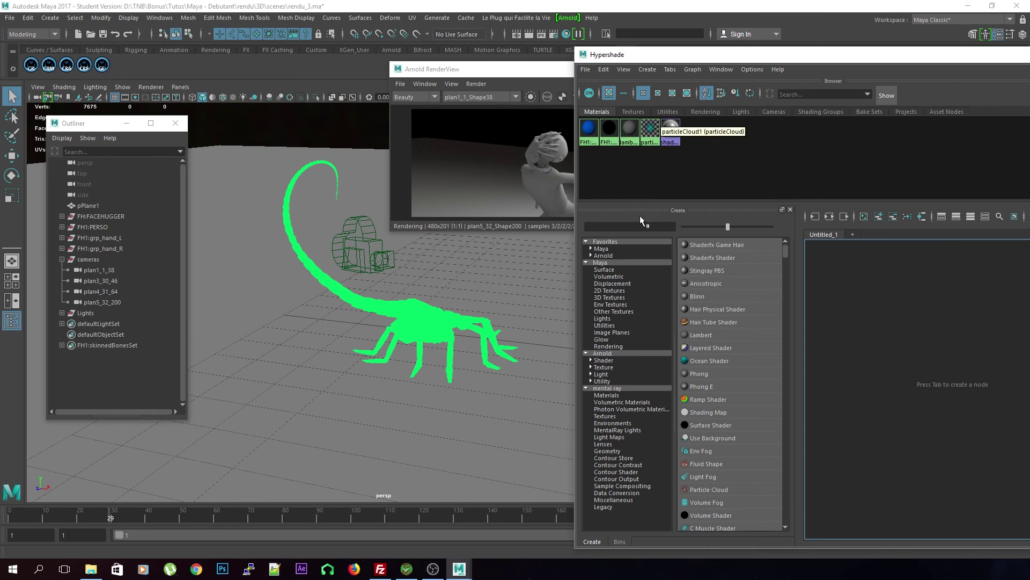
- Assign a new Arnold aiStandard material to the facehugger mesh
click(428, 317)
right_click(428, 318)
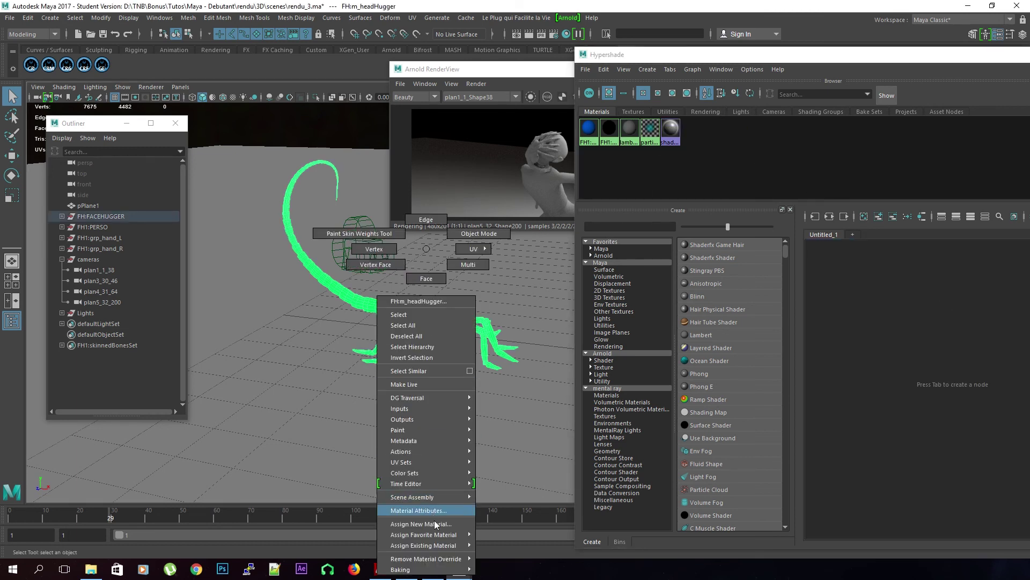
mouse_move(437, 547)
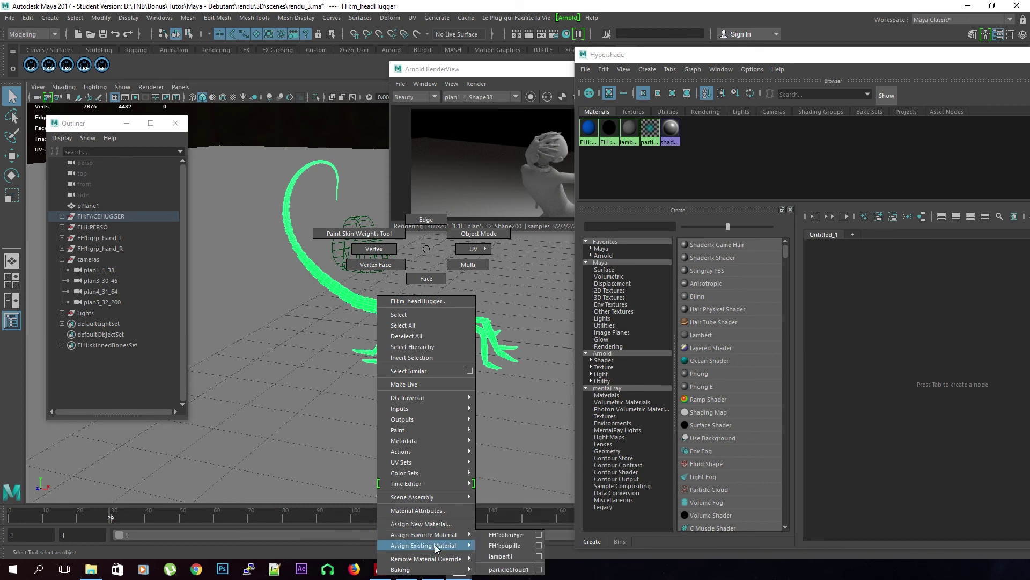
click(499, 538)
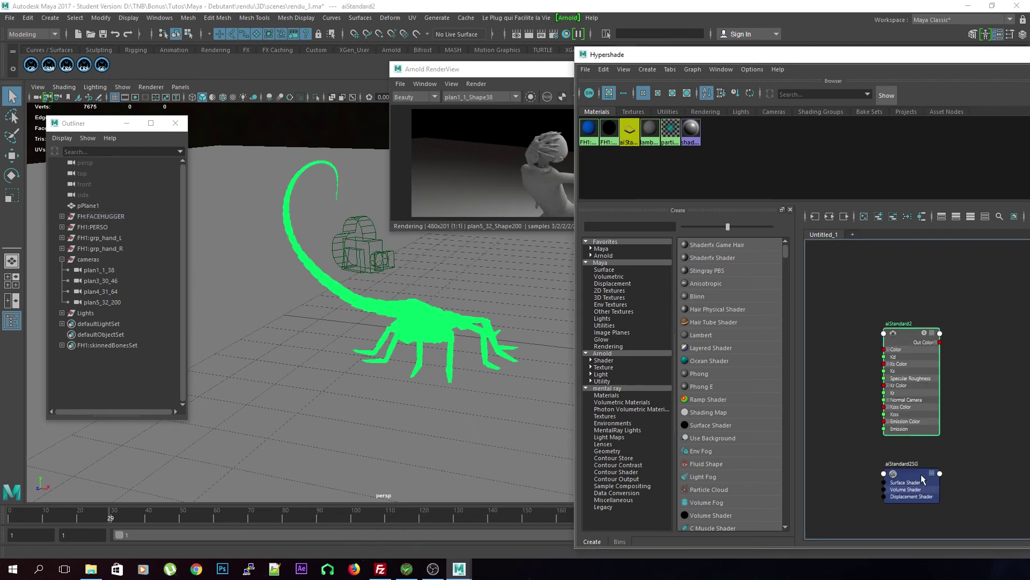
- Place the aiStandard2SG node beside aiStandard2 and connect the material's Out Color to its Surface Shader
drag(923, 474, 1009, 380)
drag(970, 415, 994, 373)
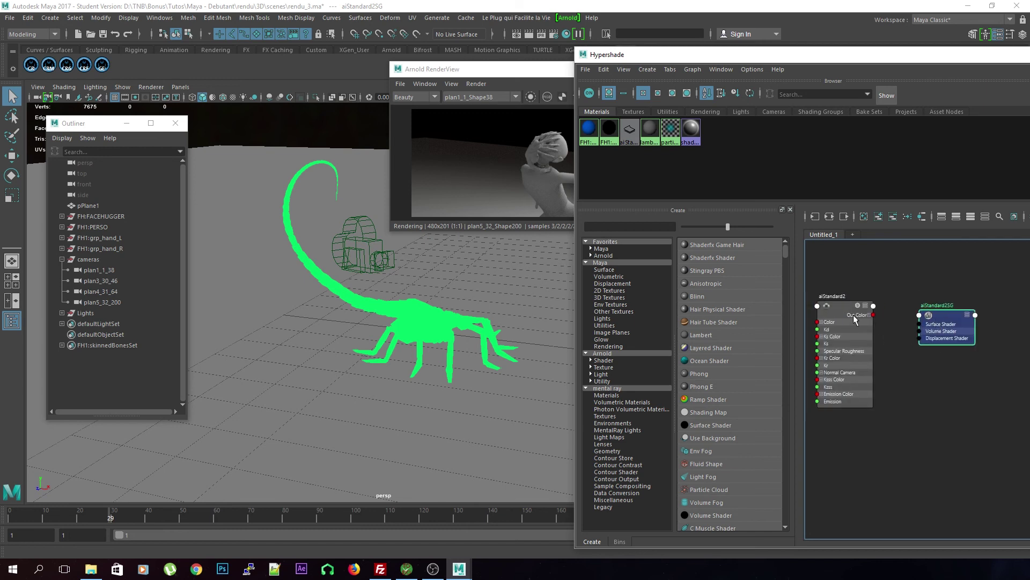
click(842, 312)
mouse_move(825, 305)
middle_down()
mouse_move(948, 317)
mouse_move(827, 308)
middle_up()
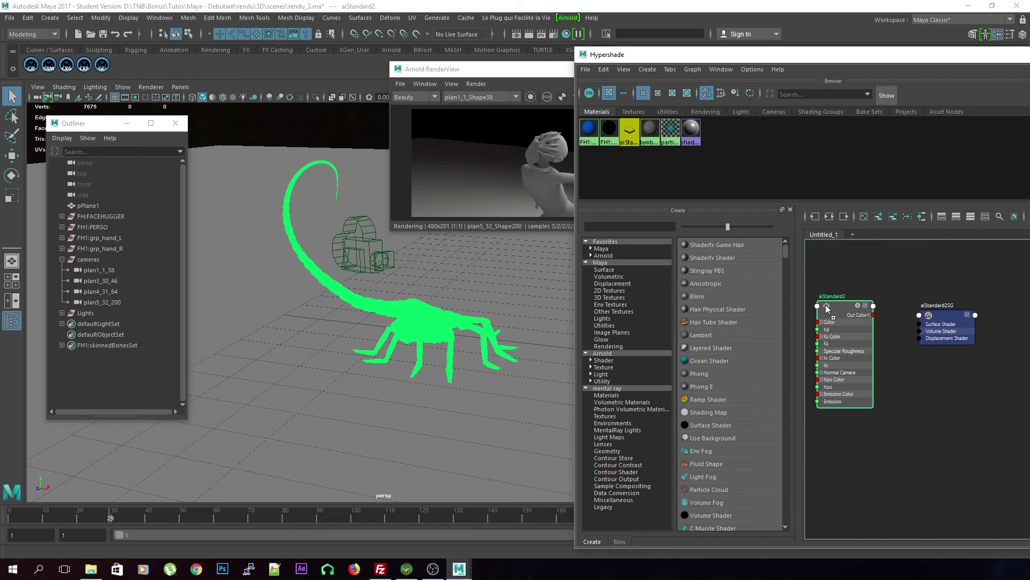
middle_drag(928, 315, 928, 312)
click(953, 317)
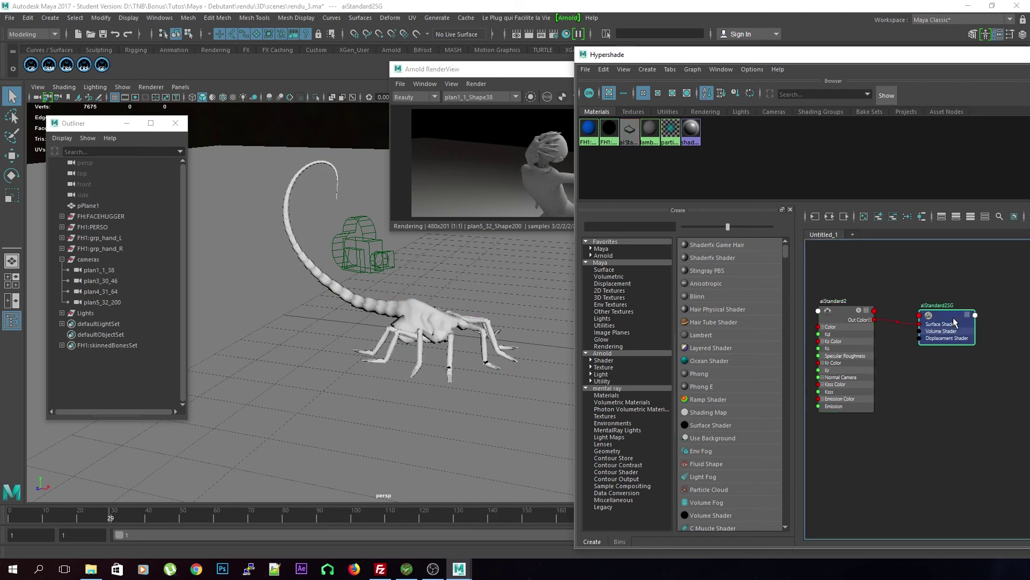
- Rearrange the aiStandard2 and aiStandard2SG nodes closer together in the Hypershade graph
drag(859, 397, 852, 373)
alt+middle_drag(880, 380, 912, 382)
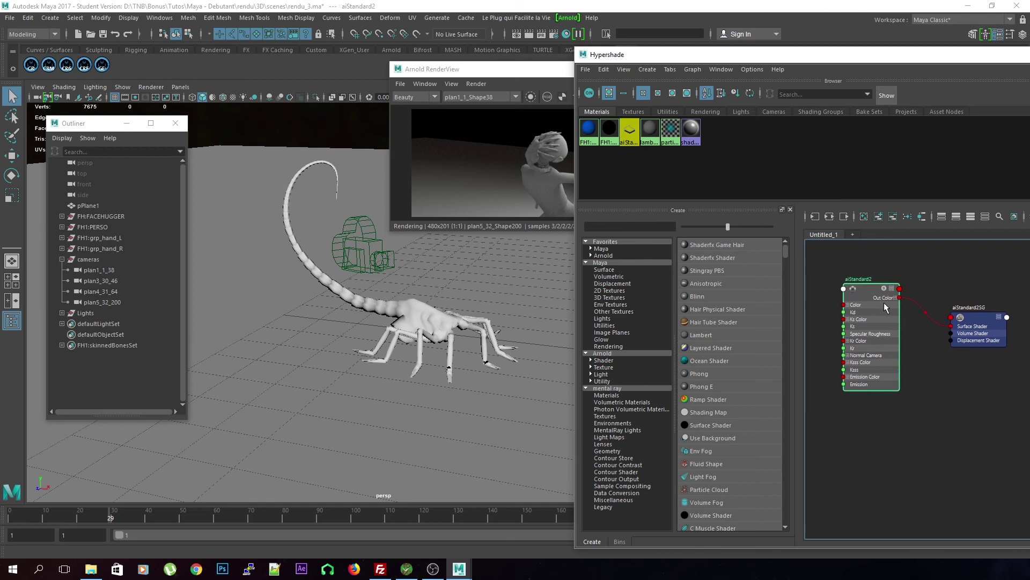
mouse_move(868, 286)
mouse_down()
mouse_move(871, 298)
mouse_move(852, 278)
mouse_up()
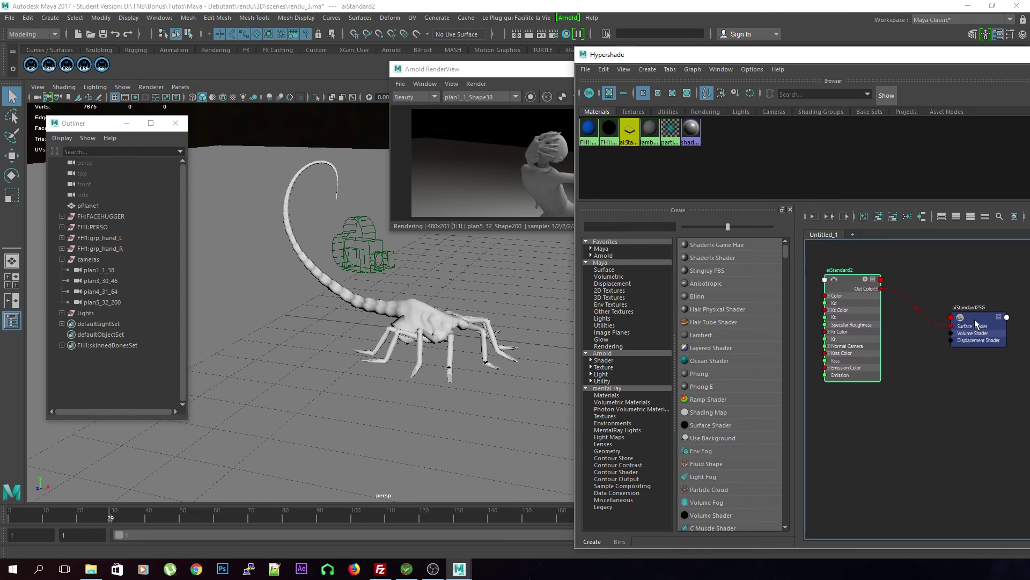
drag(966, 325, 955, 320)
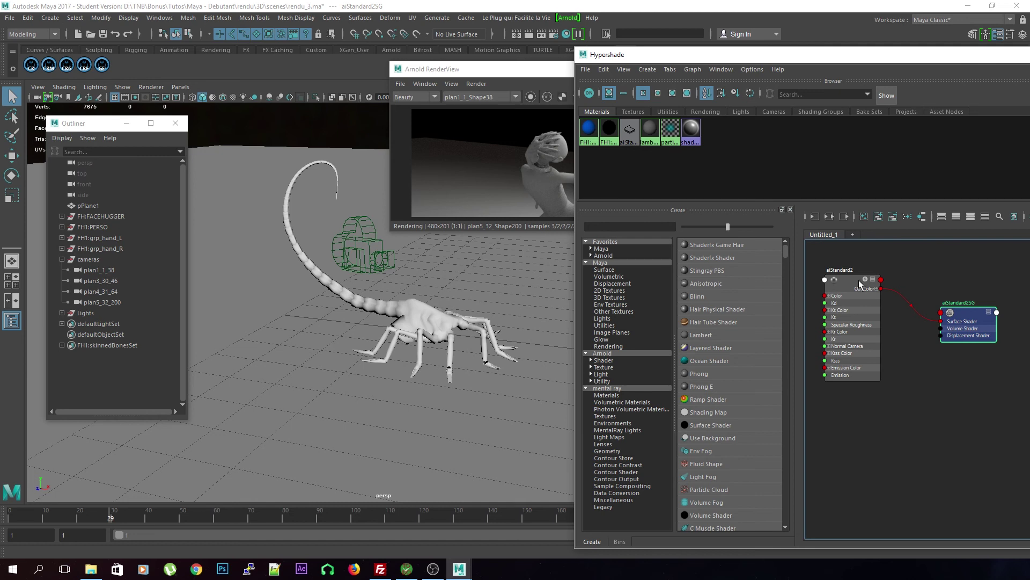
drag(963, 319, 935, 313)
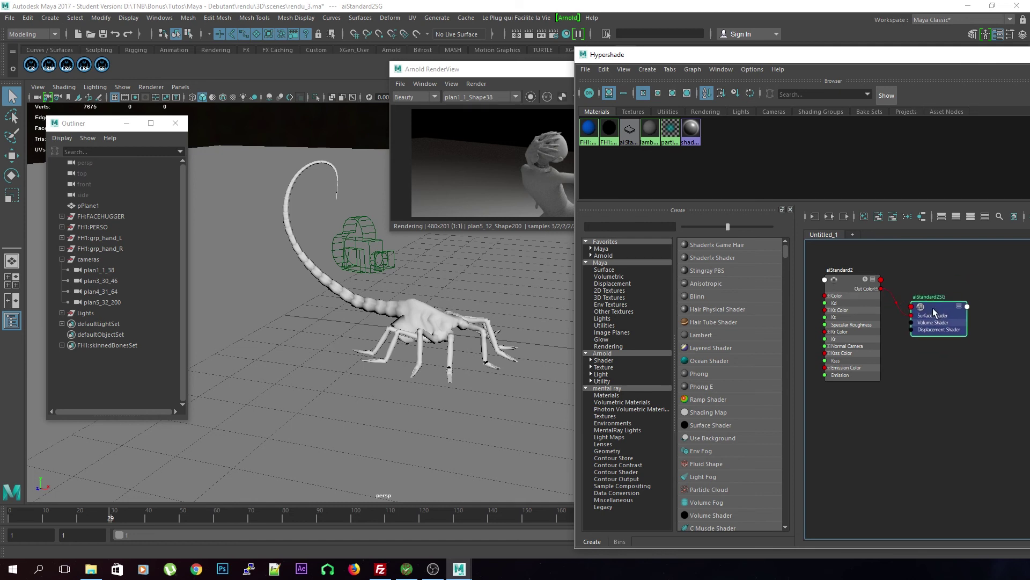
- Select the facehugger, move the Hypershade and Arnold RenderView aside, and run an IPR render through plan1_1_Shape38
click(403, 315)
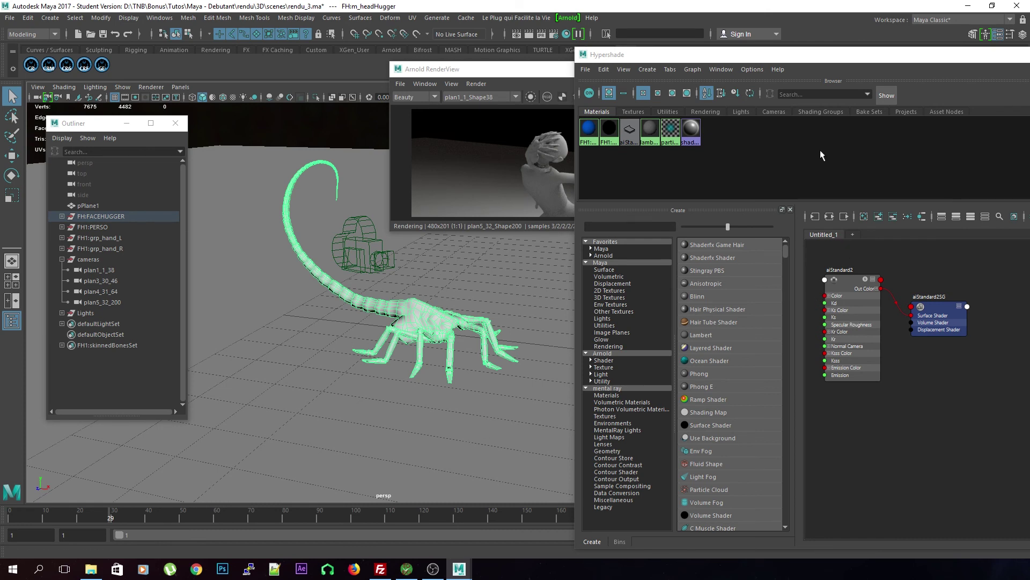
drag(820, 54, 1029, 67)
drag(542, 63, 575, 67)
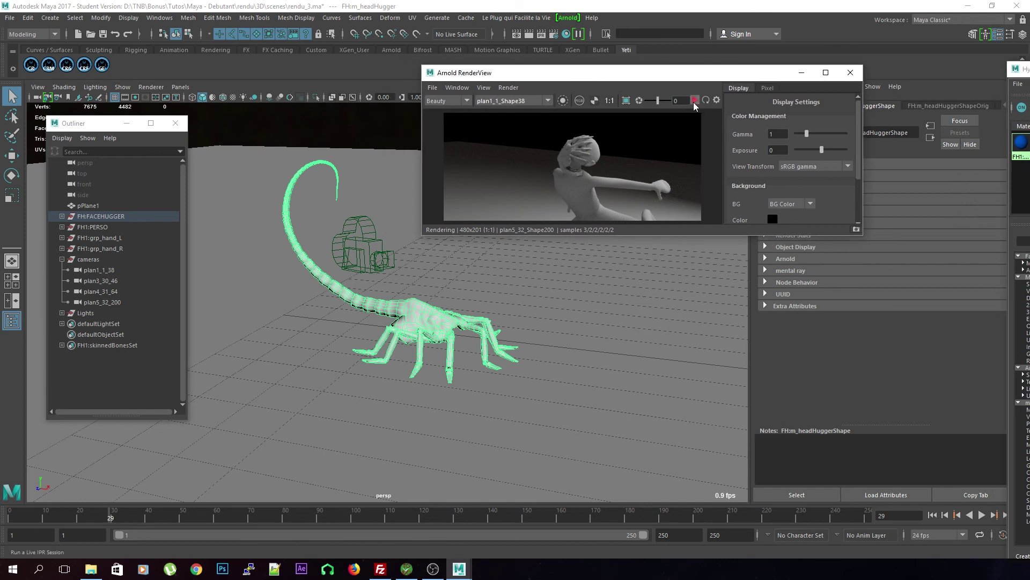
click(695, 101)
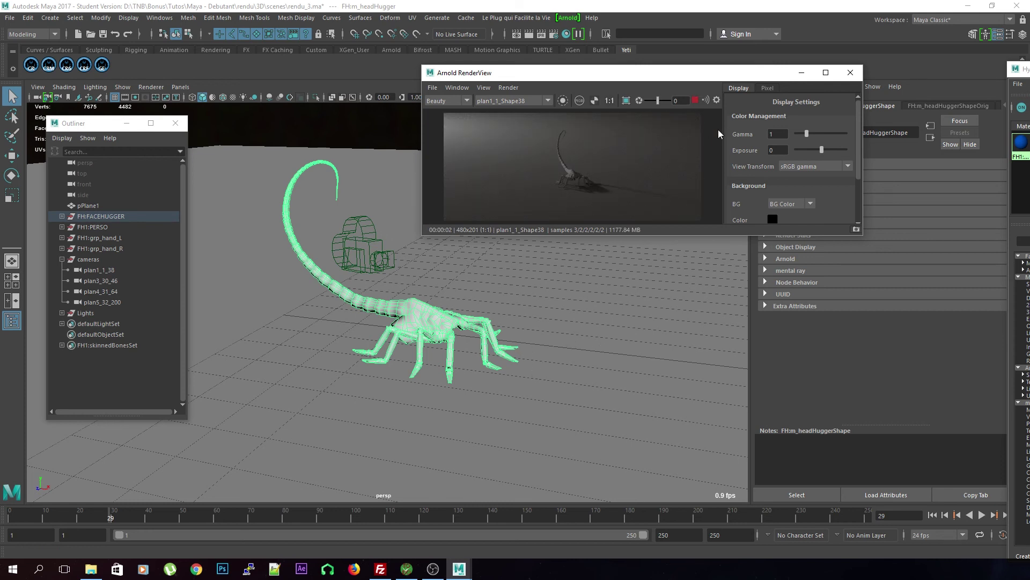
- Move the Arnold RenderView off the attributes and rename the facehugger's aiStandard2 material as shad_alien
drag(1020, 69, 585, 77)
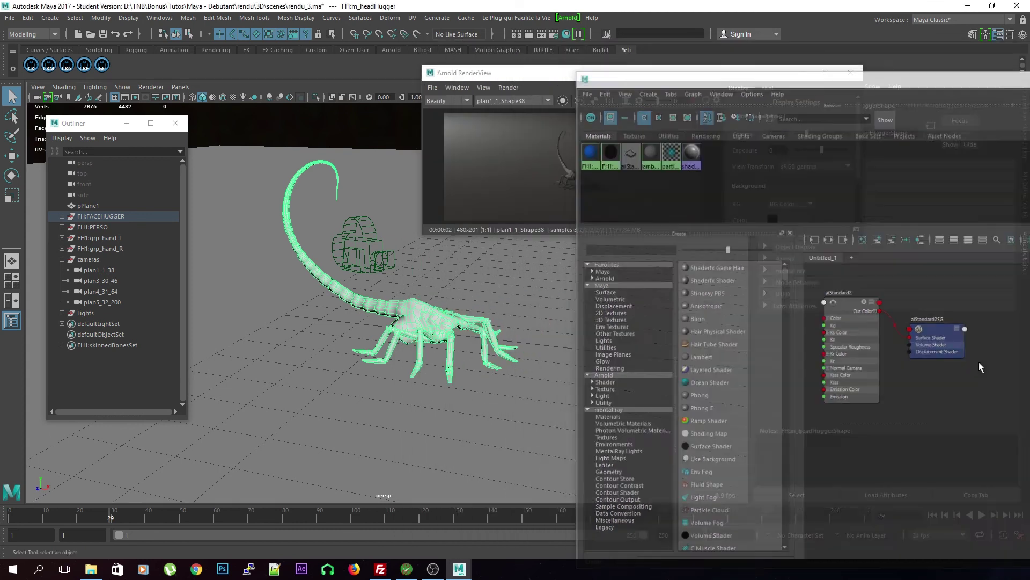
drag(576, 73, 461, 43)
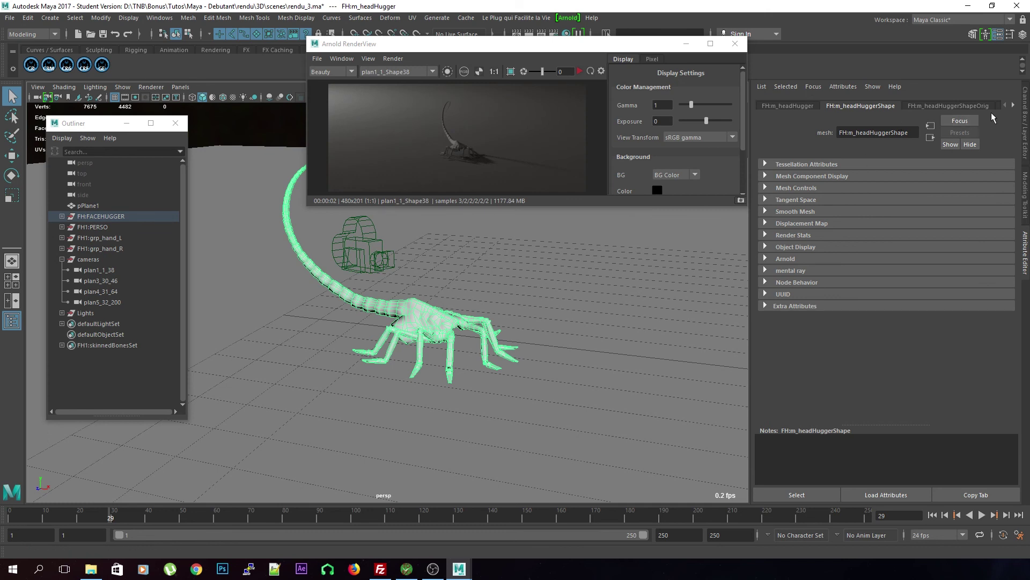
click(1013, 105)
click(1013, 105)
click(1013, 106)
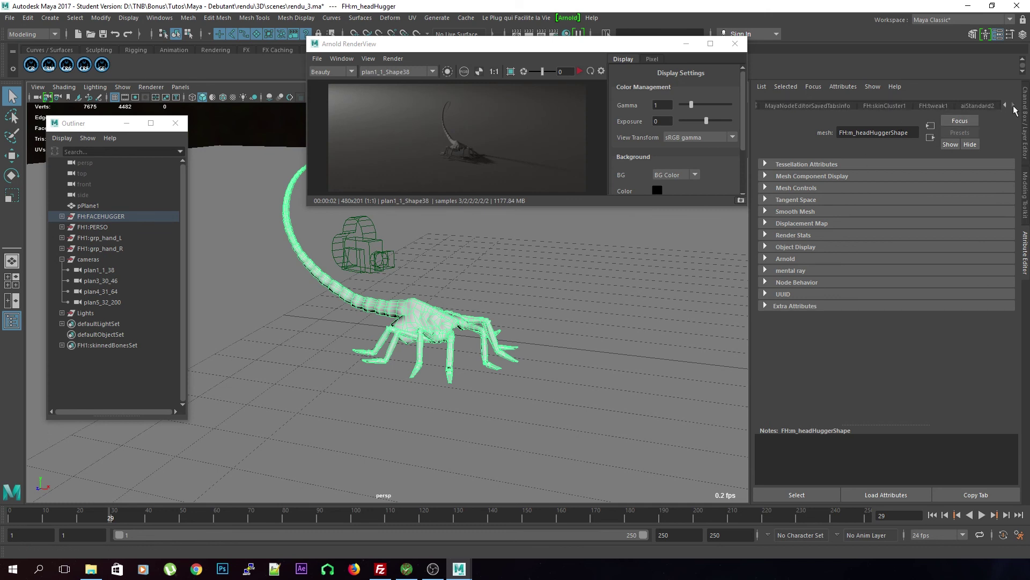
click(989, 107)
double_click(864, 132)
text(shad_al)
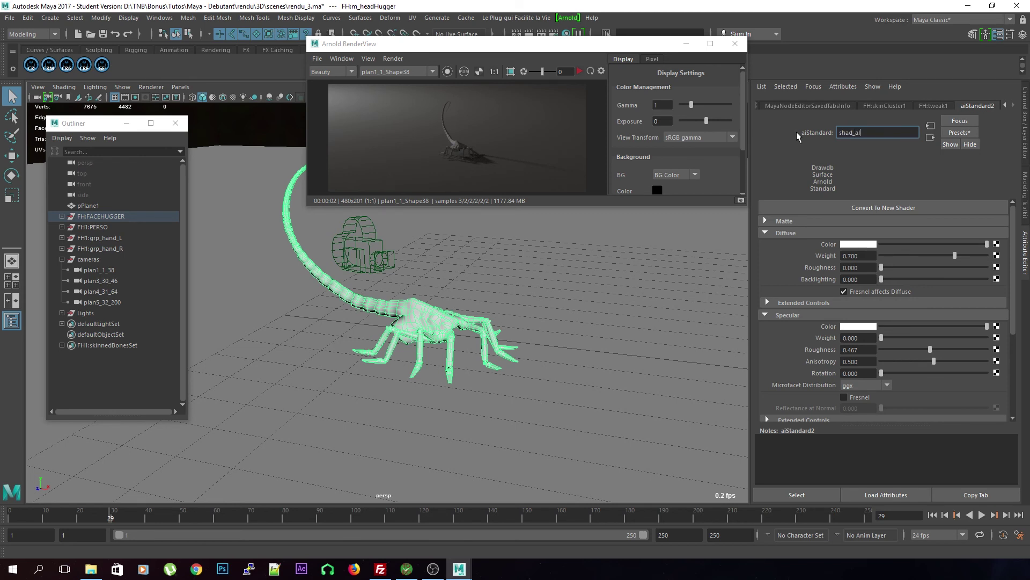
text(ien)
key(Return)
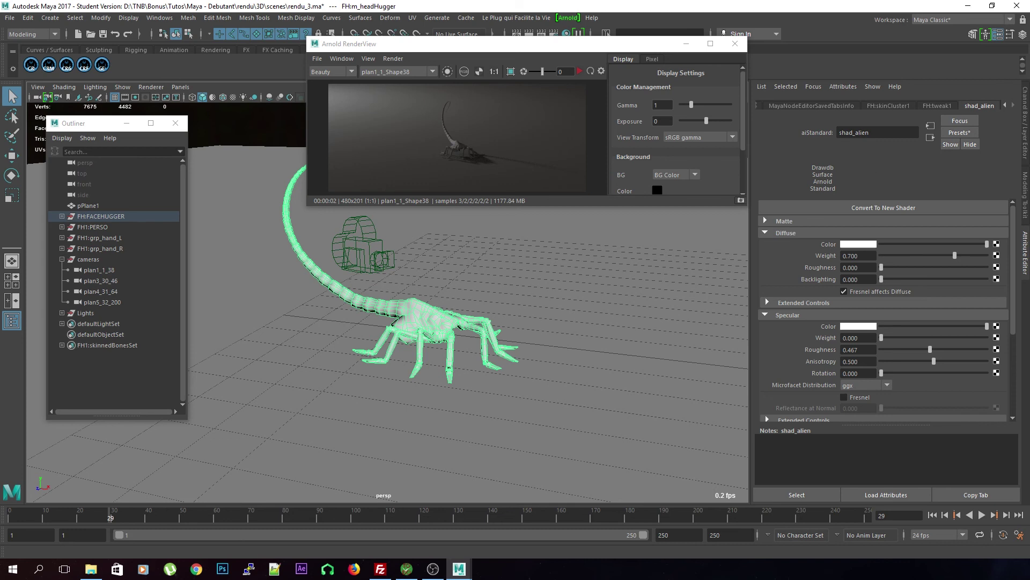
- Set the diffuse color of shad_alien to light orange and preview it with an IPR render
click(861, 245)
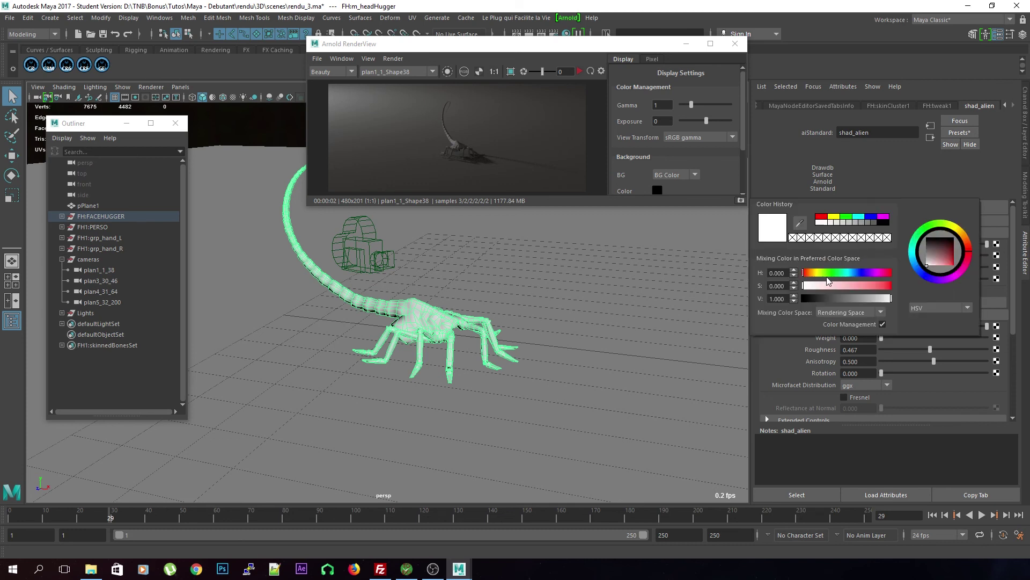
click(809, 275)
drag(821, 285, 872, 285)
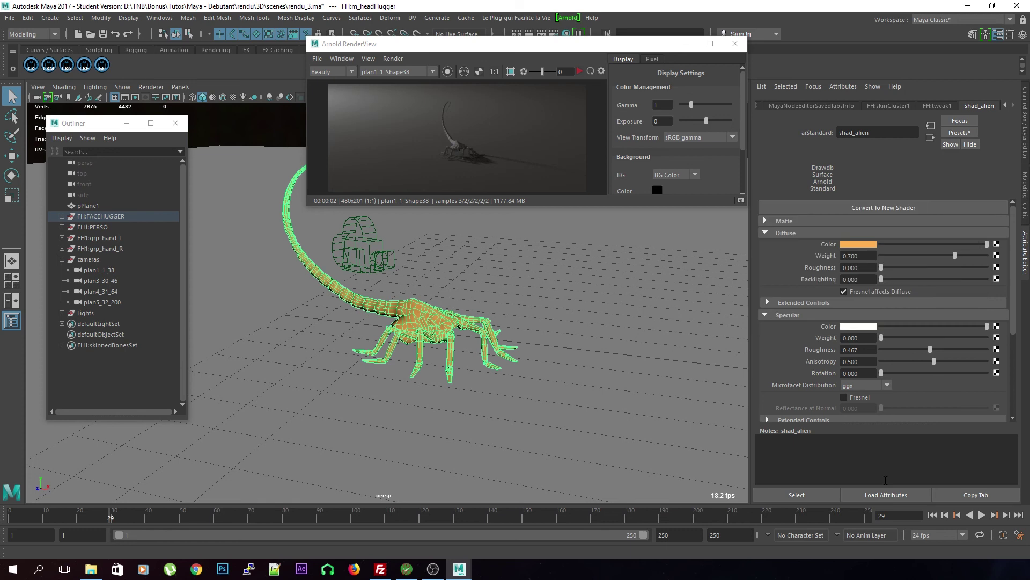
click(579, 72)
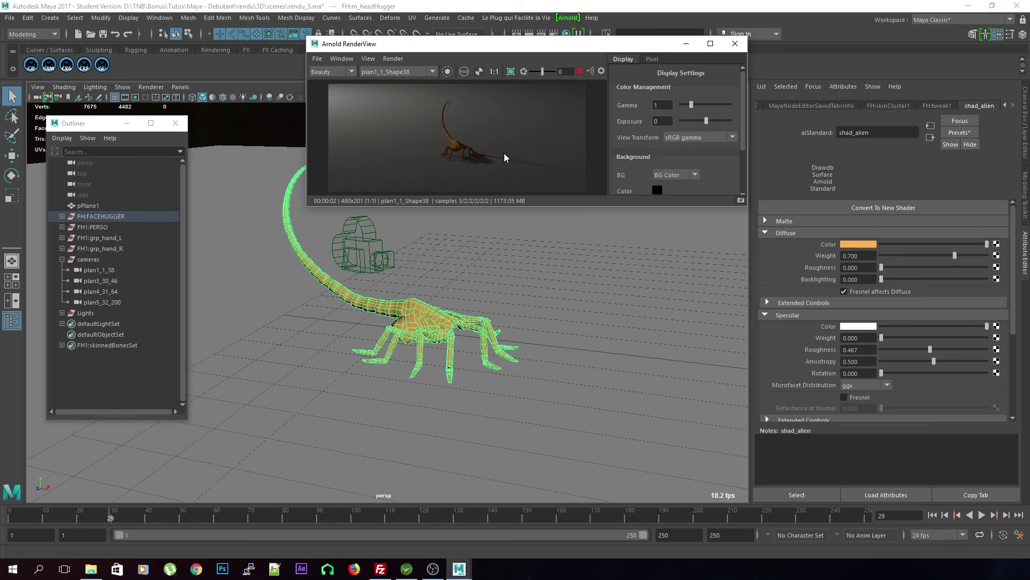
click(581, 73)
- Switch to Chrome, search Google Images for facehugger, view the Alien Species Wiki picture as reference, and return to Maya
click(203, 567)
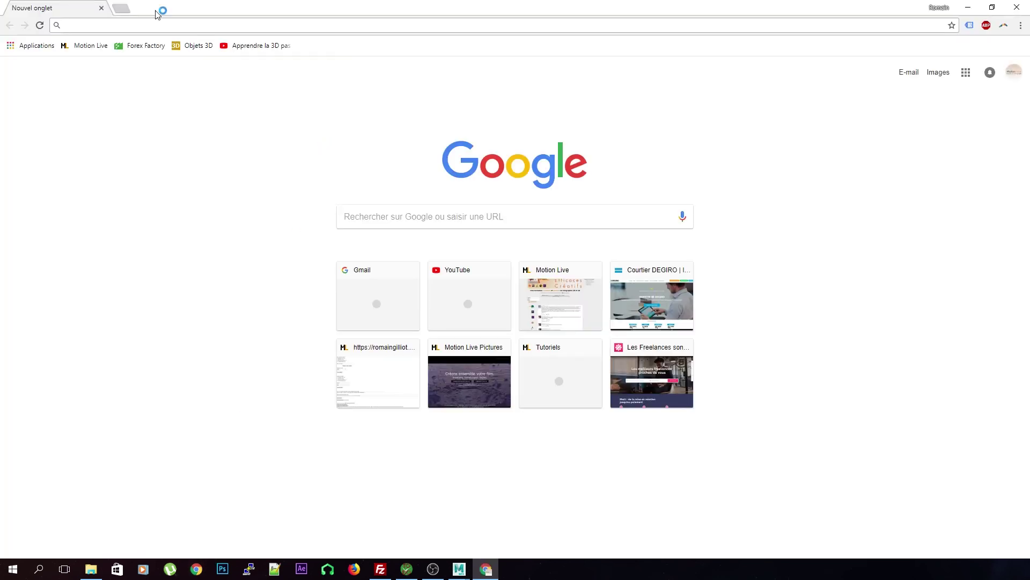
text(fa)
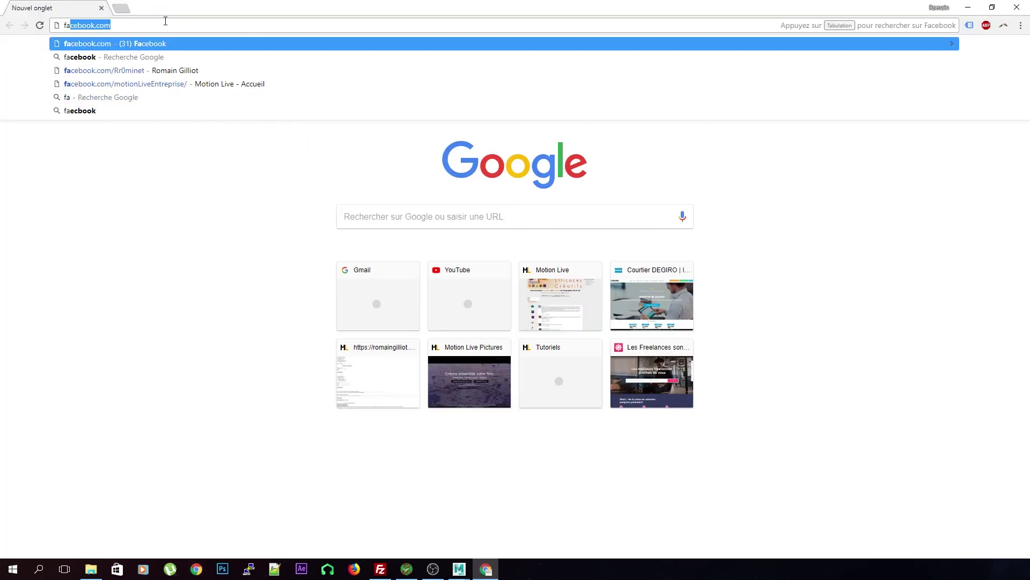
text(cehugger)
key(Return)
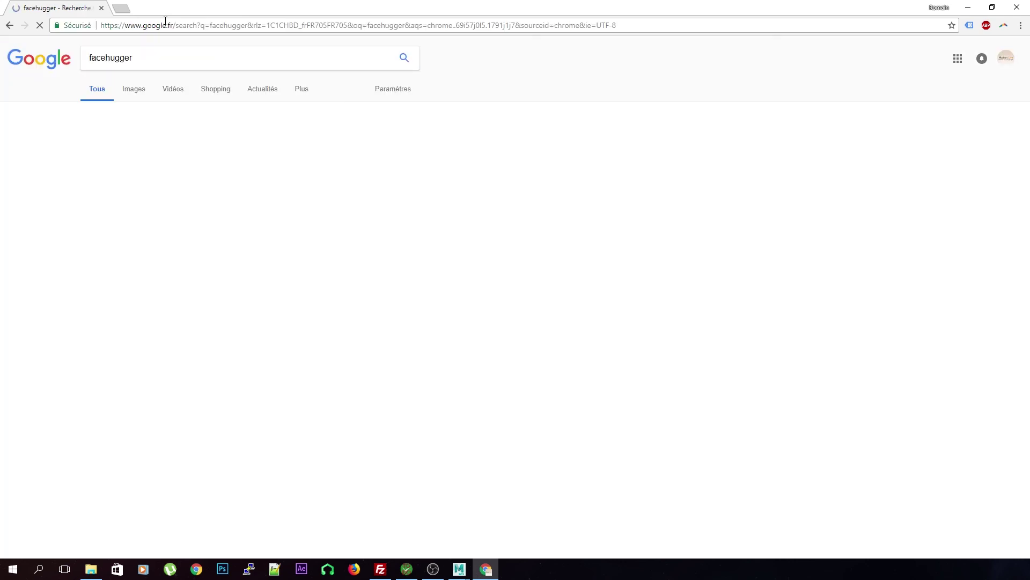
click(134, 88)
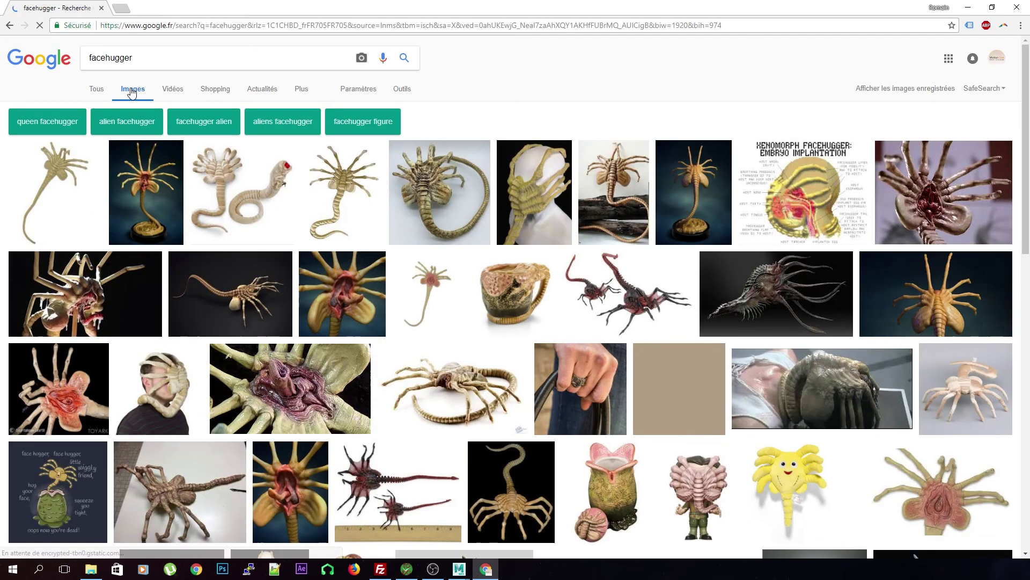
click(821, 389)
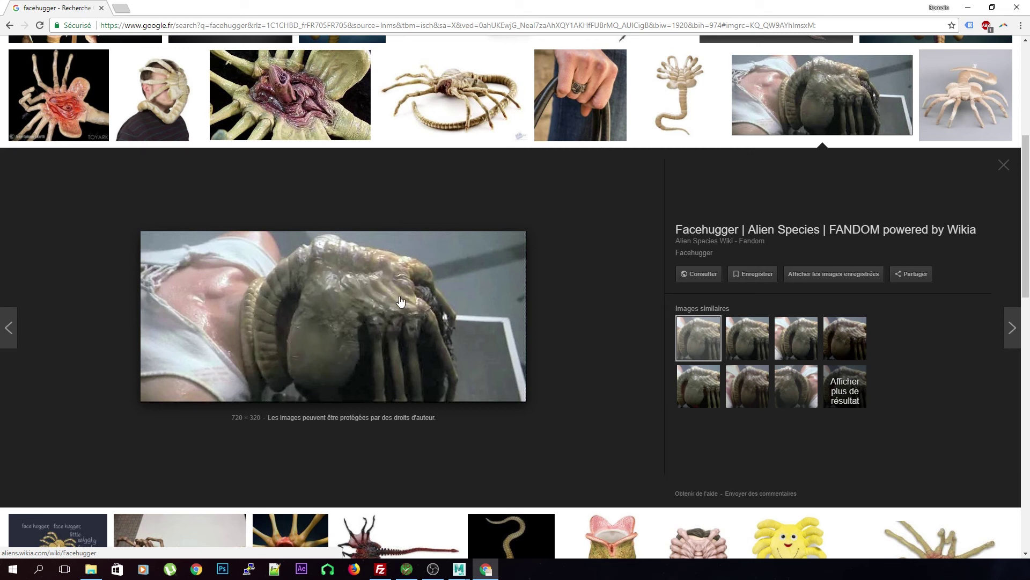
click(966, 6)
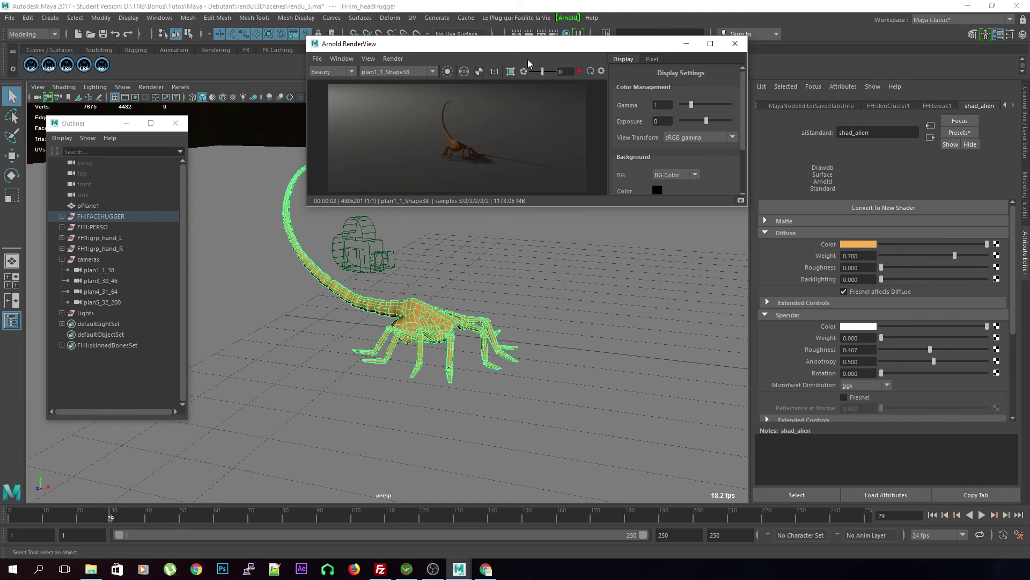
- Move the timeline to frame 27 and open the facehugger's UVs in the UV Editor
drag(527, 53, 469, 82)
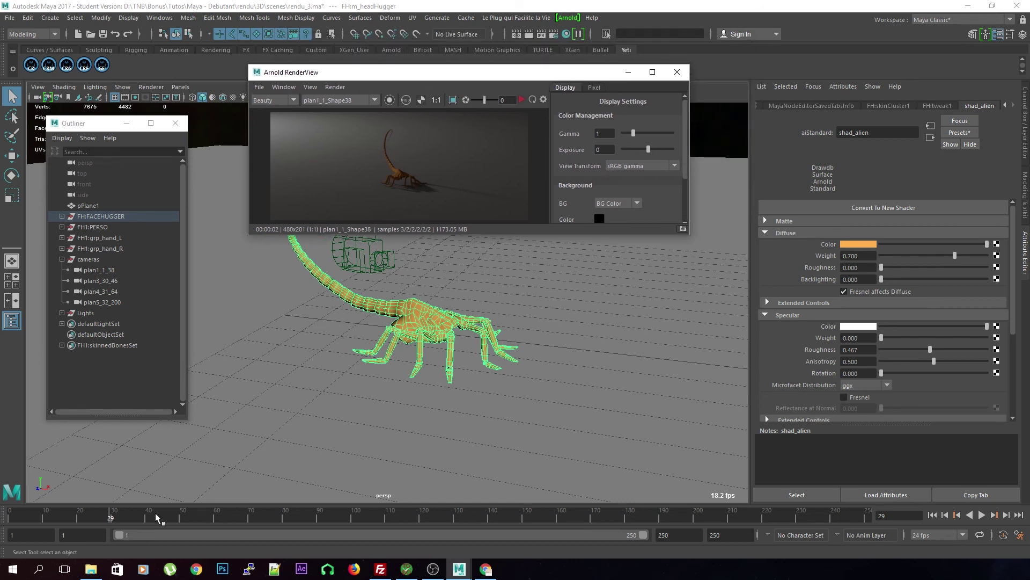
mouse_move(102, 520)
mouse_down()
mouse_move(80, 514)
mouse_move(103, 518)
mouse_up()
click(412, 18)
click(424, 33)
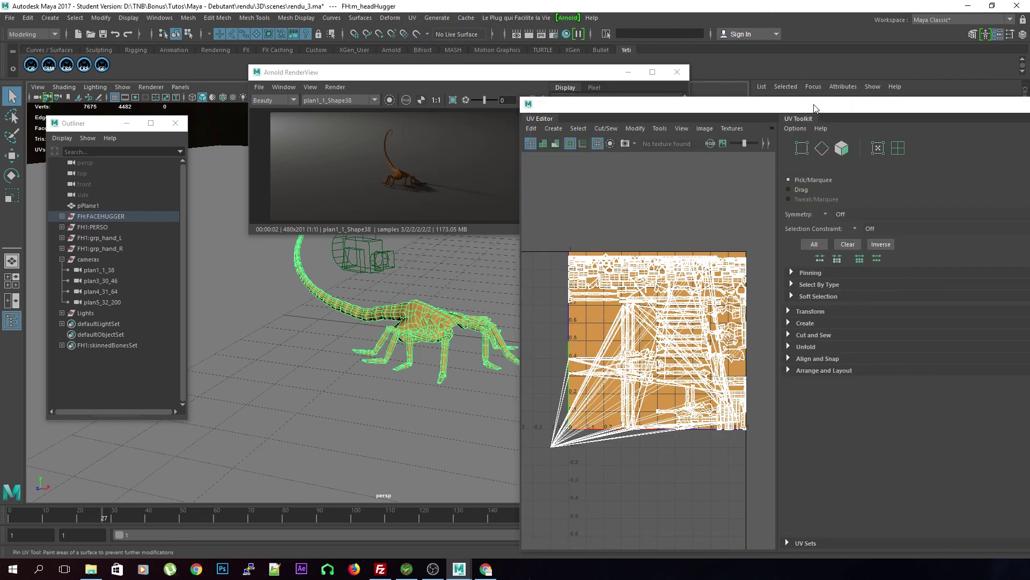
drag(812, 111, 485, 49)
- Examine the facehugger's UV shells across the UV layout and leave the UV Editor
scroll(323, 388, up, 2)
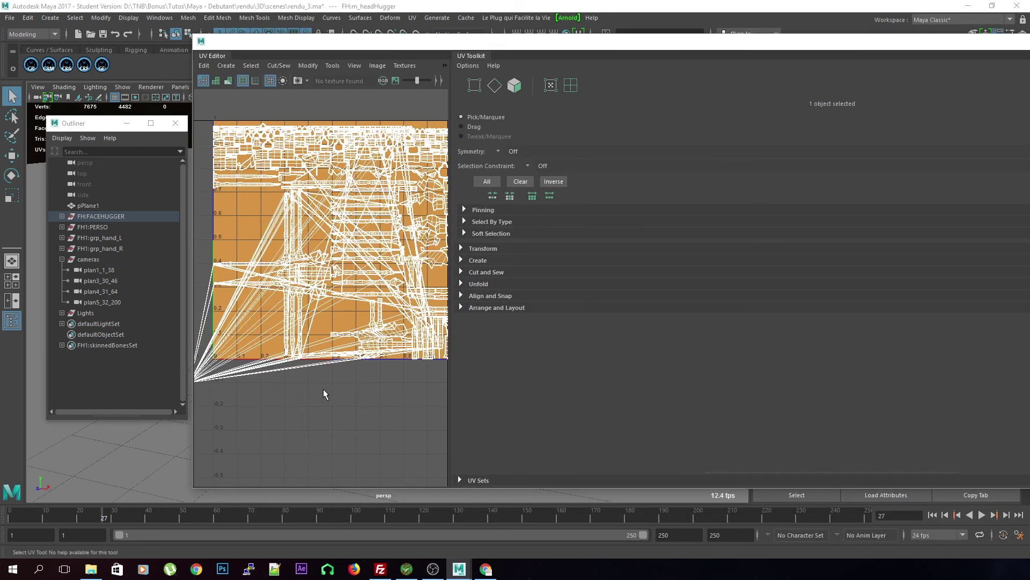
alt+middle_drag(347, 398, 336, 402)
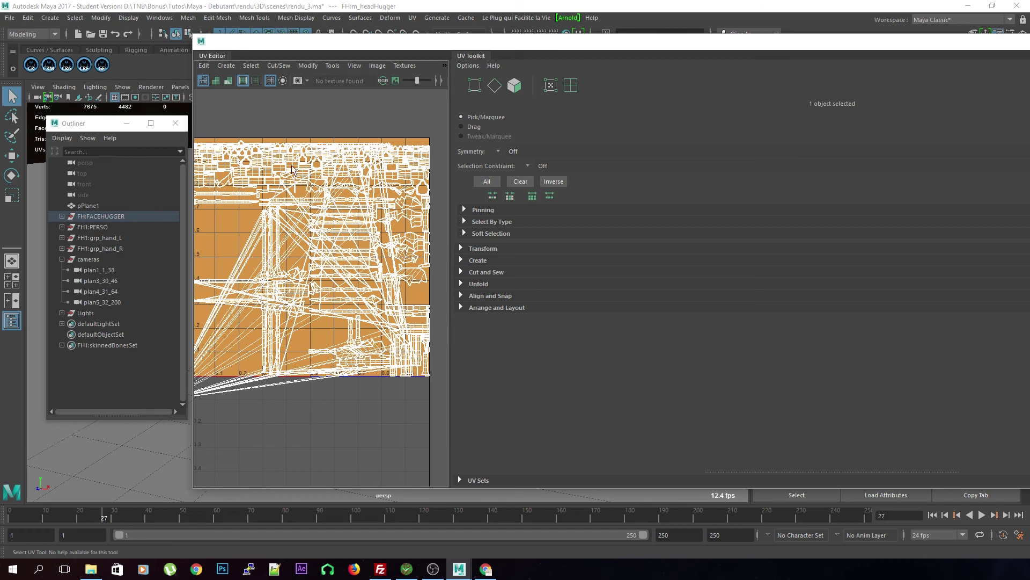
alt+middle_drag(278, 239, 334, 214)
scroll(368, 313, up, 3)
scroll(332, 213, down, 1)
alt+middle_drag(402, 295, 298, 380)
scroll(300, 376, down, 1)
alt+middle_drag(345, 321, 376, 322)
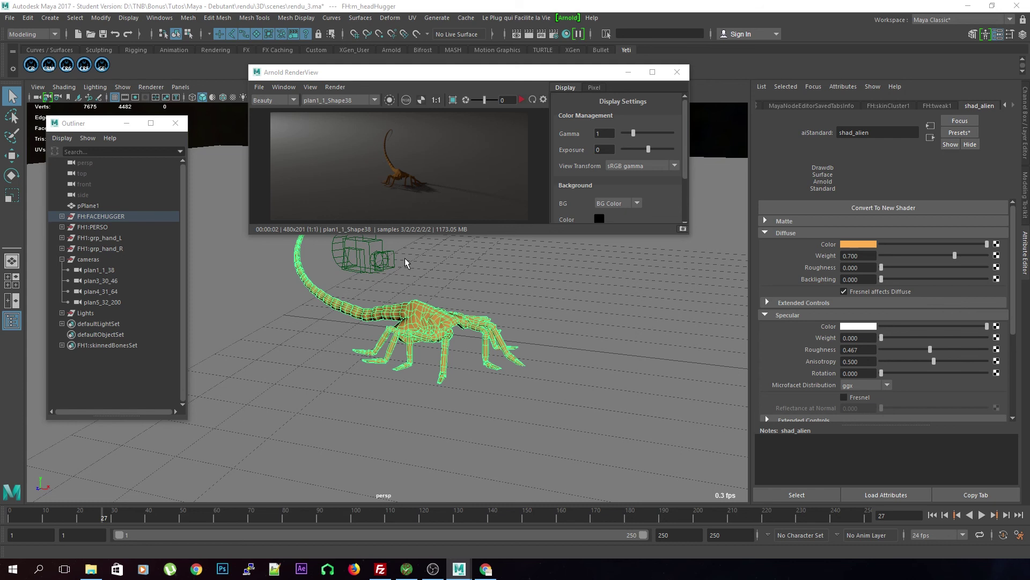
- Move the Arnold RenderView, reopen the Hypershade, and place aiStandard2SG farther from the shad_alien node
drag(442, 75, 409, 105)
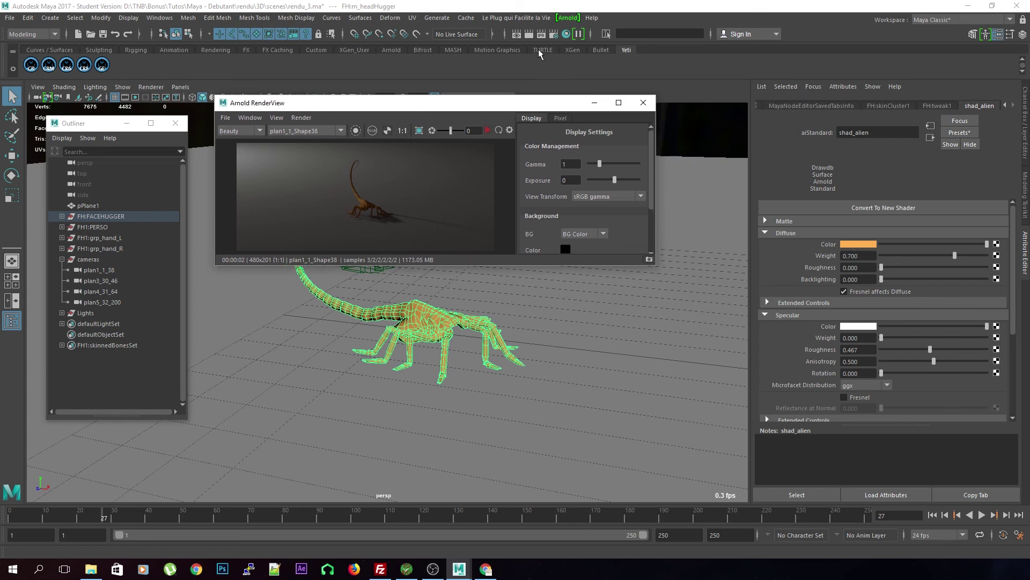
click(566, 34)
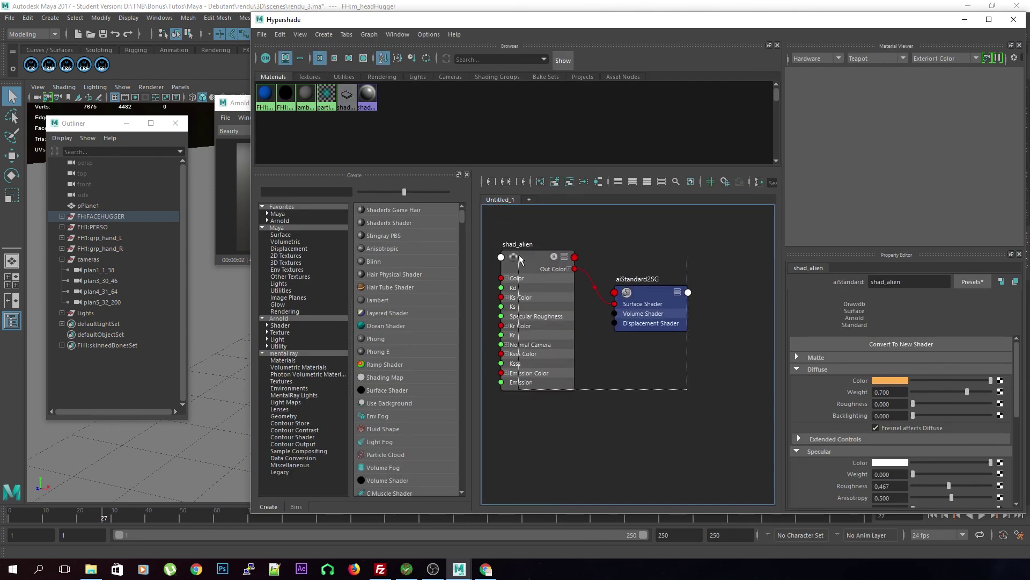
drag(662, 310, 698, 327)
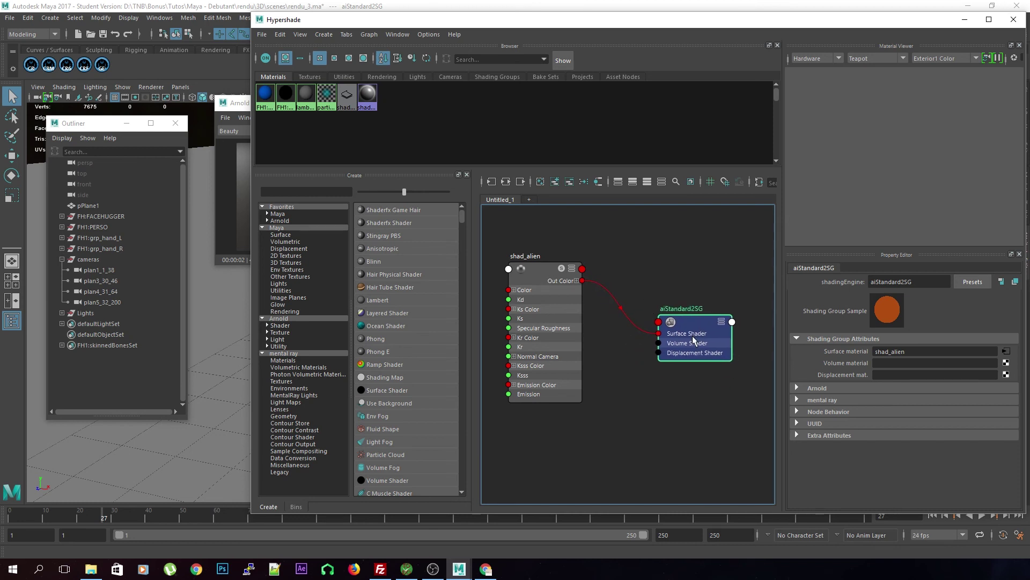
- Move the shad_alien and aiStandard2SG nodes close together, leaving free space in the graph on shad_alien's input side
drag(693, 333, 734, 293)
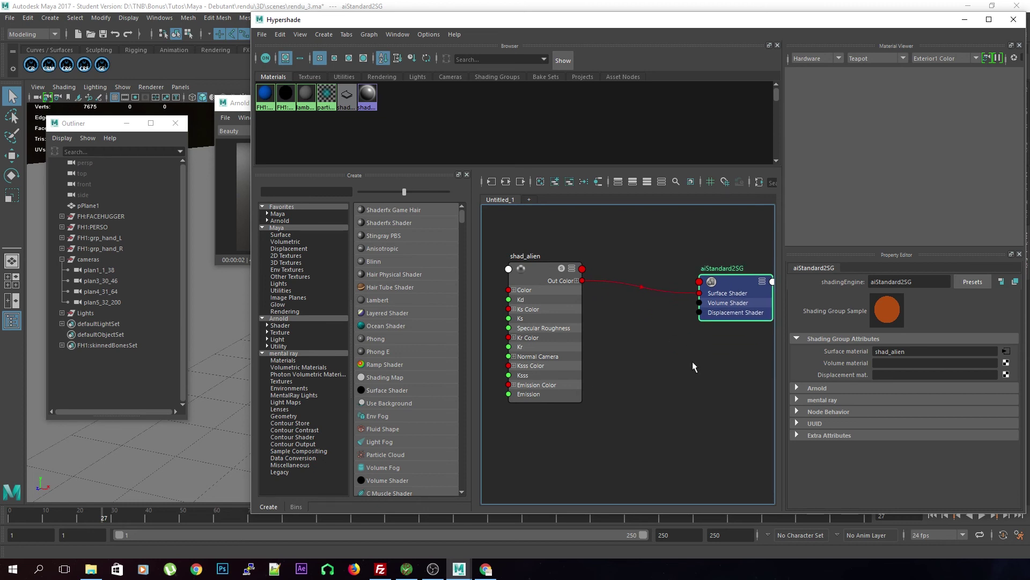
drag(744, 286, 717, 295)
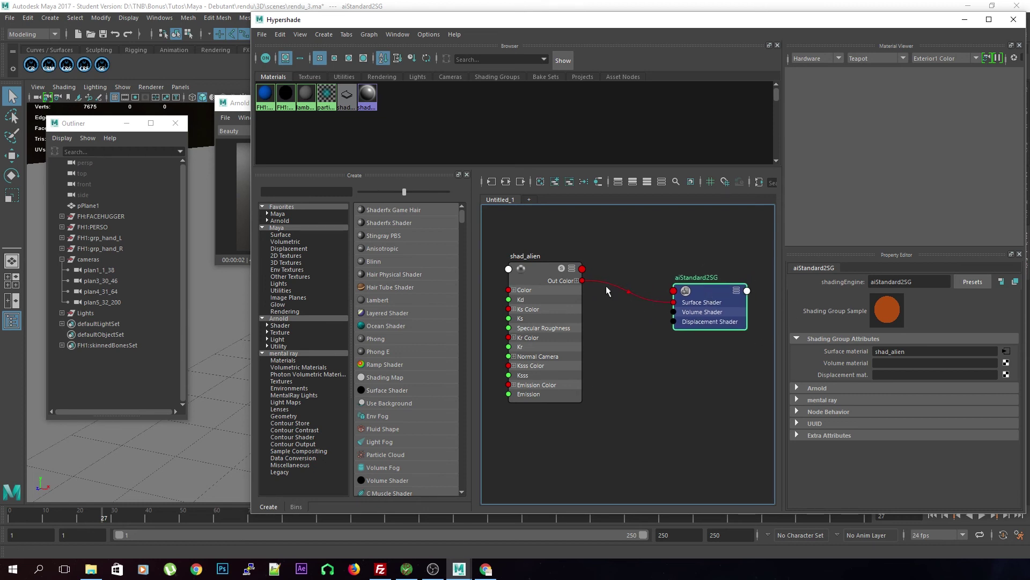
drag(553, 273, 618, 262)
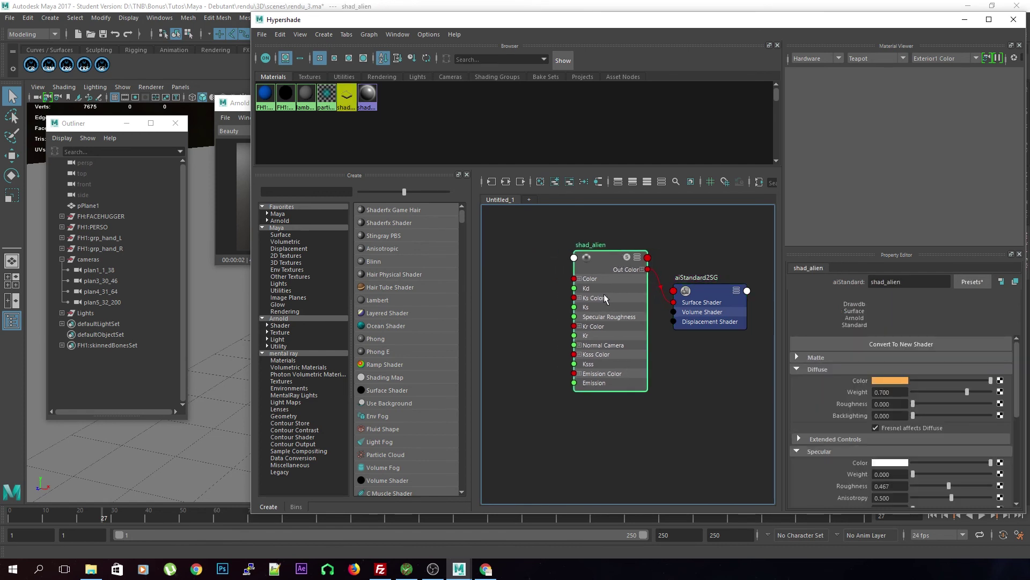
alt+middle_drag(612, 427, 648, 431)
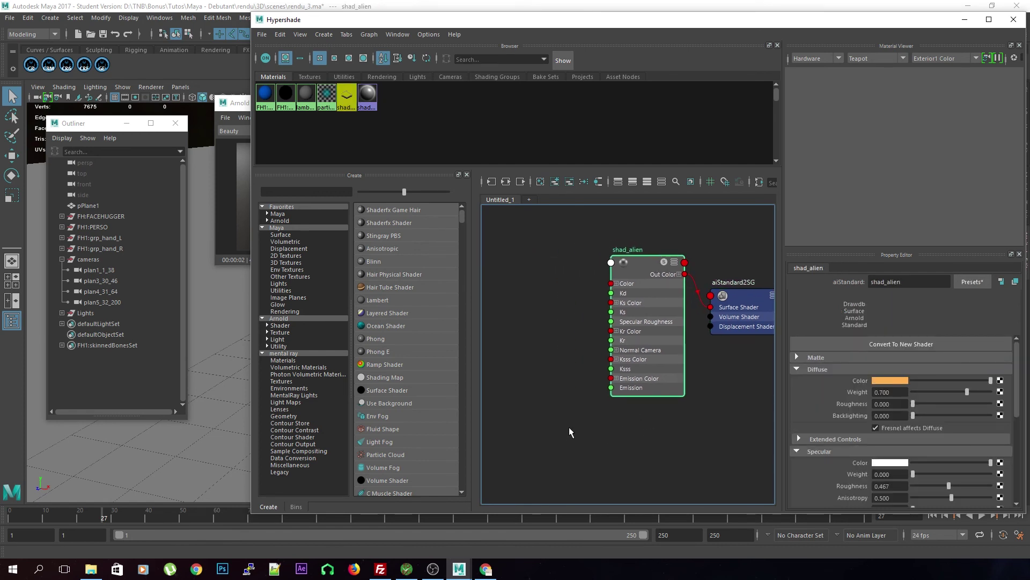
scroll(569, 426, down, 2)
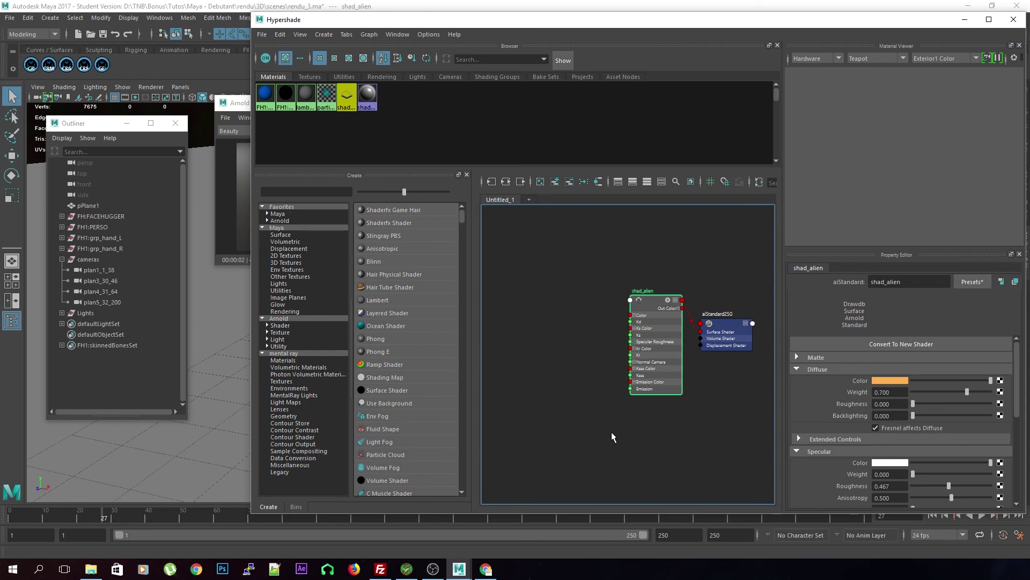
- Create a noise node of the Texture type in the Hypershade graph
click(536, 317)
key(Tab)
text(noise)
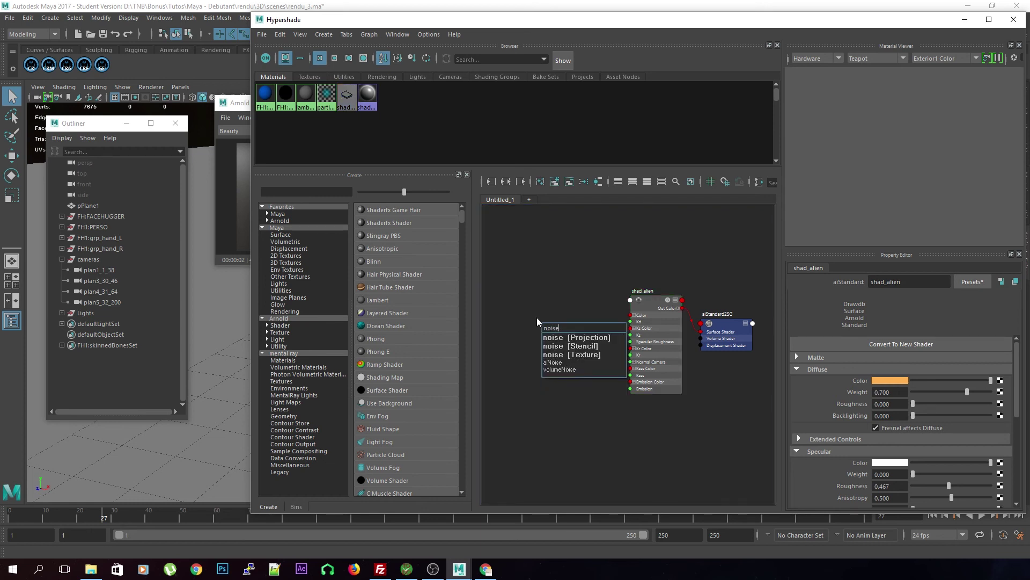
key(Down)
key(Down)
key(Down)
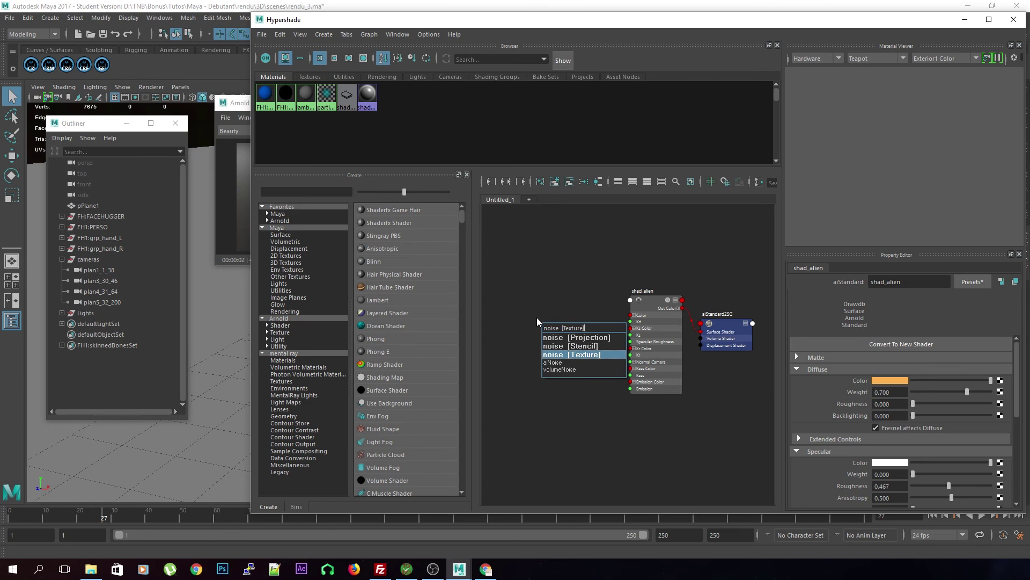
key(Return)
- Line up place2dTexture2 and noise1 on the input side of shad_alien, with a wide gap between noise1 and the shader
drag(567, 321, 505, 319)
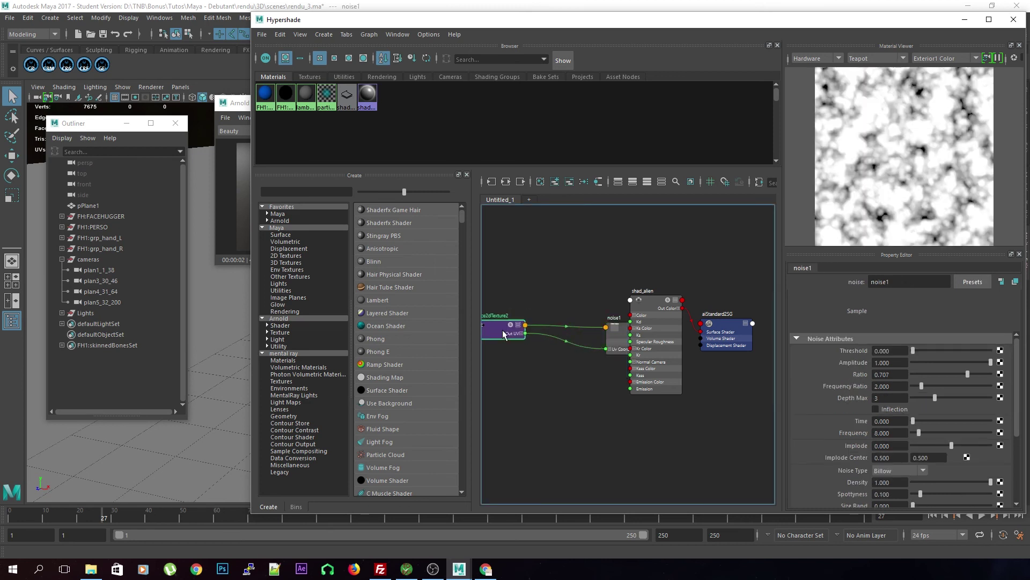
drag(619, 338, 588, 344)
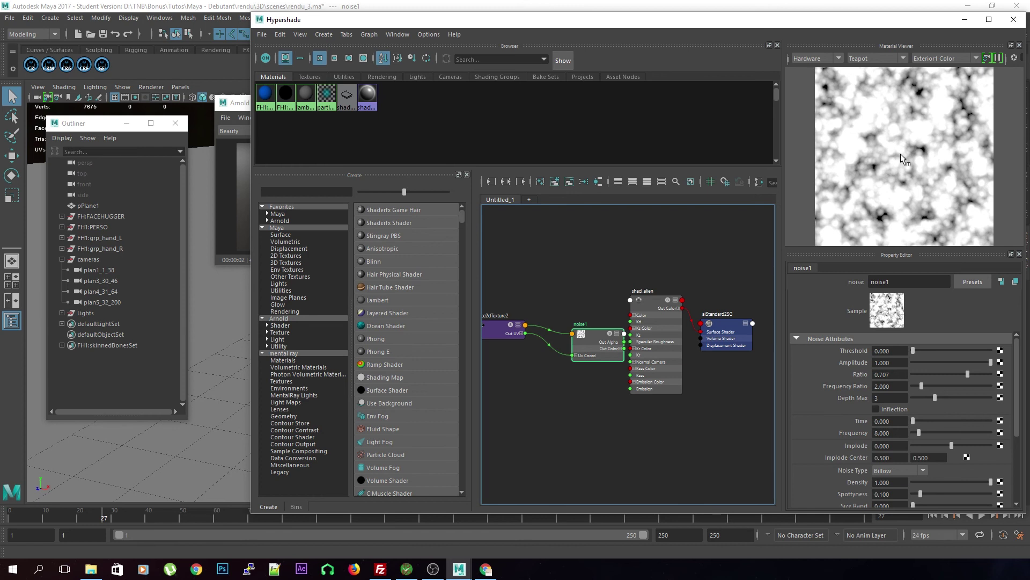
scroll(614, 438, down, 1)
alt+middle_drag(592, 439, 642, 409)
drag(575, 330, 530, 319)
drag(645, 342, 614, 332)
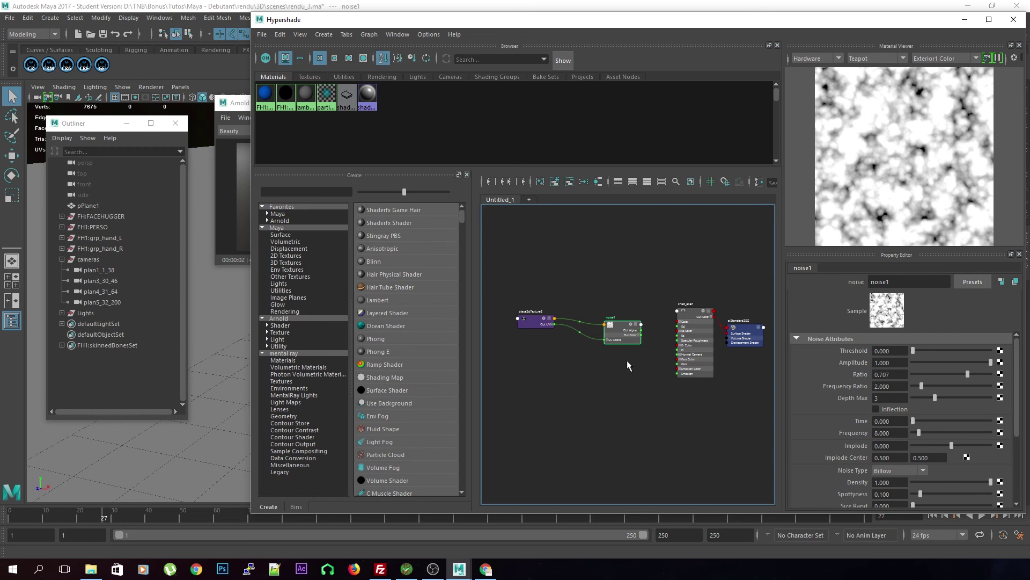
drag(536, 316, 518, 329)
drag(618, 328, 595, 327)
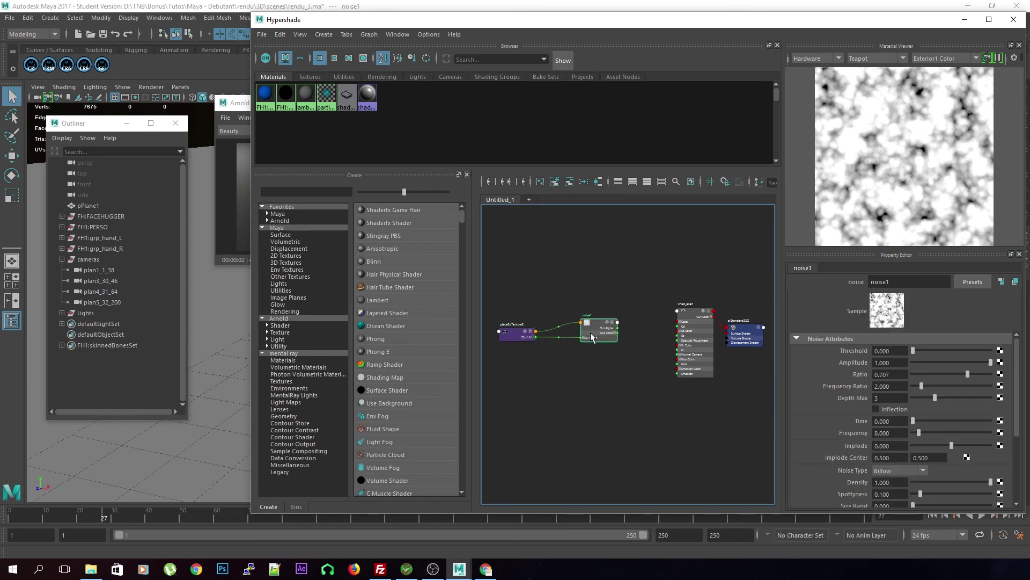
scroll(615, 379, up, 4)
alt+middle_drag(642, 370, 611, 397)
key(Tab)
text(mix)
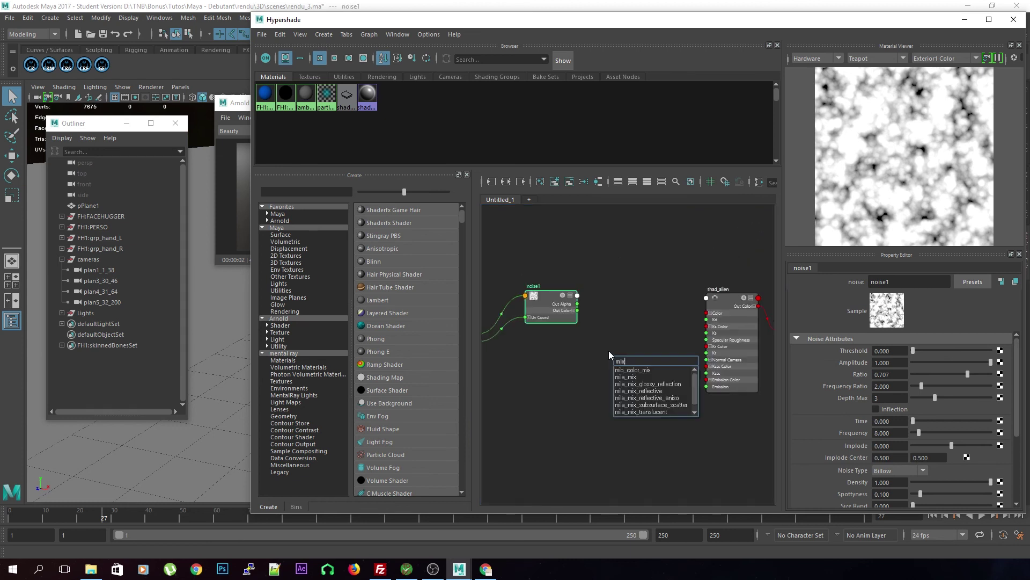
key(Down)
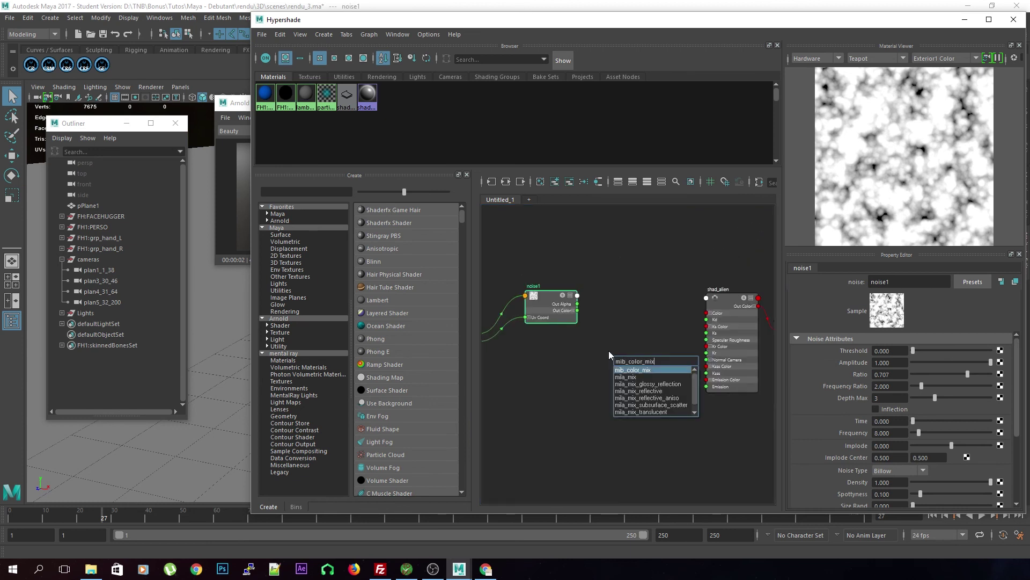
click(627, 352)
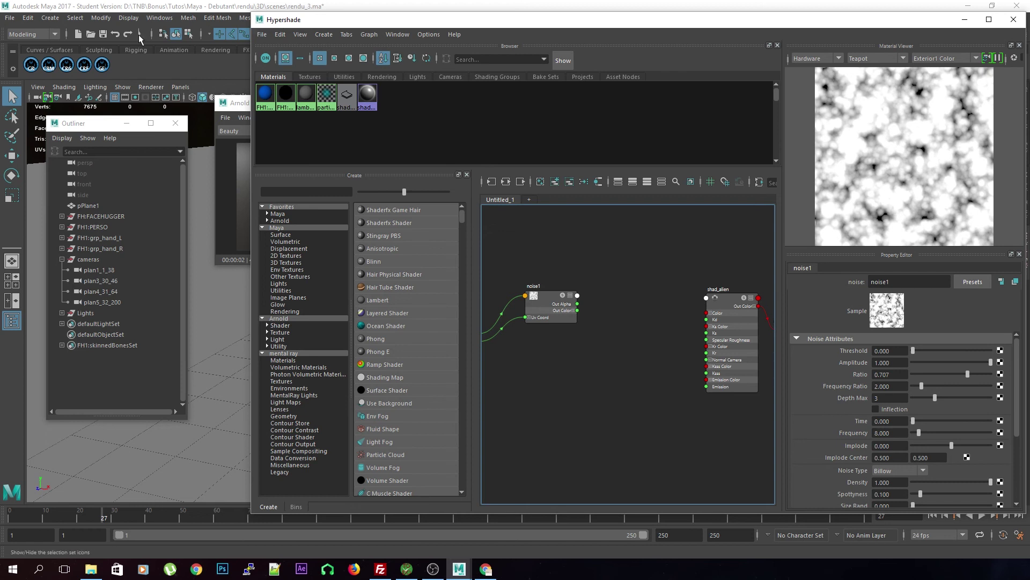
- Unload the mental ray plug-in Mayatomr.mll in the Plug-in Manager and close the manager
click(156, 18)
mouse_move(183, 120)
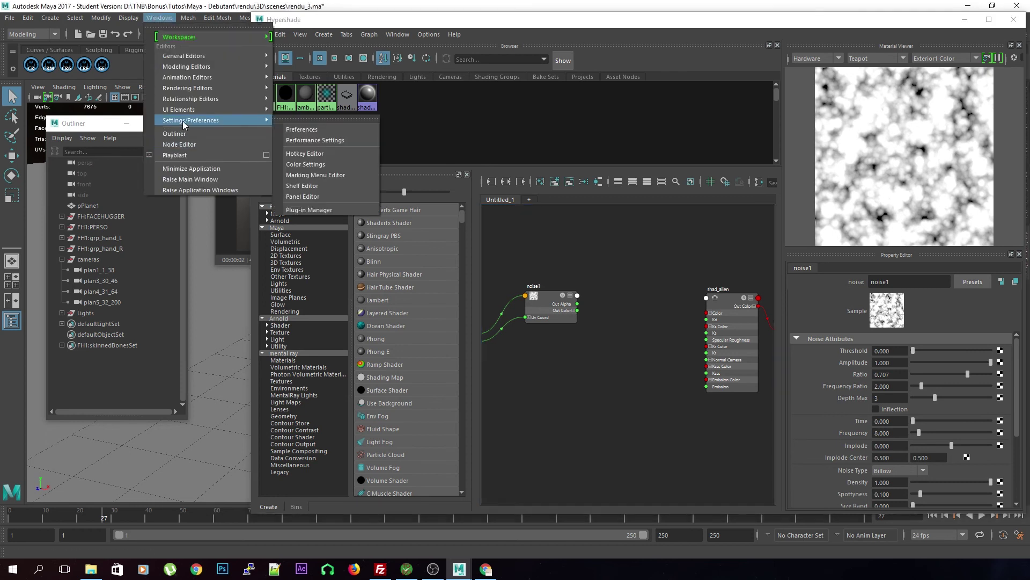
click(346, 210)
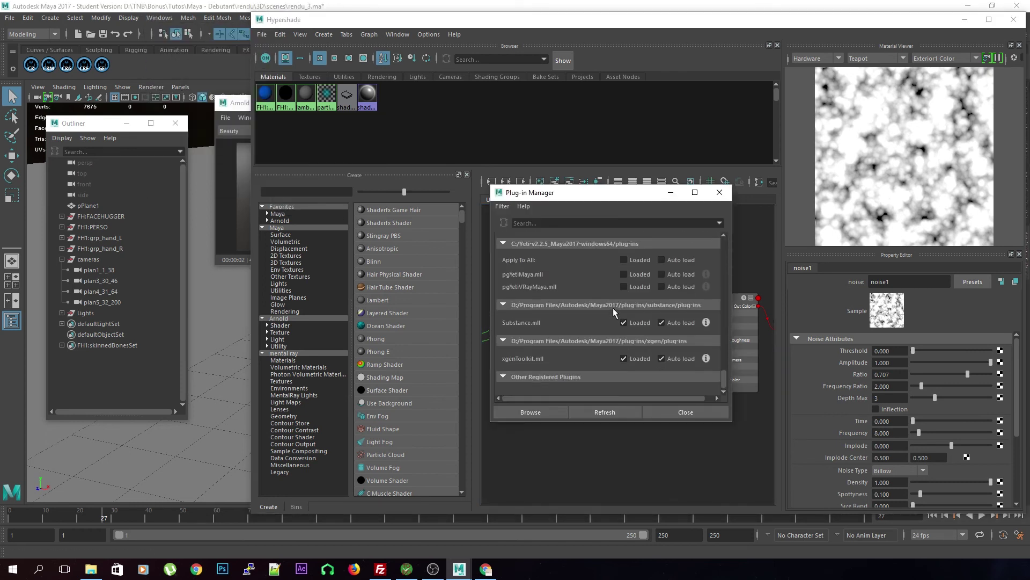
scroll(579, 341, up, 3)
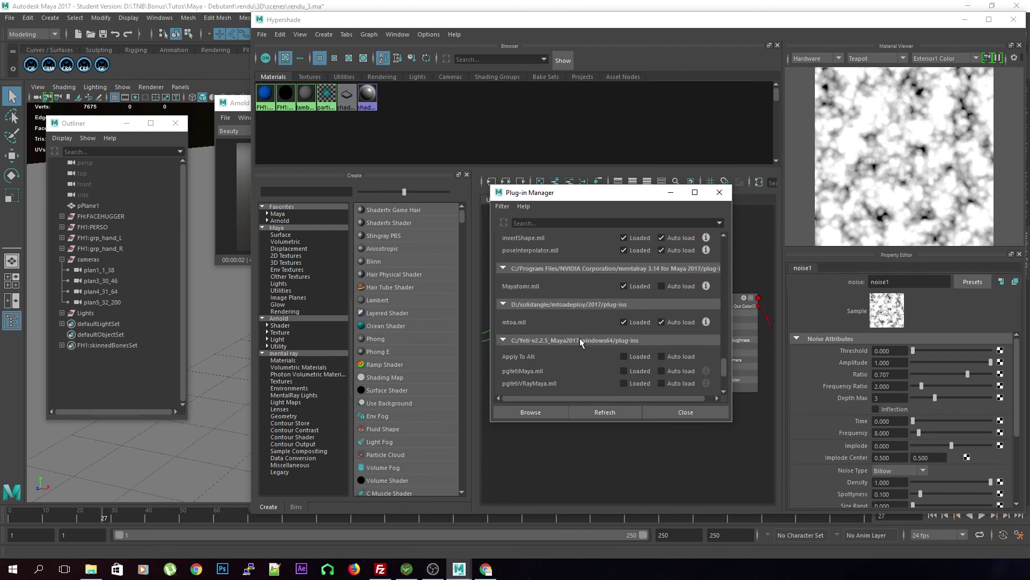
click(628, 286)
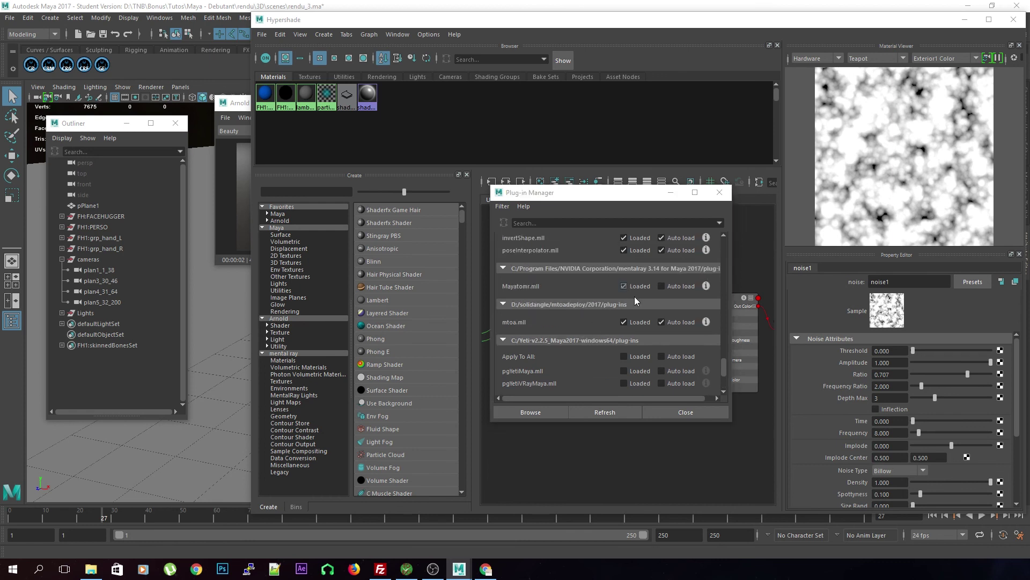
click(603, 367)
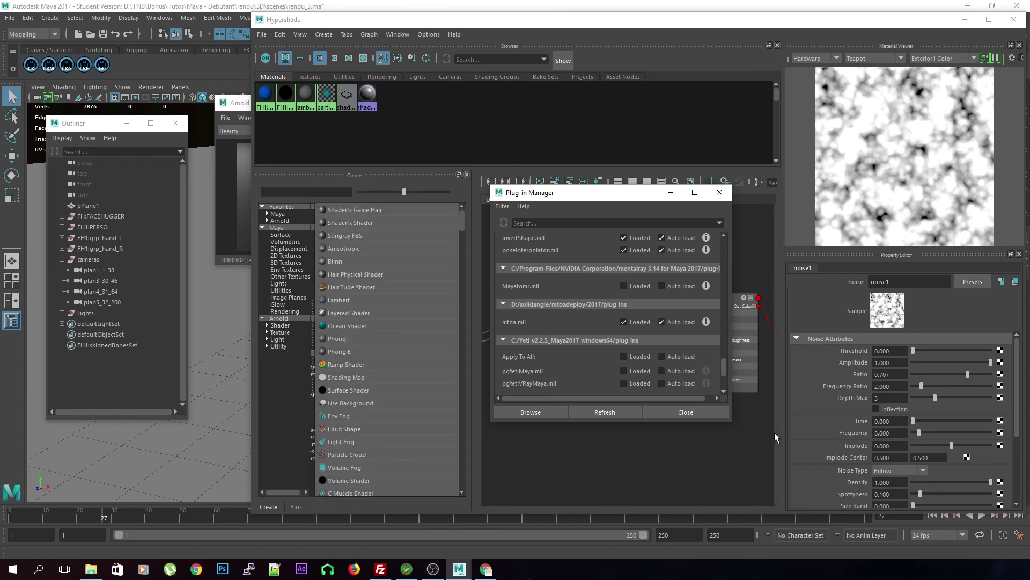
click(689, 415)
key(Tab)
text(mix)
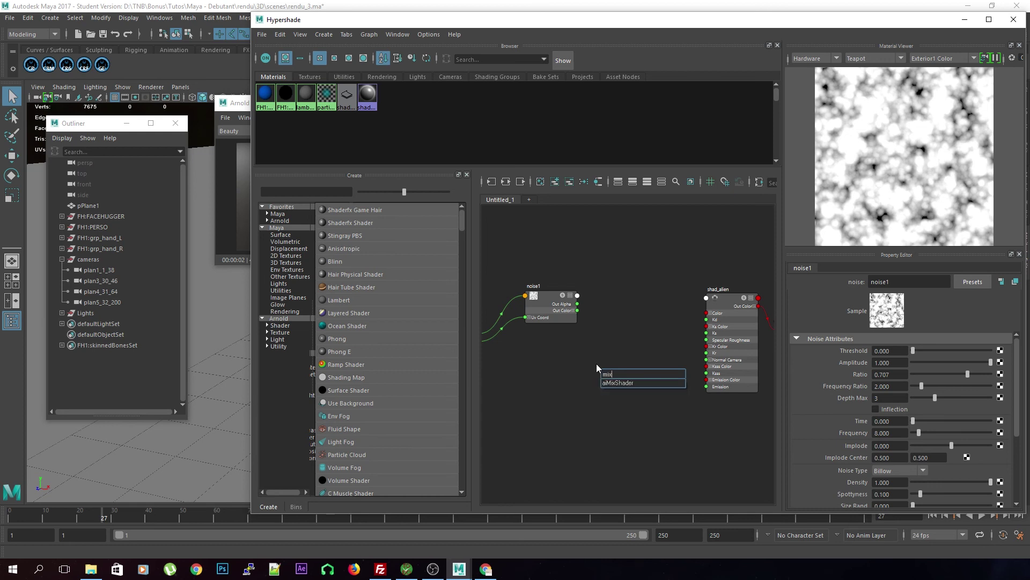
click(605, 409)
drag(541, 317, 545, 328)
mouse_move(554, 414)
alt+middle_down()
mouse_move(647, 395)
mouse_move(609, 416)
alt+middle_up()
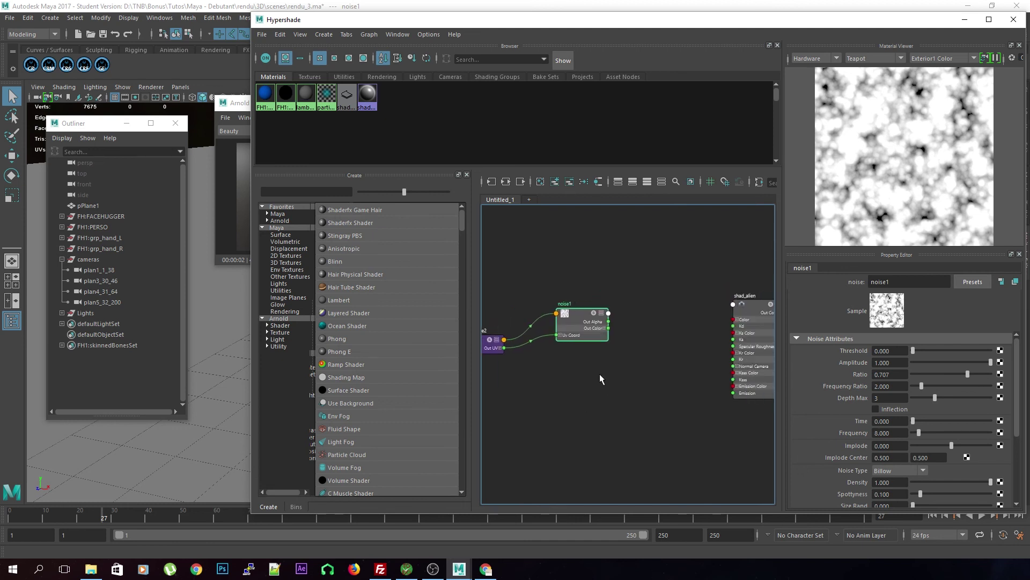
alt+middle_drag(605, 397, 537, 341)
click(498, 313)
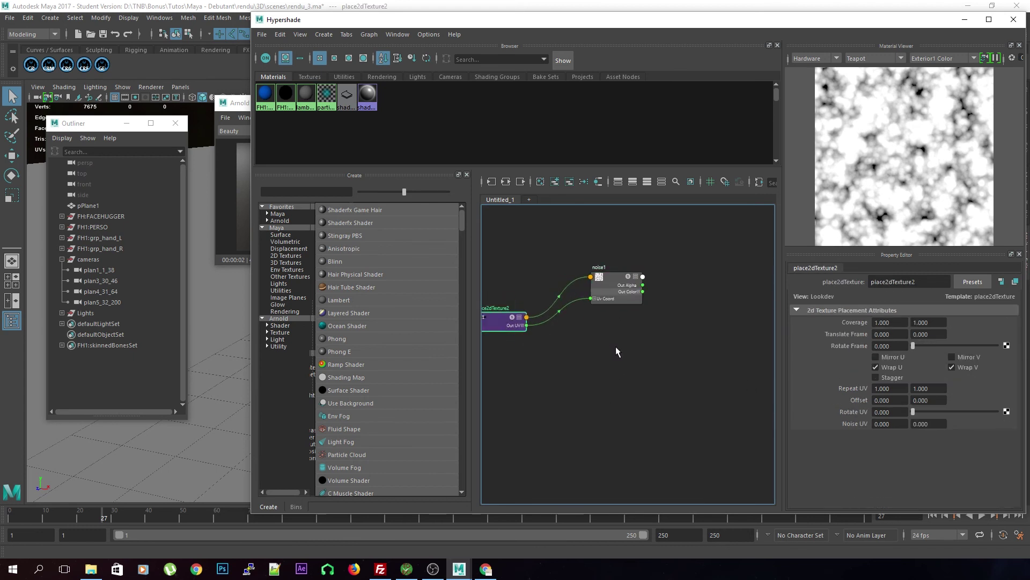
- Try adding a ramp node between noise1 and shad_alien, and undo its creation
alt+middle_drag(616, 349, 568, 363)
key(Tab)
text(ramp)
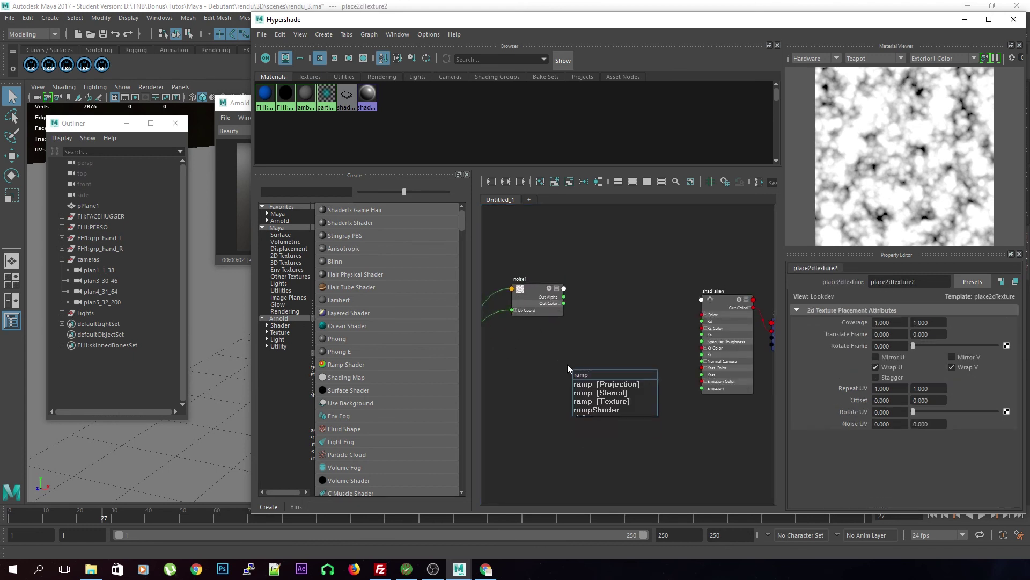
key(Down)
key(Down)
key(Return)
key(ctrl+z)
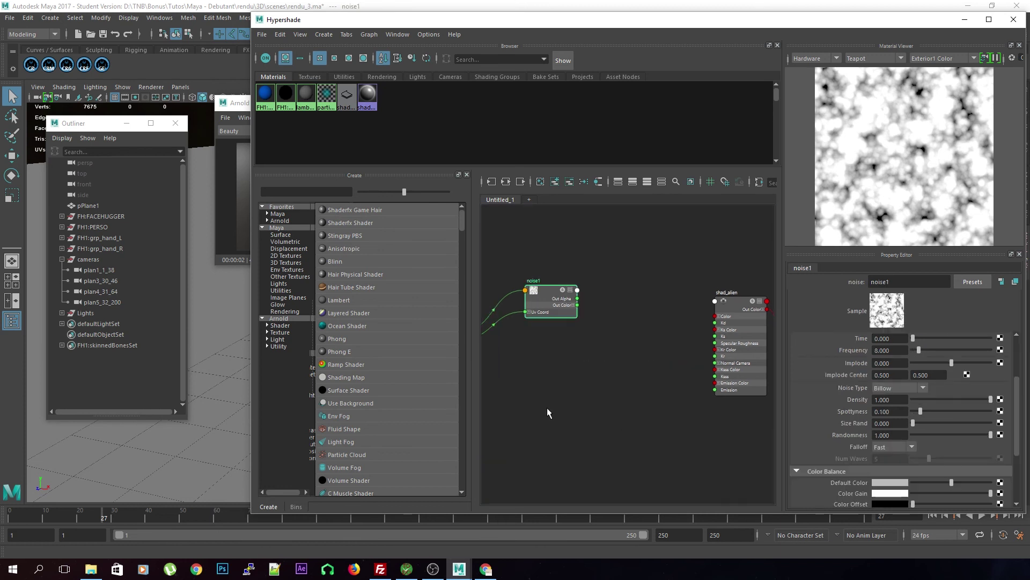
- Create a layeredTexture node and place it between noise1 and shad_alien
alt+middle_drag(548, 414, 598, 414)
key(Tab)
text(layered)
key(Down)
key(Down)
key(Return)
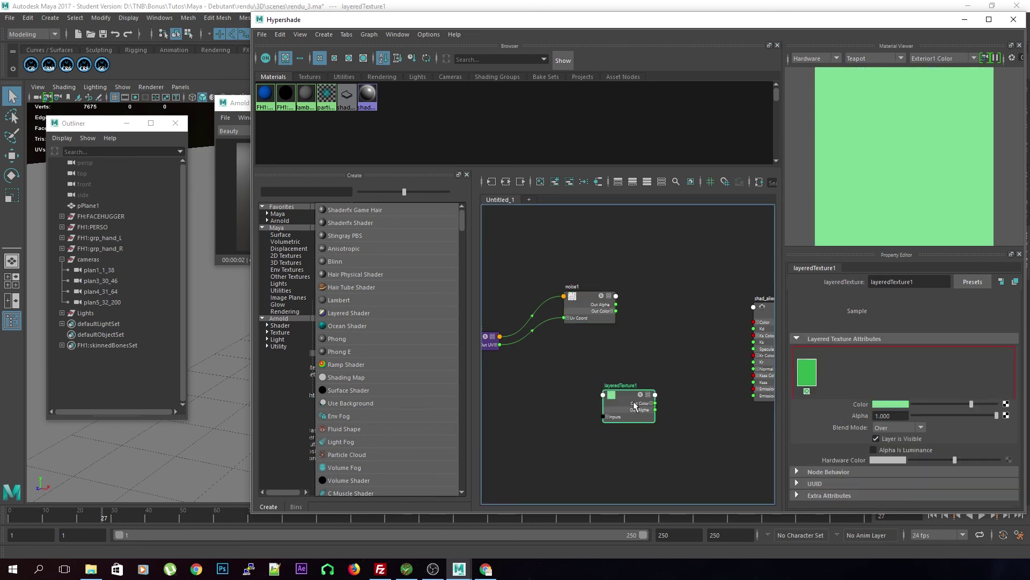
drag(635, 407, 665, 309)
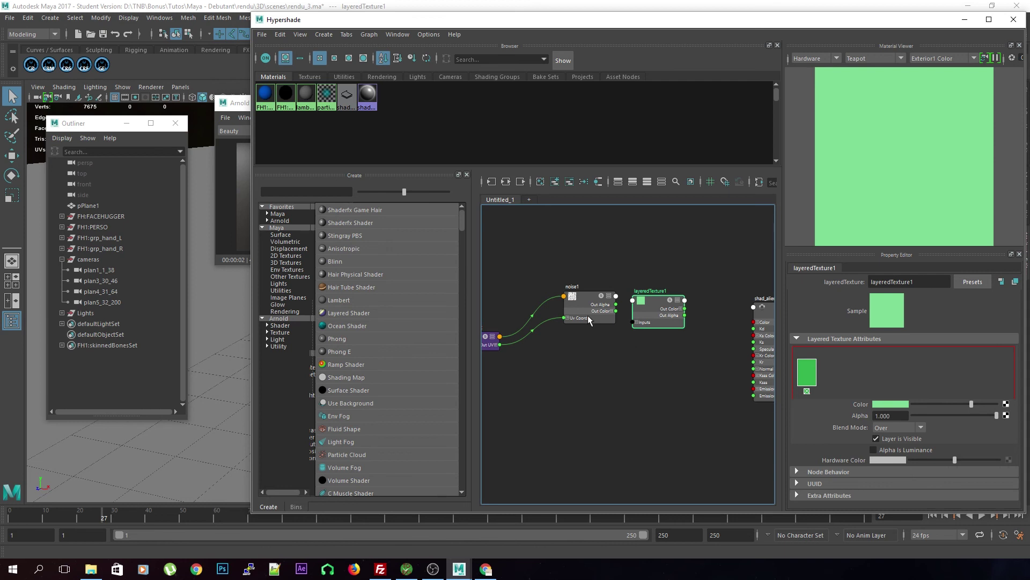
- Add noise1 as a layer of layeredTexture1 and delete the default green layer
middle_drag(573, 300, 848, 373)
click(807, 391)
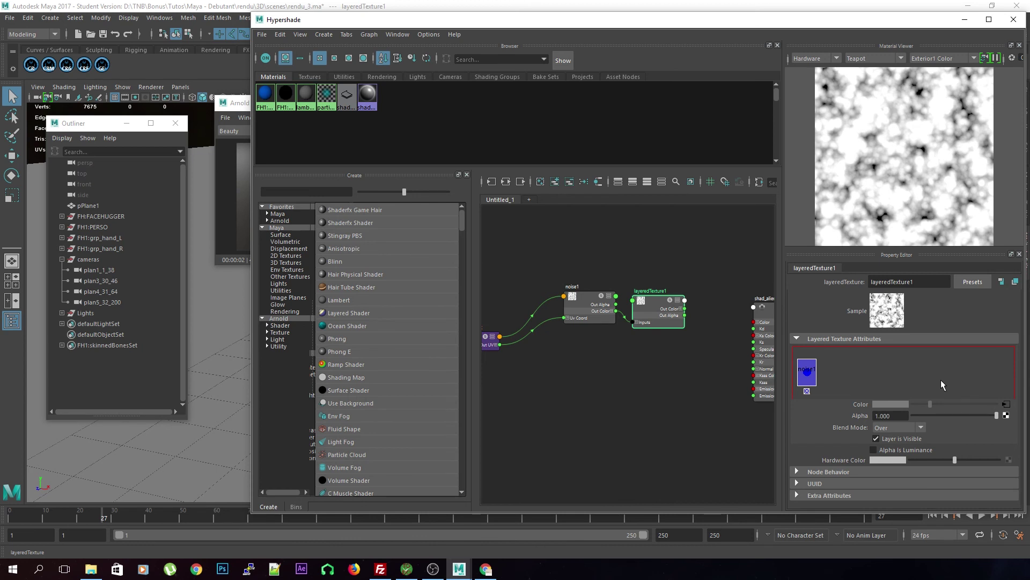
click(562, 399)
drag(653, 313, 656, 304)
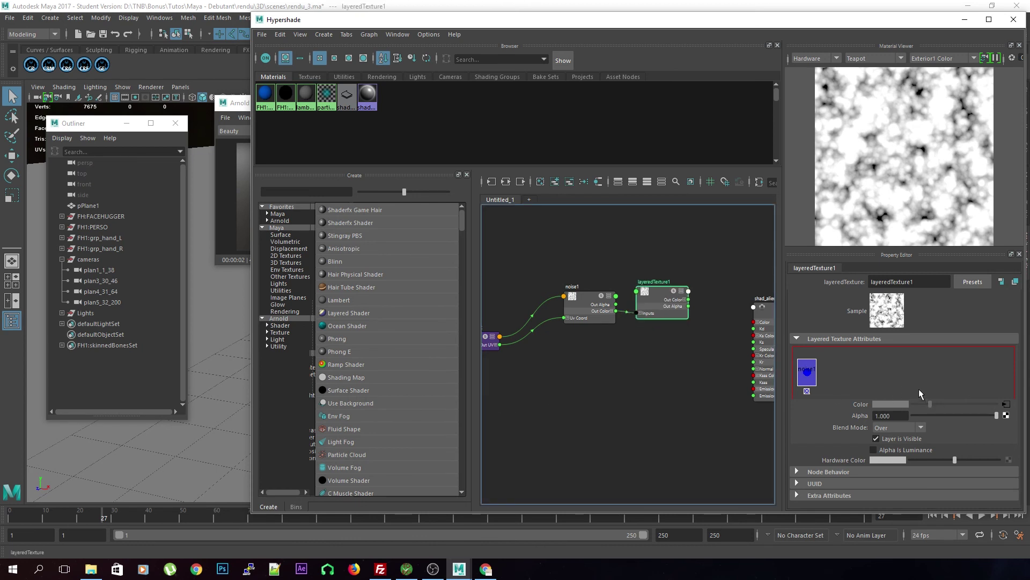
- Add a second layer to layeredTexture1 and give it a pale yellow colour, starting from the orange in the colour history
click(859, 382)
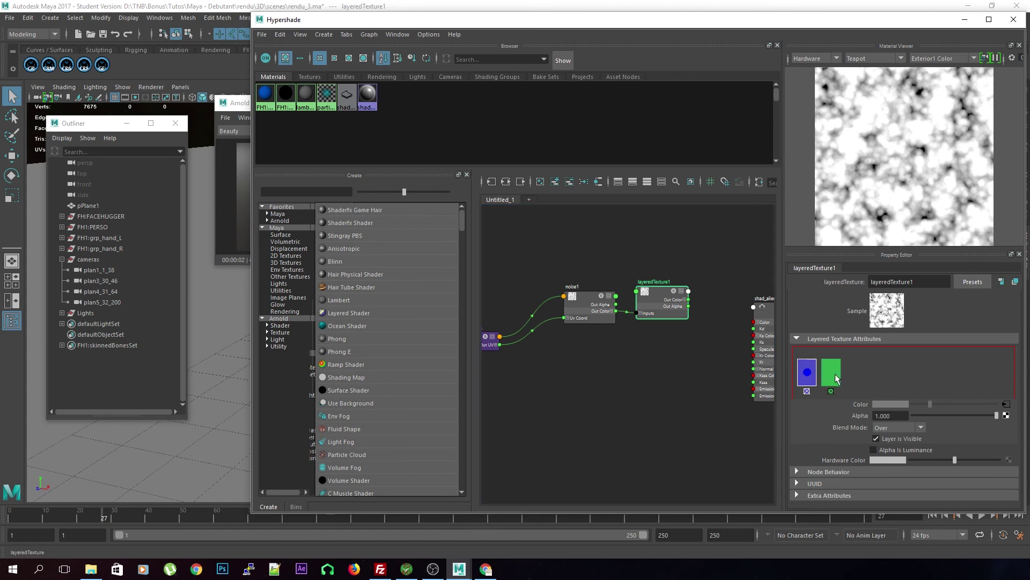
click(839, 377)
click(891, 405)
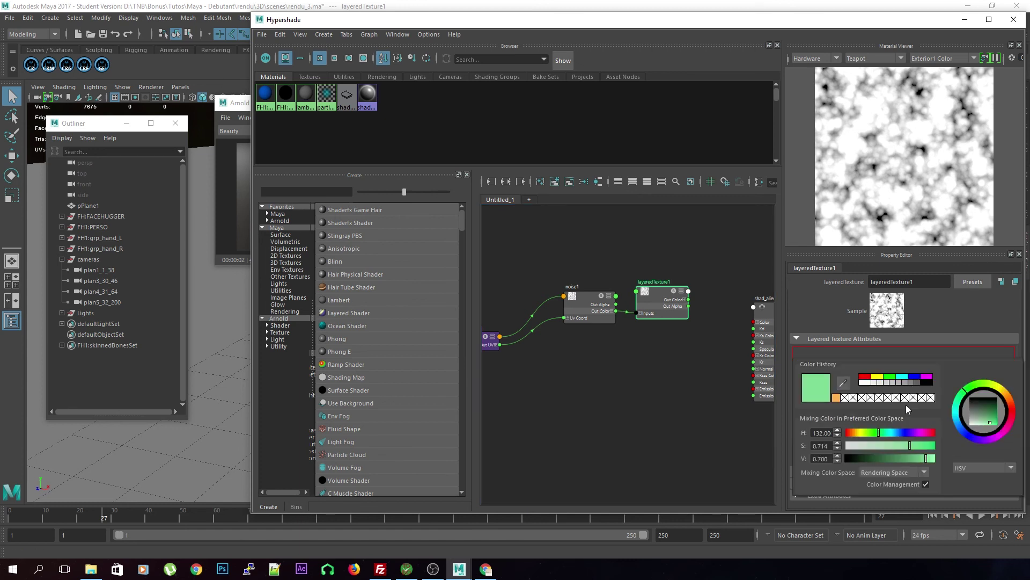
click(836, 398)
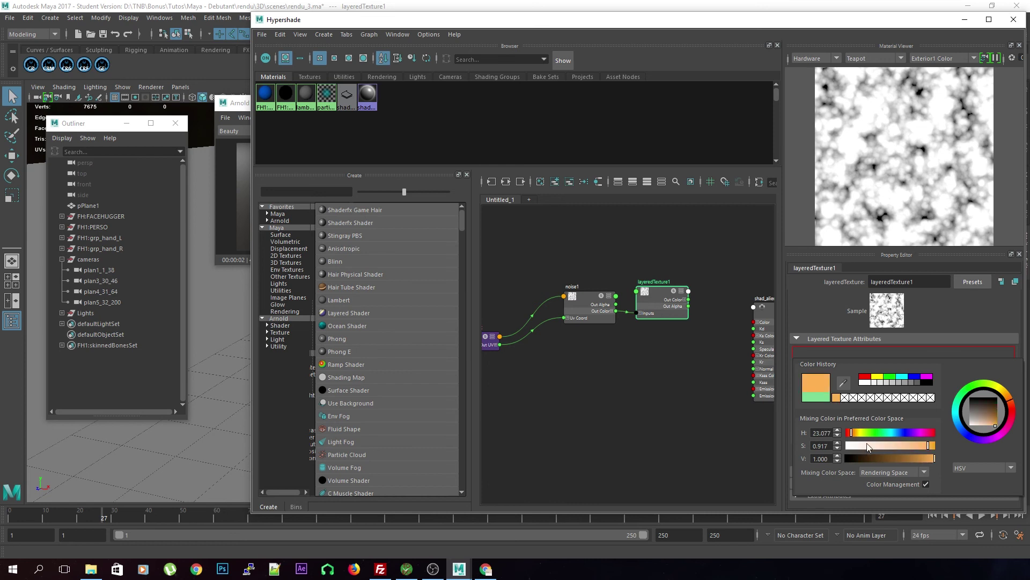
drag(913, 446, 883, 447)
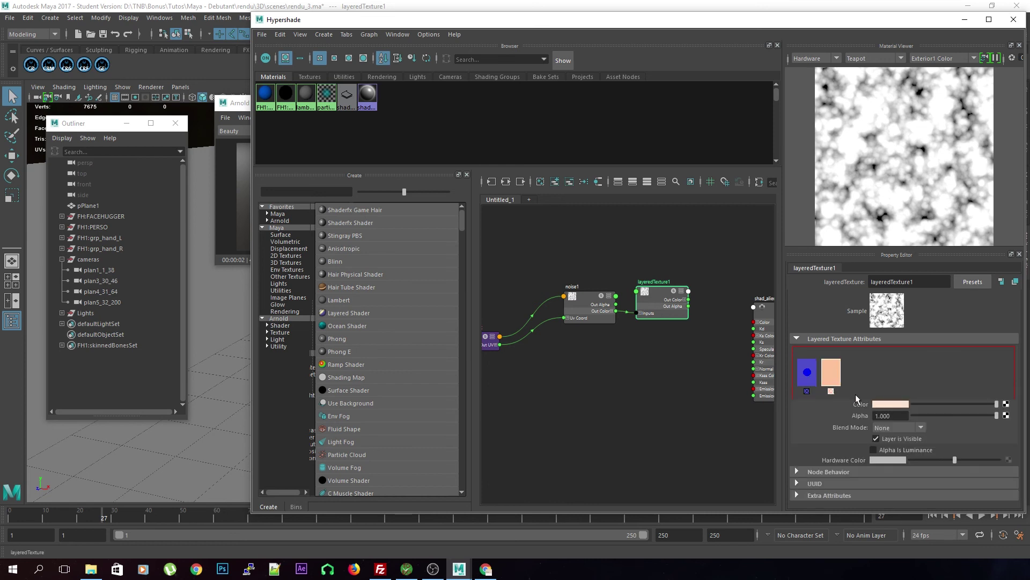
click(897, 403)
drag(843, 432, 849, 432)
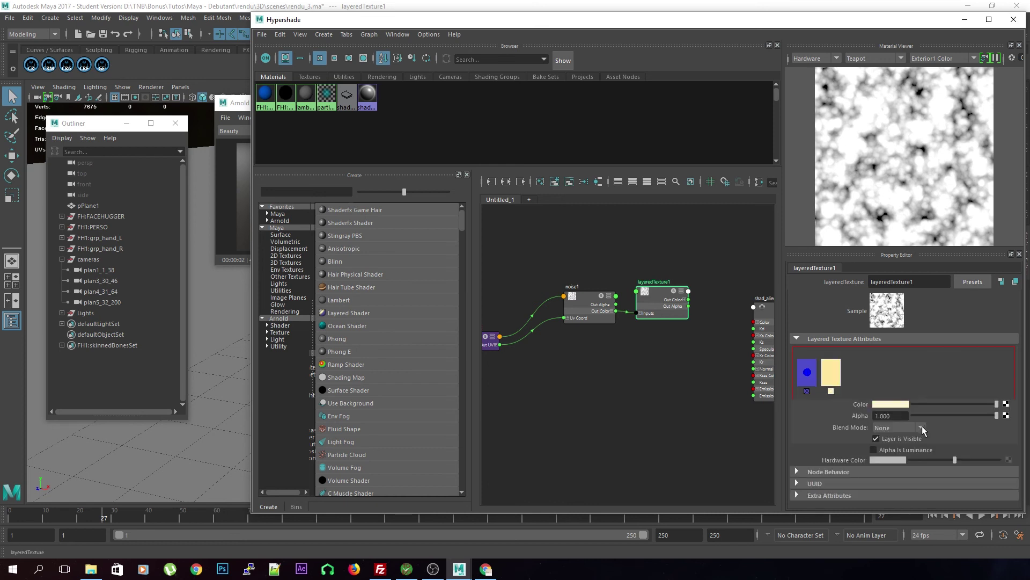
- Set the noise layer's blend mode to Multiply in layeredTexture1
click(810, 379)
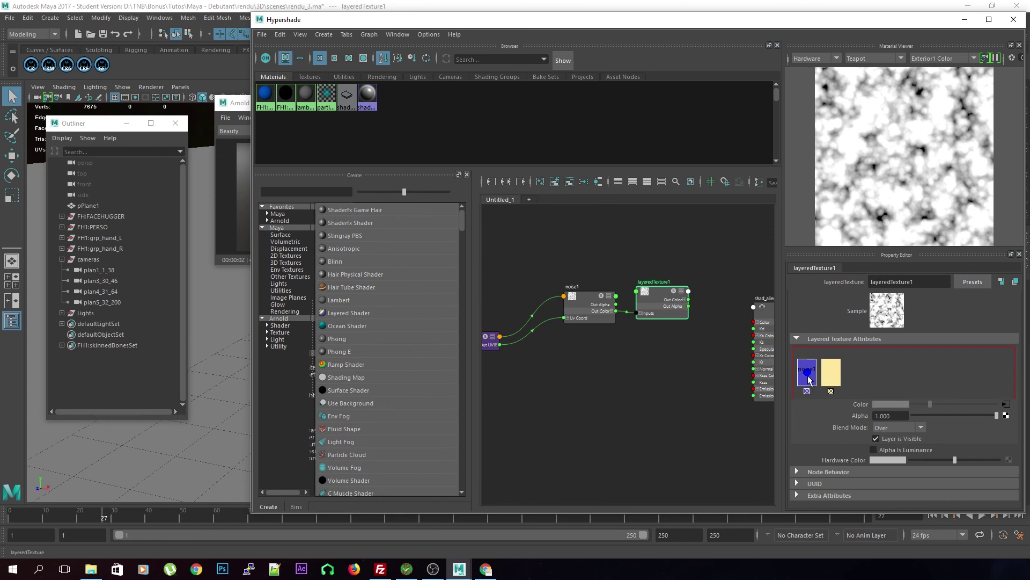
click(889, 432)
click(898, 504)
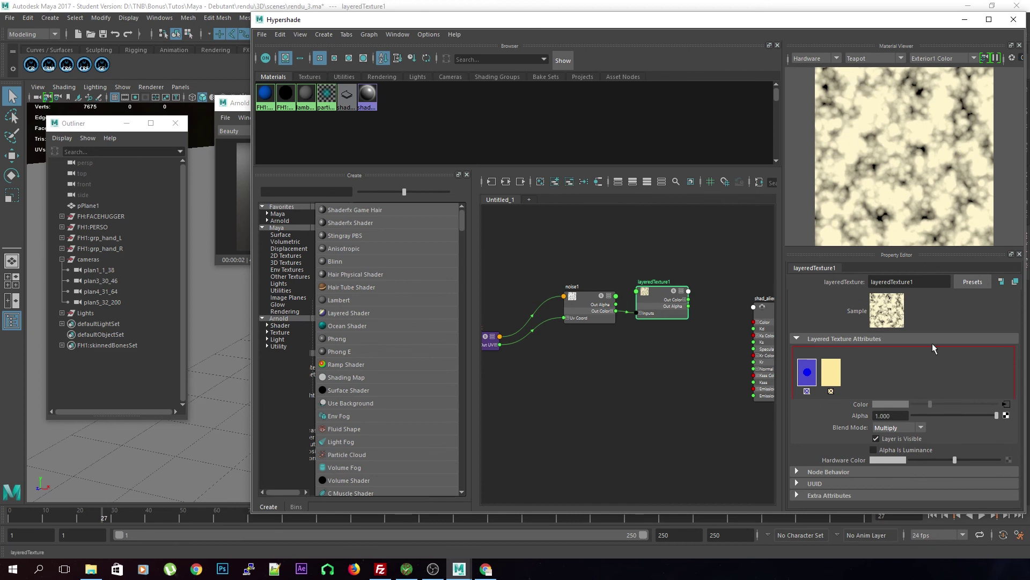
- Set the noise layer's blend mode to Illuminate in layeredTexture1
click(920, 427)
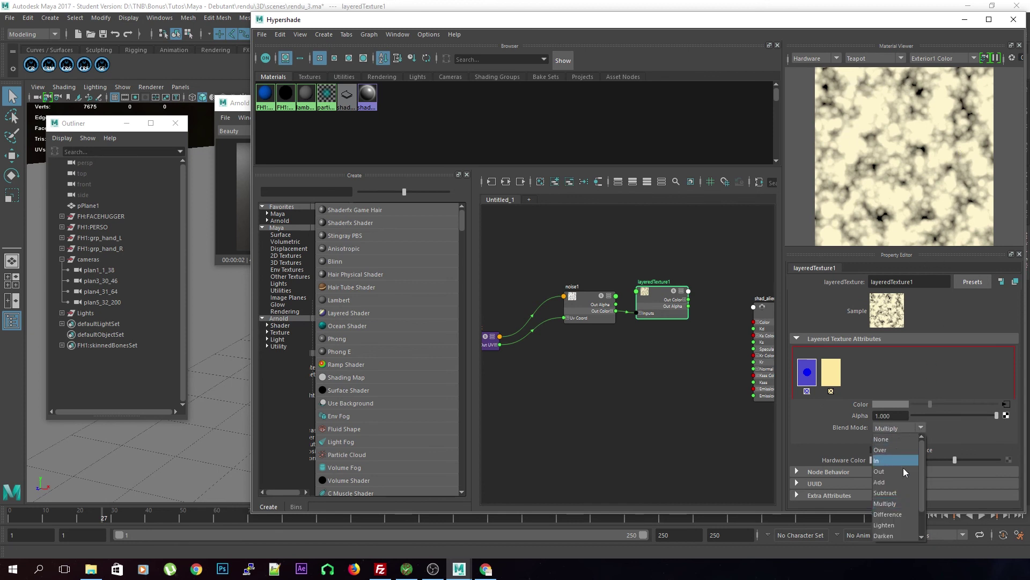
scroll(902, 529, down, 1)
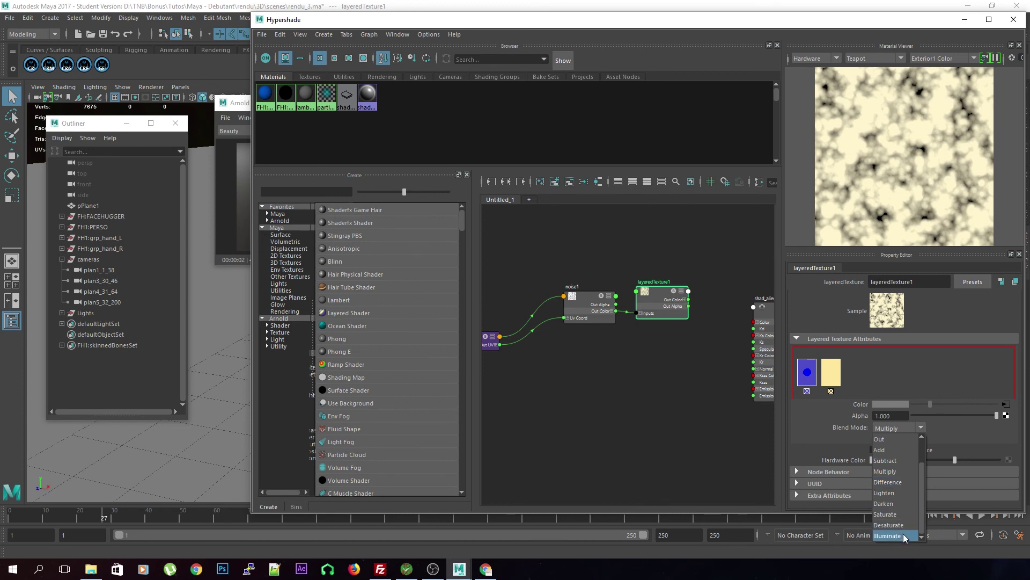
click(906, 536)
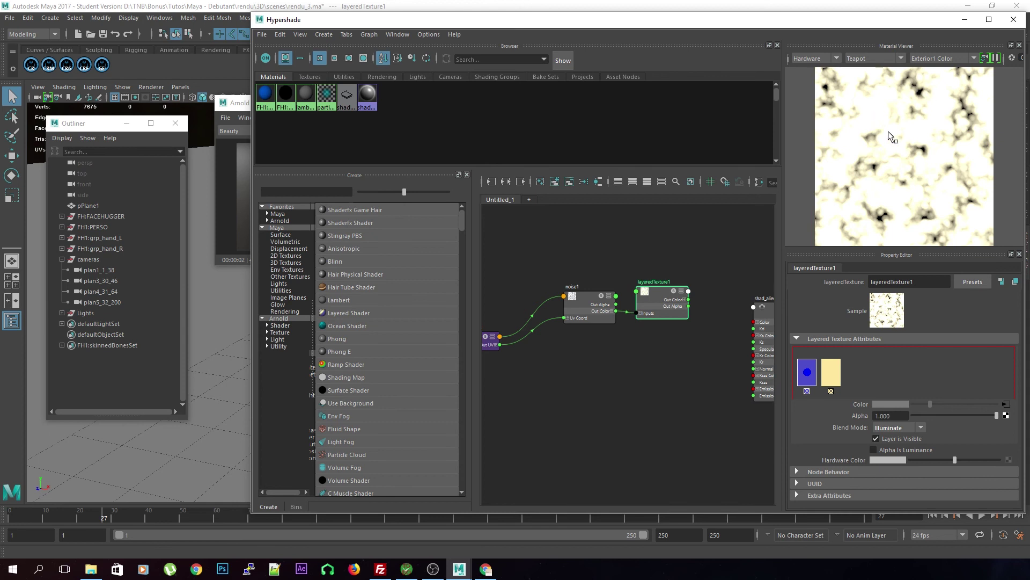
- Soften the noise1 texture by setting its Threshold to about 0.203 and its Amplitude to about 0.266
click(594, 301)
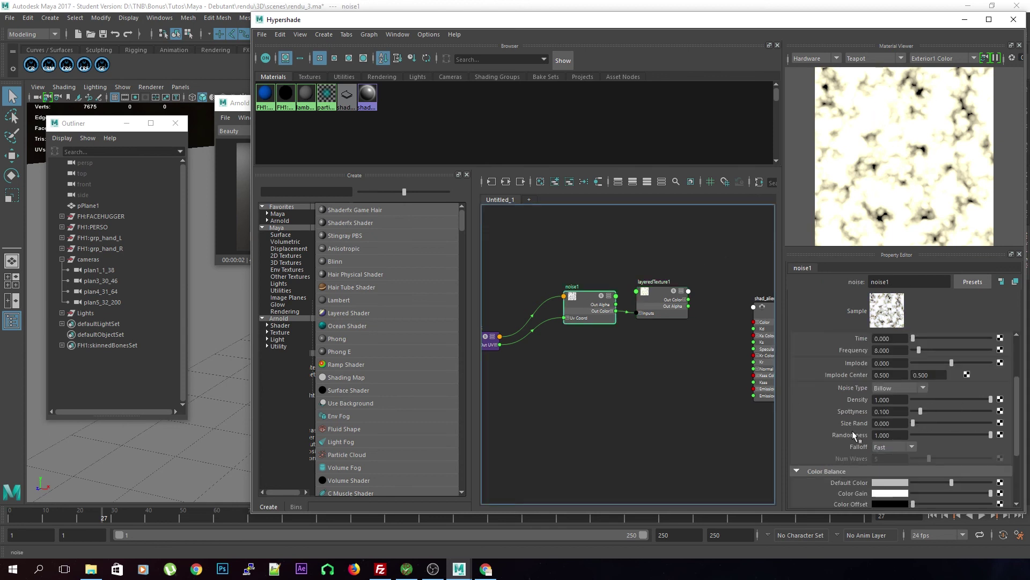
scroll(854, 436, up, 3)
drag(992, 364, 934, 365)
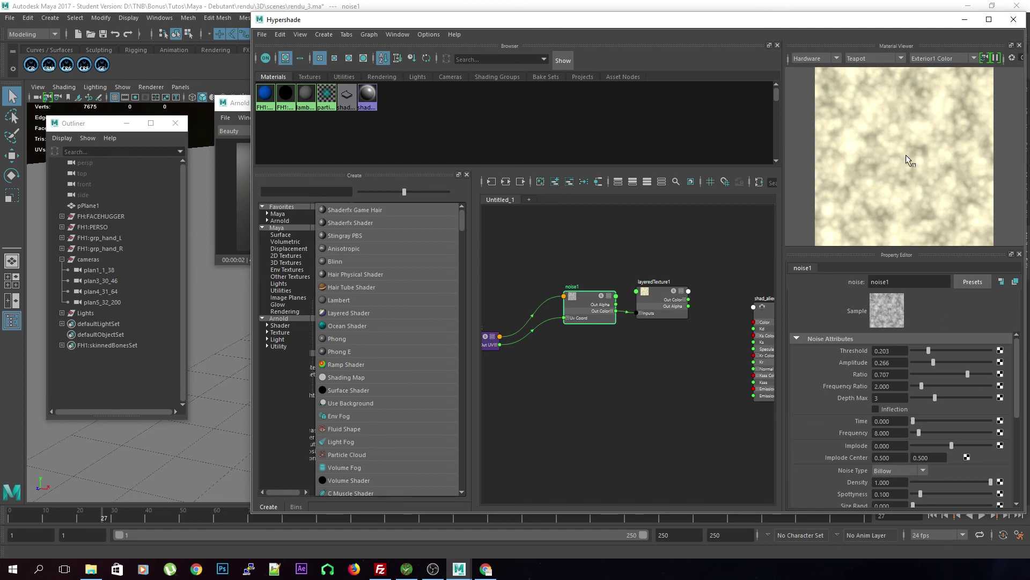
- Connect layeredTexture1's Out Color to the Color input of shad_alien and move the Hypershade aside to uncover the render
click(644, 305)
drag(689, 299, 754, 322)
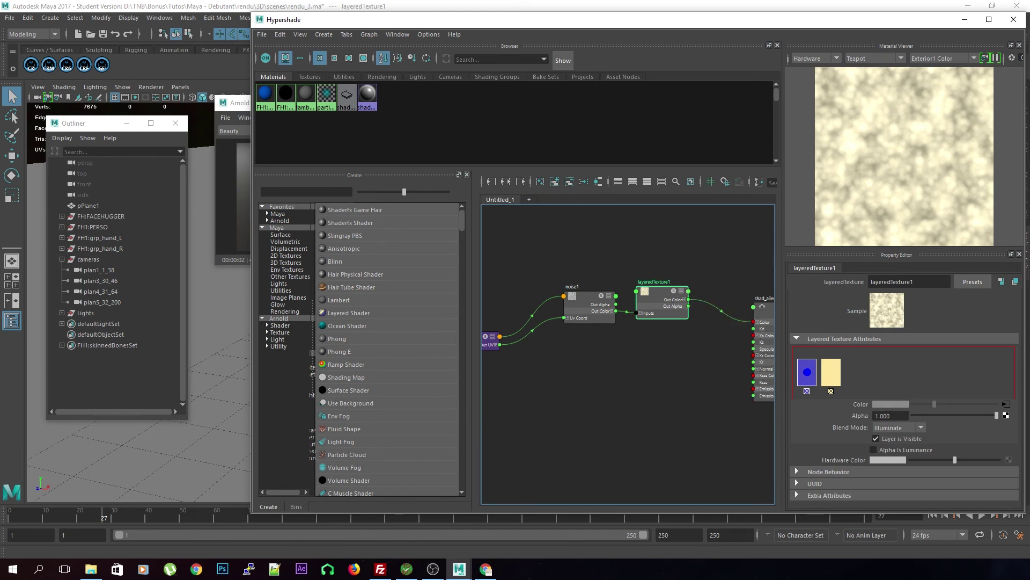
drag(515, 25, 930, 28)
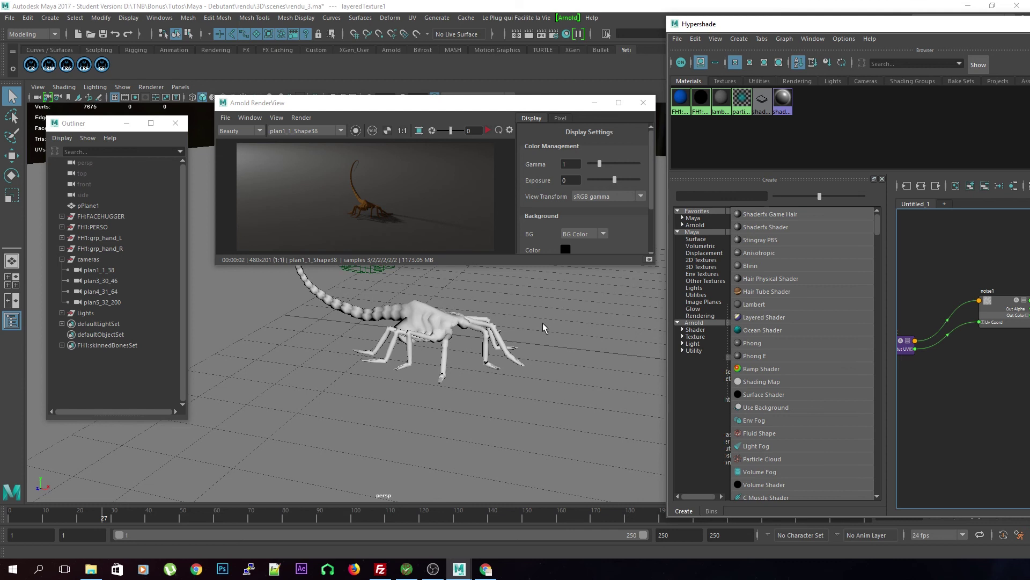
- Preview the new facehugger material in the Arnold RenderView, switching from the shot camera to perspShape and framing the creature closer
click(487, 130)
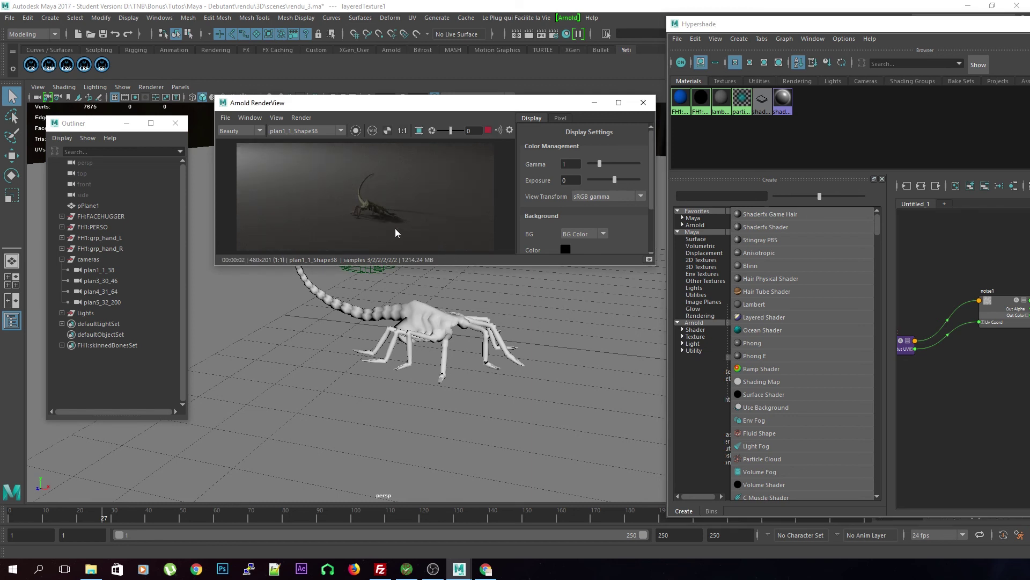
click(487, 130)
click(301, 135)
click(344, 140)
click(487, 131)
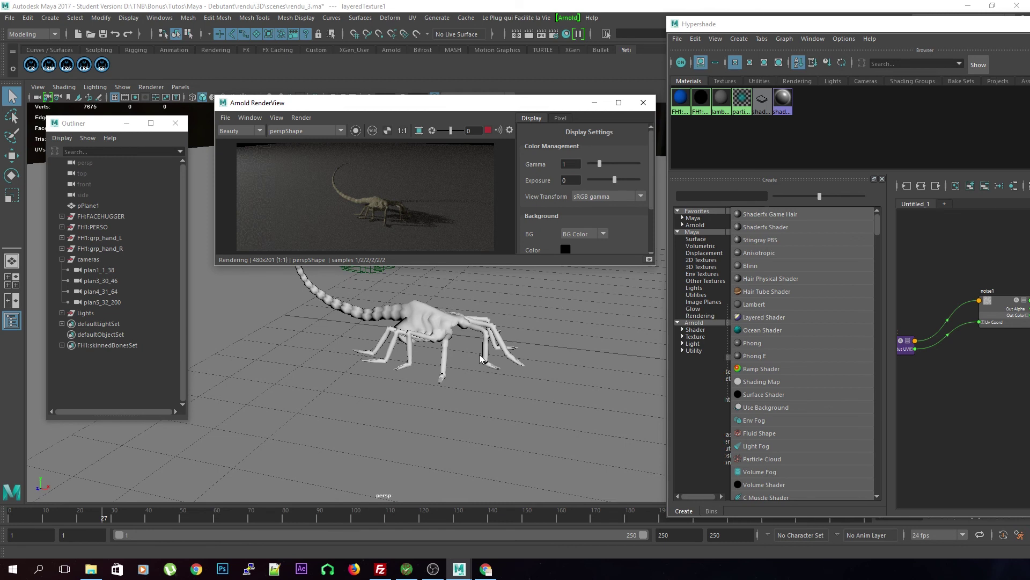
scroll(481, 359, up, 5)
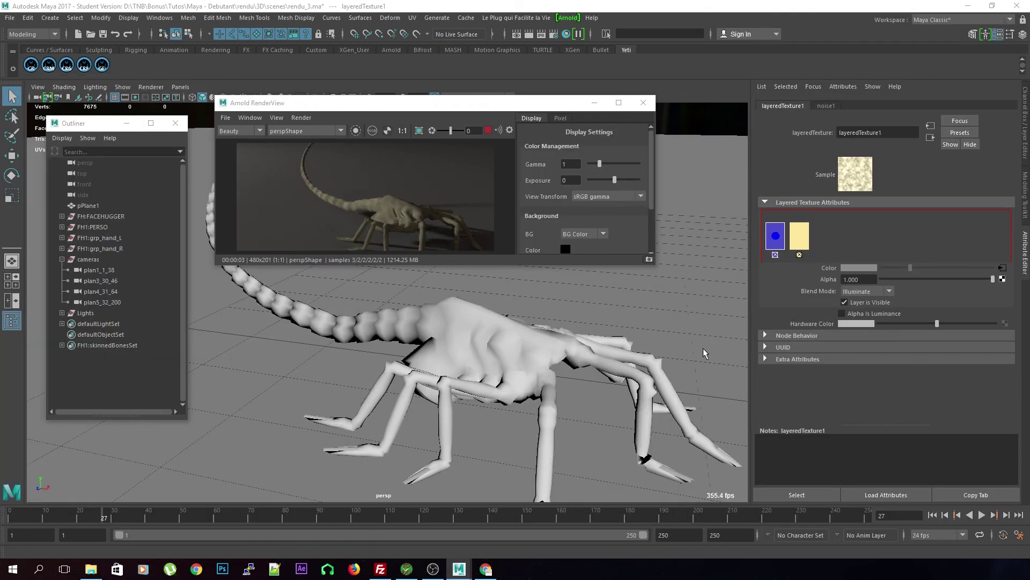
- Select the facehugger mesh and show the Arnold attributes of its FH:m_headHuggerShape node
click(519, 358)
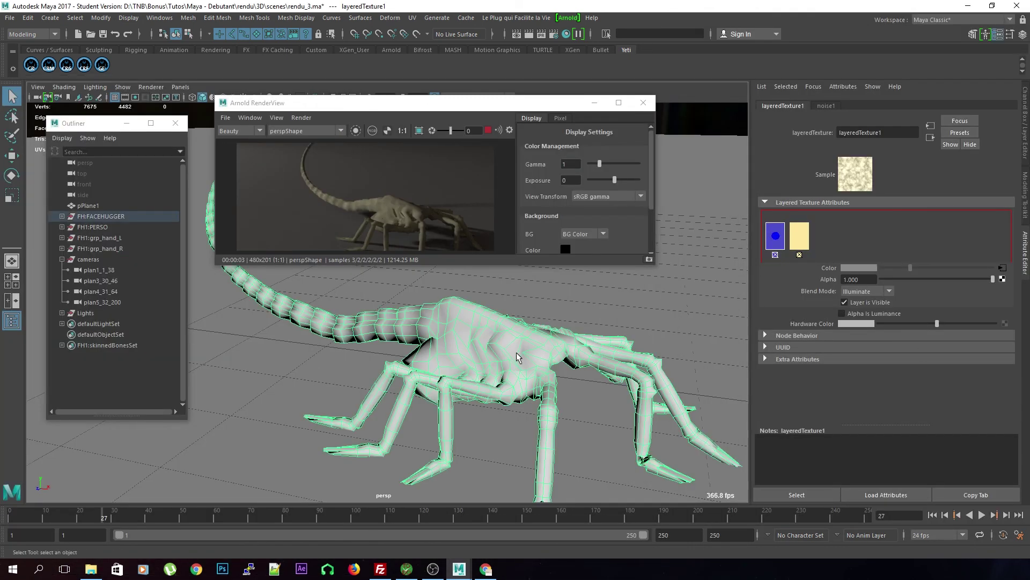
click(1006, 105)
click(856, 106)
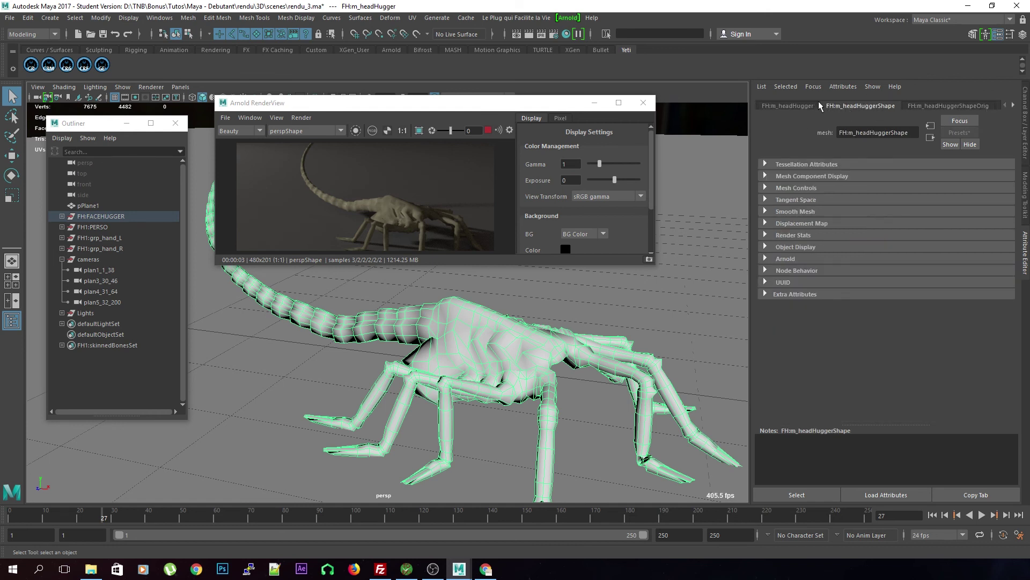
click(788, 259)
click(789, 260)
click(788, 259)
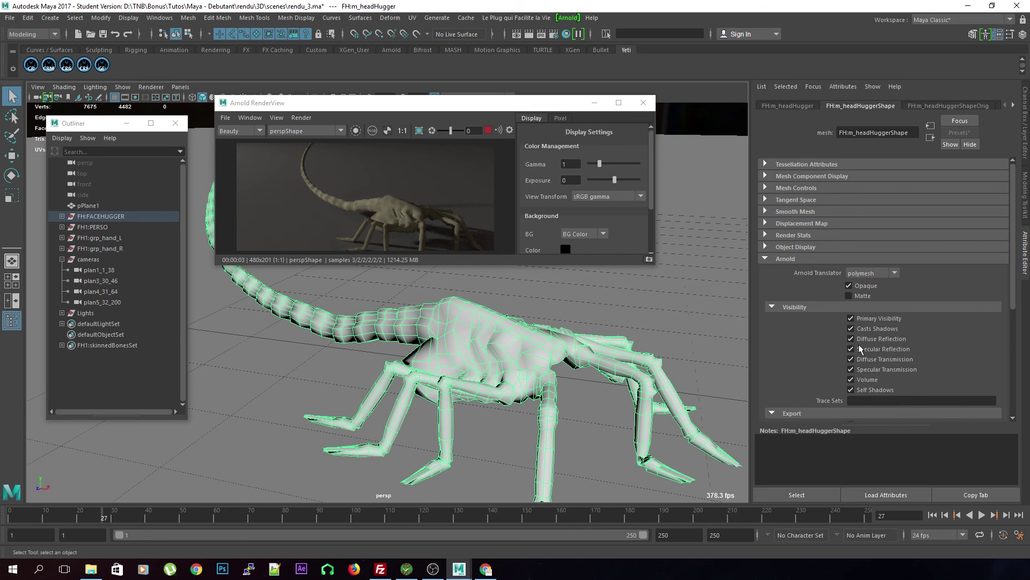
- Set the facehugger shape's Arnold subdivision type to catclark with 2 iterations
scroll(873, 358, down, 2)
scroll(805, 365, down, 3)
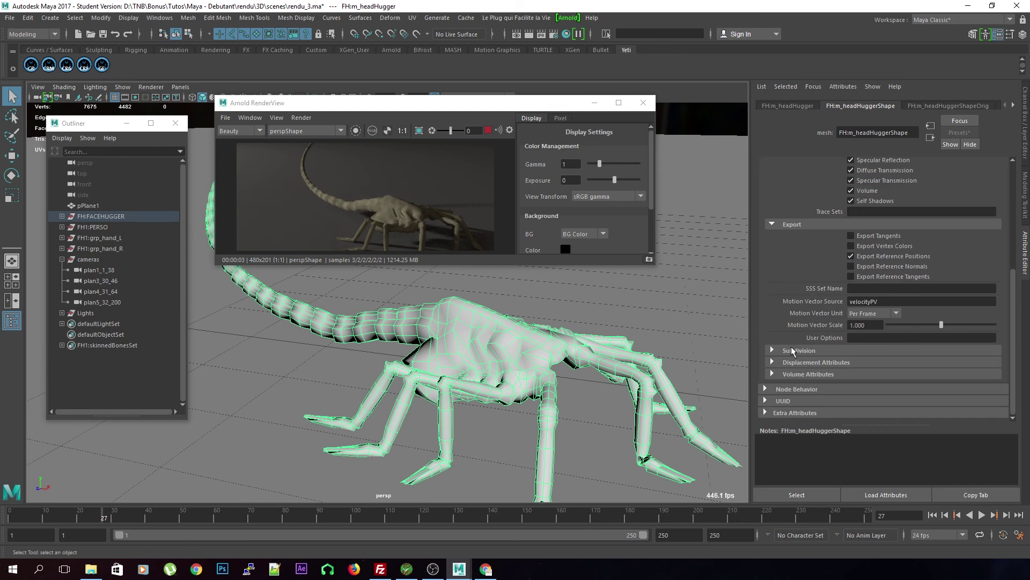
scroll(793, 352, up, 5)
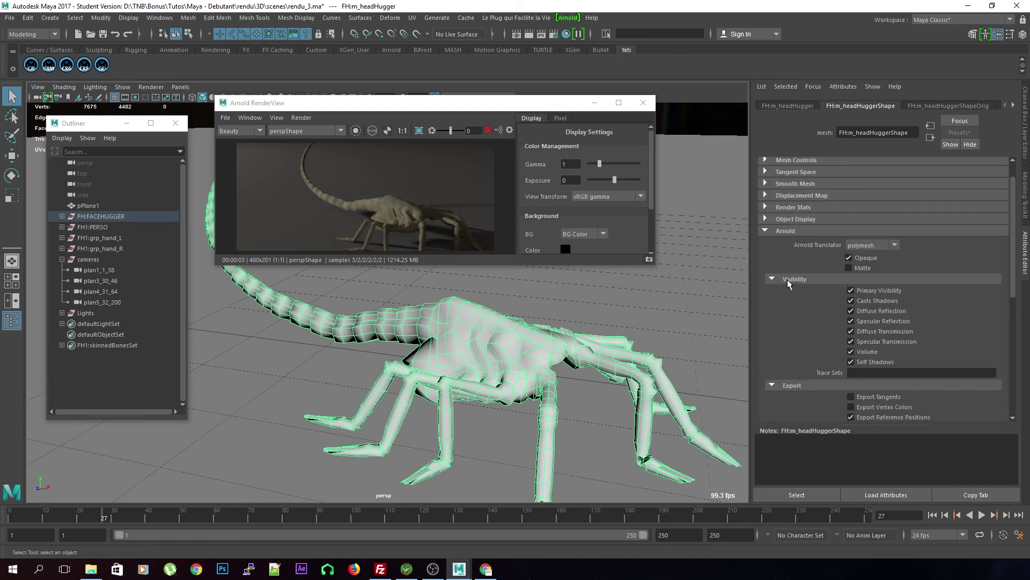
scroll(789, 283, down, 5)
click(877, 271)
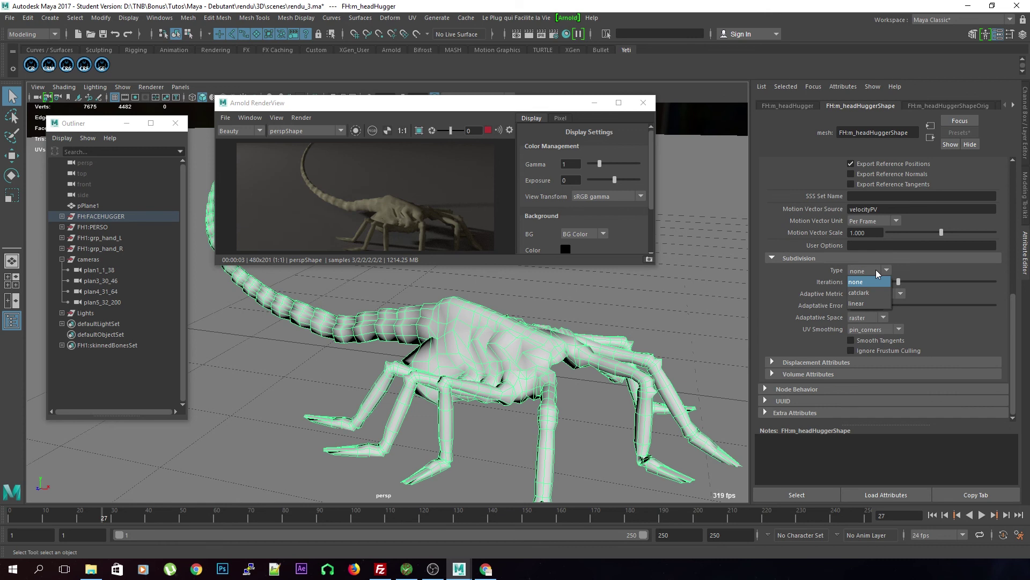
click(875, 293)
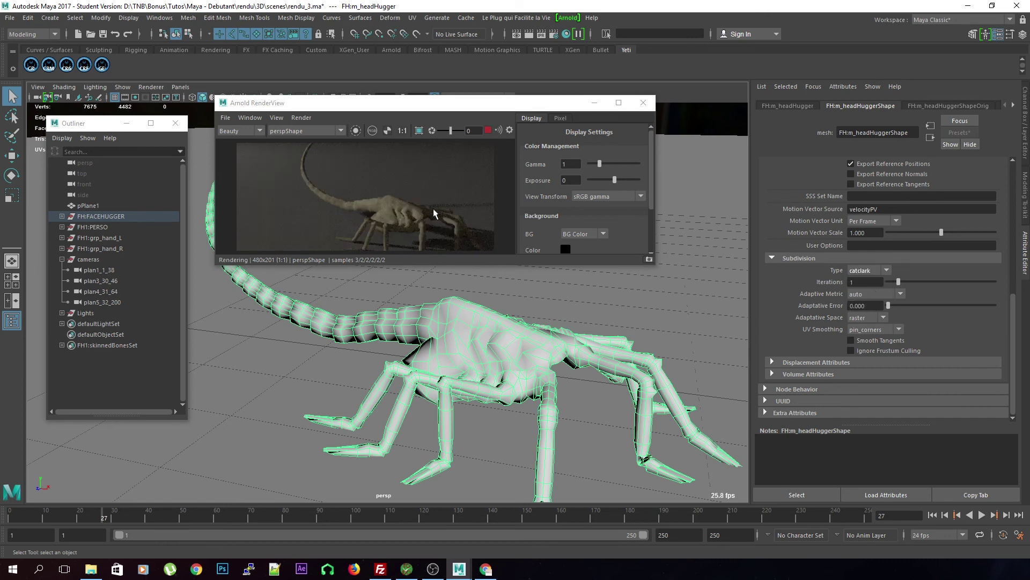
click(908, 281)
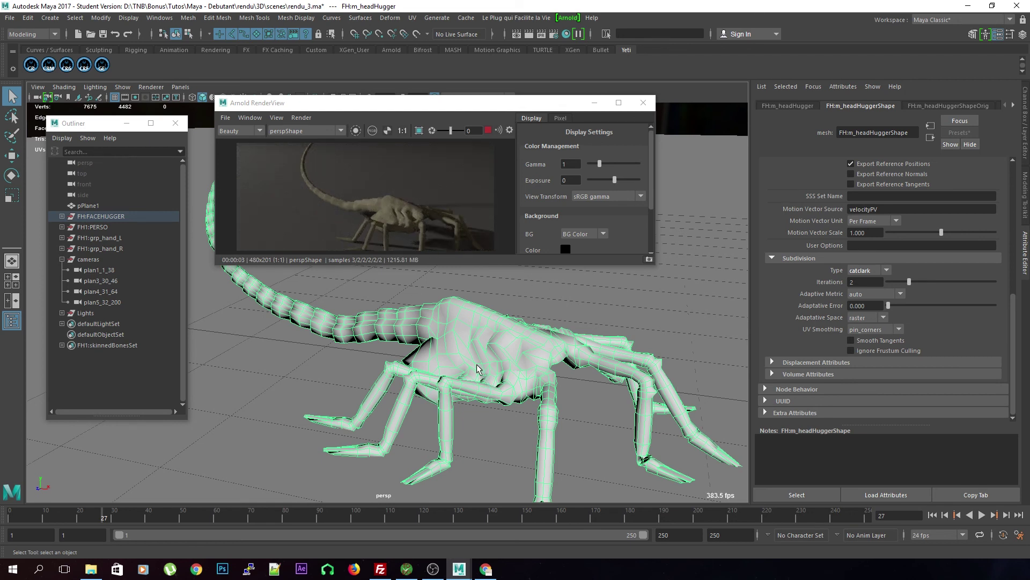
- Inspect the facehugger's body up close in the live render and update the full scene
alt+right_drag(477, 365, 521, 371)
alt+middle_drag(521, 371, 548, 364)
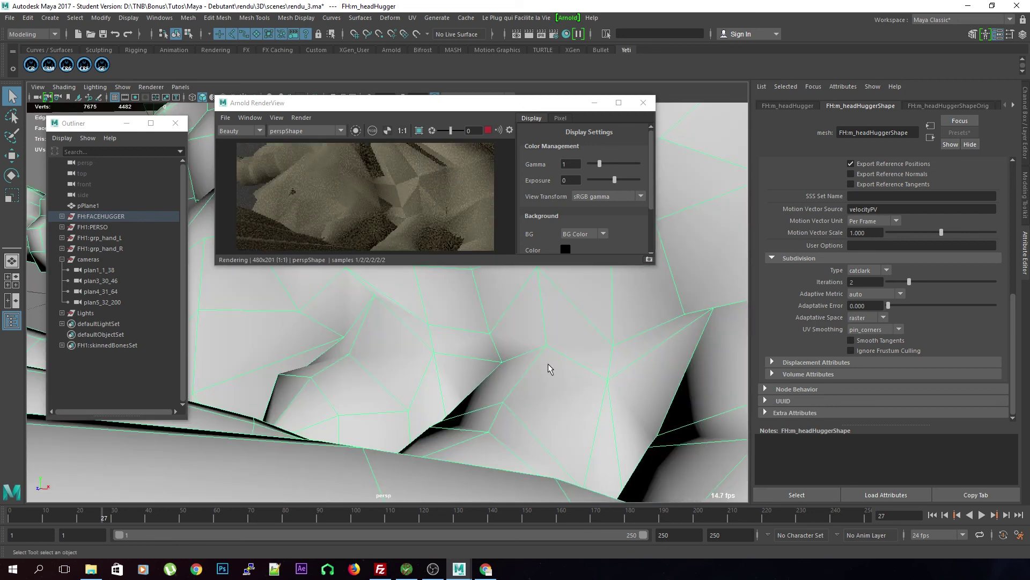
scroll(548, 364, down, 5)
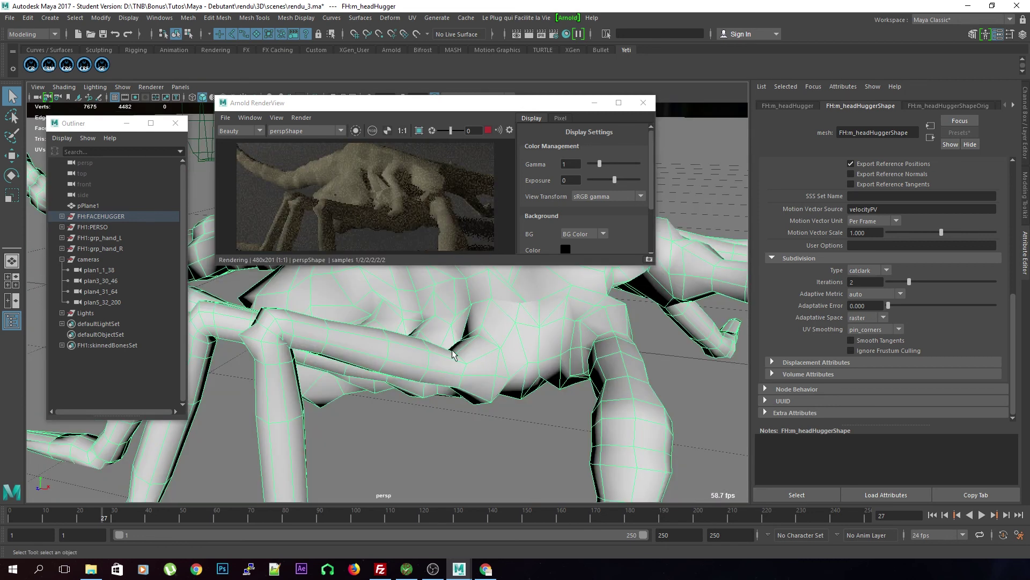
scroll(477, 386, up, 5)
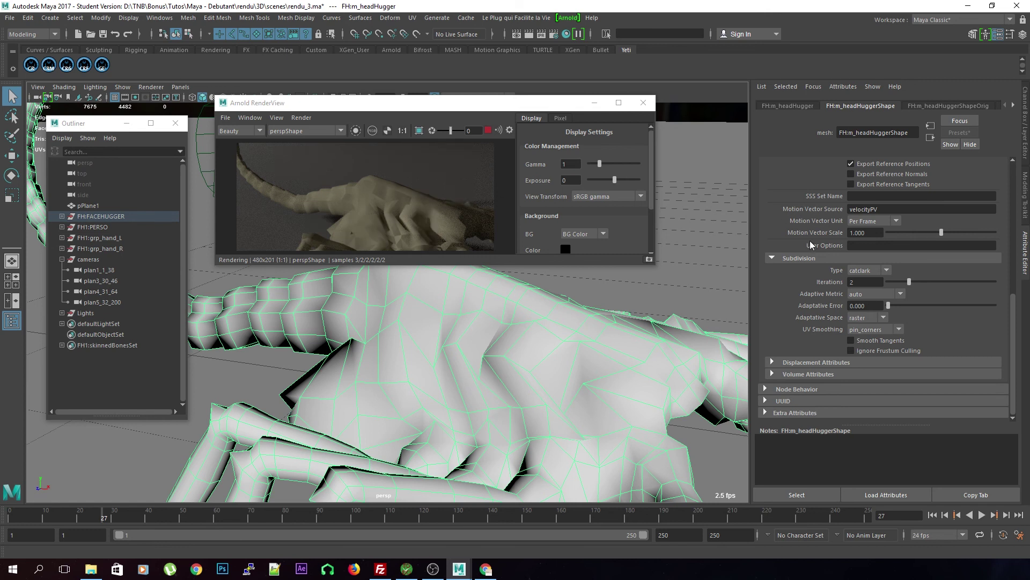
click(301, 117)
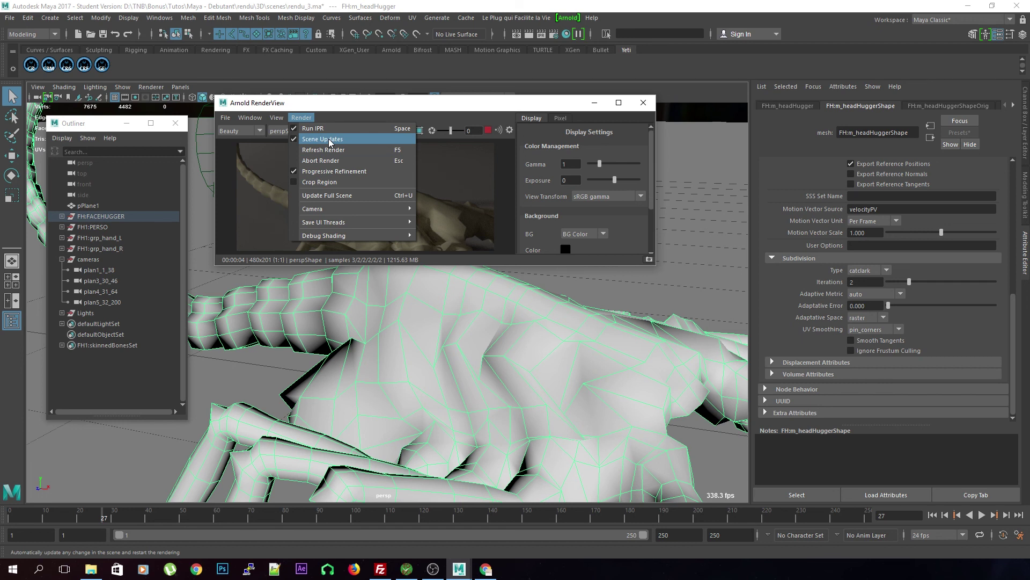
click(333, 196)
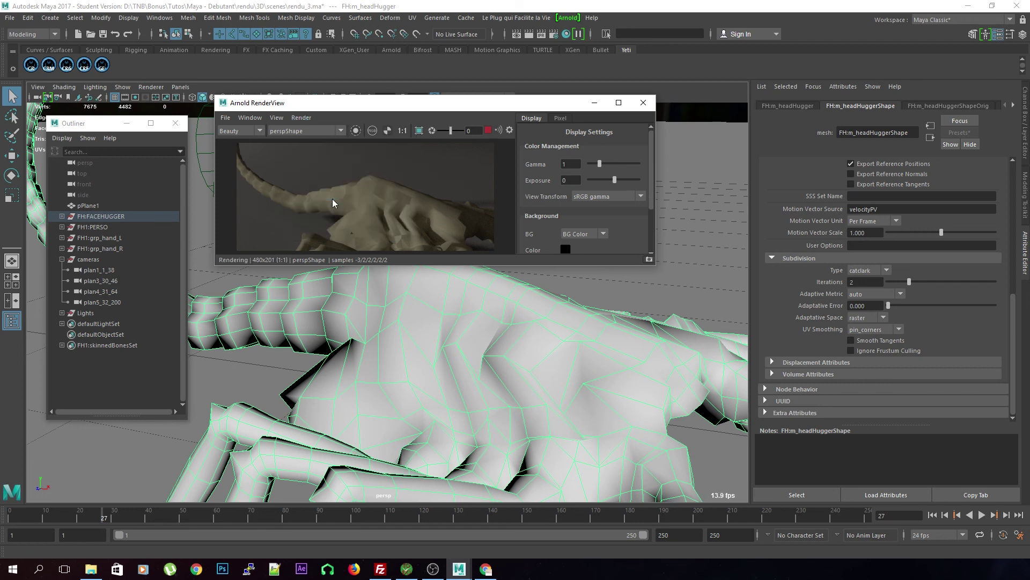
- Examine the subdivided facehugger in the live render from several angles, including a magnified look at its legs
alt+drag(423, 195, 451, 206)
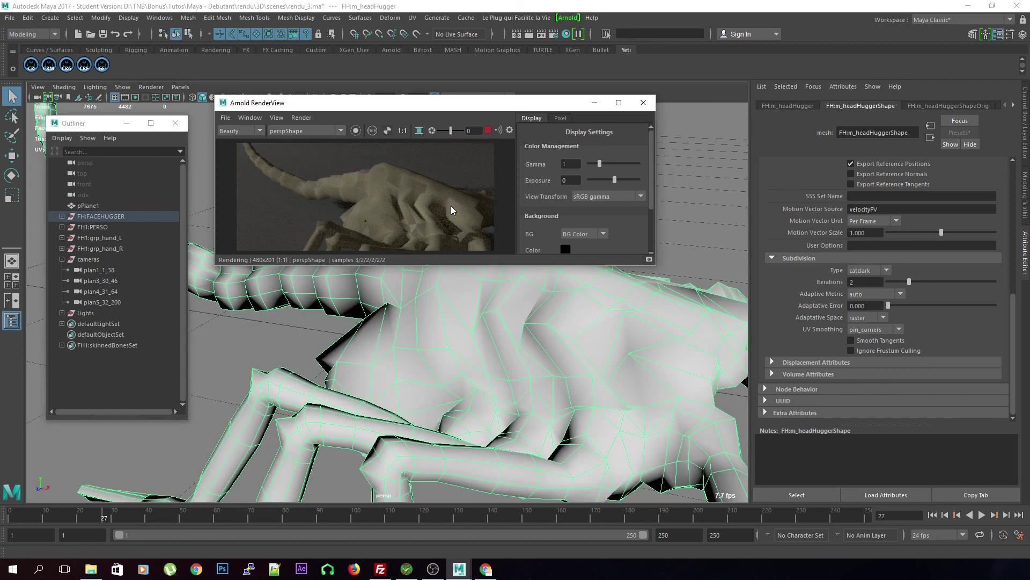
alt+drag(634, 361, 588, 314)
alt+middle_drag(501, 328, 262, 398)
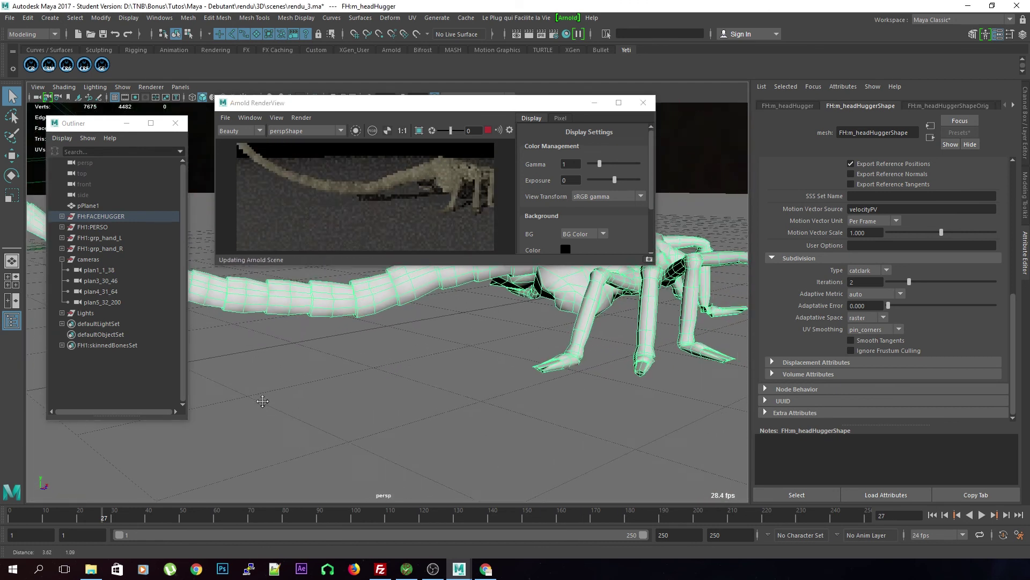
alt+drag(570, 344, 444, 337)
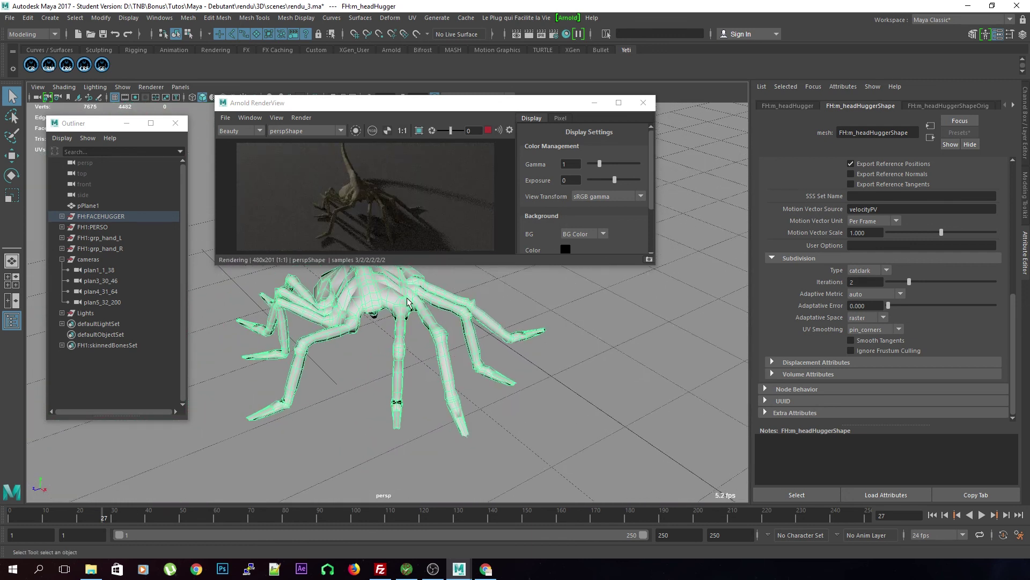
scroll(403, 305, up, 2)
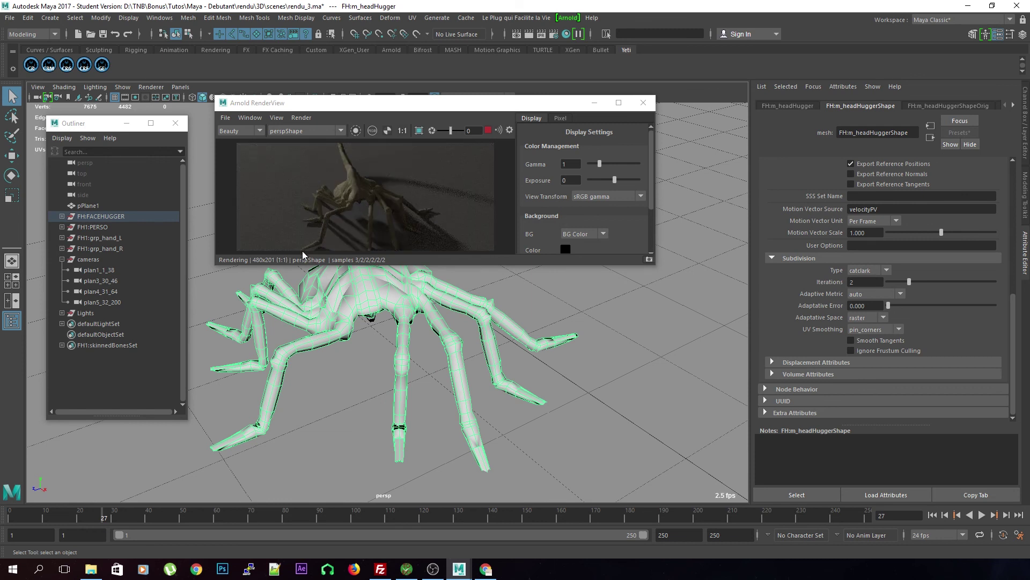
scroll(376, 308, up, 2)
scroll(292, 203, up, 3)
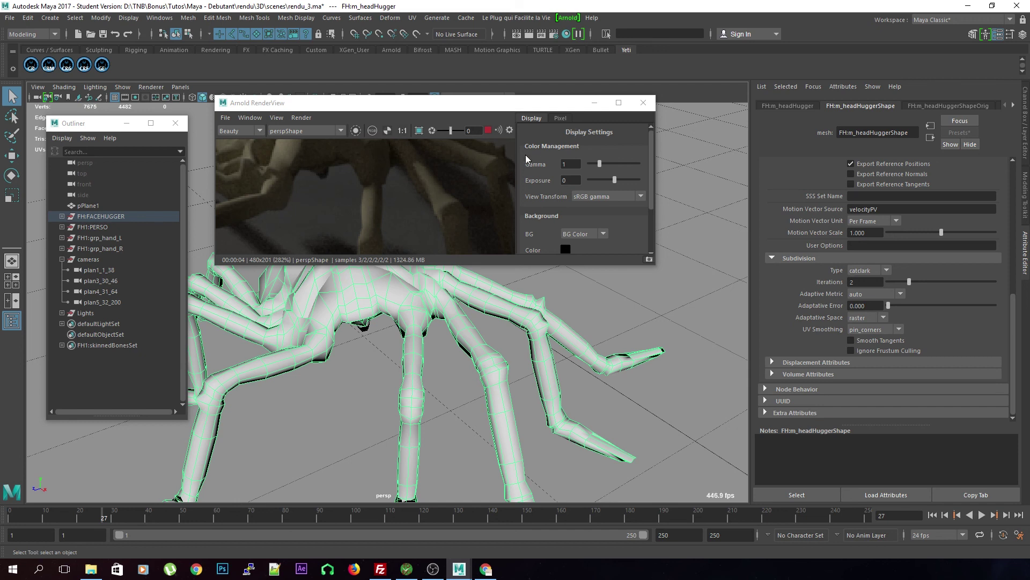
- Close the Arnold RenderView and frame the whole facehugger in the perspective view
click(643, 102)
scroll(470, 227, down, 5)
alt+drag(457, 258, 486, 207)
alt+drag(517, 285, 564, 73)
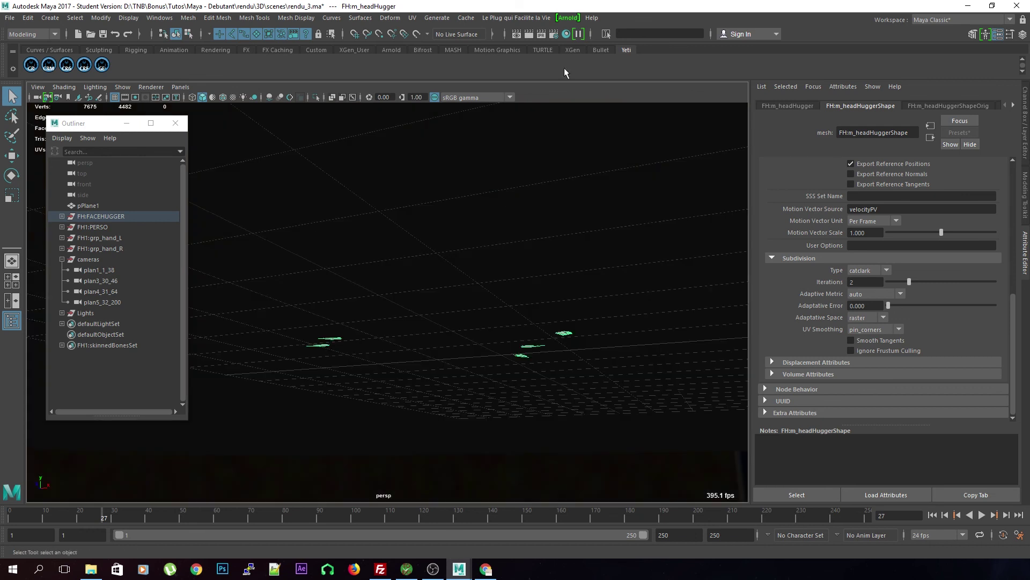
click(568, 17)
click(559, 25)
alt+drag(537, 107, 481, 185)
- Set the test resolution to 25% (480x201) and render the current frame in the Render View
click(519, 34)
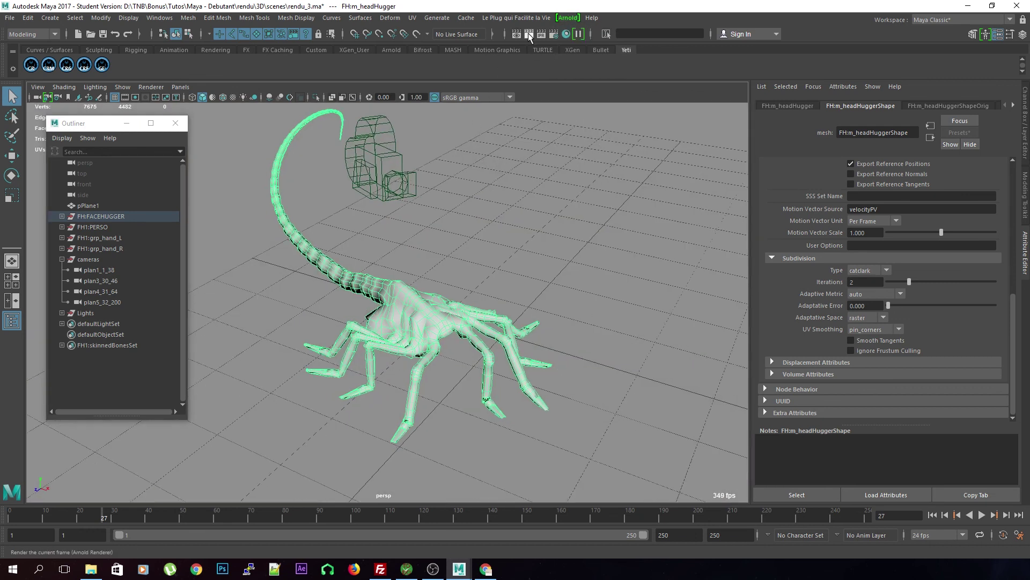
key(F6)
click(280, 18)
mouse_move(337, 68)
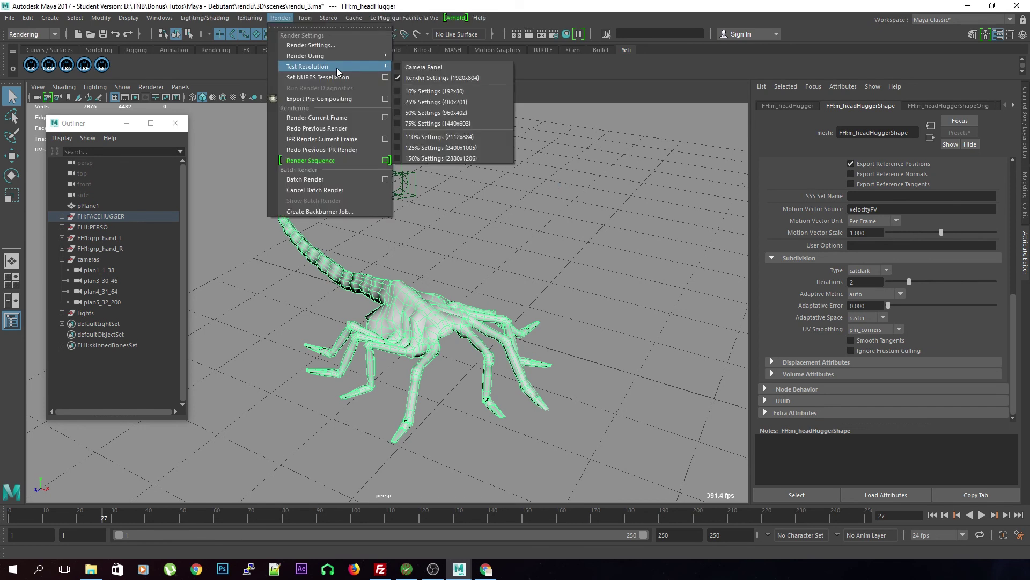
click(444, 102)
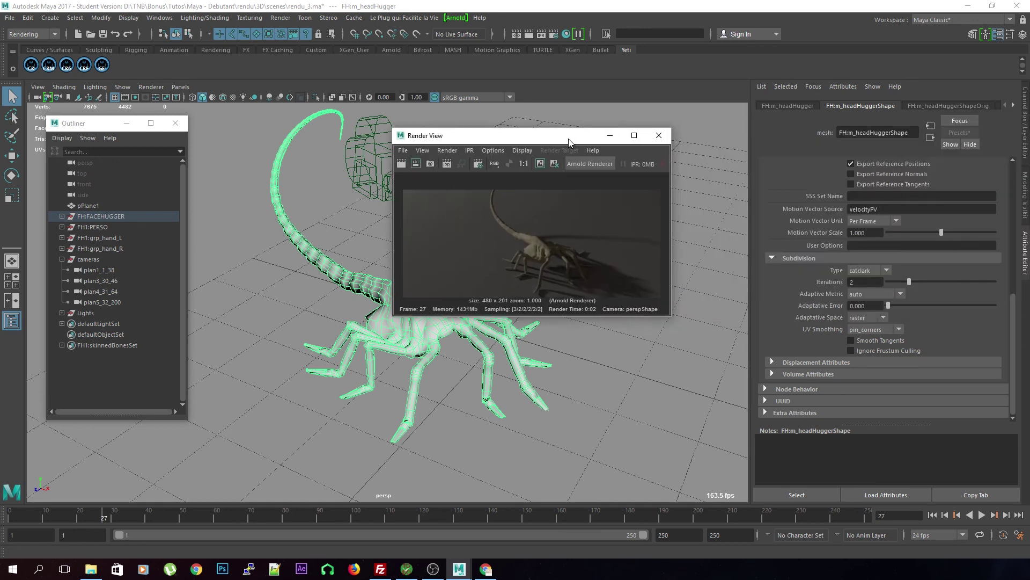
- Render a close-up of the facehugger's body and move the Render View off the model to check the smoothing
scroll(322, 226, up, 10)
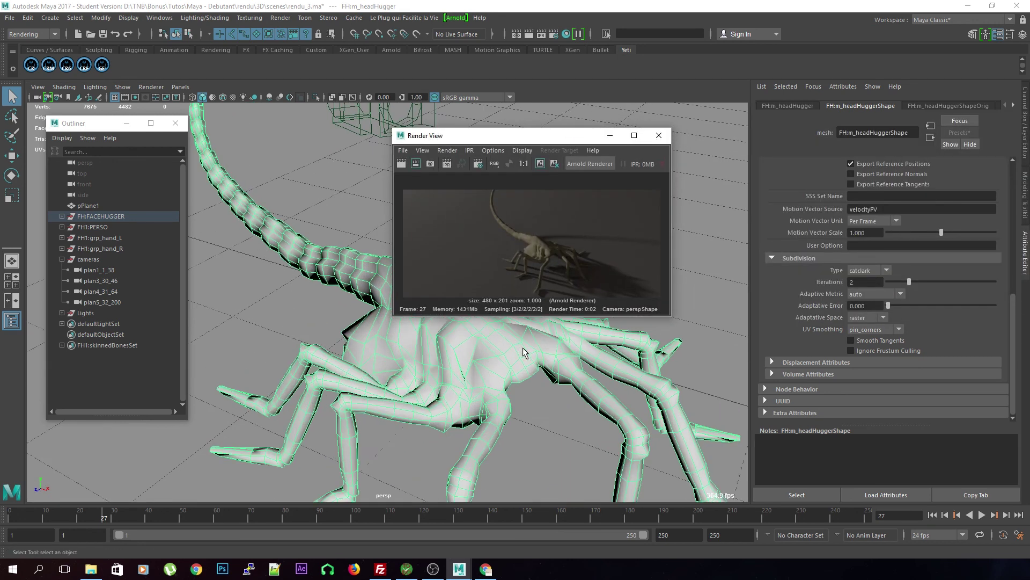
click(401, 163)
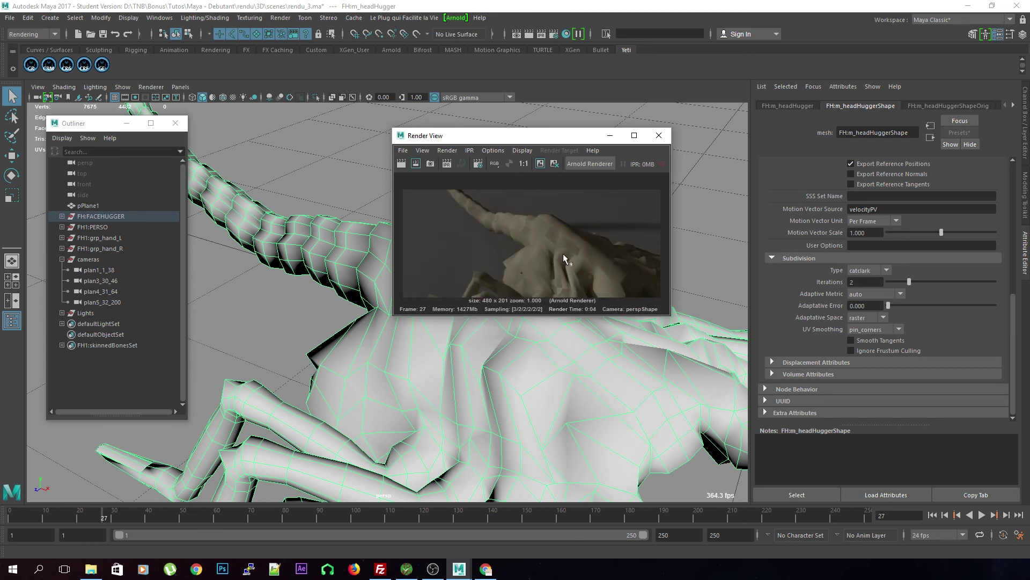
drag(561, 137, 412, 99)
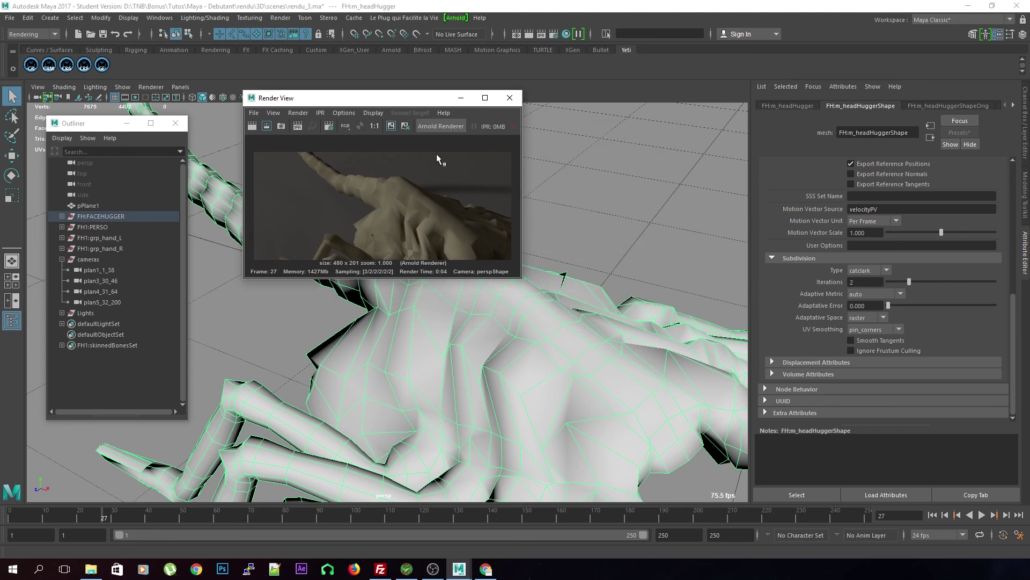
- Set the facehugger mesh's Arnold subdivision type to none, with the Render View moved clear of the model
key(f)
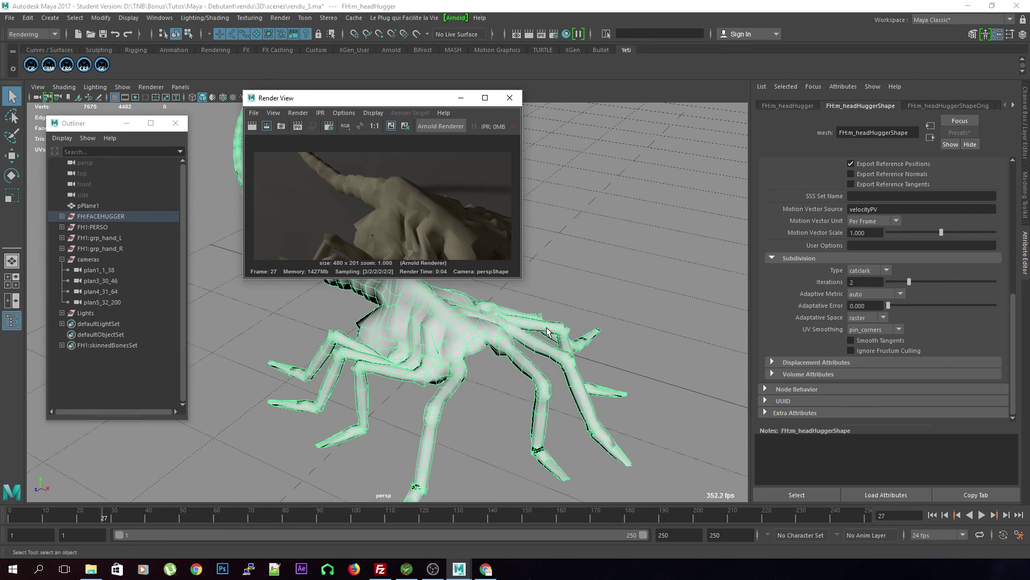
drag(325, 103, 157, 127)
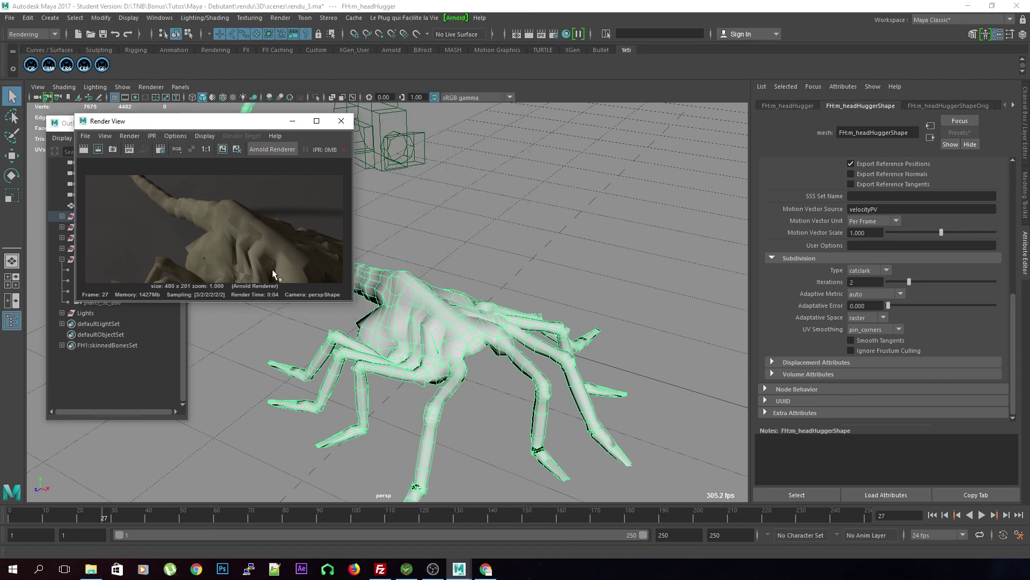
alt+drag(451, 343, 590, 370)
click(877, 272)
click(873, 282)
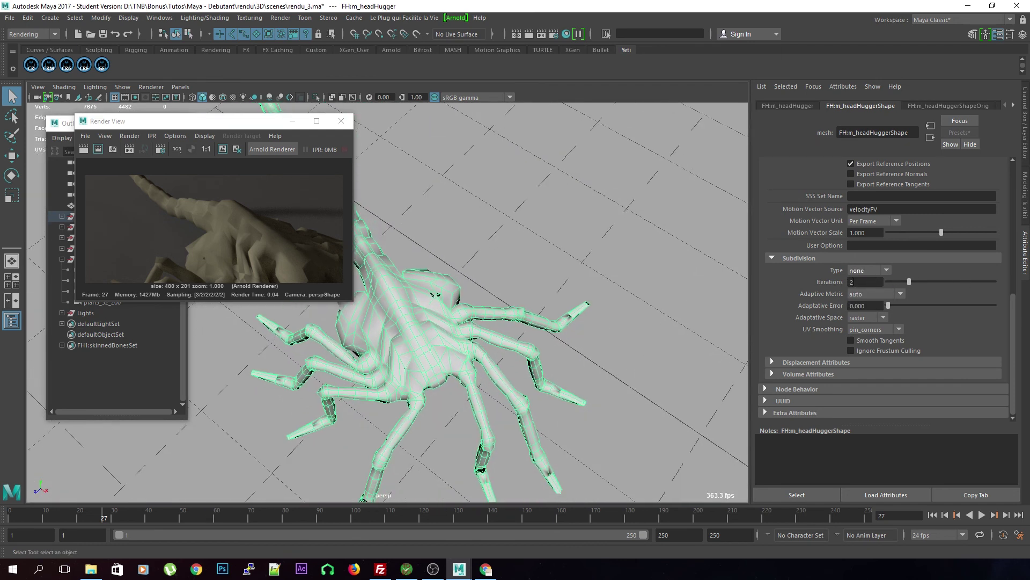
alt+drag(392, 366, 435, 349)
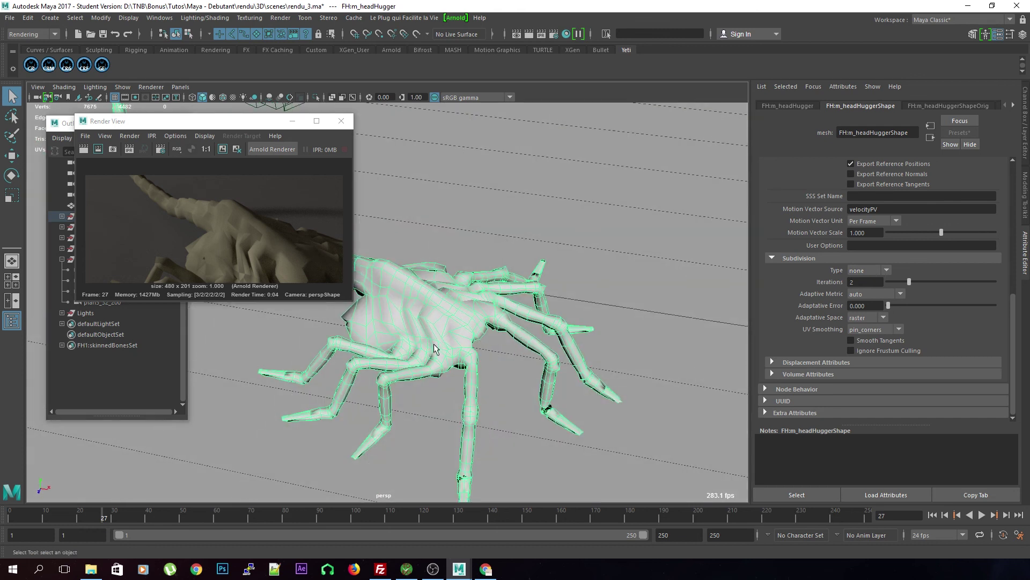
- Turn on smooth mesh preview for the facehugger, expand its Smooth Mesh attributes, and compare the unsmoothed and smoothed display
key(3)
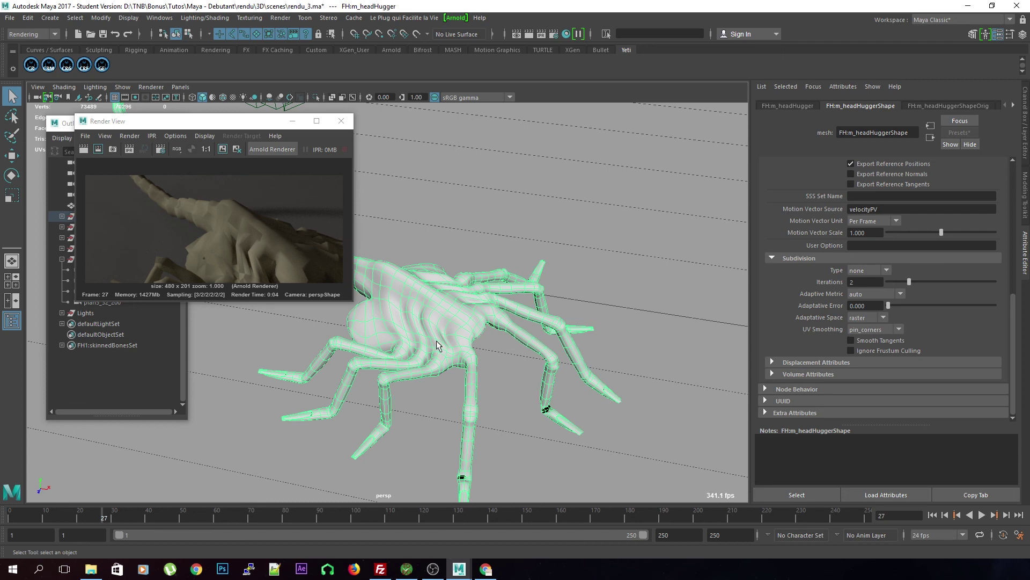
alt+drag(540, 348, 568, 295)
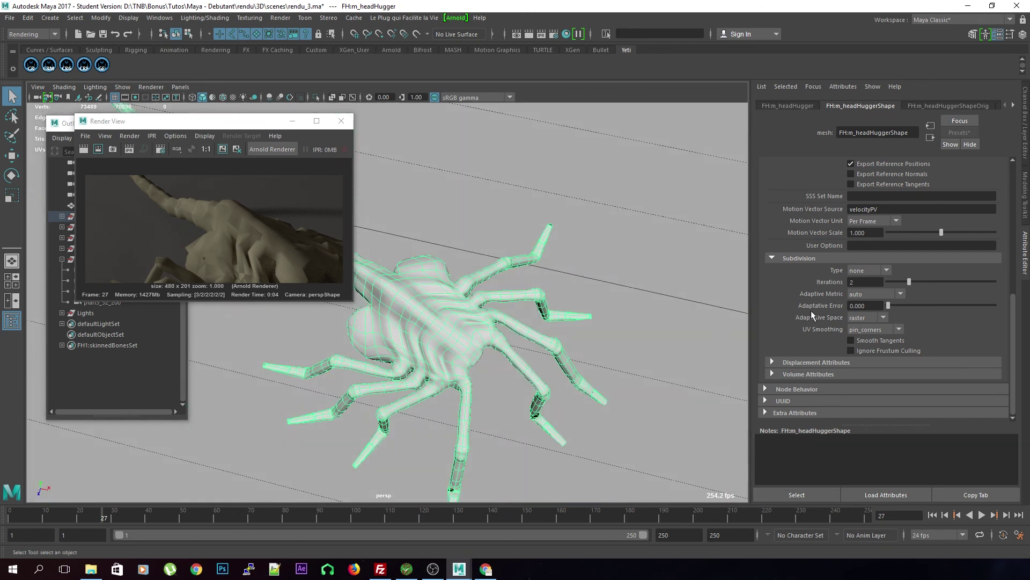
scroll(845, 311, up, 4)
scroll(692, 274, up, 3)
scroll(693, 274, down, 5)
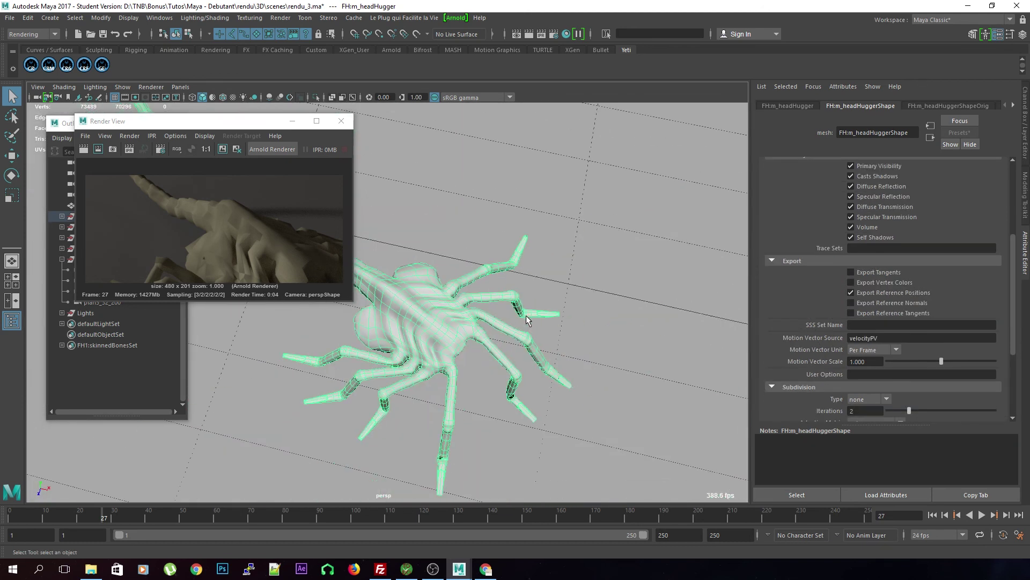
scroll(876, 318, up, 3)
click(766, 236)
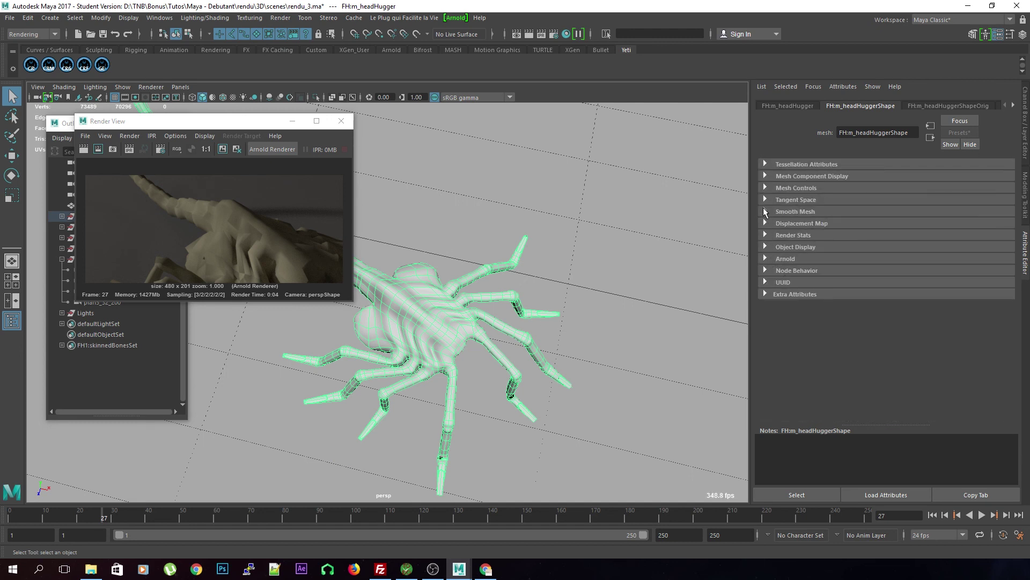
click(766, 211)
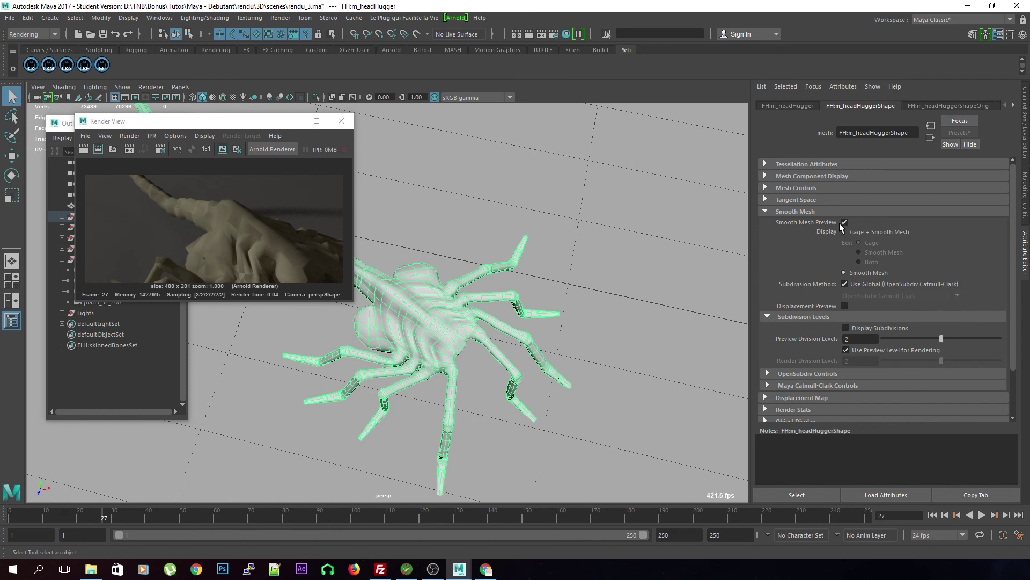
key(1)
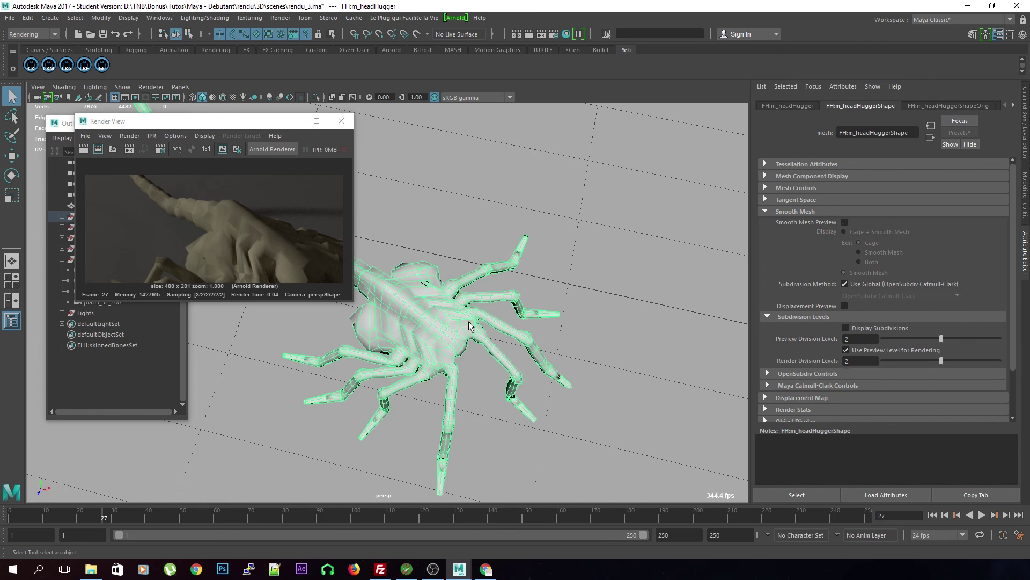
key(3)
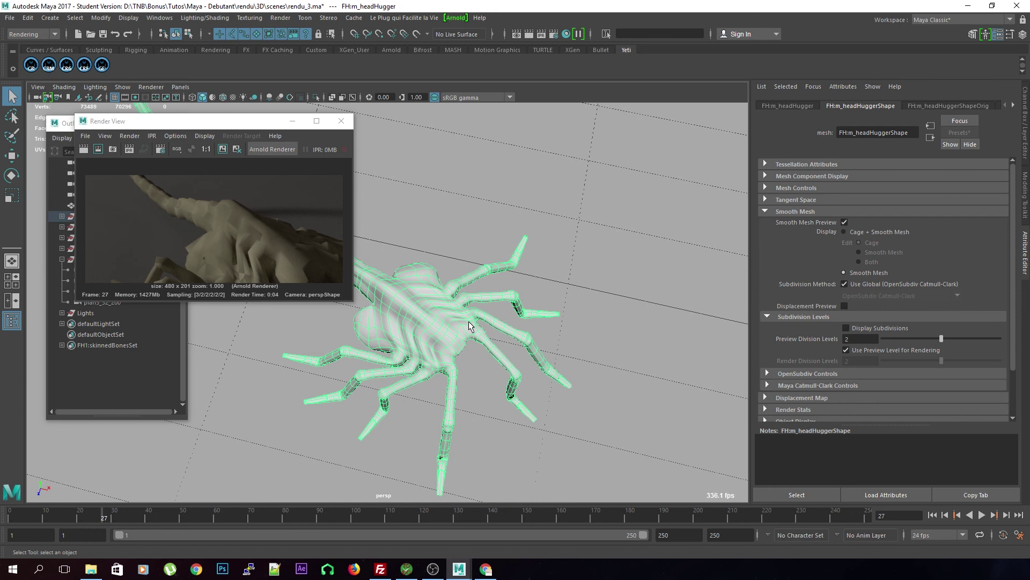
- Stop using the preview level for rendering, set the preview division levels to 0, and render the facehugger
click(847, 350)
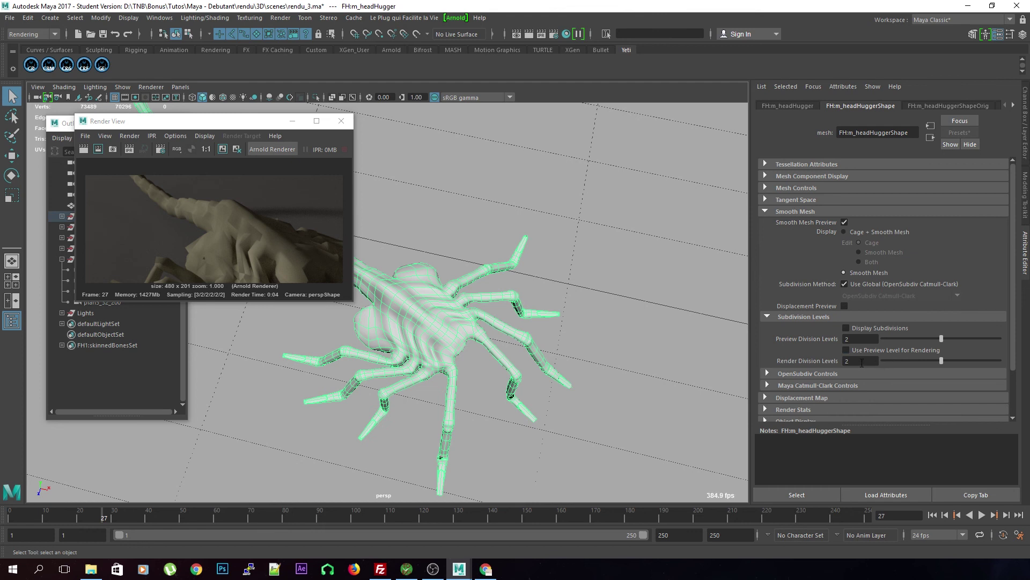
drag(938, 338, 872, 341)
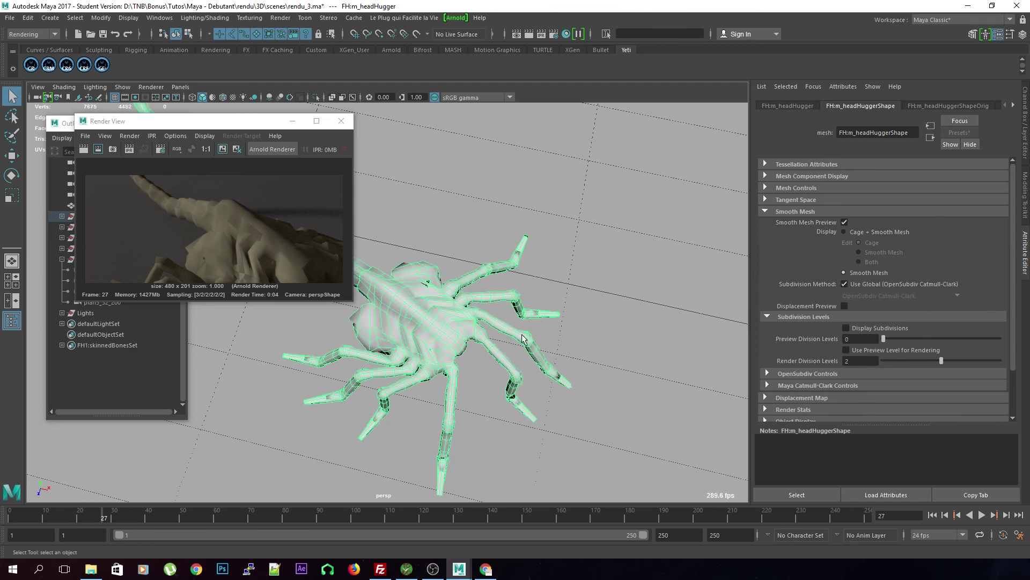
alt+drag(492, 337, 490, 310)
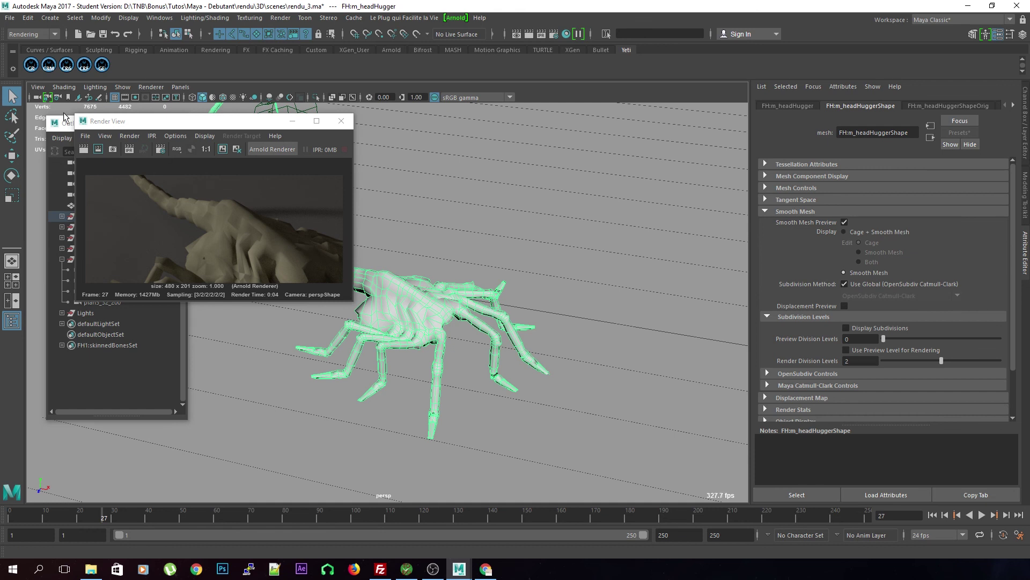
click(84, 149)
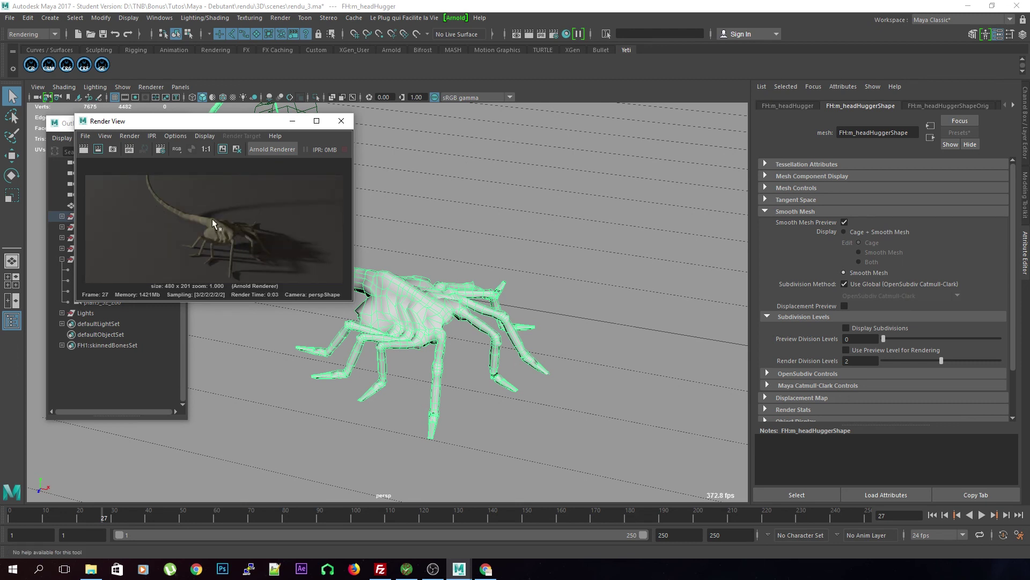
- Close the Render View and render the whole facehugger in the Arnold RenderView
click(341, 121)
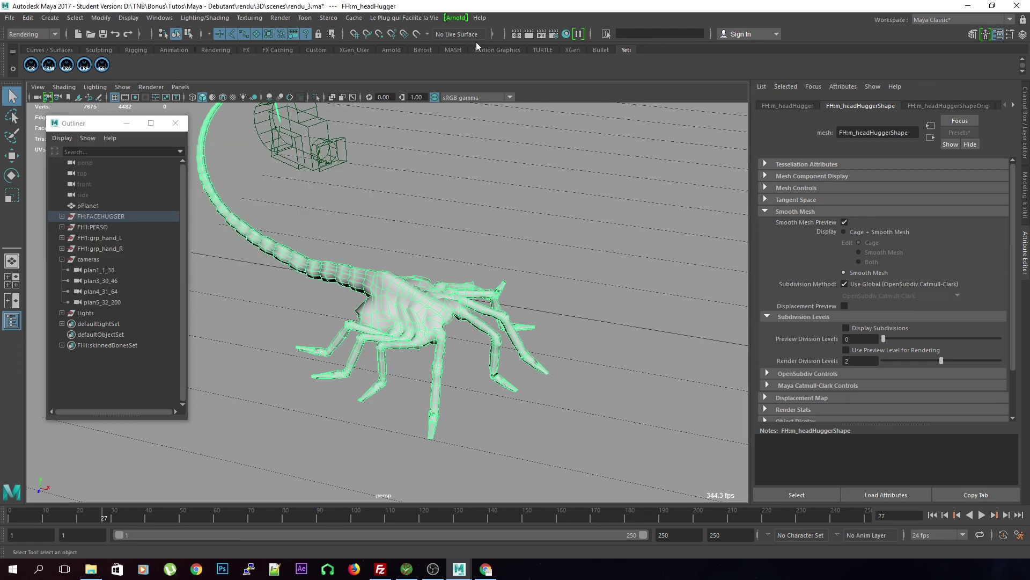
click(458, 20)
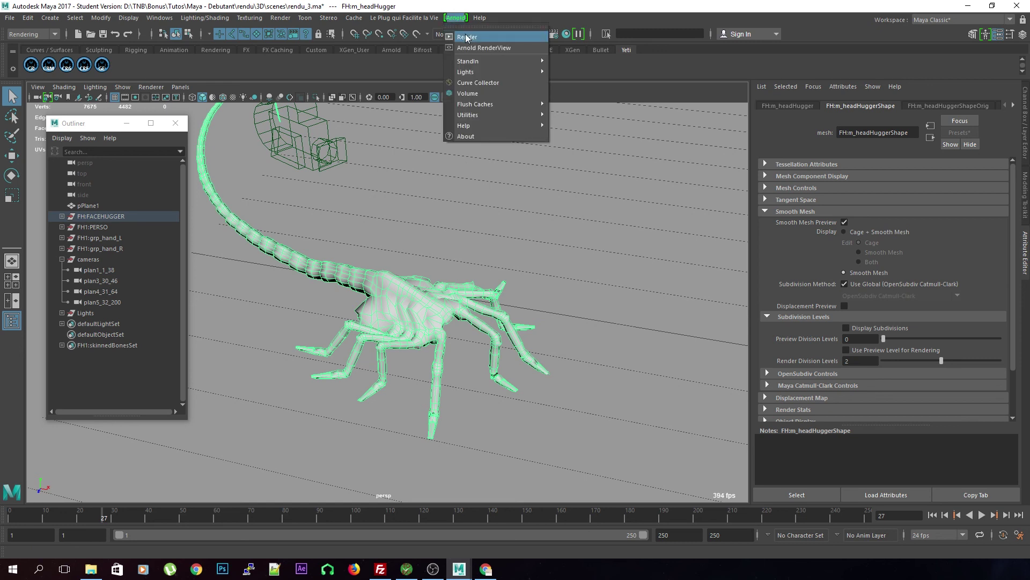
click(466, 38)
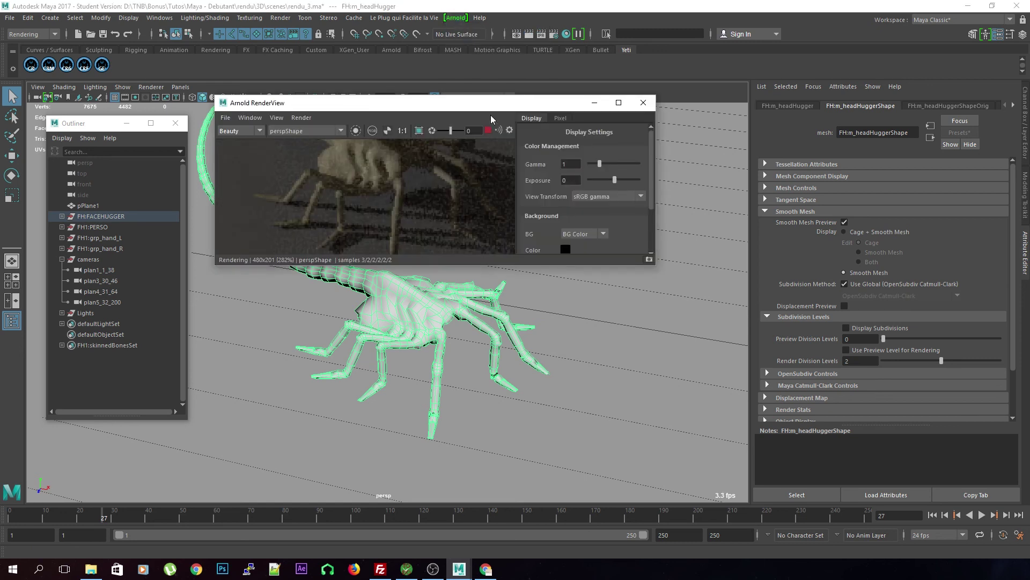
scroll(357, 173, down, 4)
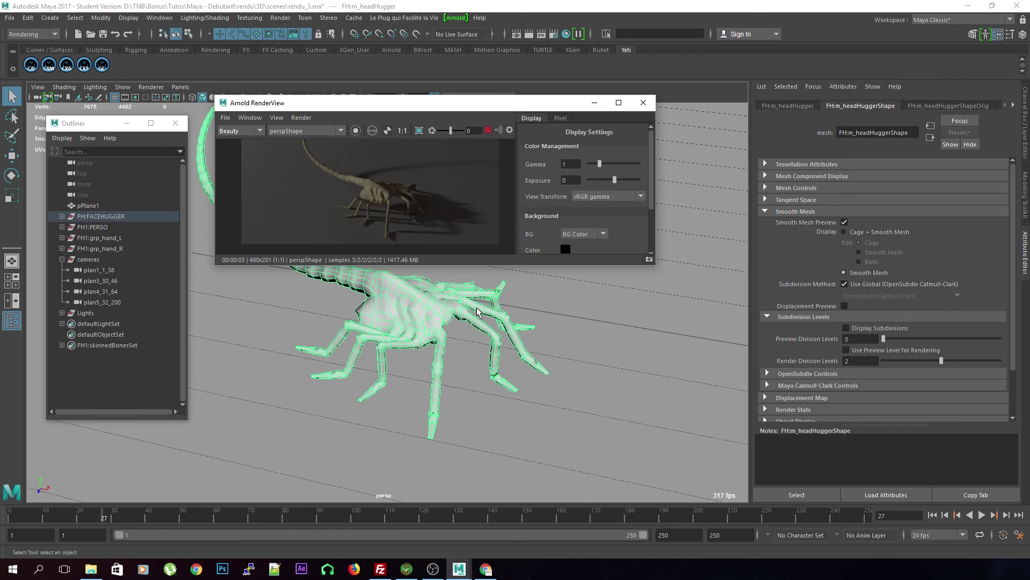
- Stop the live render and convert the facehugger's shad_alien material to the new Ai Standard Surface shader
click(487, 132)
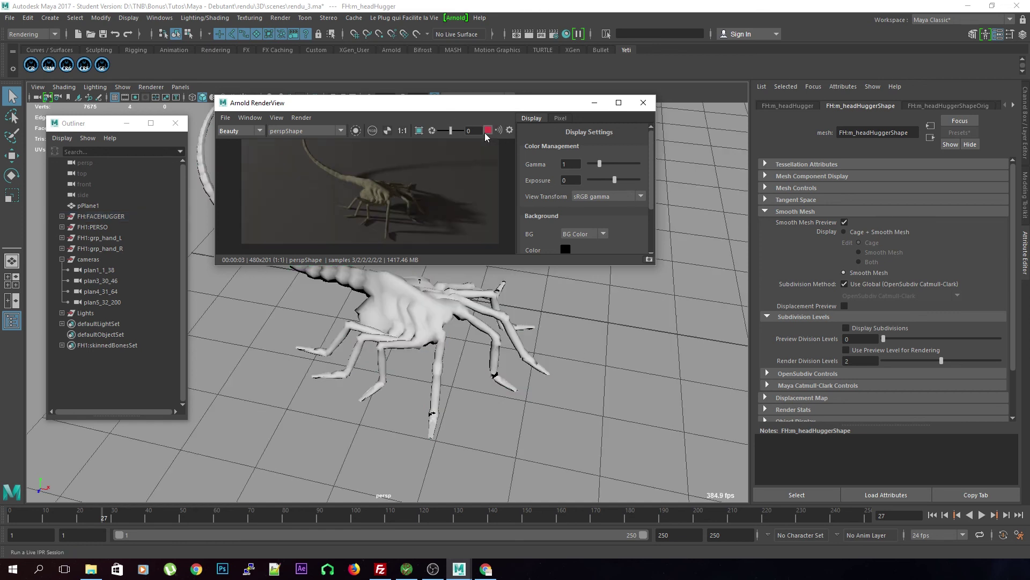
click(420, 337)
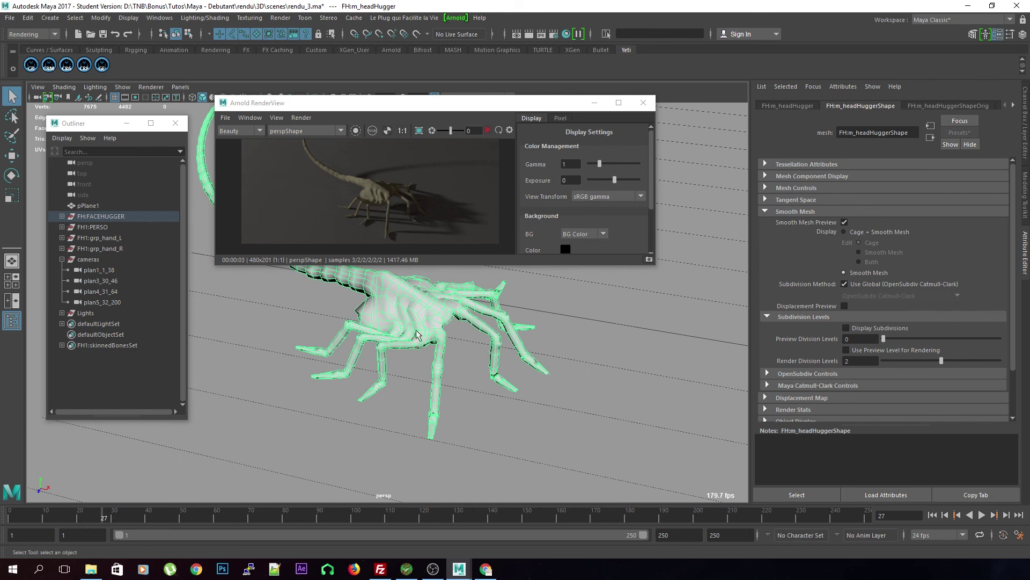
click(1013, 107)
click(1013, 106)
click(982, 105)
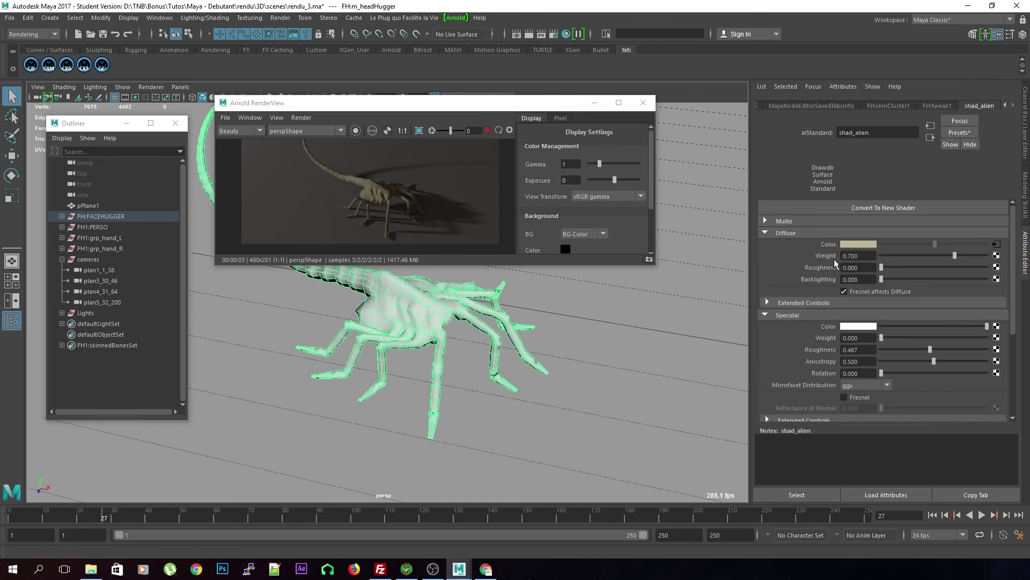
scroll(834, 259, down, 1)
scroll(768, 281, up, 1)
click(928, 208)
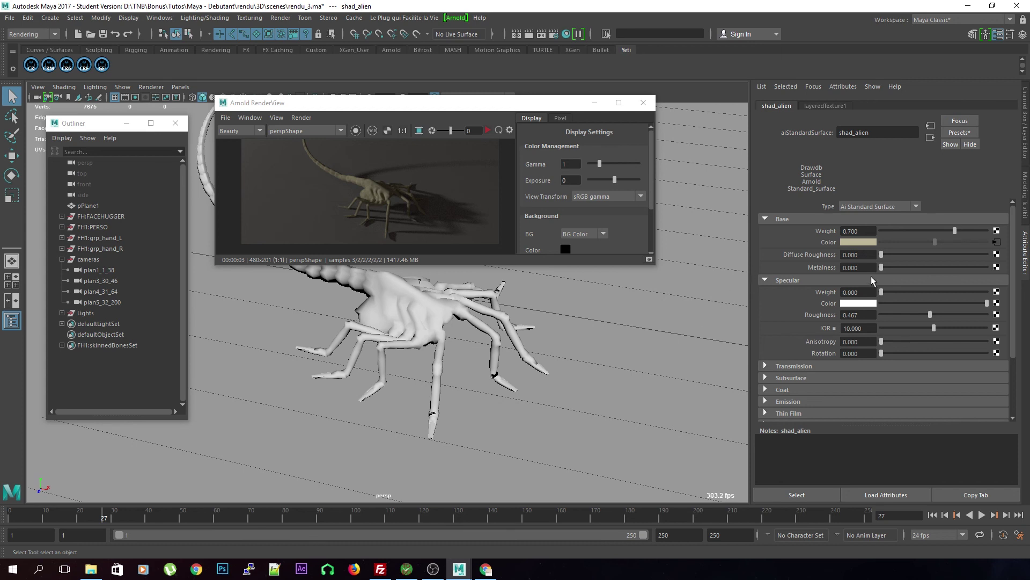
- Try metalness values of 1 and about 0.54 on shad_alien, and return the metalness to 0
drag(882, 267, 988, 267)
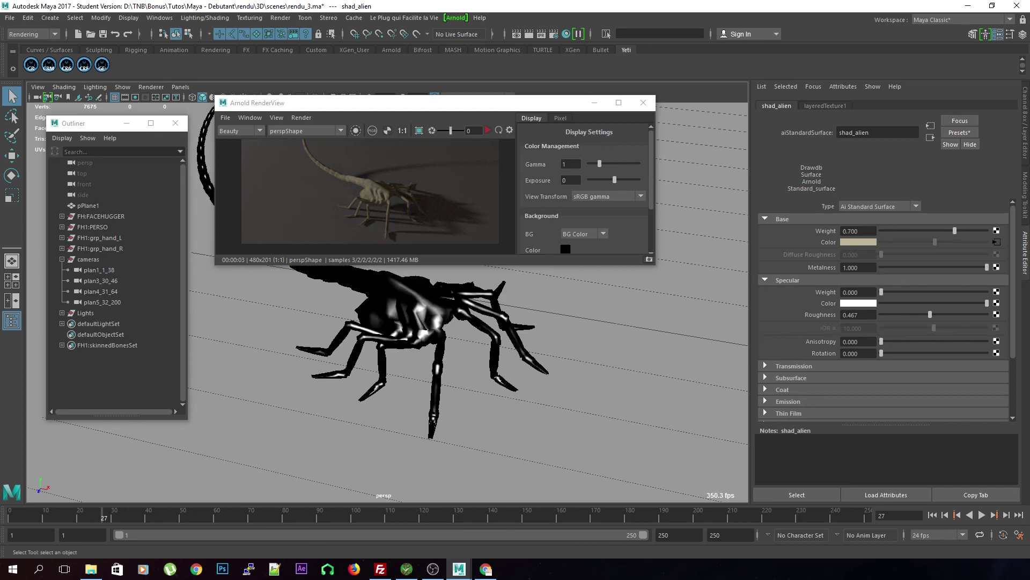
key(ctrl+z)
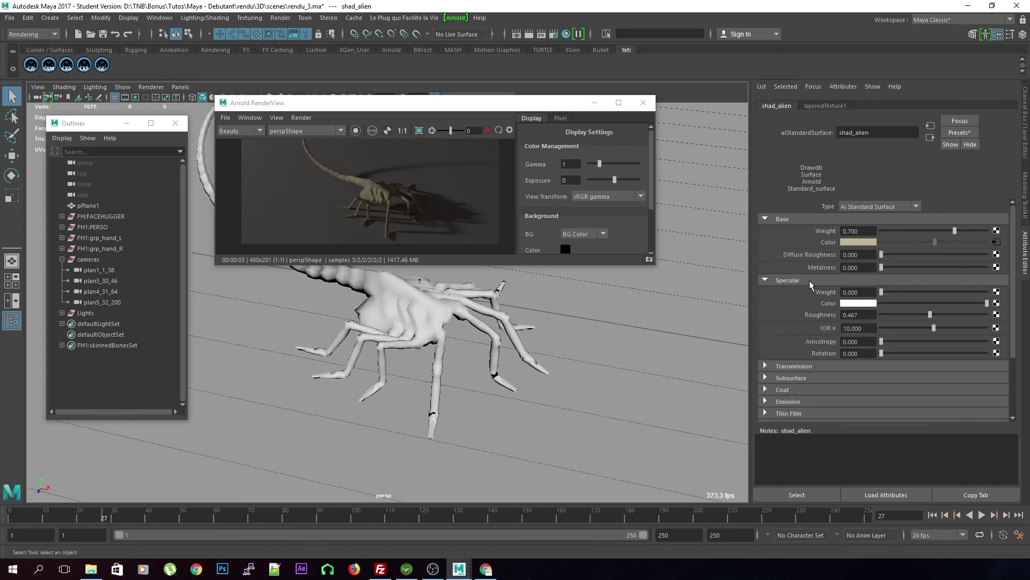
mouse_move(881, 267)
mouse_down()
mouse_move(1026, 273)
mouse_move(889, 275)
mouse_up()
drag(880, 267, 938, 273)
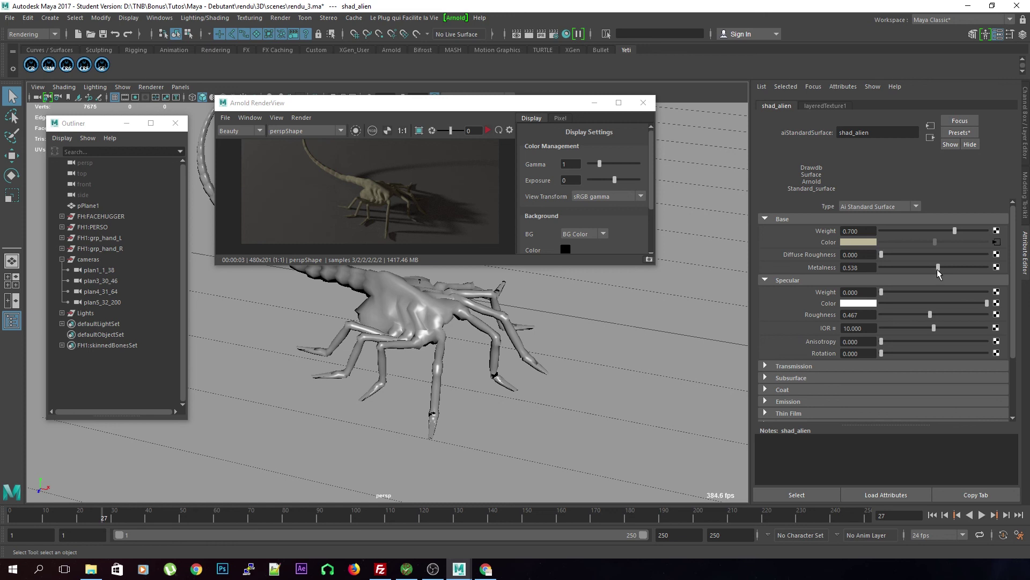
drag(938, 269, 872, 277)
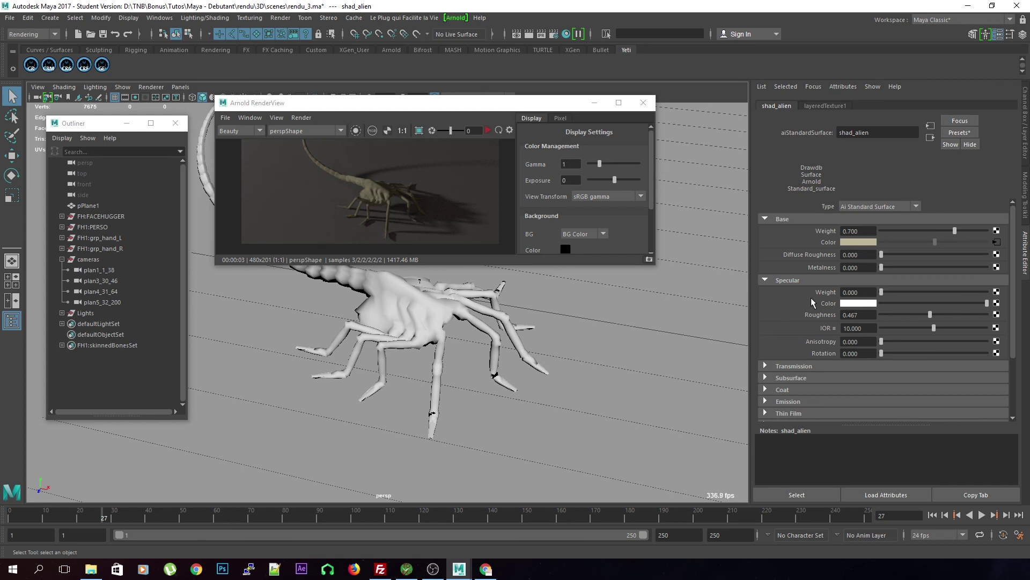
- Set shad_alien's specular IOR to 1.01
click(841, 328)
text(1.3)
key(Return)
- Switch to Chrome, search Google Images for fresnel, examine the Fresnel preview spheres, and return to Maya
key(alt+Tab)
click(121, 7)
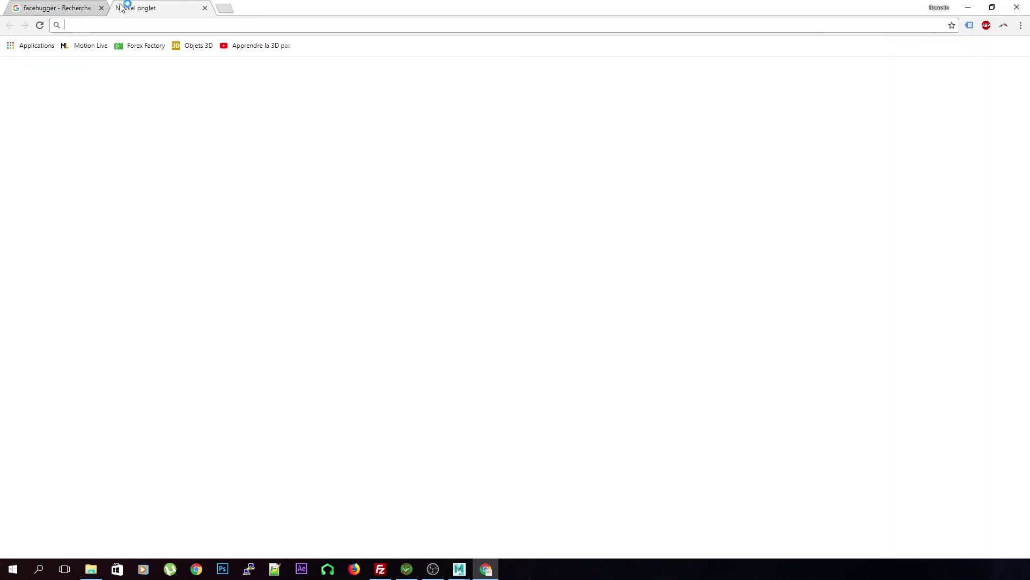
text(fresnzl)
key(Down)
key(Return)
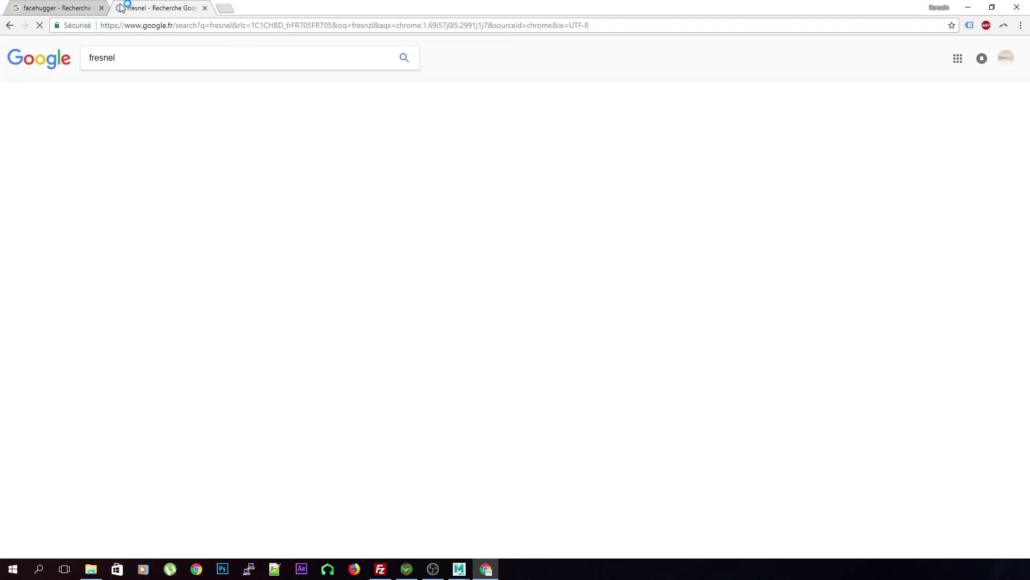
click(133, 90)
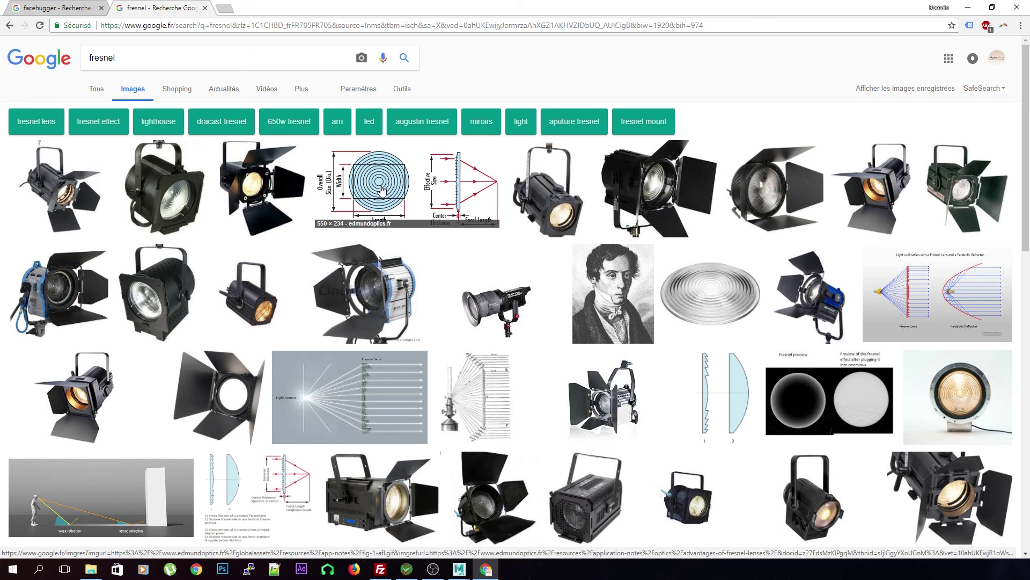
click(793, 421)
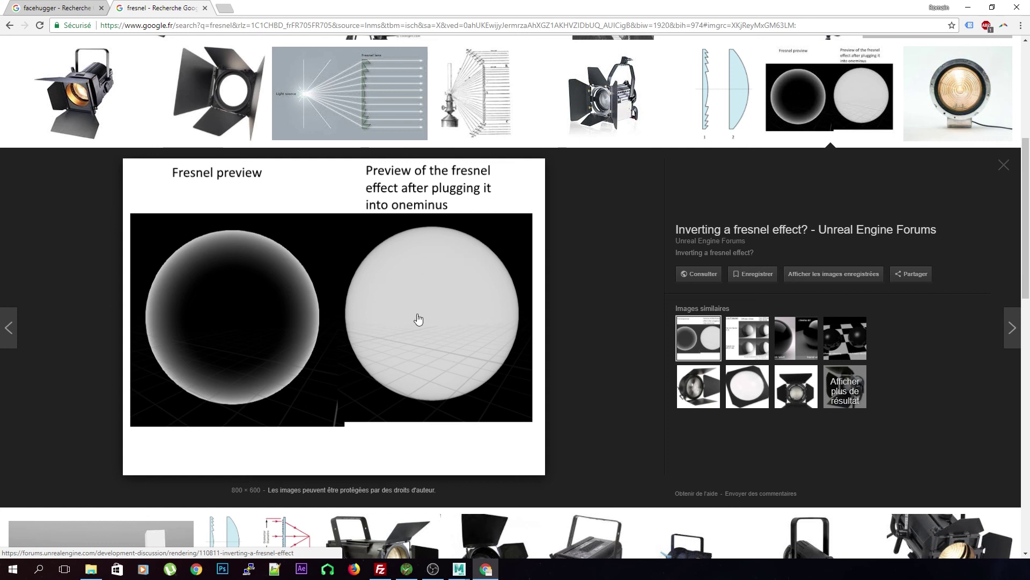
scroll(419, 320, down, 5)
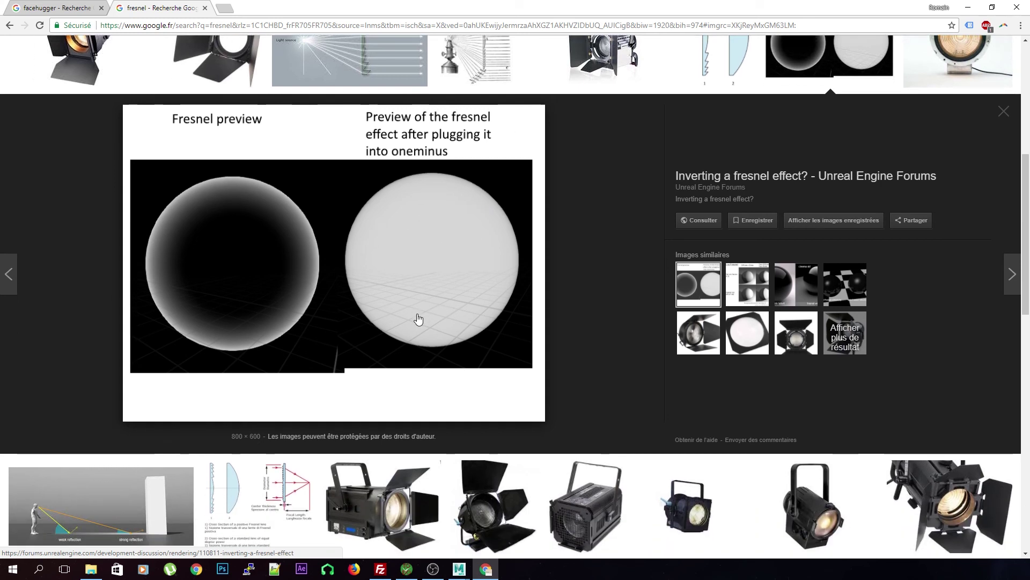
click(968, 8)
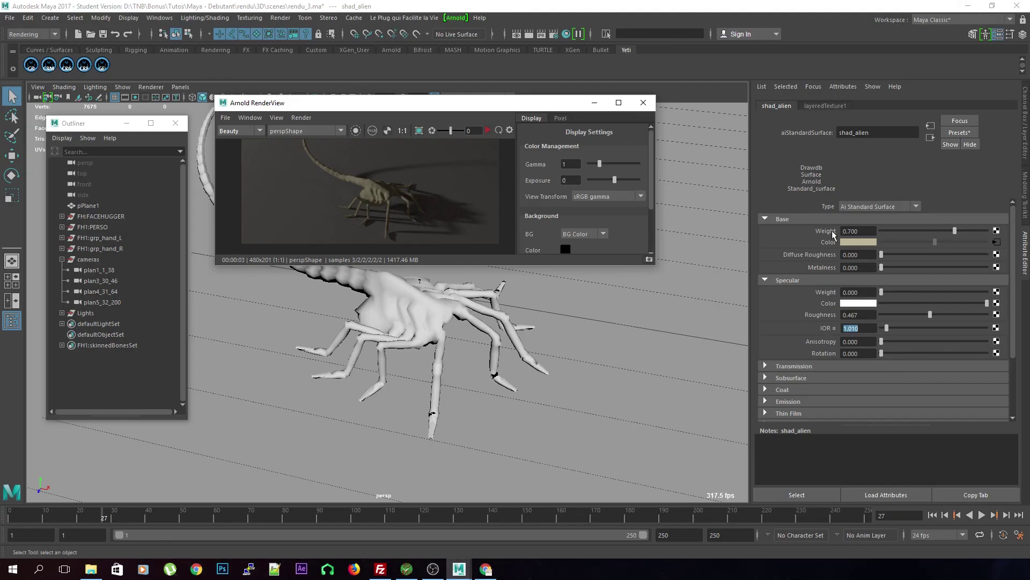
- Set shad_alien's specular IOR to 1.3 and restart the live Arnold render
click(832, 327)
click(923, 331)
click(863, 328)
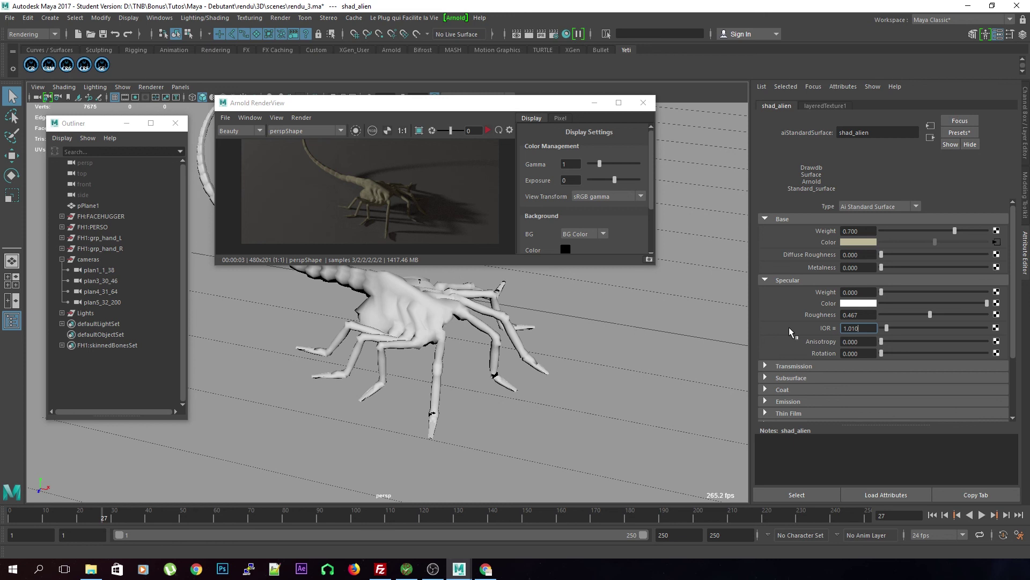
drag(861, 328, 849, 332)
text(1.3)
key(Return)
click(488, 130)
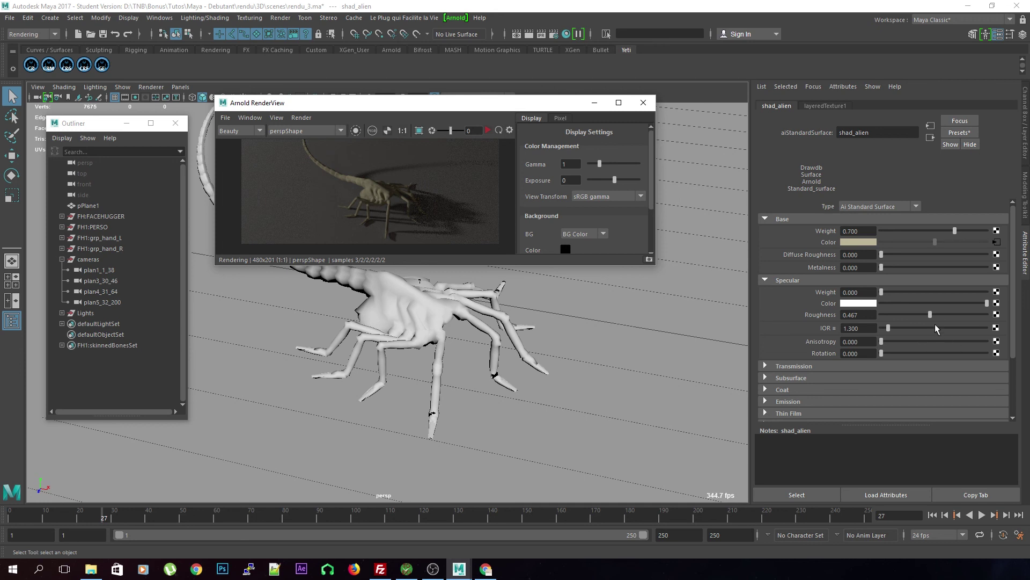
- Try a specular roughness of about 0.123 on shad_alien and reopen the Arnold RenderView for a fresh render
drag(936, 315, 852, 316)
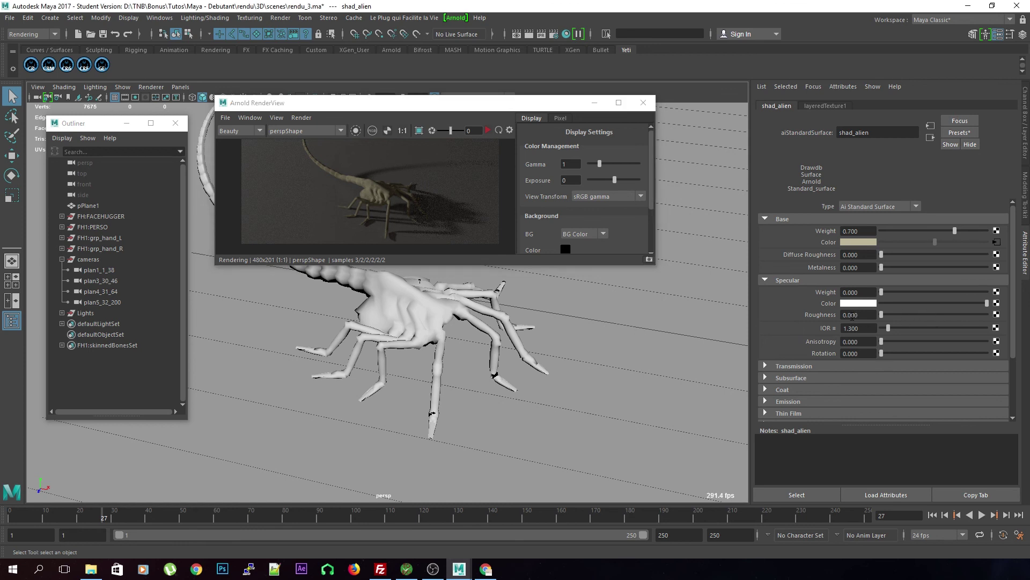
click(489, 131)
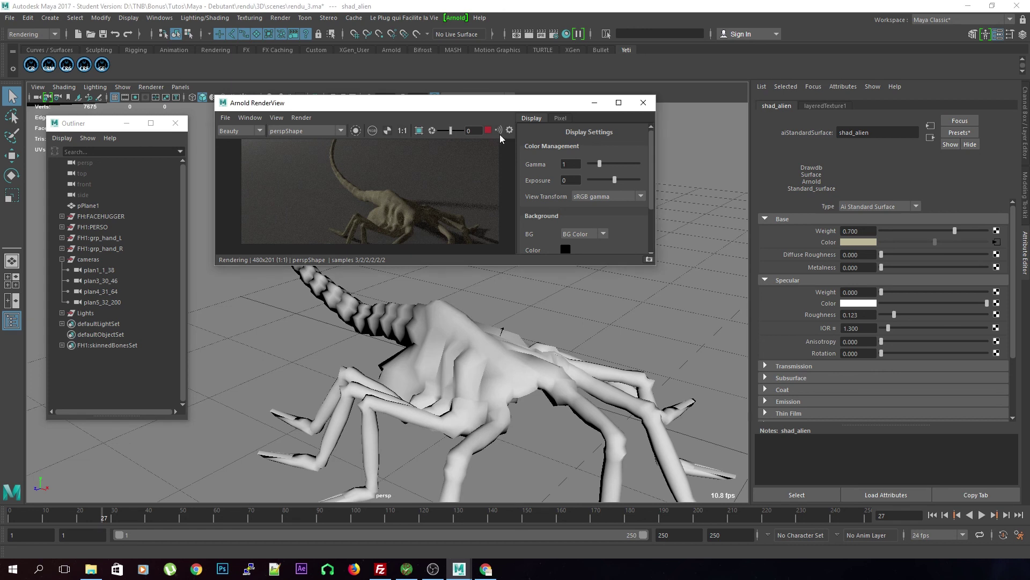
click(644, 103)
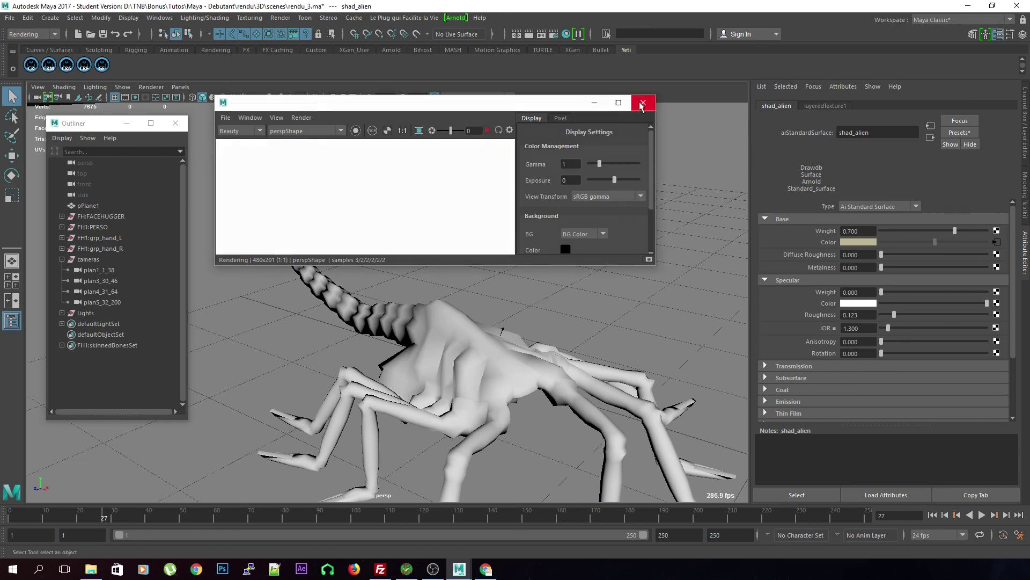
click(456, 18)
click(471, 38)
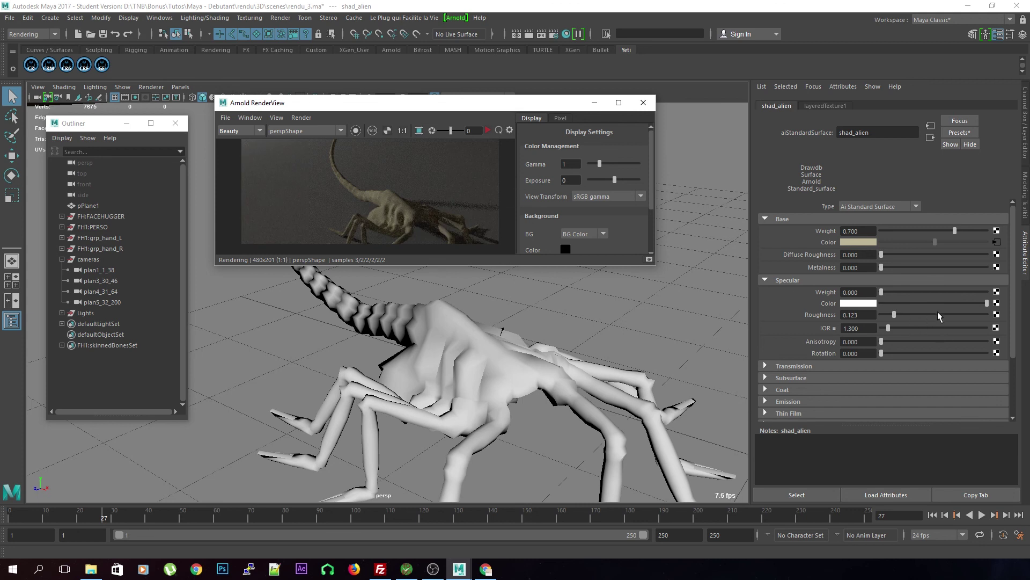
- Set shad_alien's specular roughness to about 0.774 and test it with a short live Arnold render
click(962, 314)
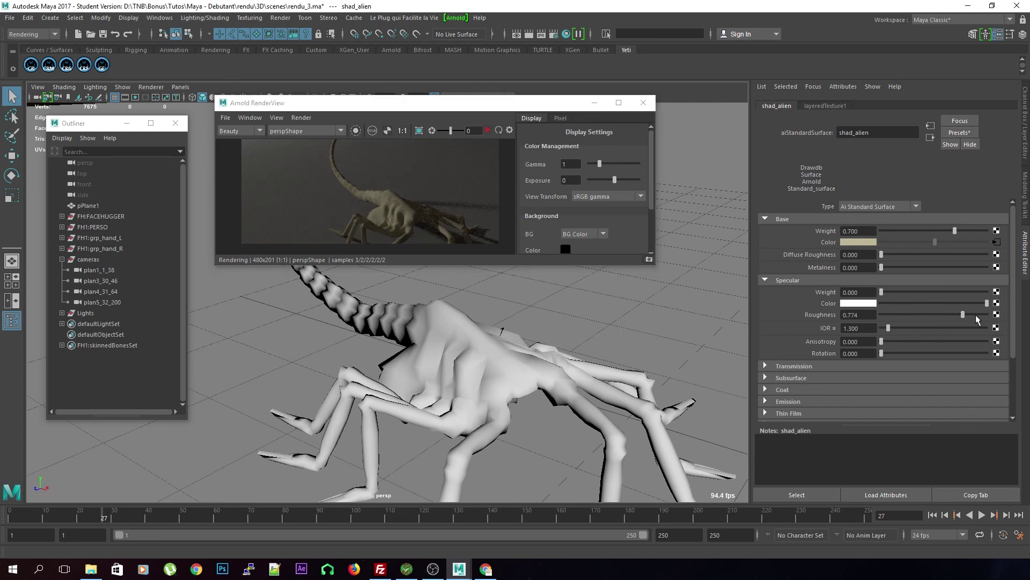
click(487, 130)
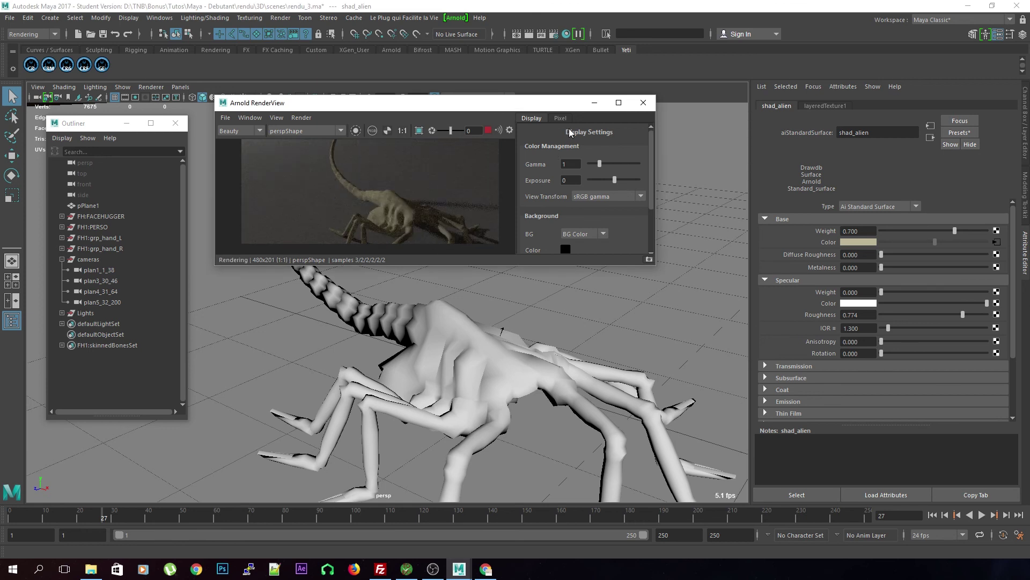
click(488, 130)
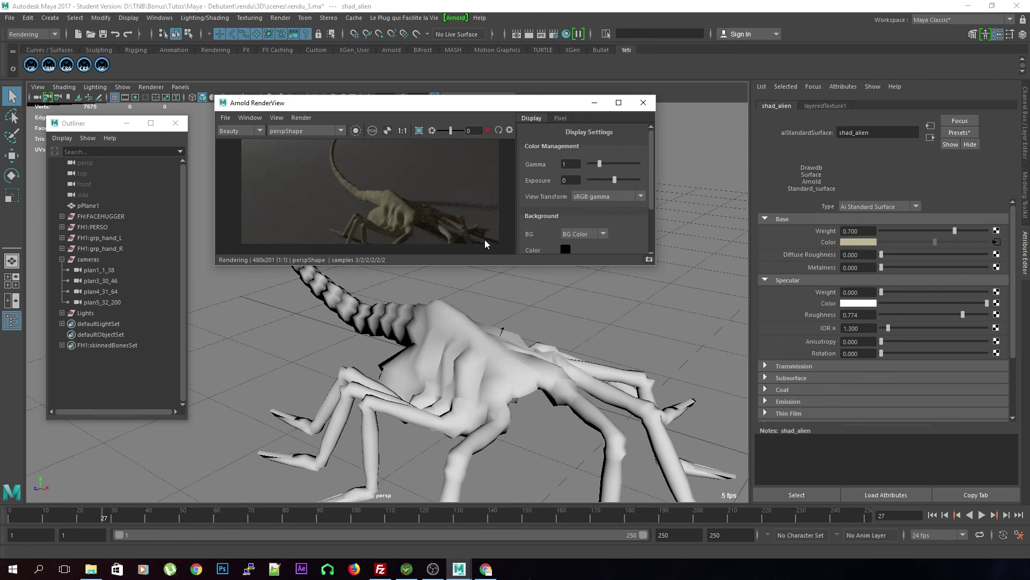
- Preview the Arnold render with Lighting and Occlusion debug shading, disable debug shading again, and stop the live render
click(301, 118)
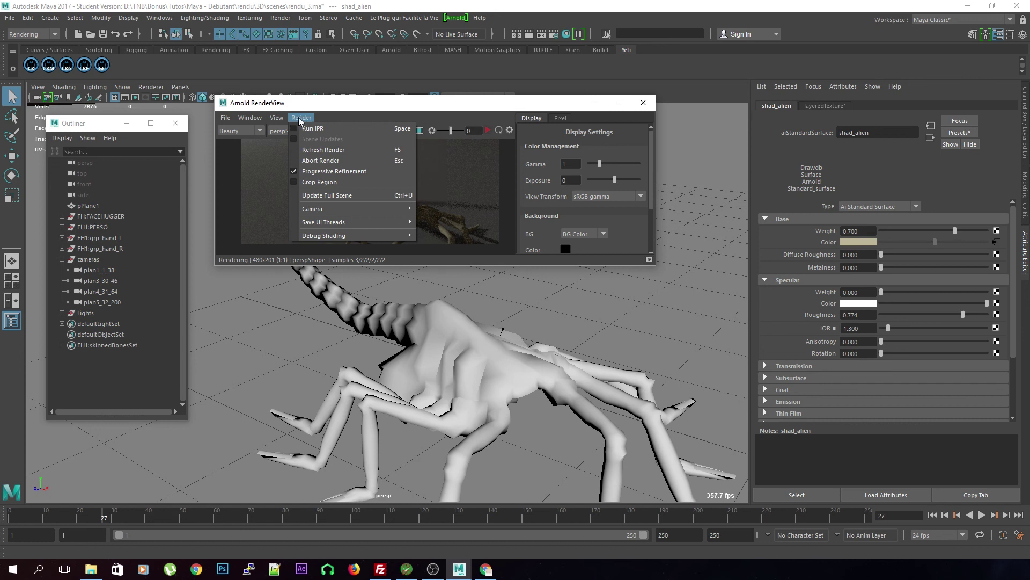
mouse_move(343, 235)
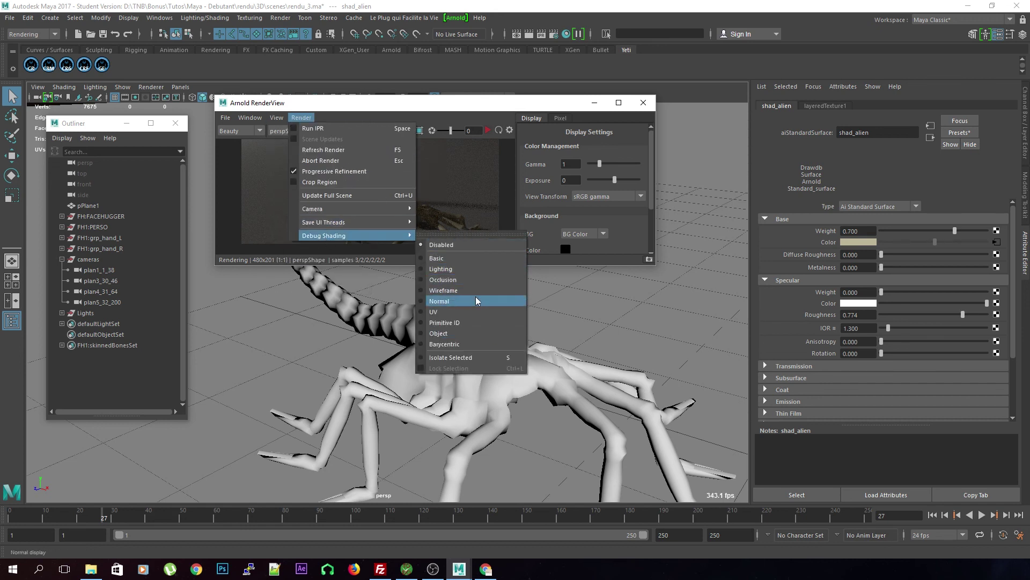
click(441, 269)
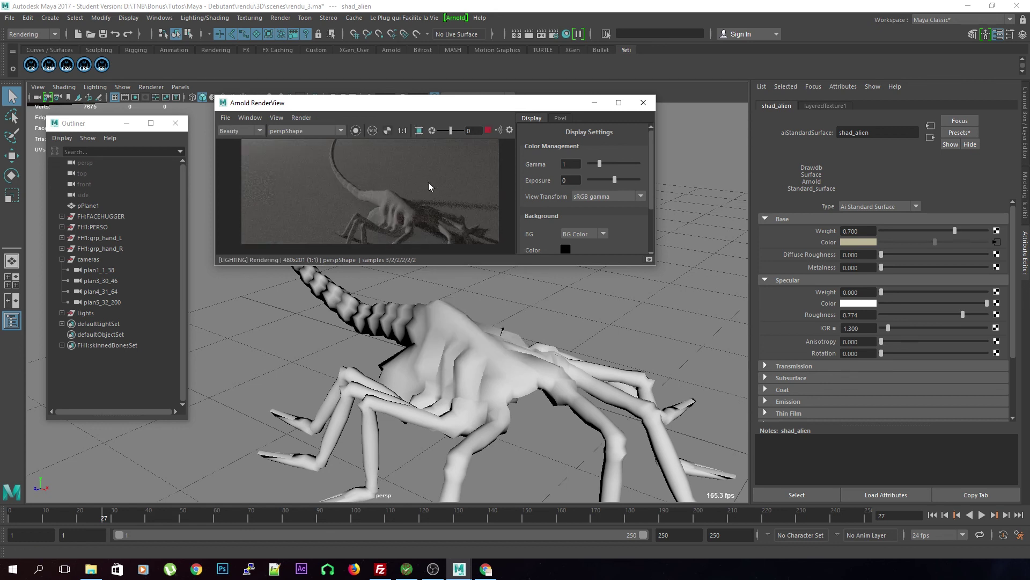
click(301, 118)
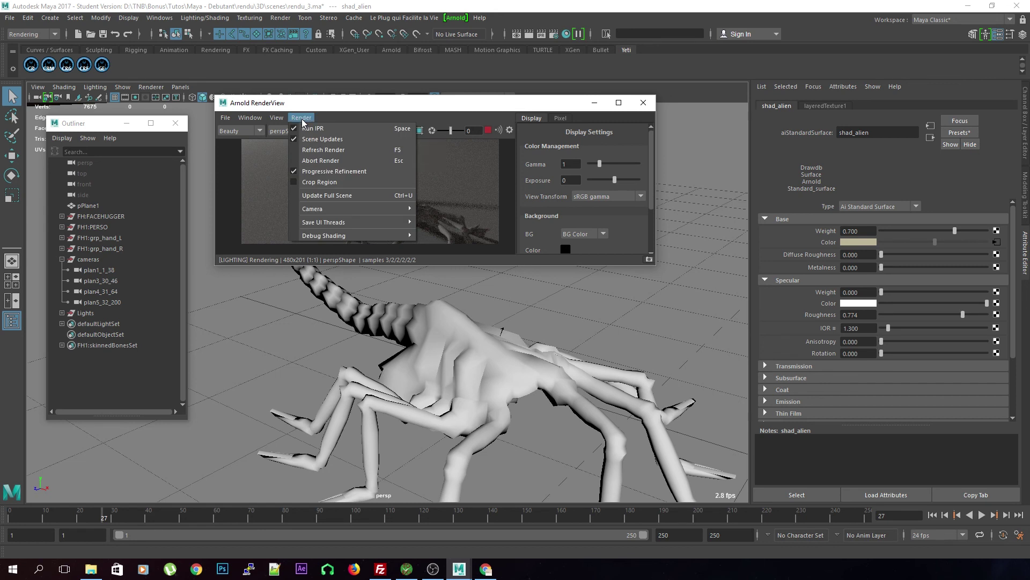
mouse_move(327, 235)
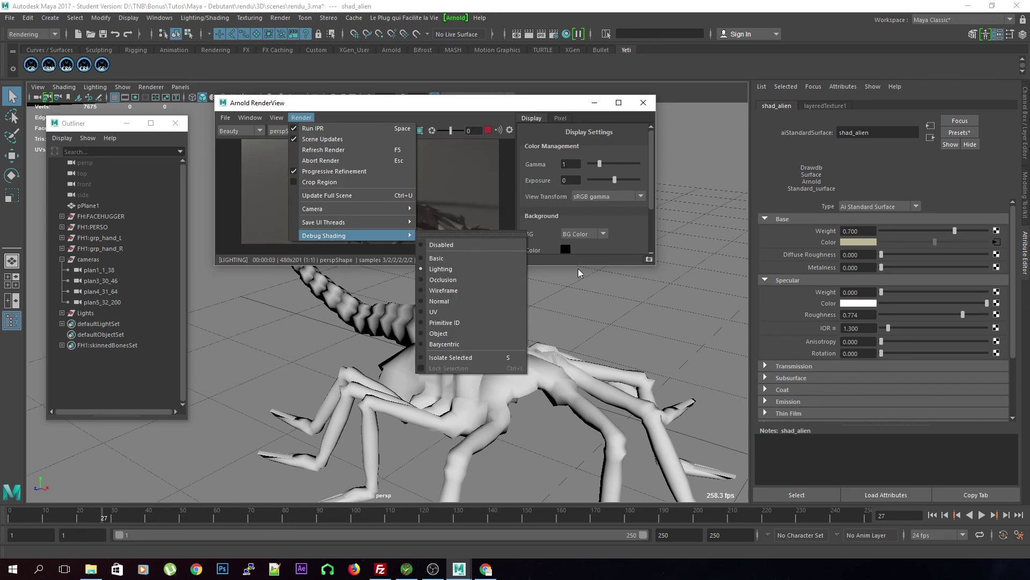
click(444, 279)
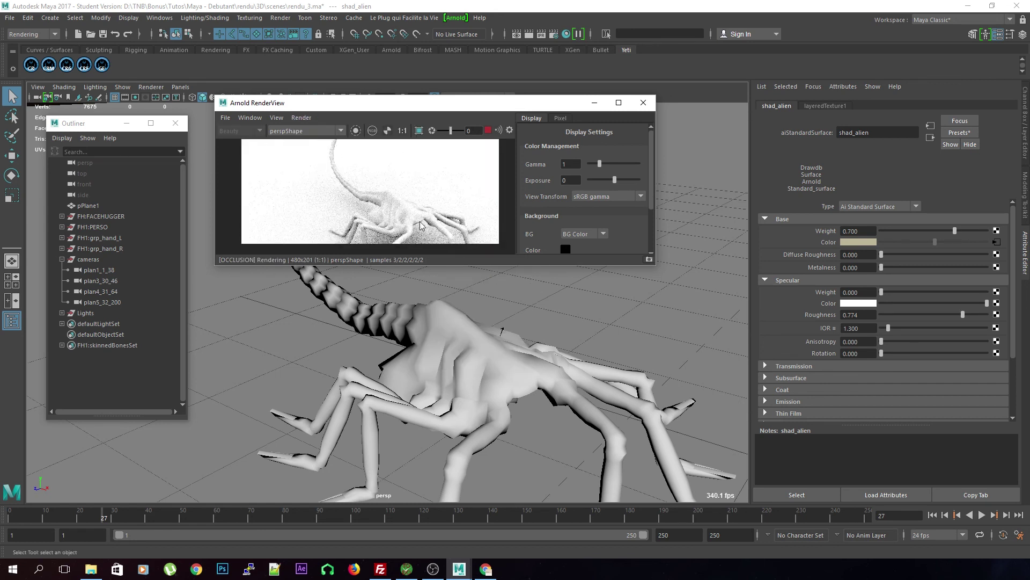
click(308, 116)
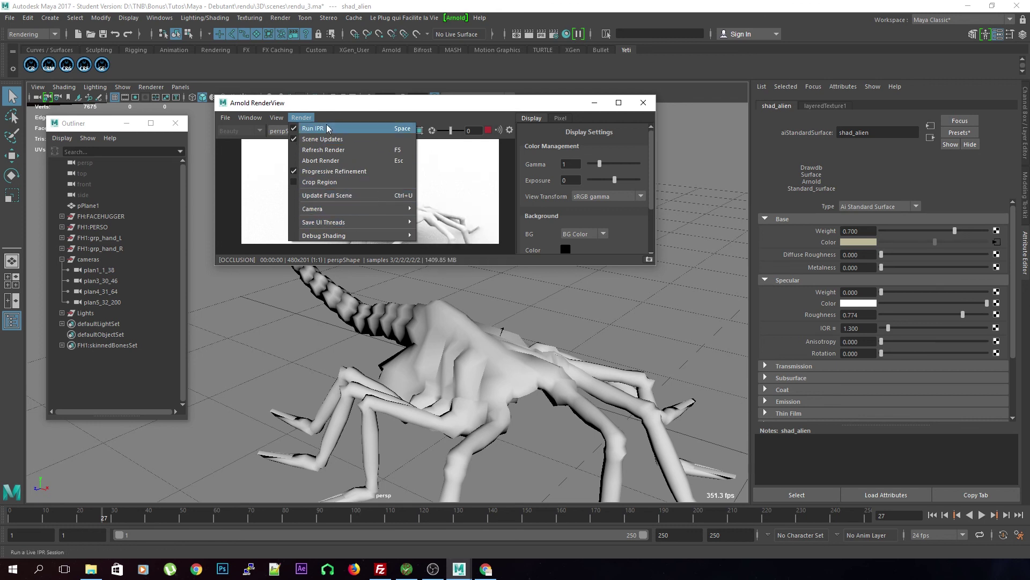
mouse_move(376, 235)
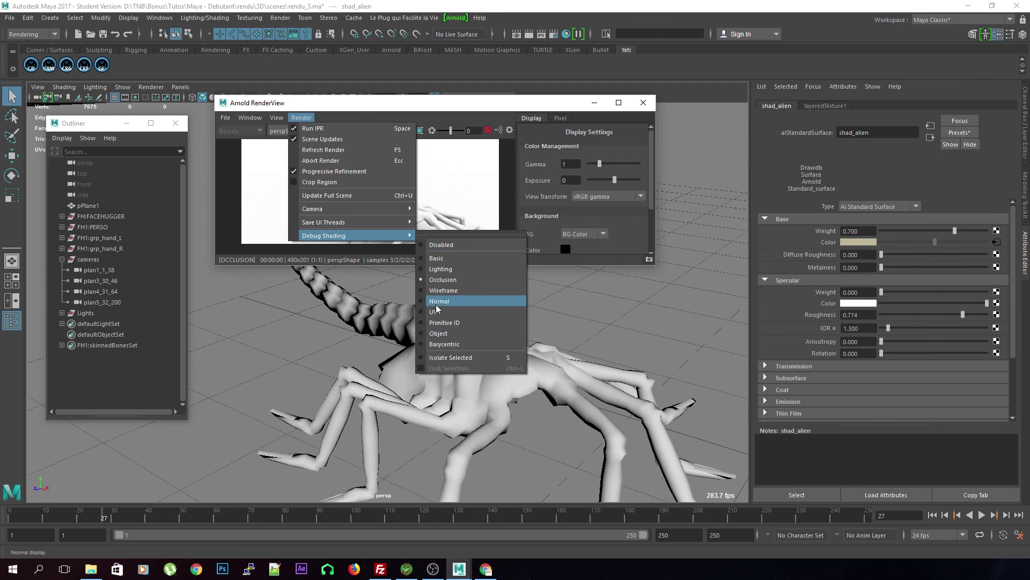
click(439, 245)
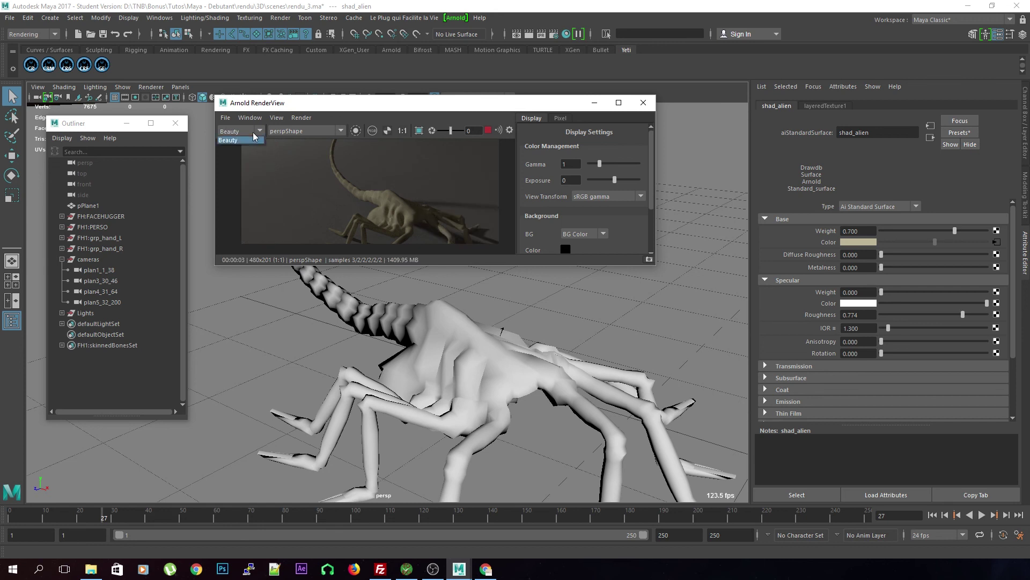
click(490, 133)
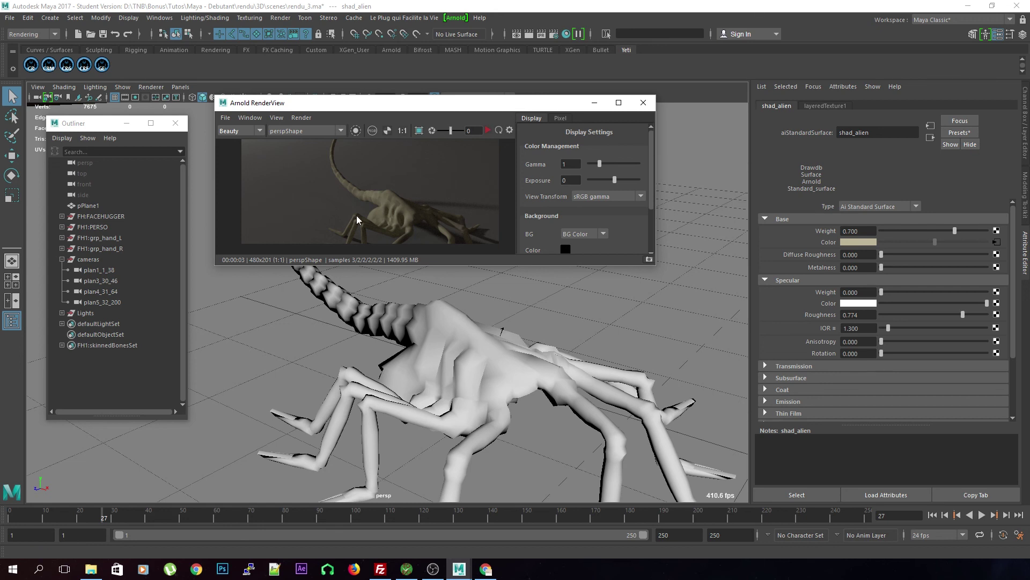
- Add the diffuse and specular AOVs to the active Arnold AOVs in the Render Settings
drag(490, 103, 394, 107)
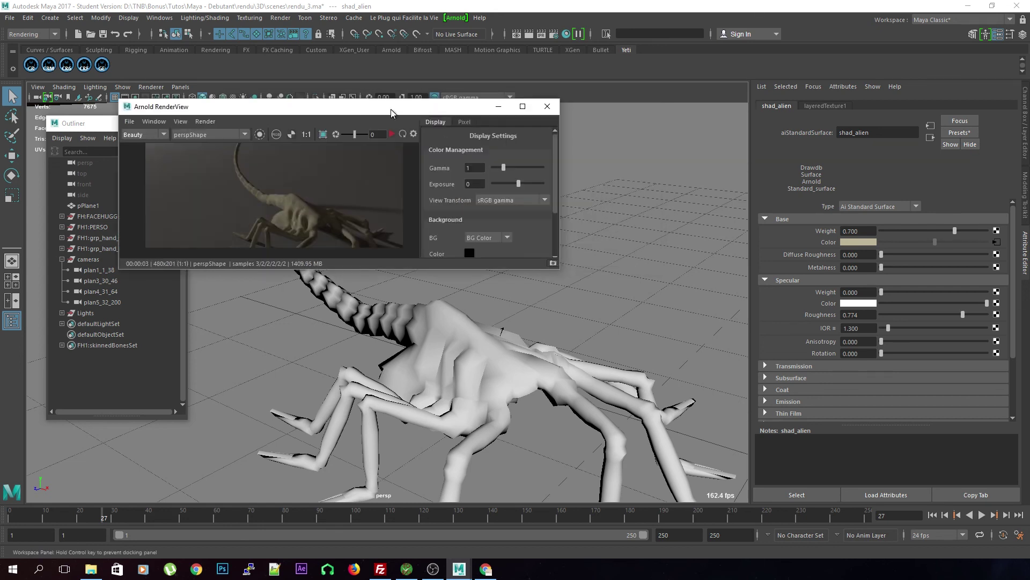
click(554, 34)
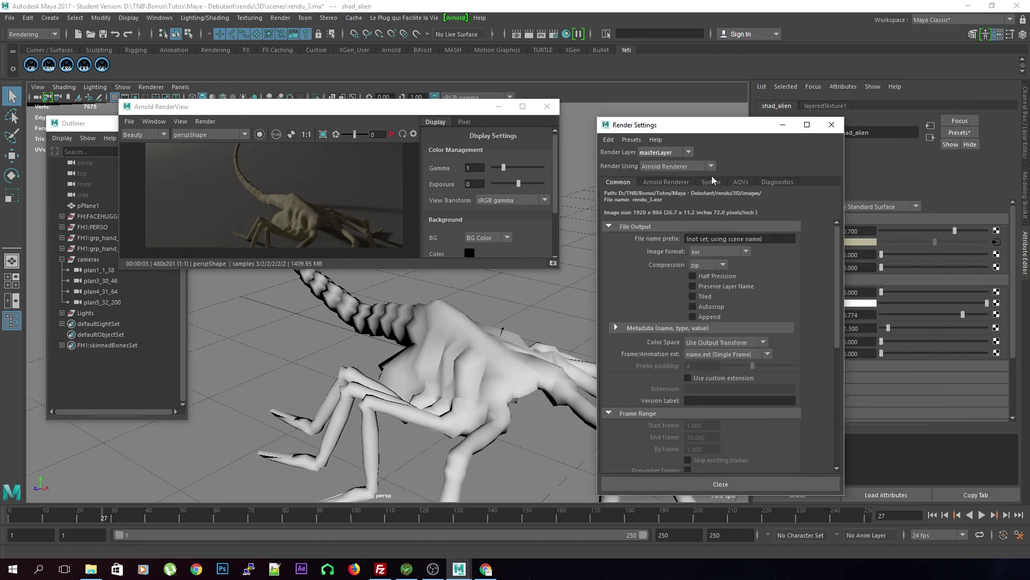
click(739, 182)
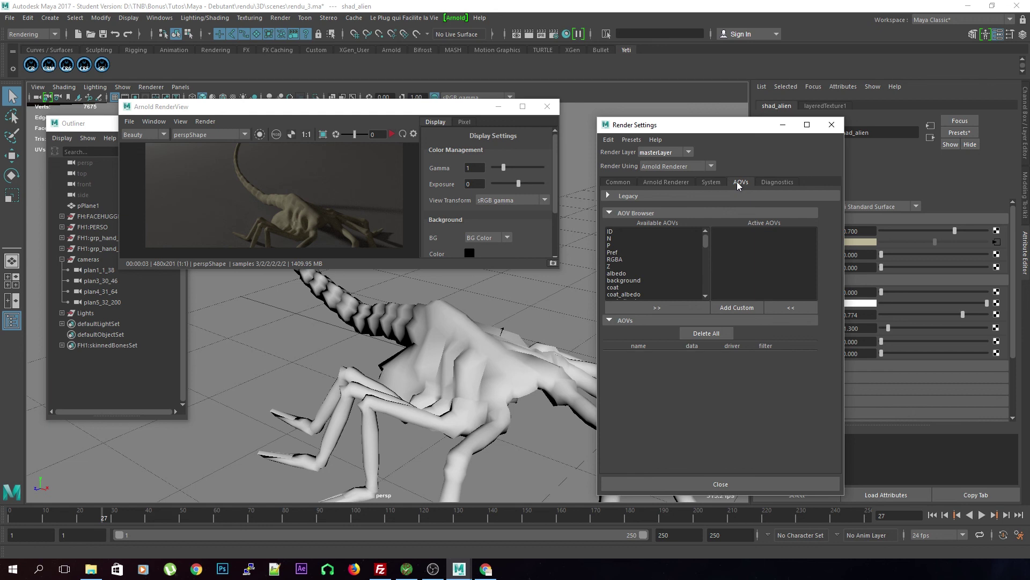
scroll(676, 271, down, 3)
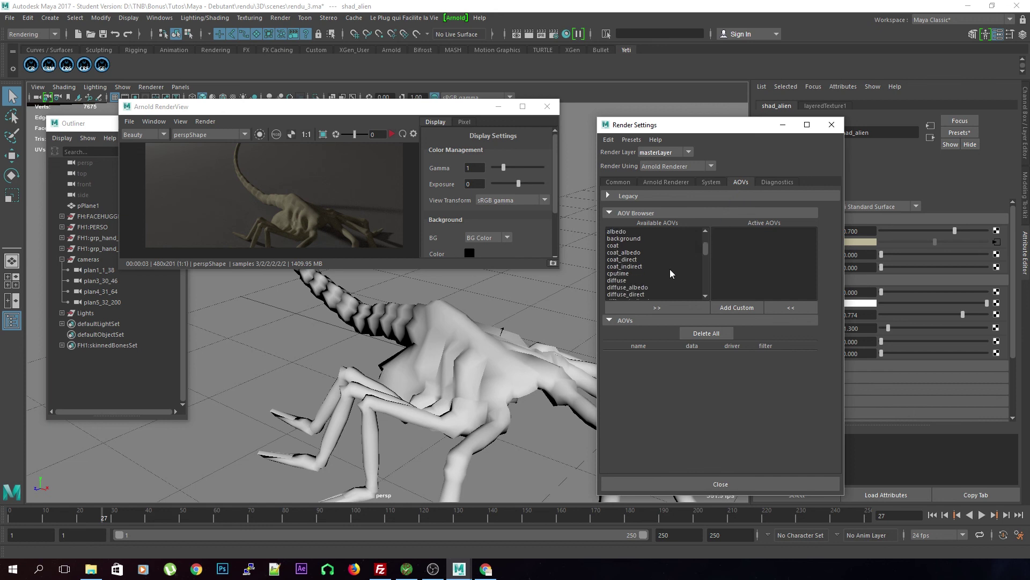
drag(654, 125, 651, 101)
scroll(666, 242, down, 1)
click(648, 237)
scroll(647, 241, down, 1)
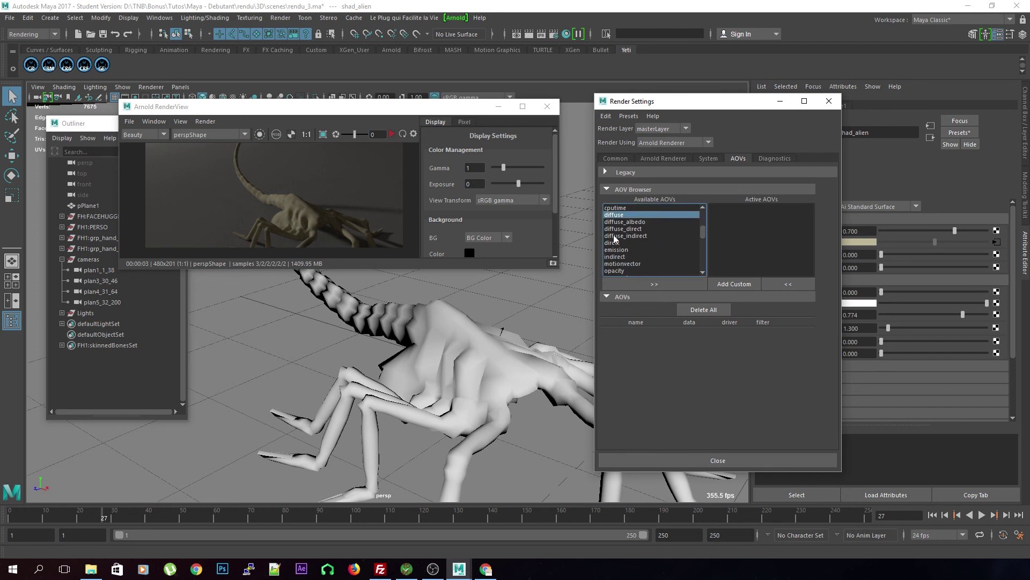
scroll(655, 223, down, 2)
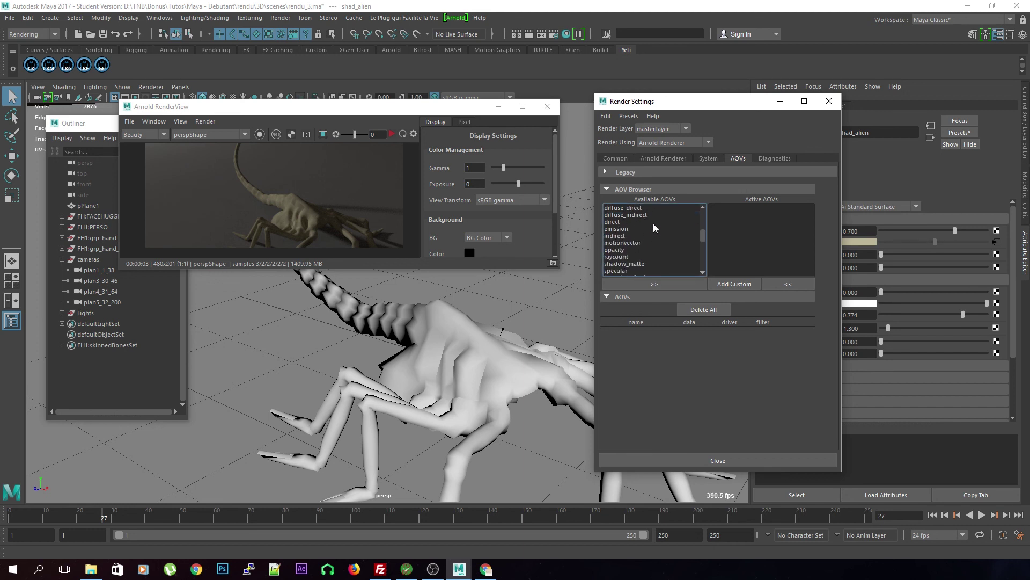
click(640, 250)
scroll(640, 251, up, 4)
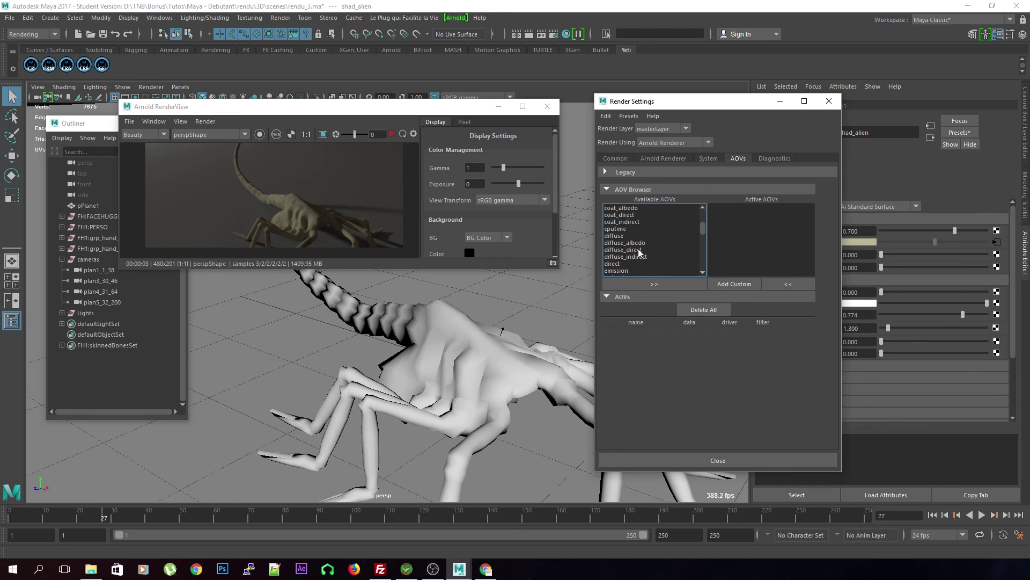
scroll(640, 250, down, 2)
click(637, 215)
scroll(637, 220, down, 4)
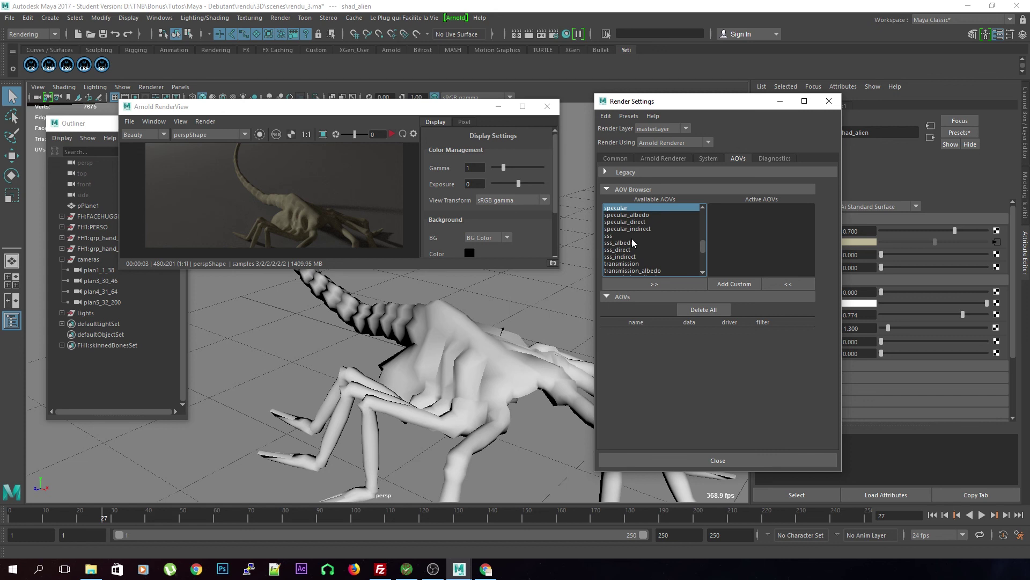
click(661, 283)
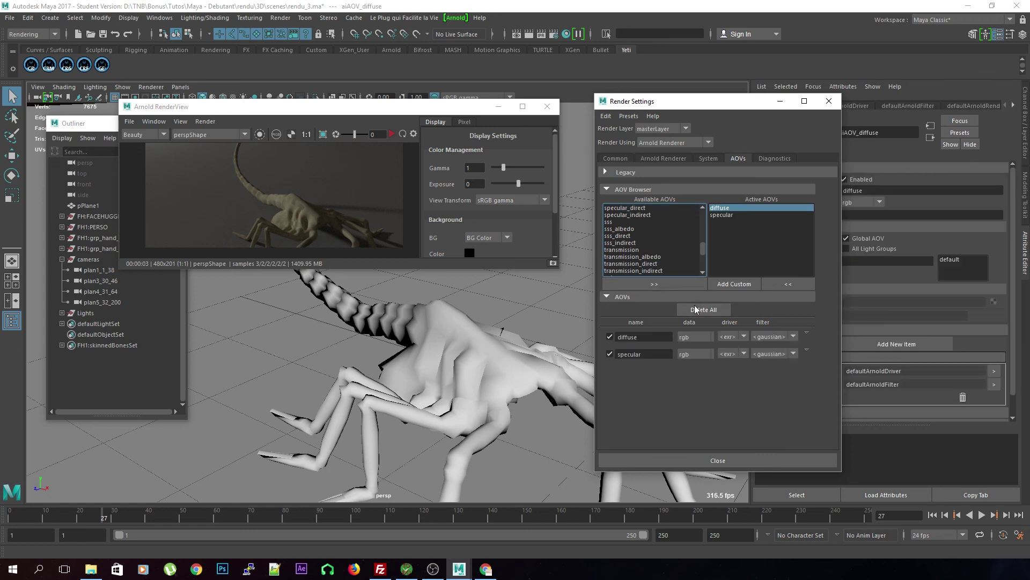
click(731, 465)
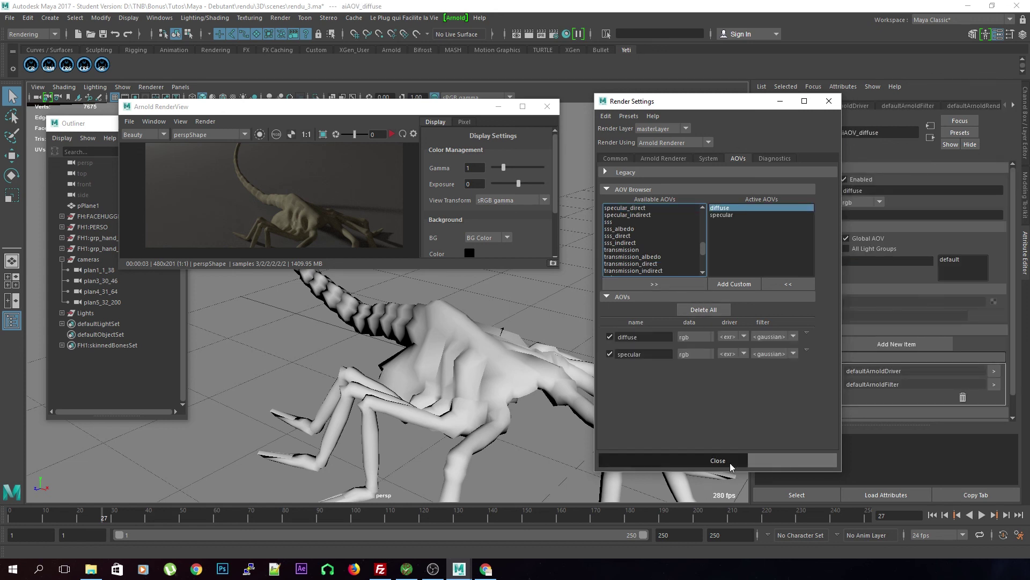
- Close and reopen the Arnold RenderView so that it loads the newly added AOVs
click(156, 136)
click(155, 143)
click(547, 106)
click(455, 18)
click(463, 36)
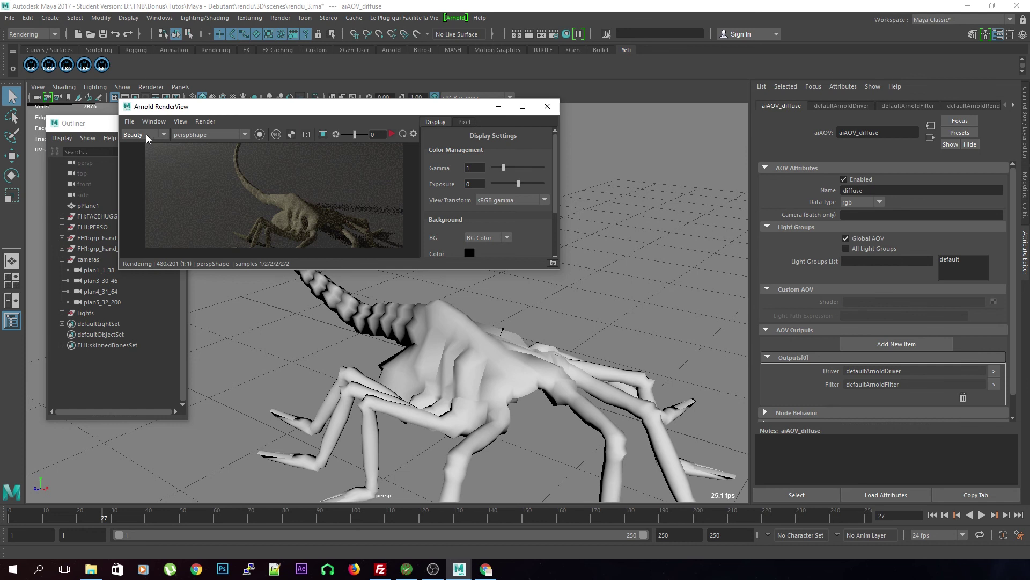
- Inspect the diffuse AOV and the specular AOV in the live Arnold render, and stop the render
click(147, 135)
click(151, 152)
click(393, 135)
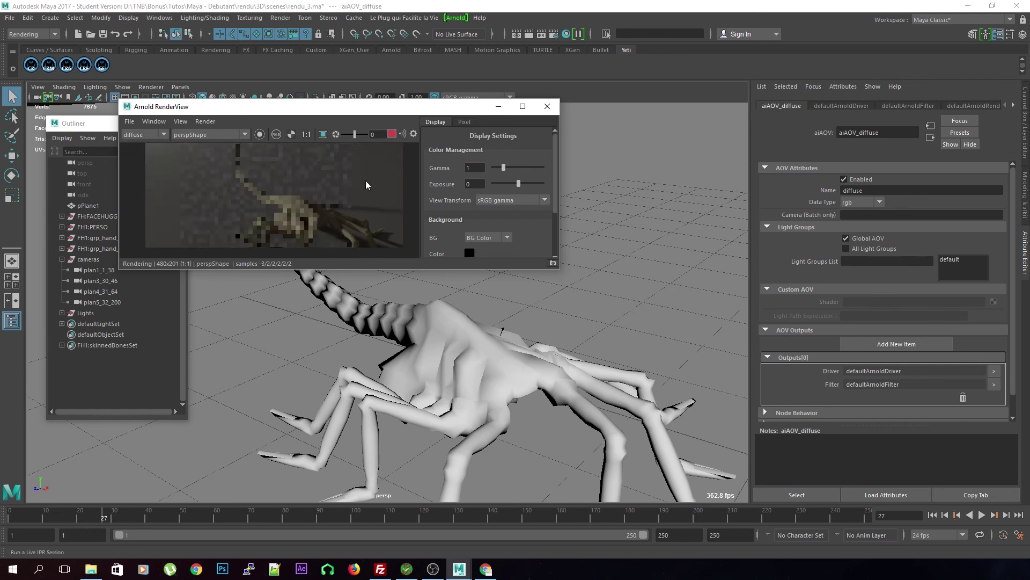
click(393, 134)
click(151, 141)
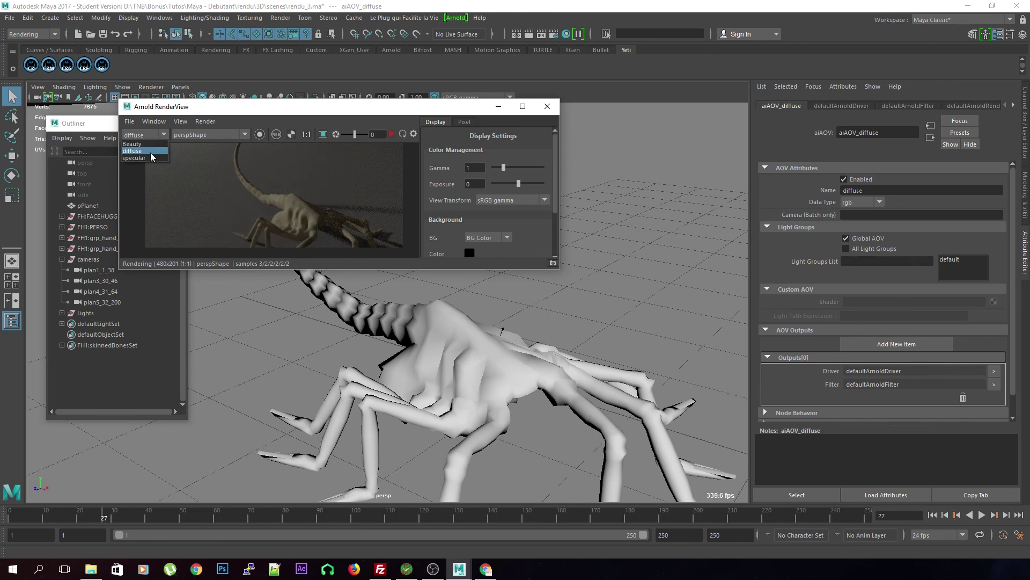
click(153, 159)
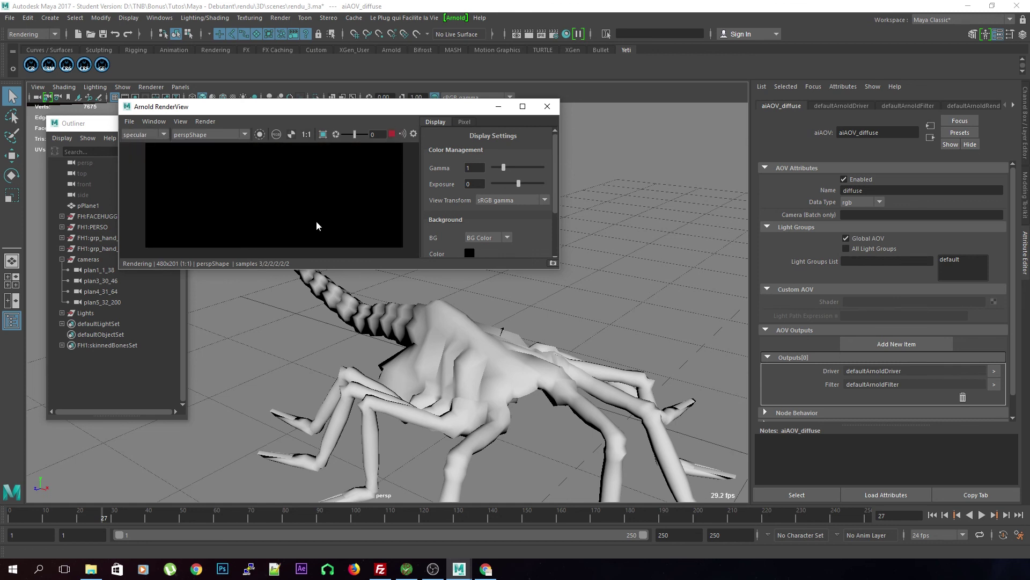
click(392, 135)
- Select the facehugger mesh, set shad_alien's specular weight to 1, and render the specular AOV
click(510, 363)
click(1012, 105)
click(1013, 105)
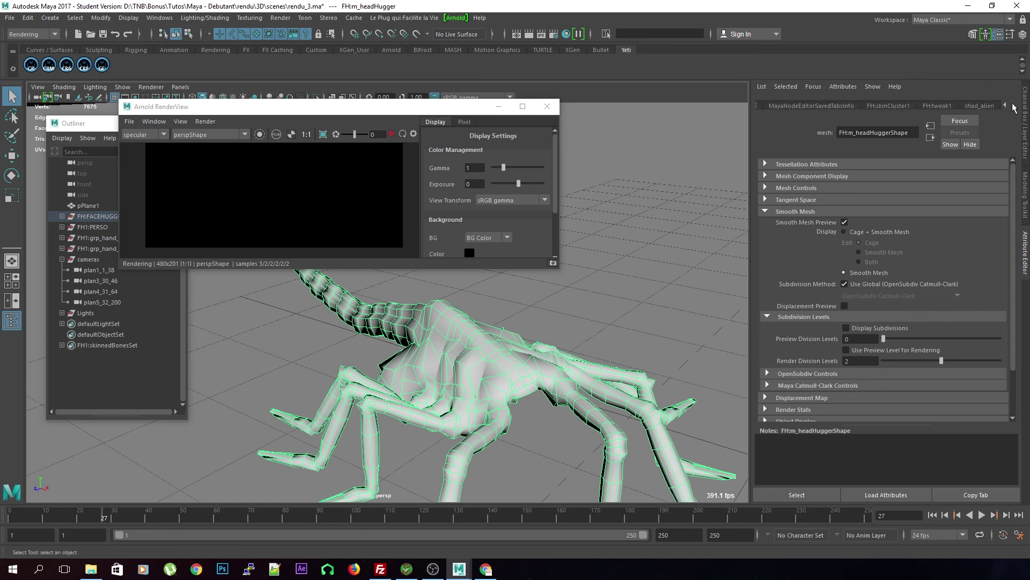
click(979, 105)
drag(881, 292, 1005, 300)
click(392, 135)
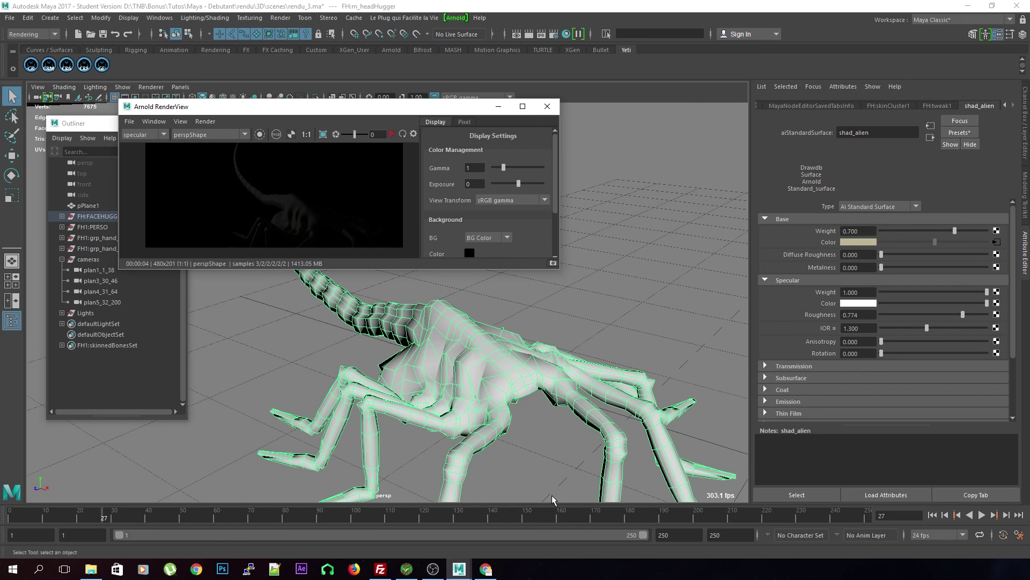
- Switch to Chrome, look at the Fresnel preview spheres again, and examine the facehugger reference photo's highlights
click(486, 569)
scroll(523, 424, up, 6)
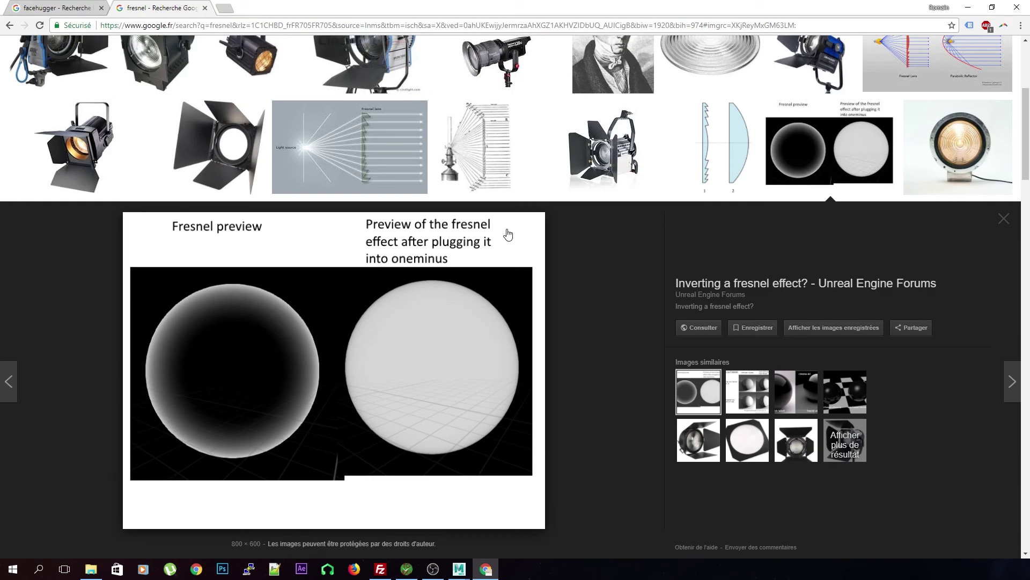
key(ctrl+shift+Tab)
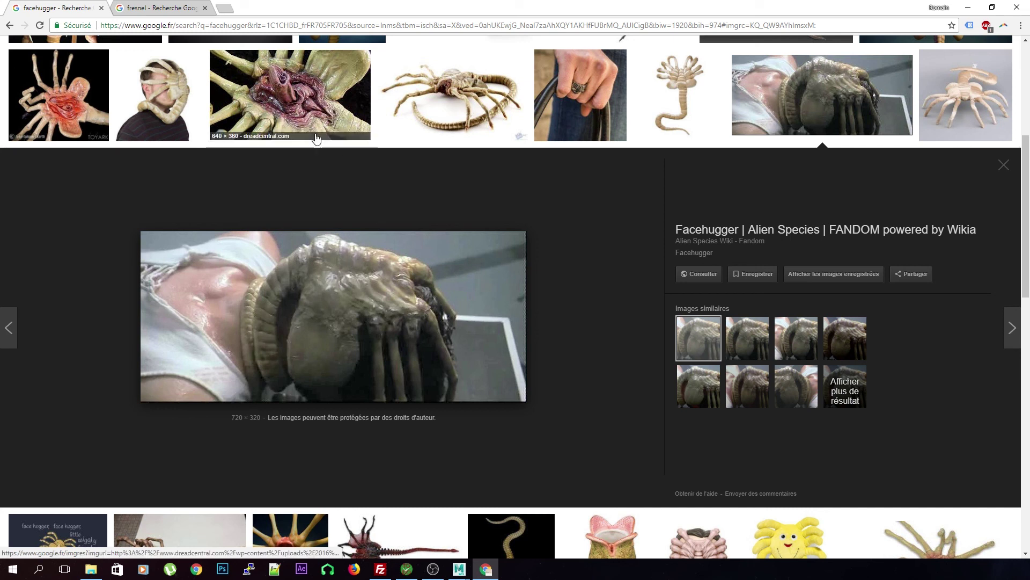
- Switch back to Maya and set shad_alien's specular roughness to 0.256, trying lower and higher values against the live specular AOV render
click(968, 7)
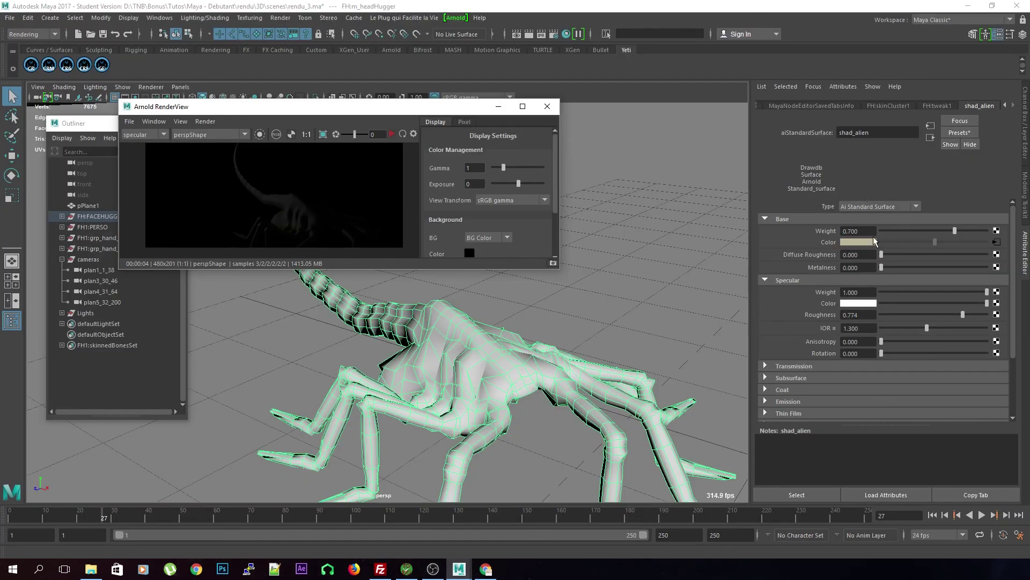
click(904, 317)
click(391, 134)
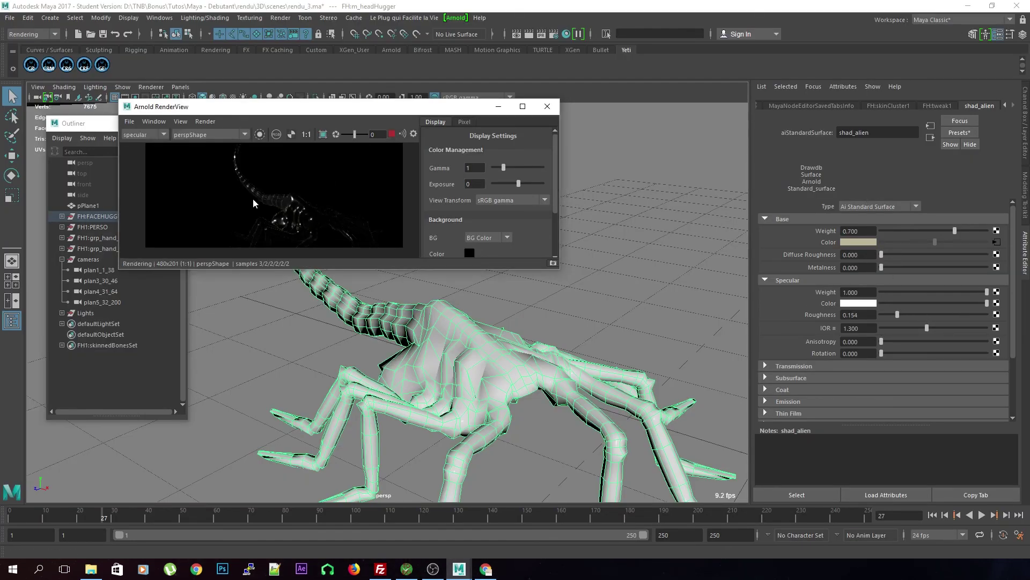
drag(904, 315, 910, 313)
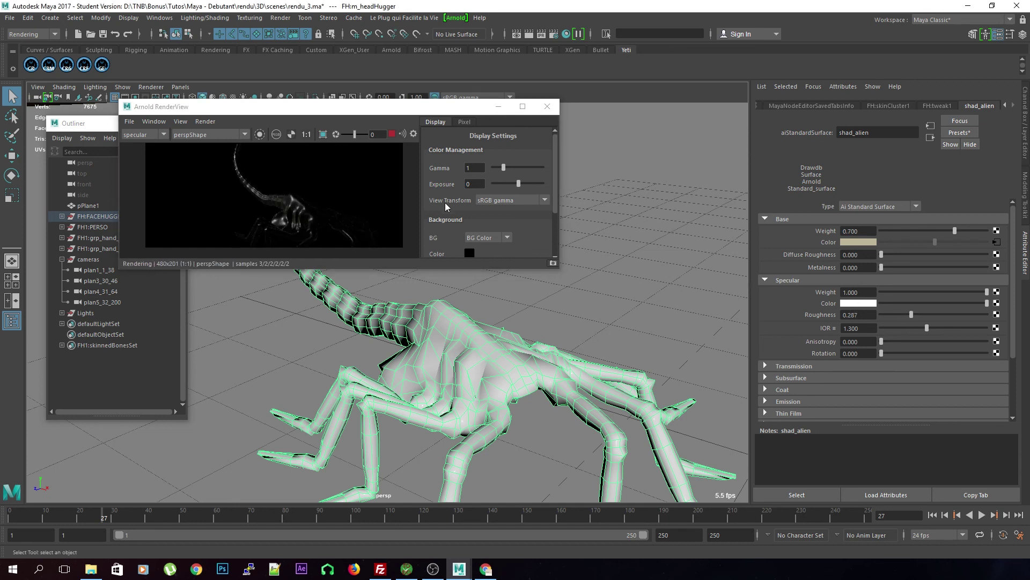
click(907, 314)
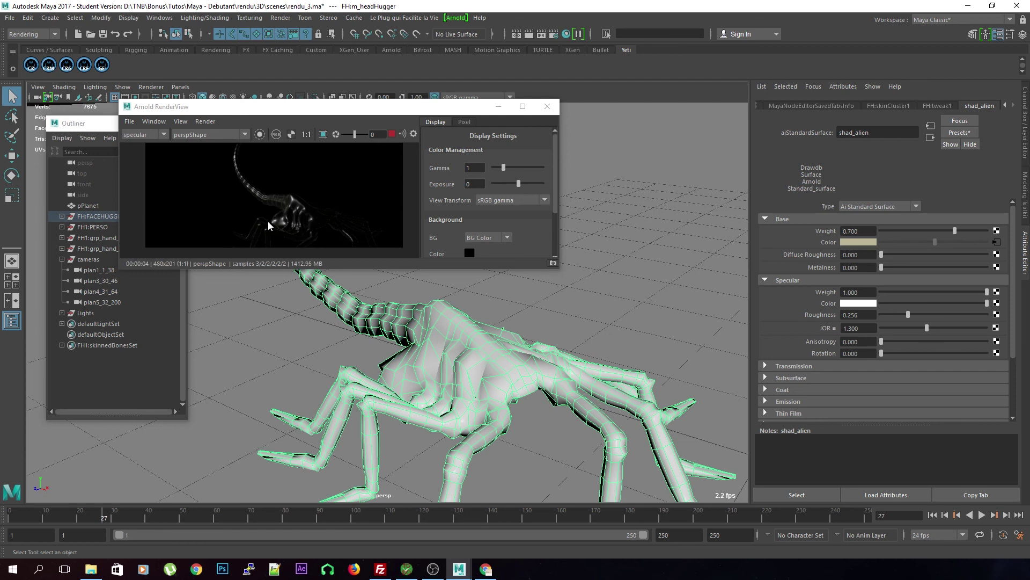
- In the Beauty render, set shad_alien's specular roughness to 0.174 and compare the minimum specular weight with a weight of 1
click(163, 135)
click(159, 144)
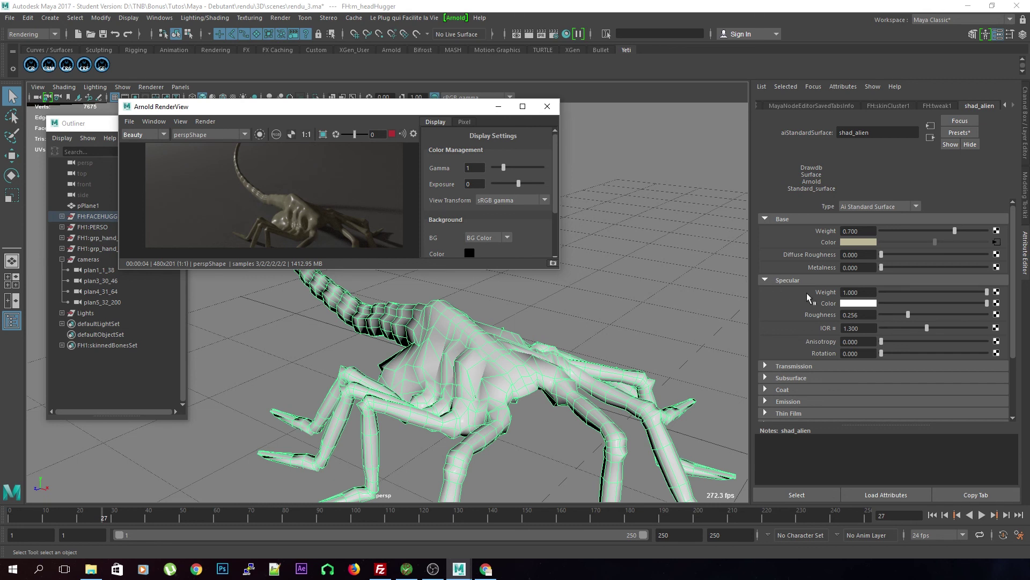
click(897, 313)
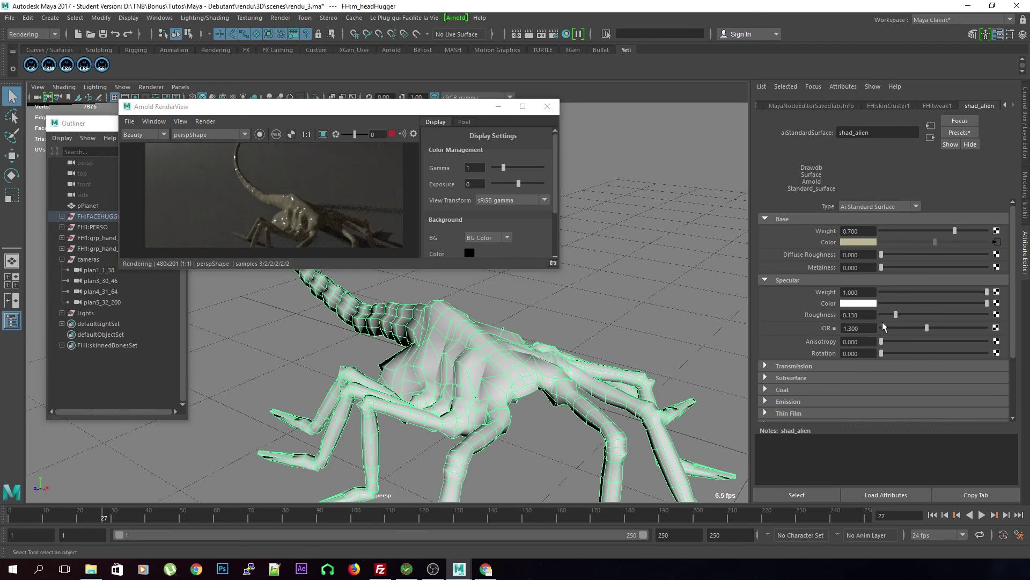
click(900, 314)
drag(956, 292, 881, 293)
click(988, 292)
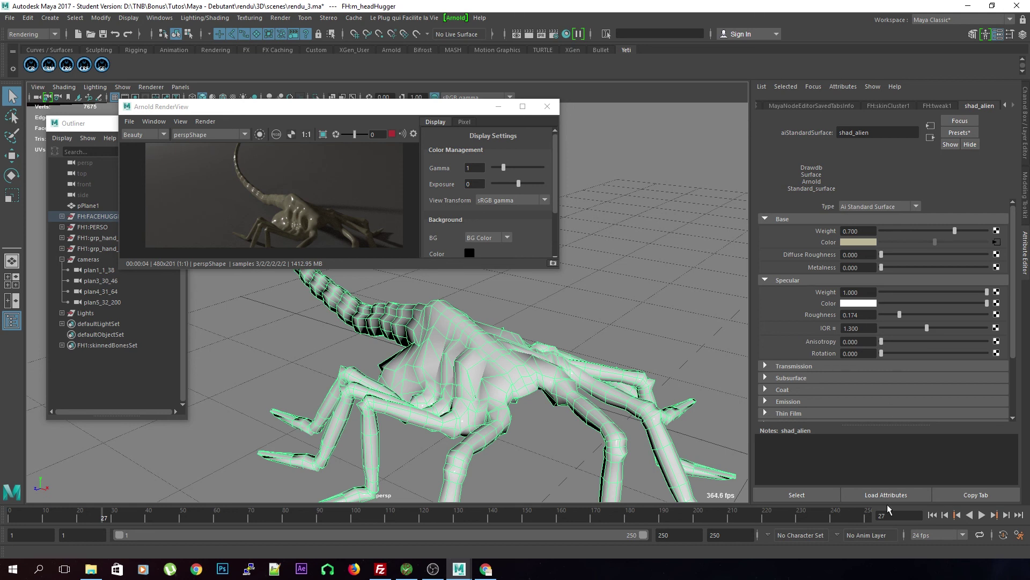
- Test shad_alien's specular IOR at 3, 1.041 and 1.057, restore it to 1.3, and stop the render
drag(927, 328, 993, 332)
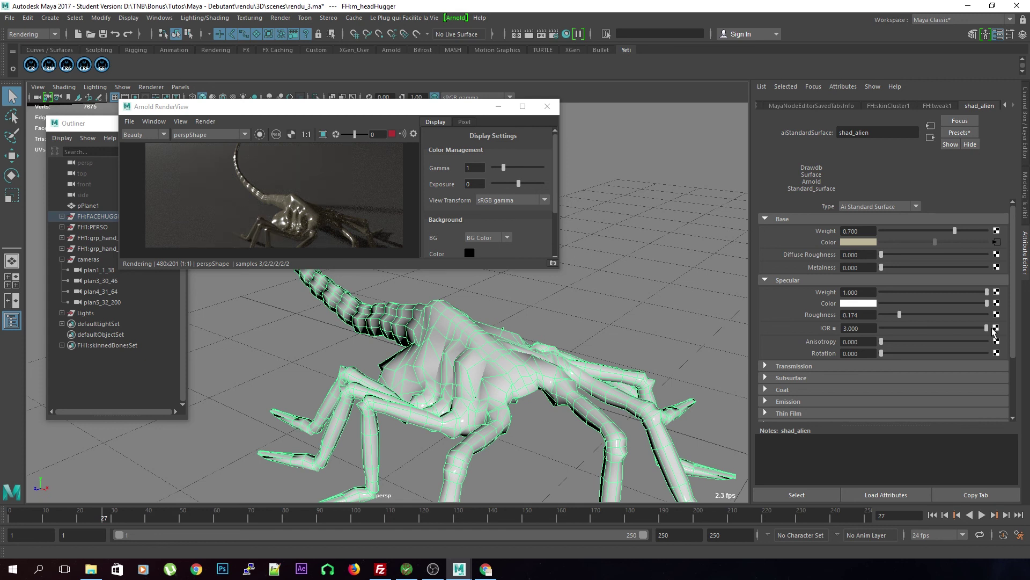
click(918, 327)
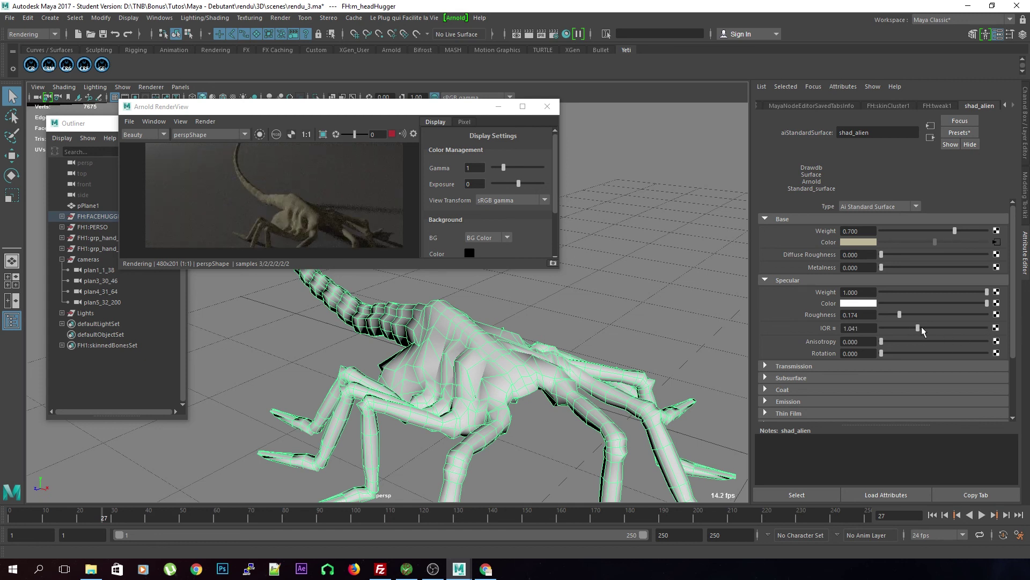
click(919, 328)
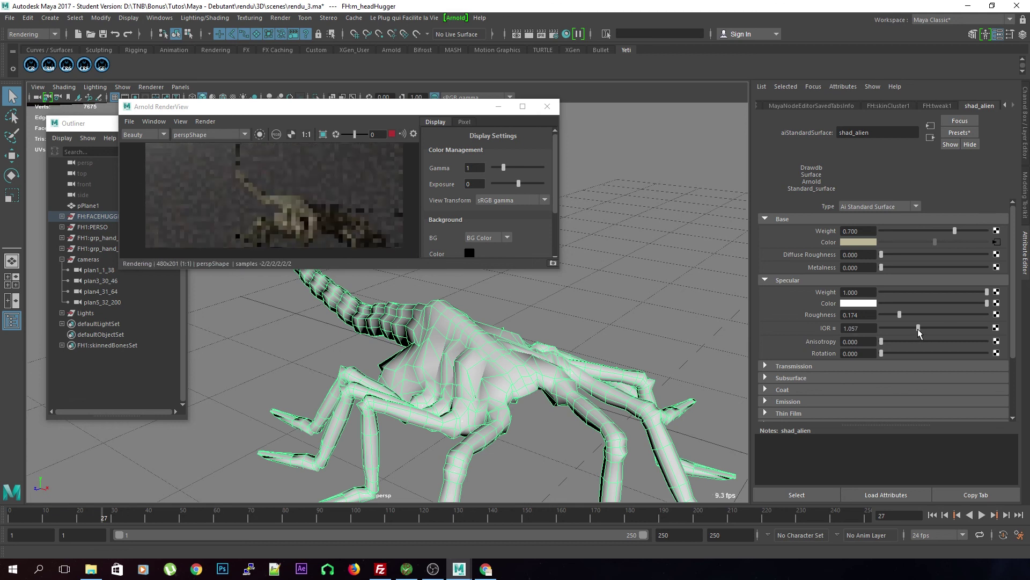
click(924, 329)
click(842, 328)
text(1.3)
key(Return)
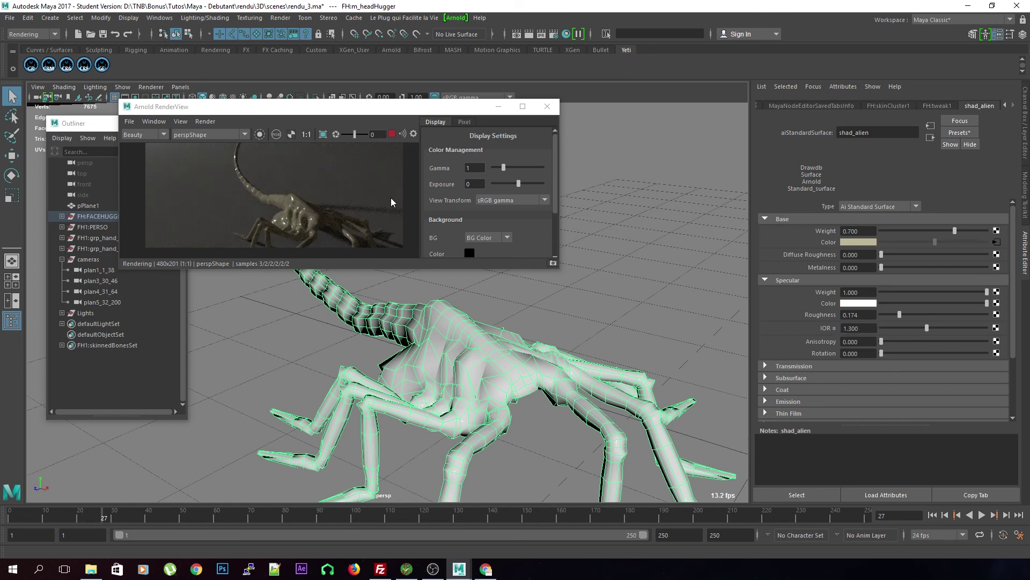
click(391, 133)
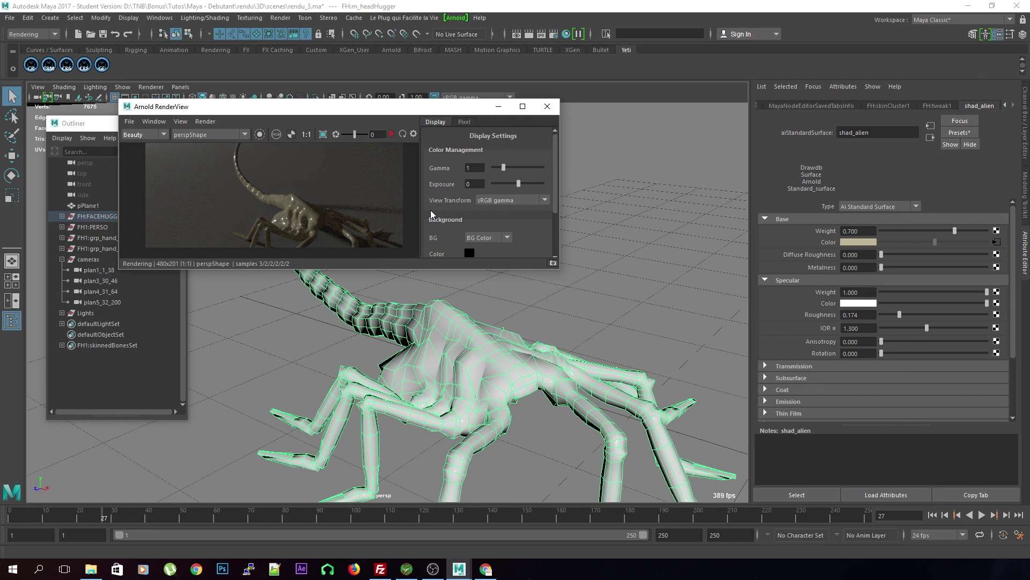
- Open the Hypershade, expand noise1's ports, and make sure Alpha Is Luminance is enabled in its Color Balance settings
click(564, 36)
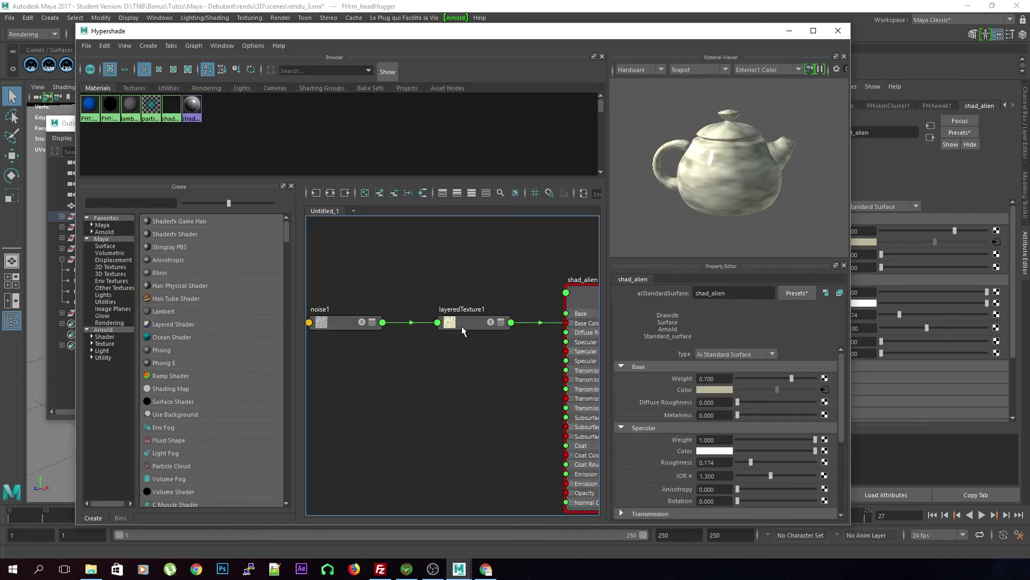
click(420, 294)
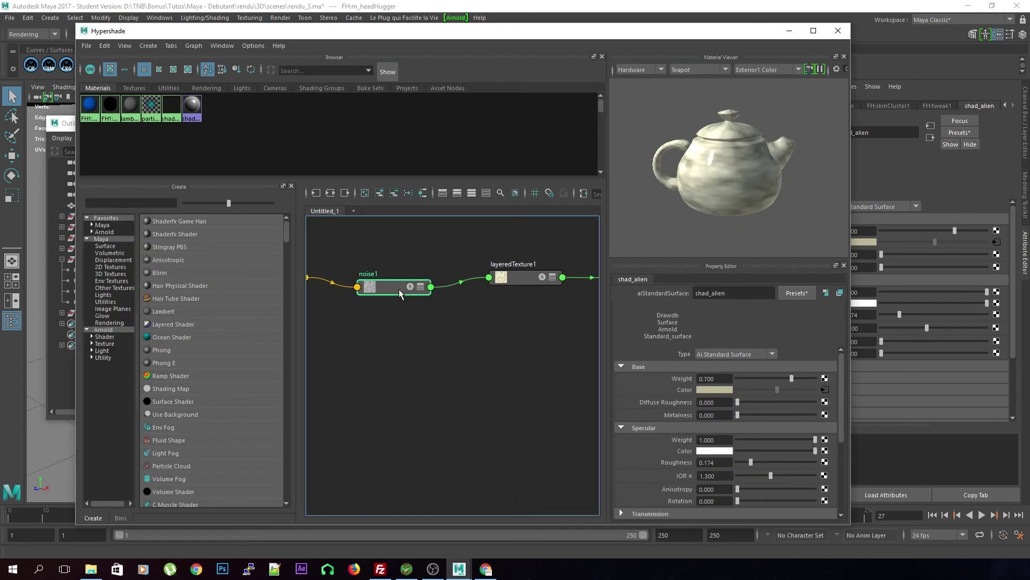
click(421, 288)
click(421, 288)
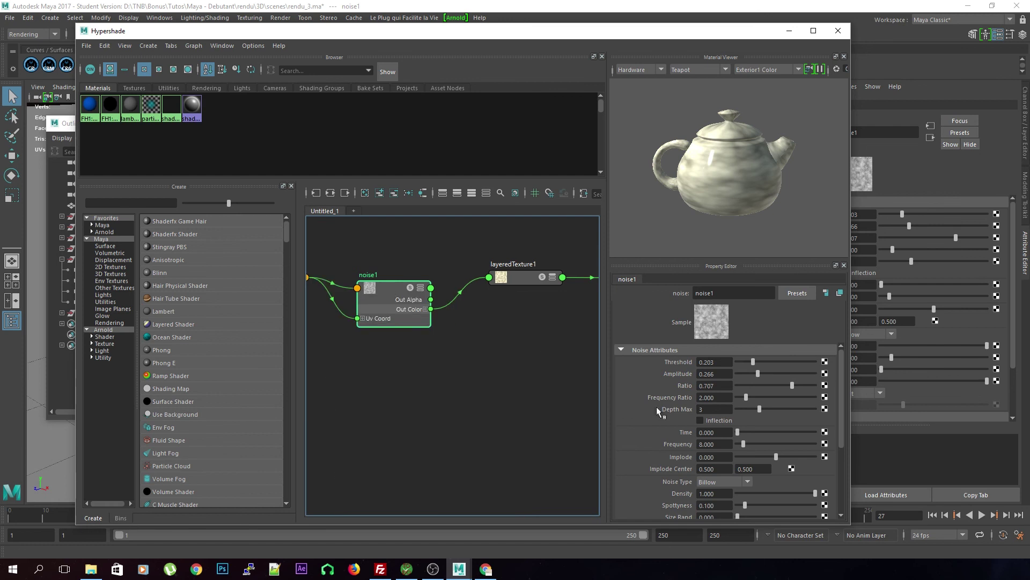
scroll(722, 444, down, 5)
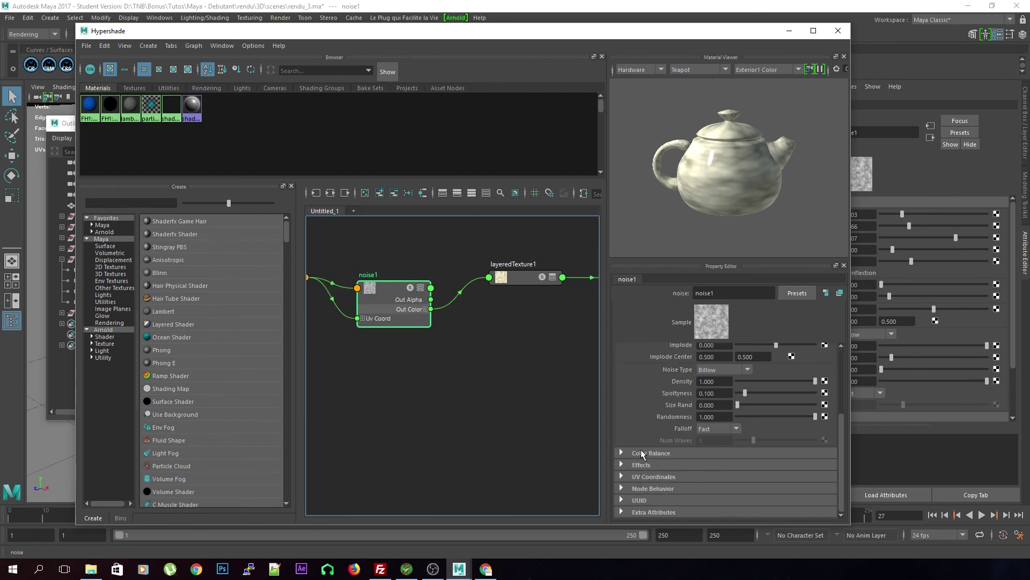
click(642, 454)
click(713, 455)
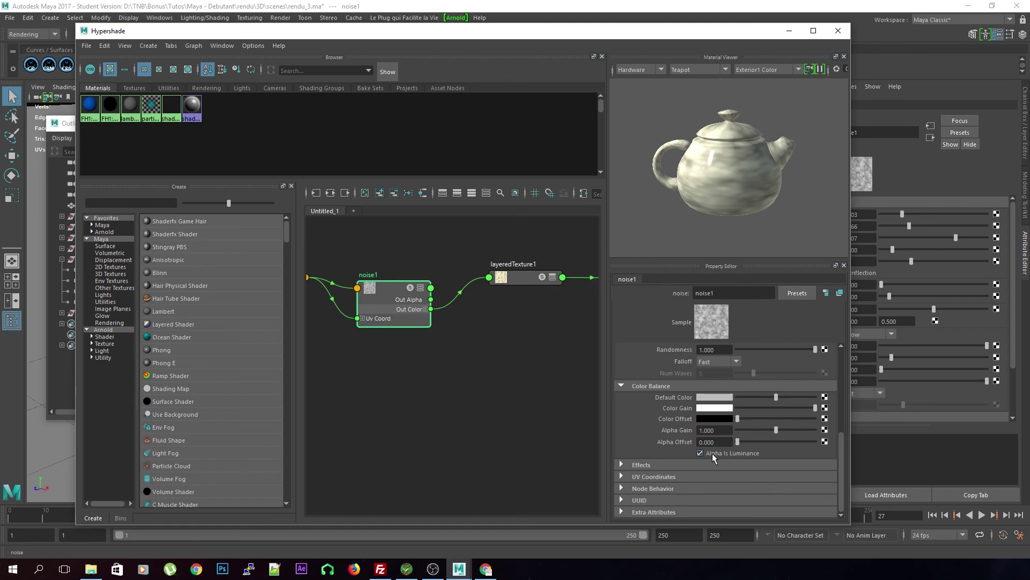
drag(431, 299, 479, 259)
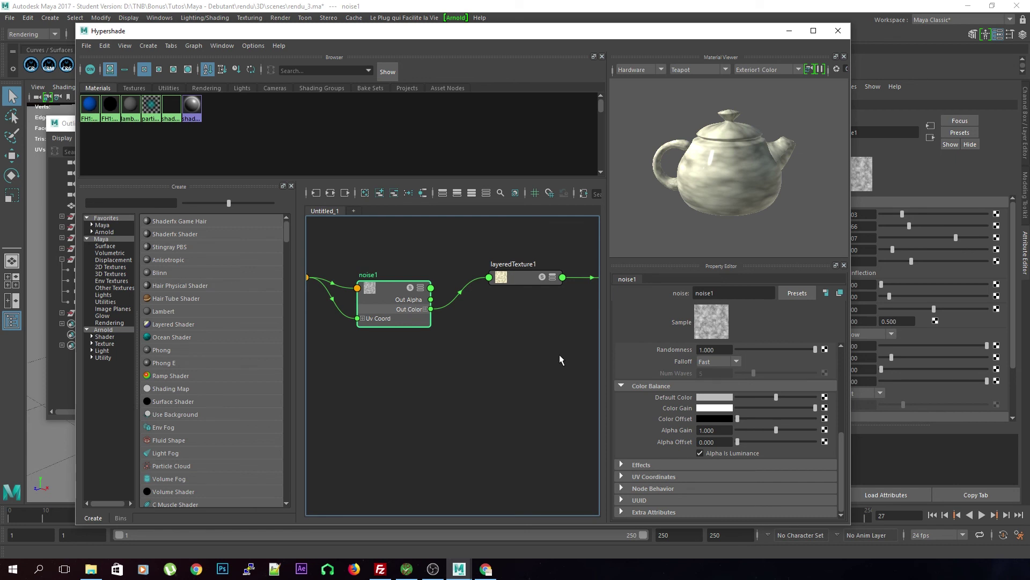
- Create a clamp node in the shad_alien graph and place it below layeredTexture1, between noise1 and the material
alt+middle_drag(476, 392, 430, 387)
click(464, 393)
key(Tab)
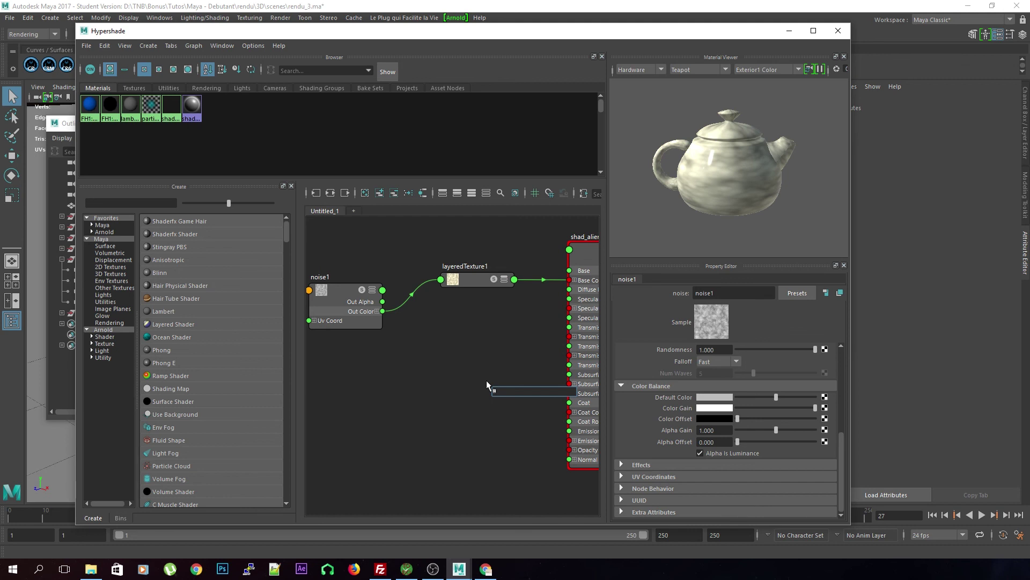
text(cl)
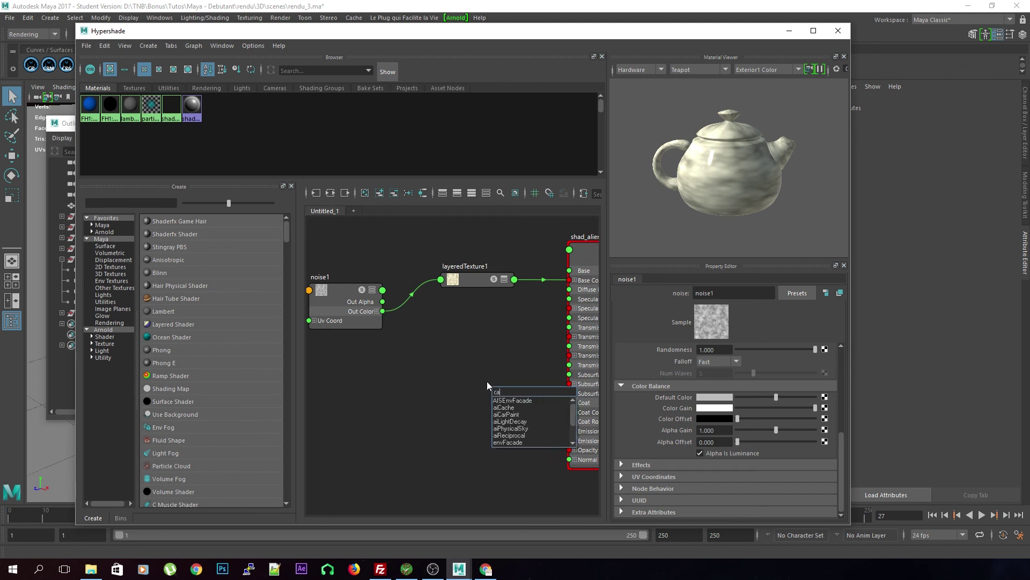
text(amp)
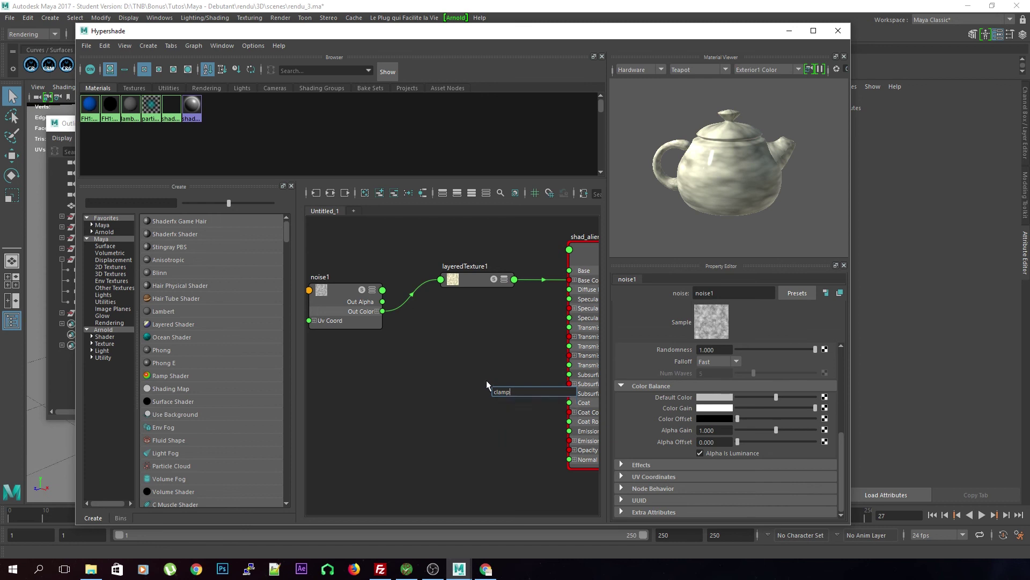
key(Return)
drag(510, 400, 448, 358)
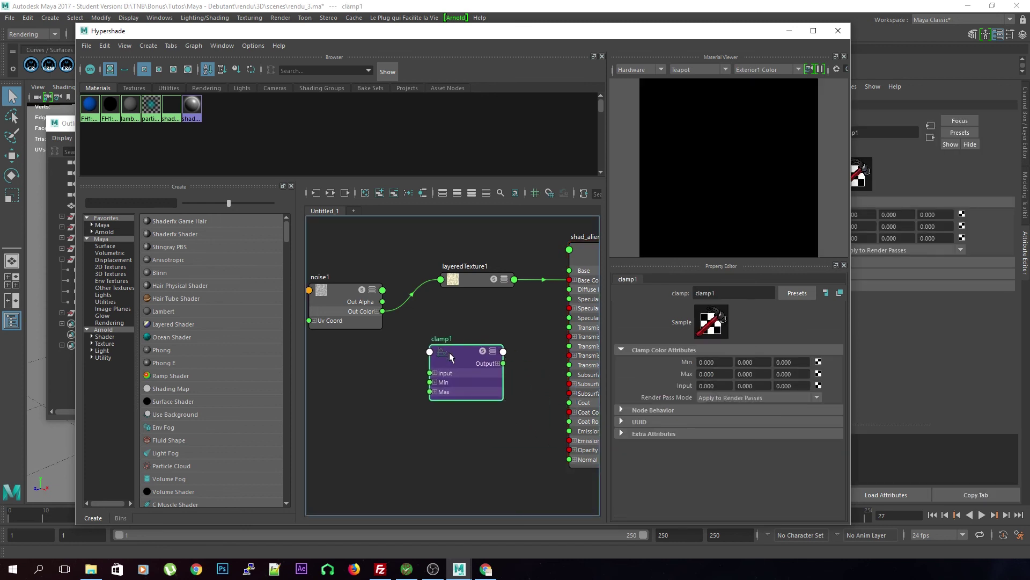
- Connect noise1's Out Color to clamp1's Input, and clamp1's Output R to the Specular Roughness of shad_alien
drag(382, 302, 424, 368)
click(434, 374)
drag(382, 311, 430, 373)
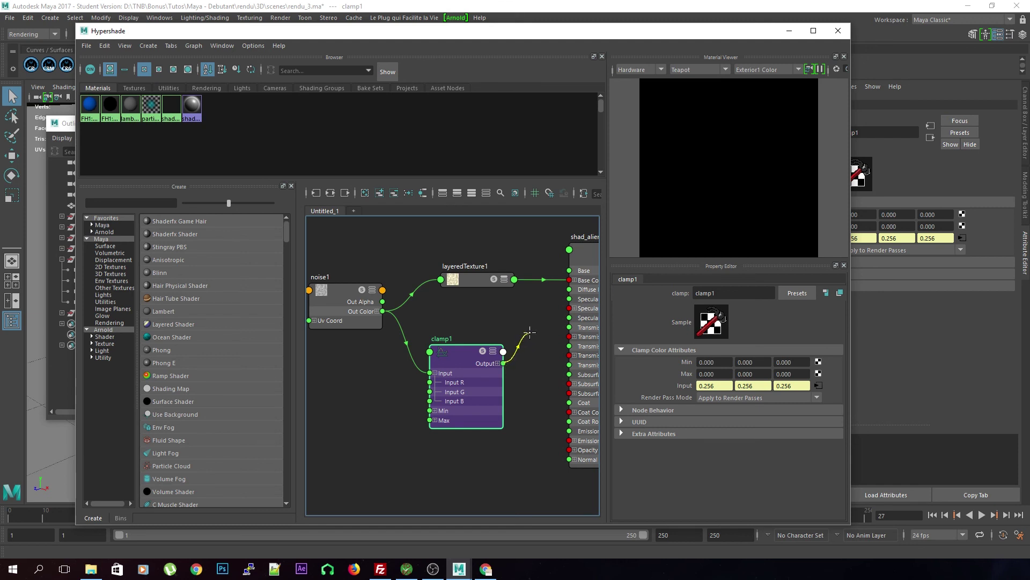
click(498, 363)
alt+middle_drag(530, 335, 506, 331)
drag(481, 367, 544, 314)
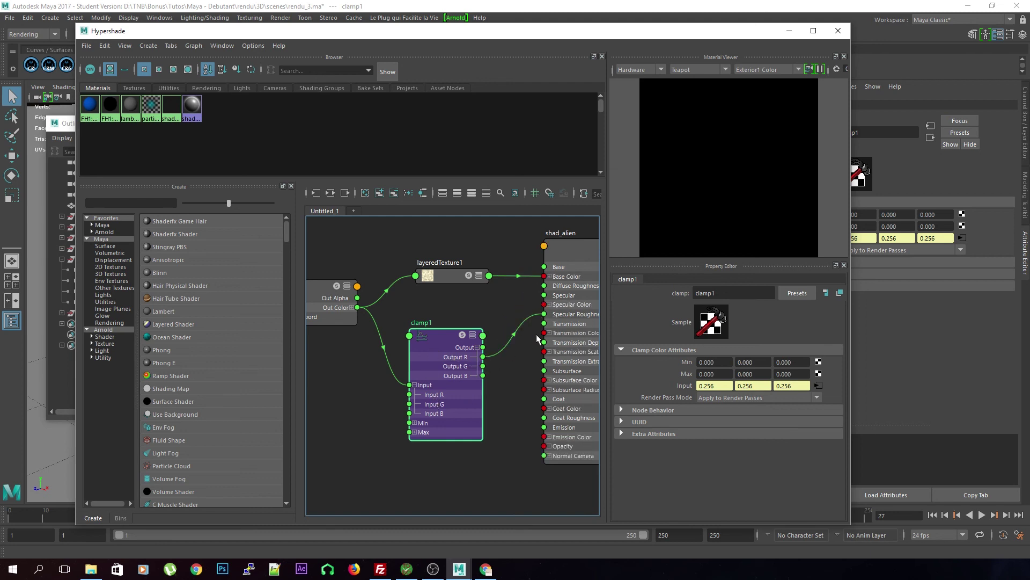
- Set clamp1's first Min value to 0.05 and its first Max value to 0.2
click(711, 362)
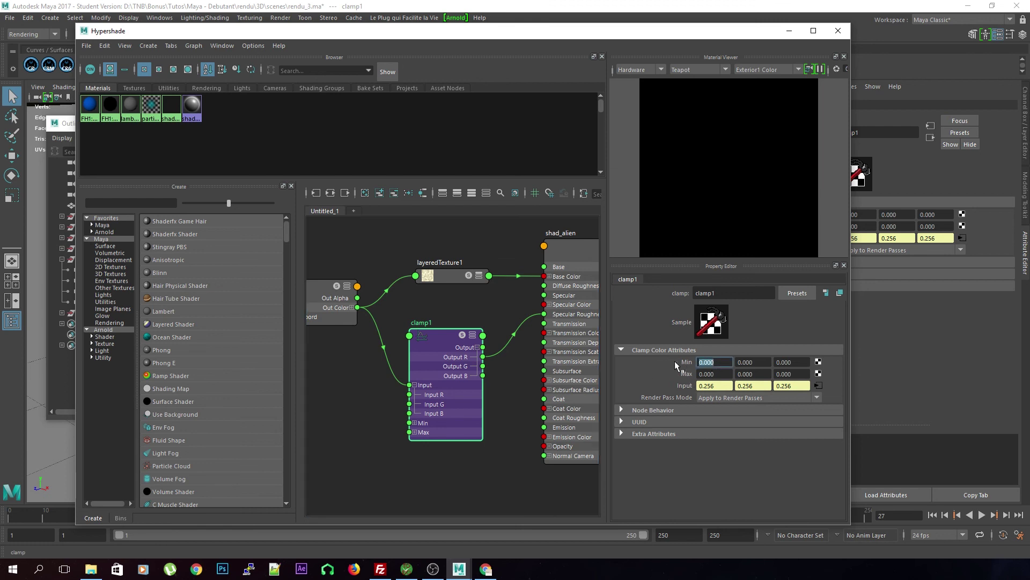
text(0.05)
key(Return)
click(708, 374)
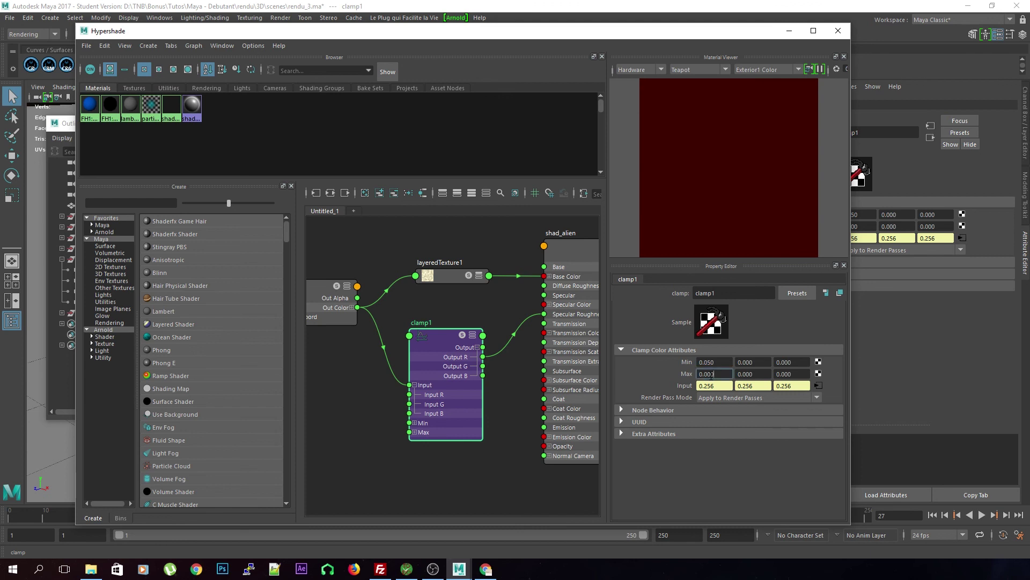
text(0.2)
key(Return)
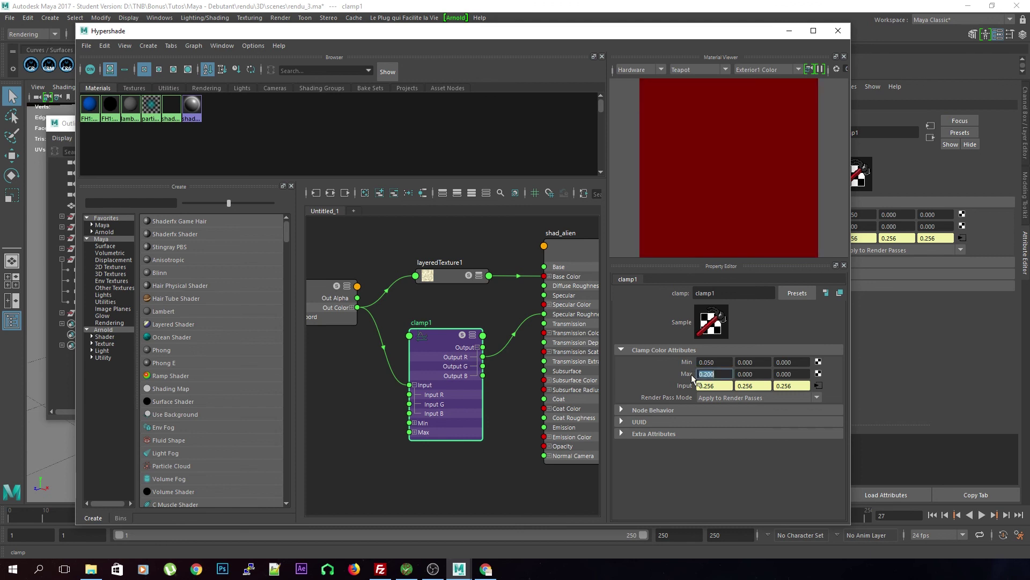
- Uncover the Arnold RenderView and display the specular pass of the creature render
drag(562, 30, 0, 51)
click(309, 201)
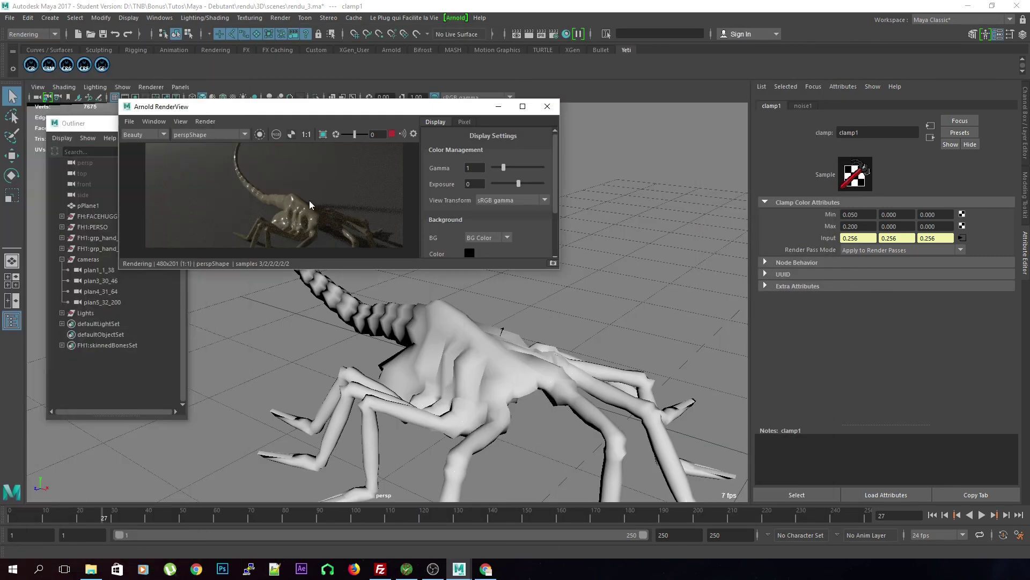
click(155, 133)
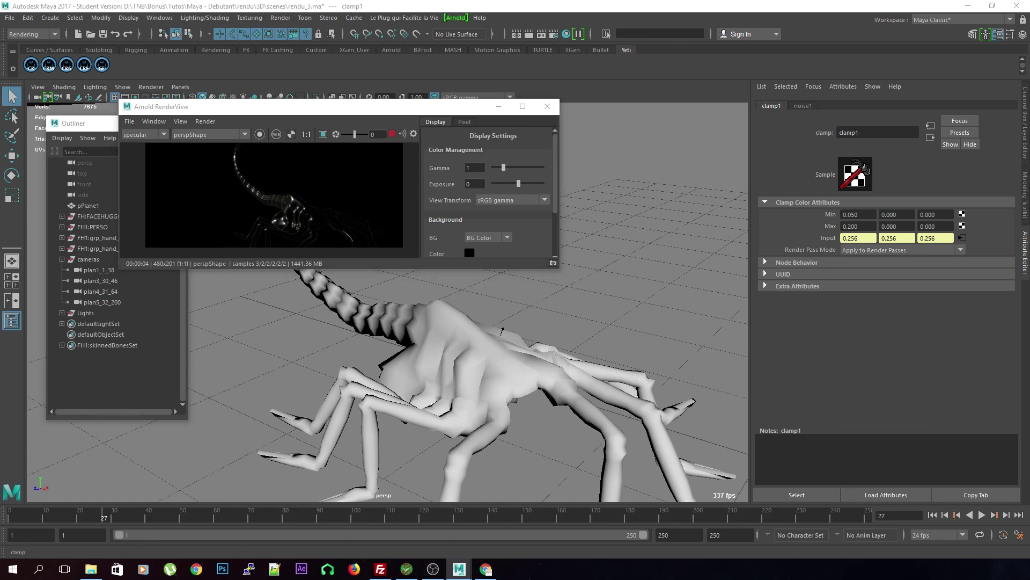
- Set clamp1's first Max value to 0.5 and undo the latest changes to its first Min value
text(5)
key(Return)
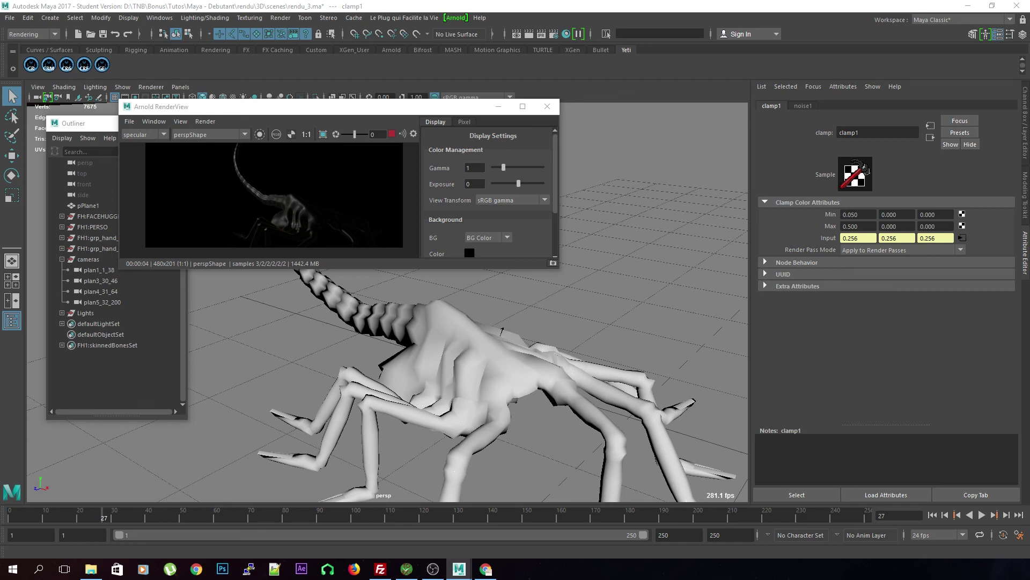
key(ctrl+z)
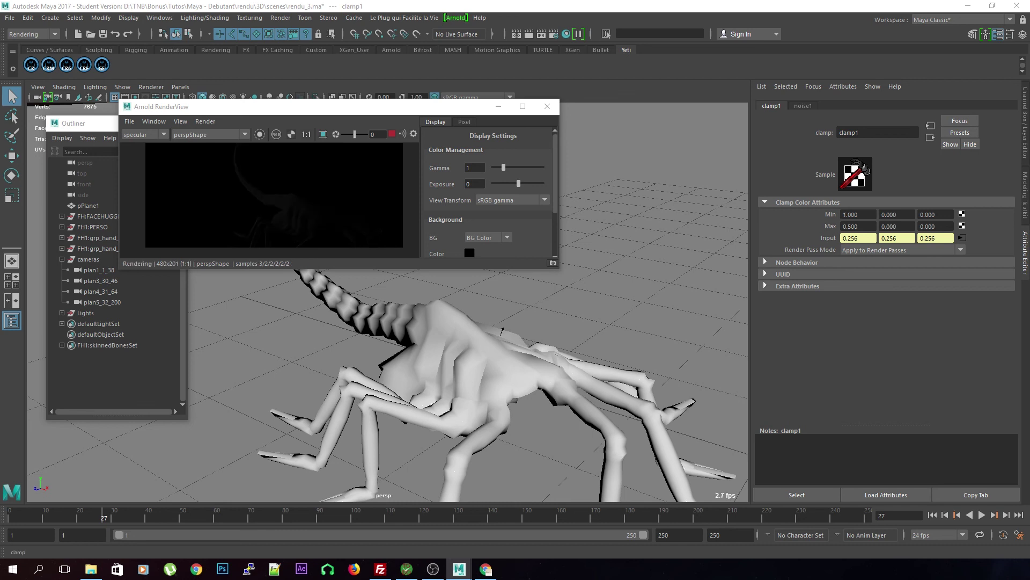
key(ctrl+z)
- Arrange the Hypershade and RenderView windows side by side and set clamp1's first Max value to 1
drag(0, 44, 16, 51)
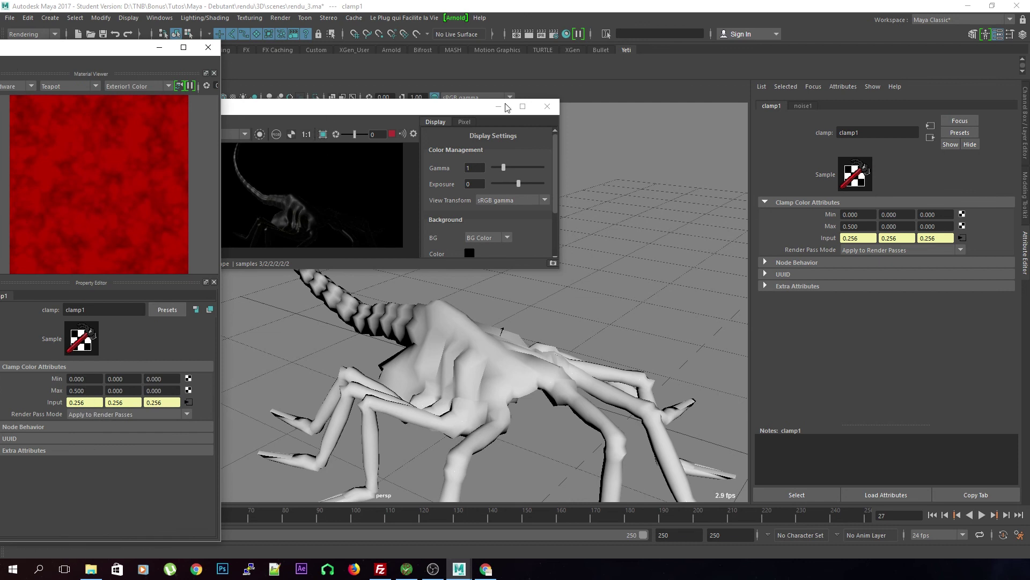
drag(505, 108, 693, 96)
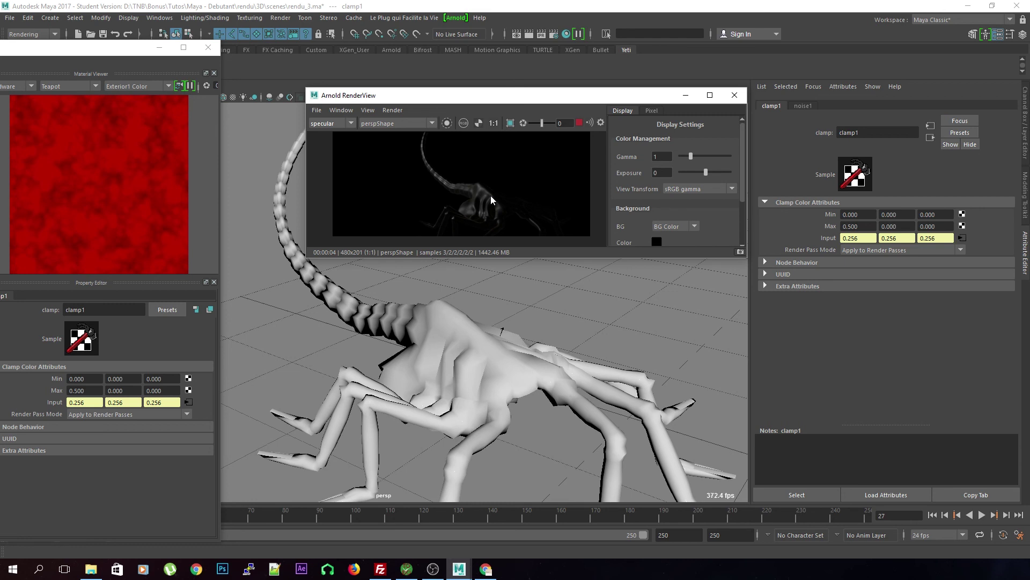
click(70, 391)
text(1)
key(Return)
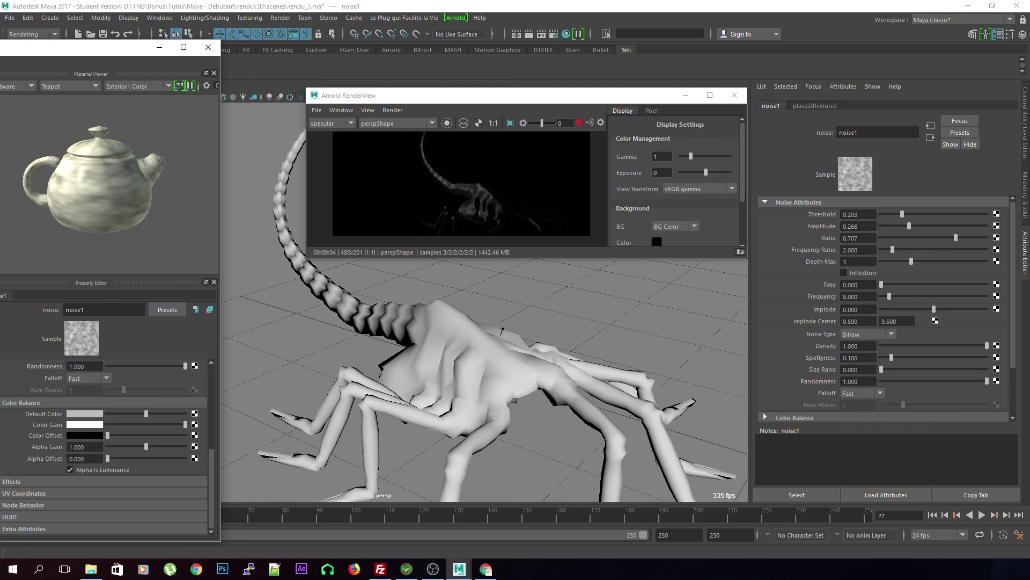
- Duplicate noise1 with a link from place2dTexture2 and connect the copy's Out Color to clamp1's Input
drag(134, 47, 742, 31)
alt+middle_drag(381, 368, 433, 348)
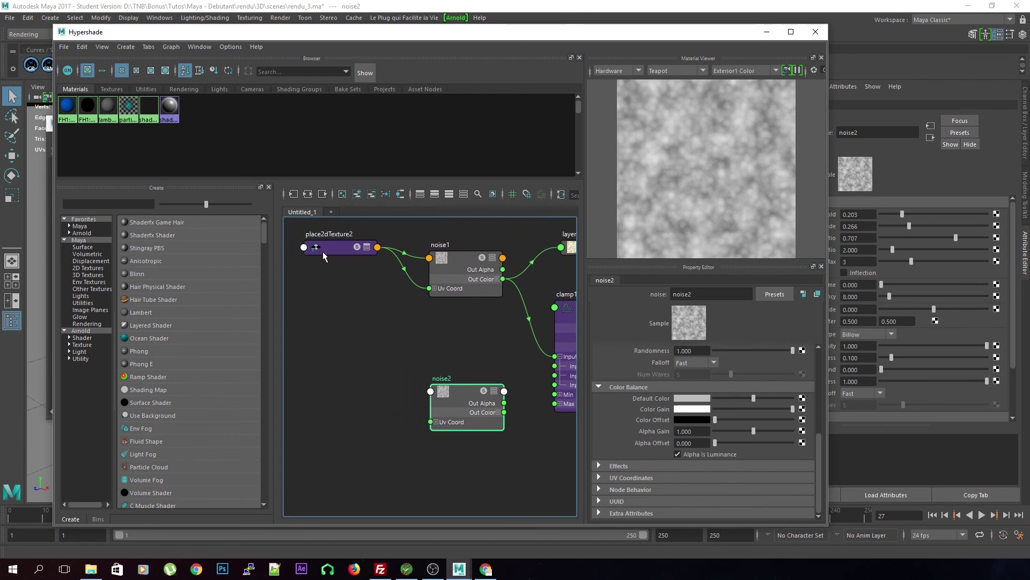
middle_drag(441, 394, 441, 395)
drag(332, 250, 330, 301)
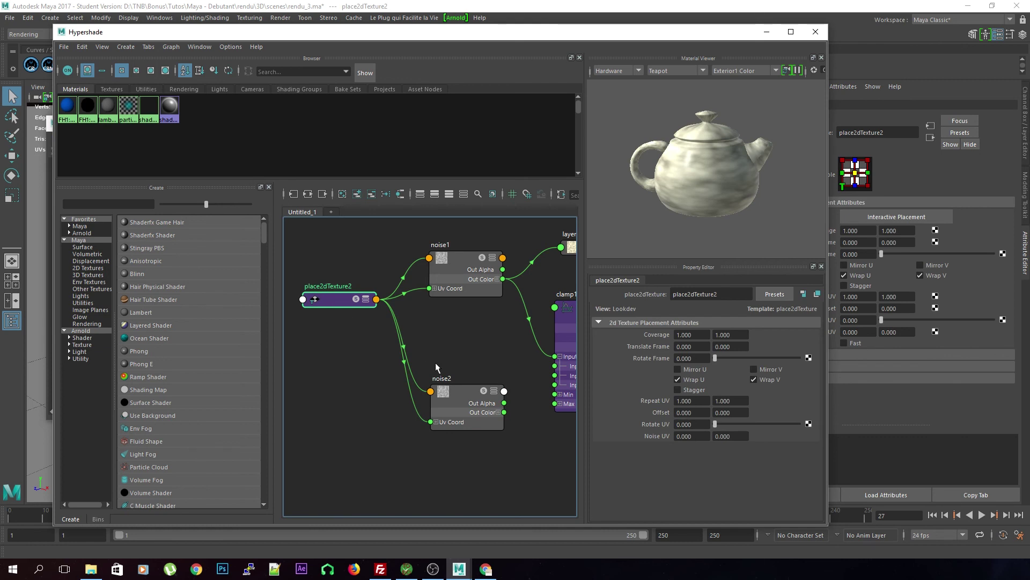
alt+middle_drag(494, 345, 380, 338)
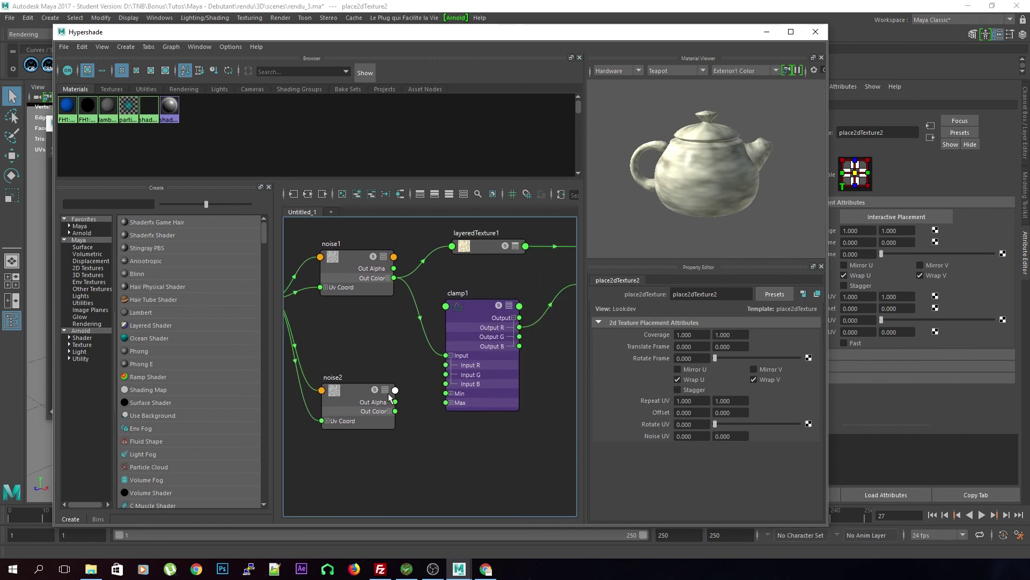
drag(395, 411, 446, 356)
- Preview noise2 on its own and set Threshold 0, Amplitude 1, Ratio about 0.455 and Frequency Ratio about 5.469
click(344, 388)
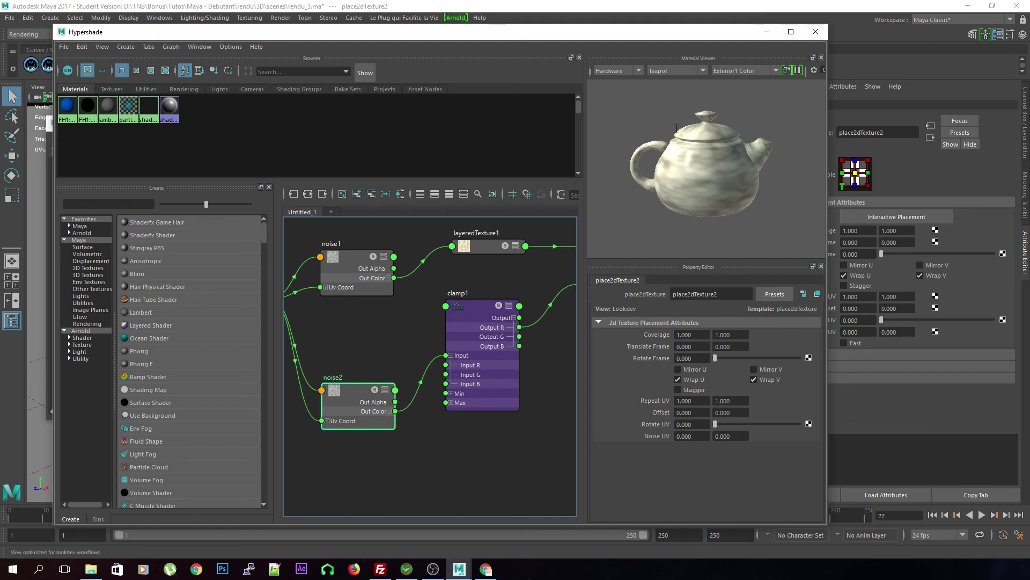
drag(651, 32, 374, 58)
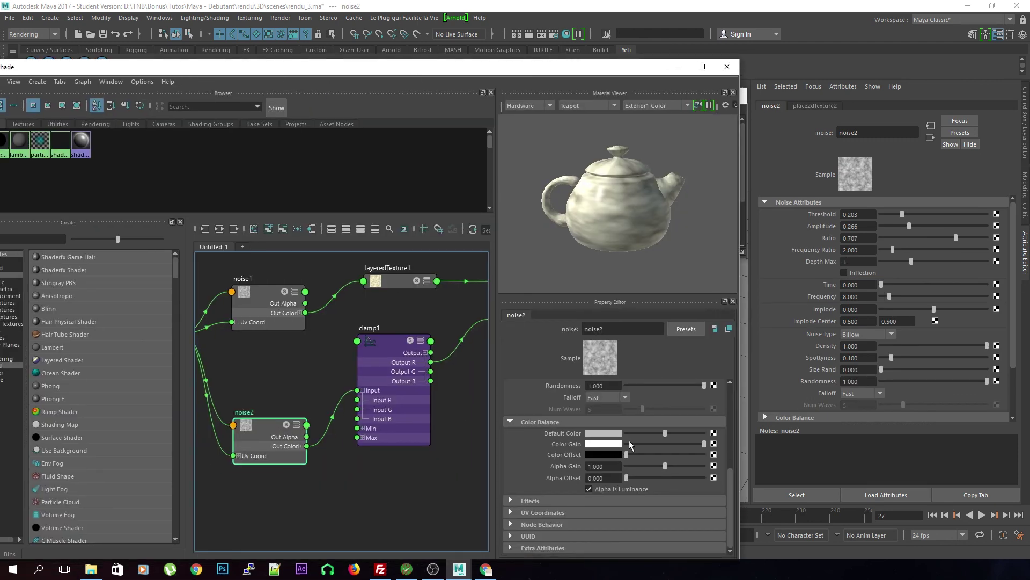
scroll(639, 386, up, 5)
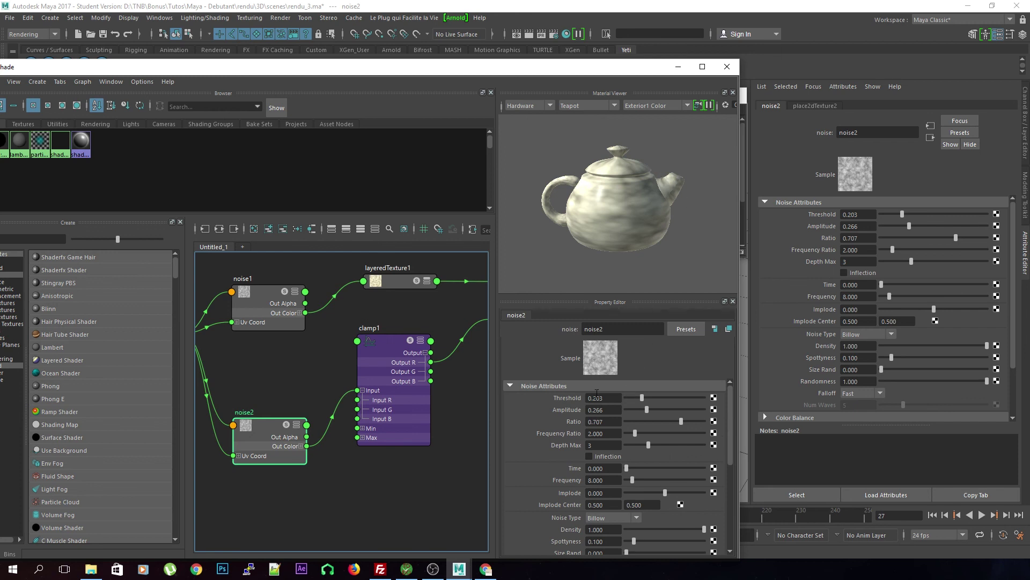
click(288, 428)
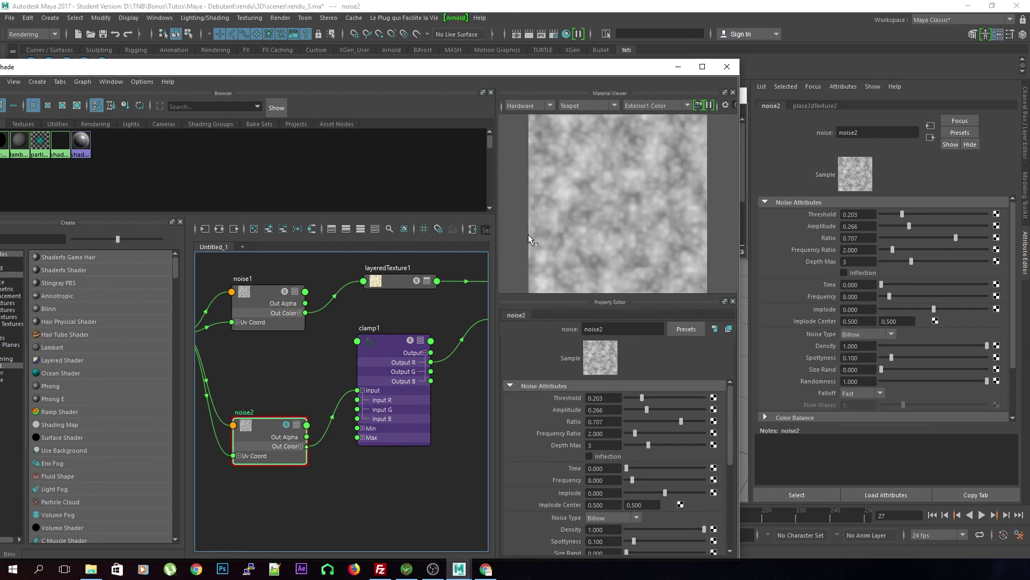
drag(642, 398, 707, 419)
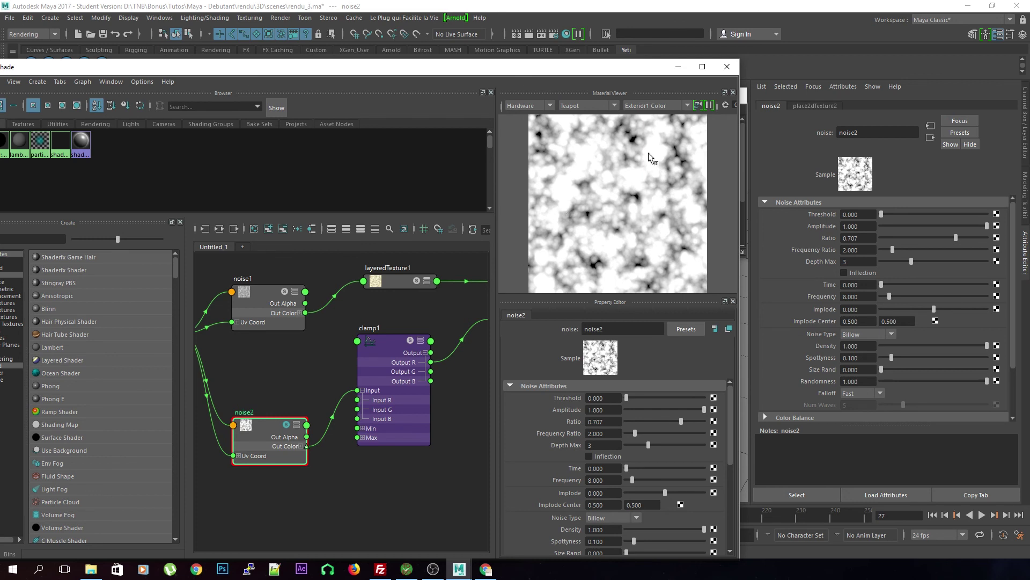
mouse_move(681, 422)
mouse_down()
mouse_move(693, 422)
mouse_move(644, 434)
mouse_move(666, 433)
mouse_up()
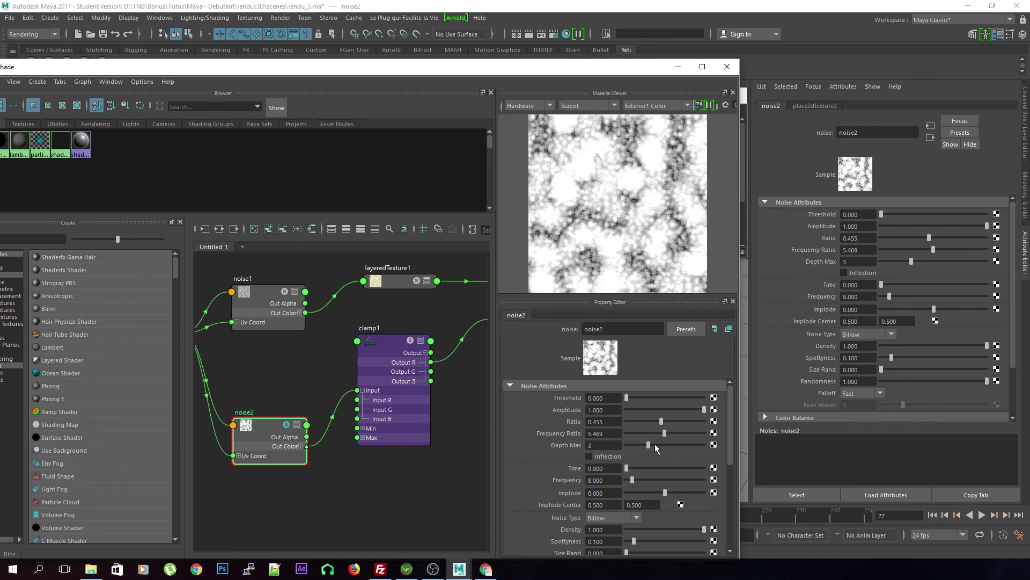
- Delete the noise2 node and create a fractal texture node in its place
alt+middle_drag(310, 487, 373, 467)
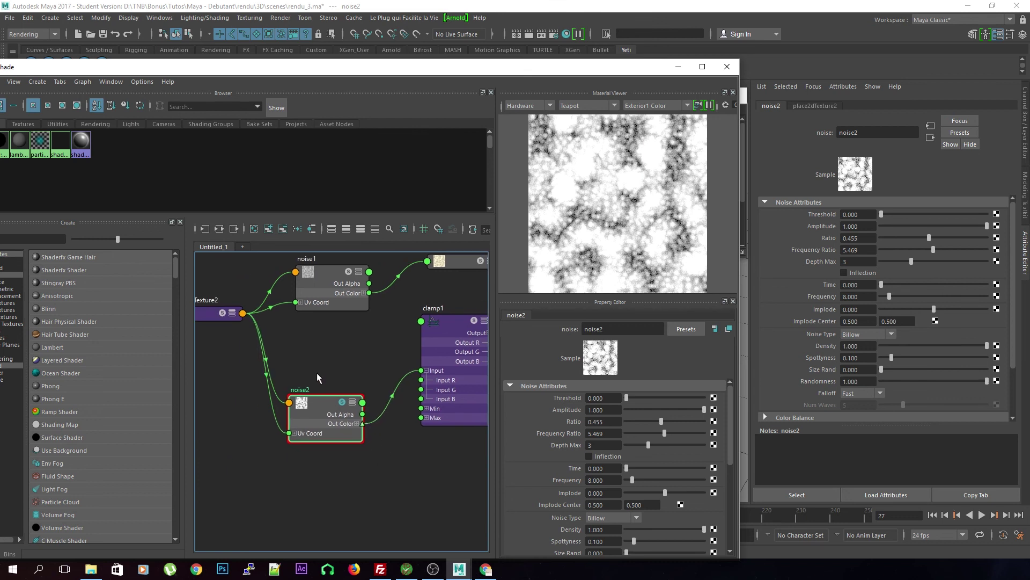
key(Delete)
key(Tab)
text(frac)
key(Down)
key(Down)
key(Down)
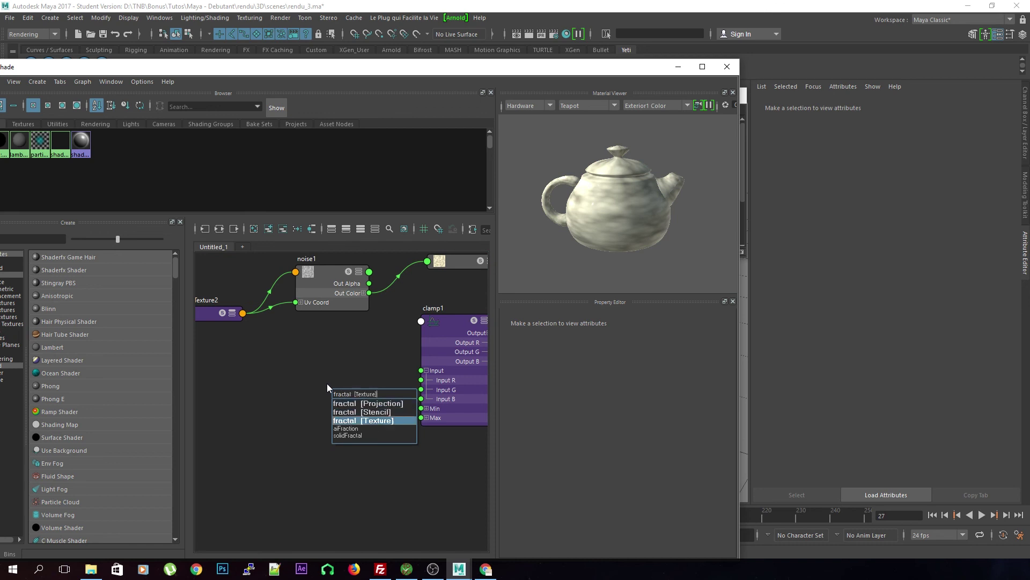
key(Return)
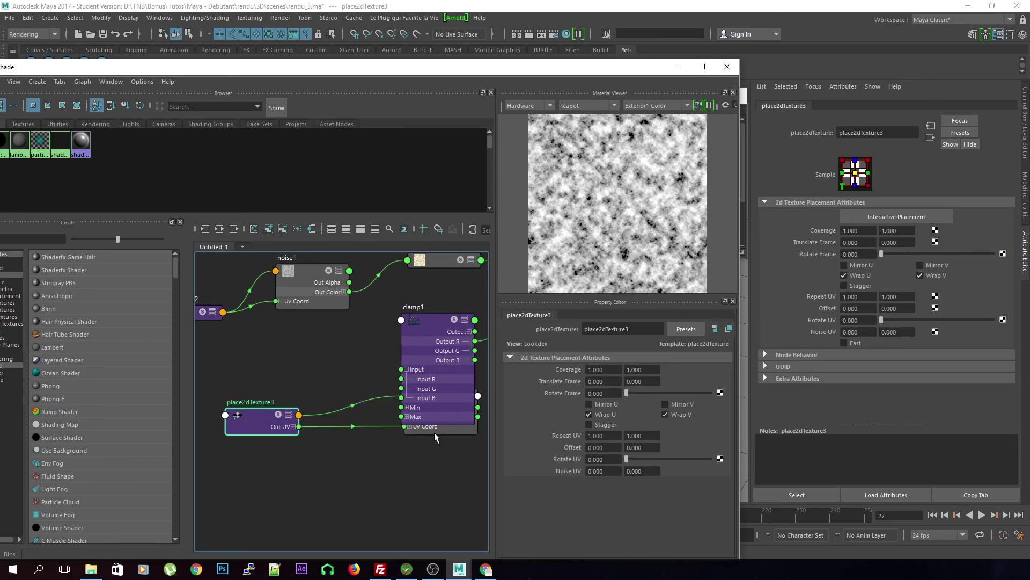
- Delete the fractal's own place2dTexture3 node and connect place2dTexture2 to fractal1 instead, tidying the node layout
click(276, 434)
key(Delete)
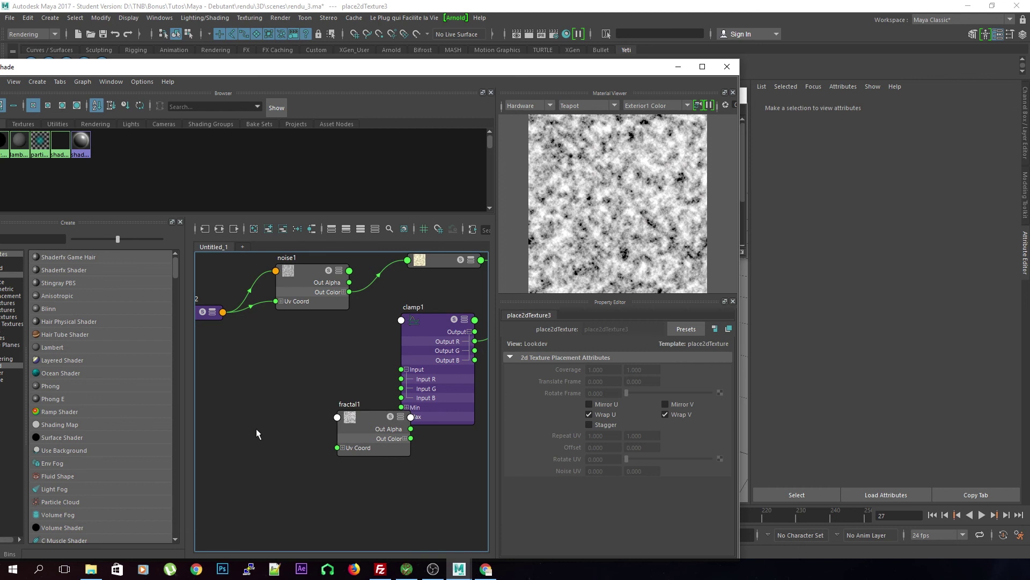
alt+middle_drag(253, 383, 286, 374)
drag(420, 425, 387, 413)
middle_drag(224, 315, 364, 405)
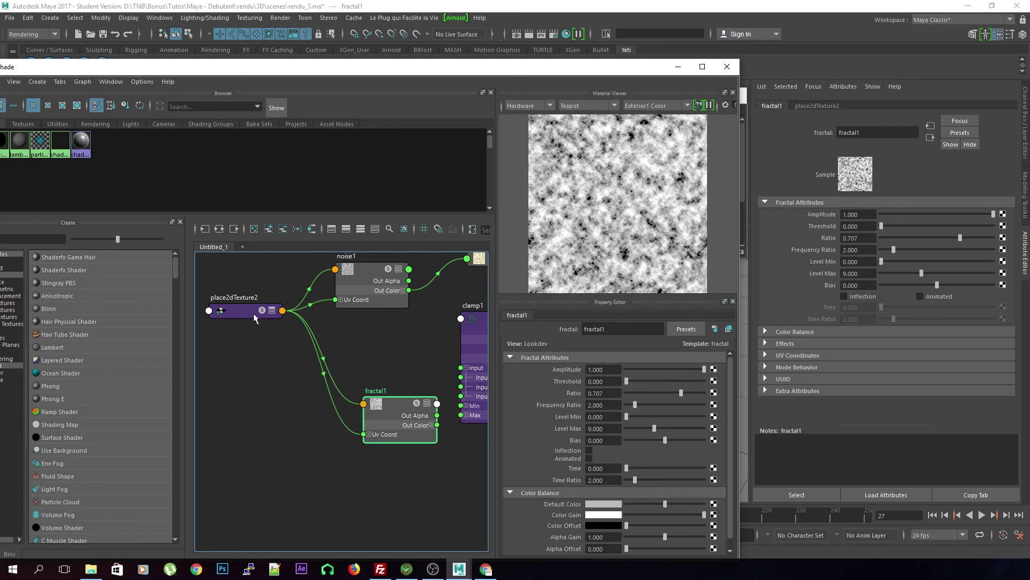
drag(245, 315, 229, 344)
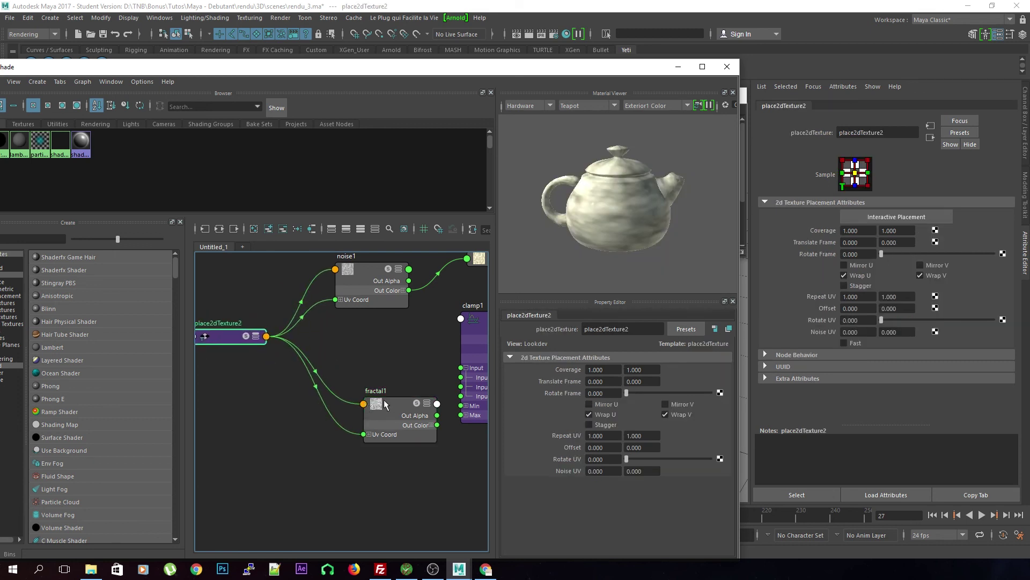
drag(379, 403, 357, 389)
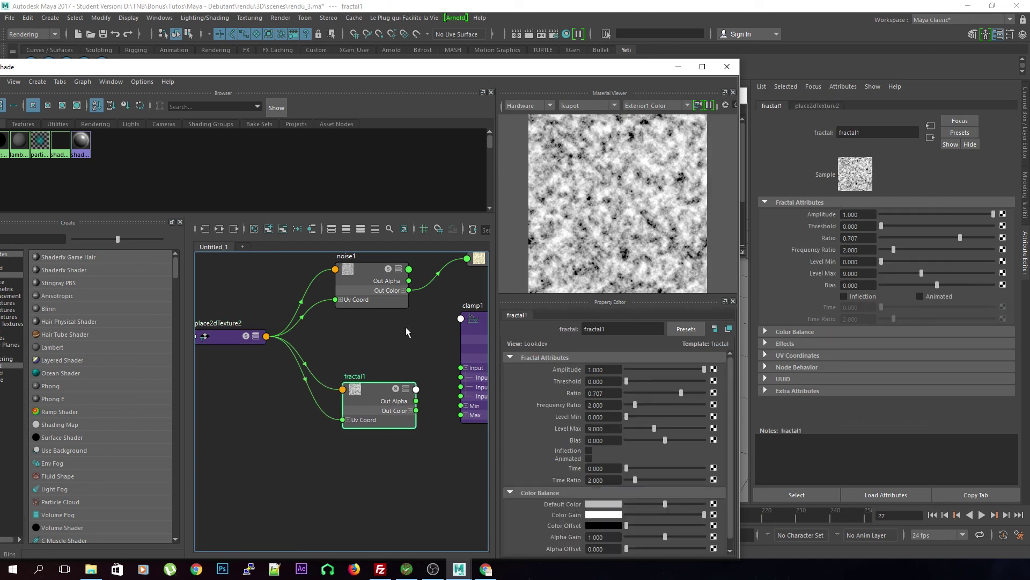
- Enable Alpha Is Luminance on fractal1 and connect its Out Alpha to clamp1's Input R
alt+middle_drag(407, 362, 377, 360)
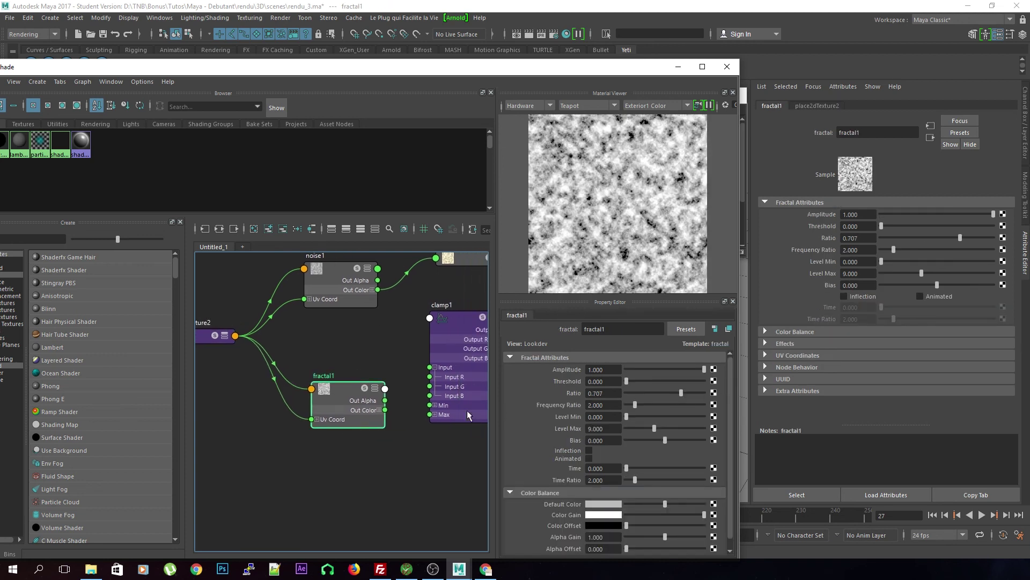
mouse_move(359, 396)
mouse_down()
mouse_move(347, 395)
mouse_move(430, 368)
mouse_move(376, 409)
mouse_up()
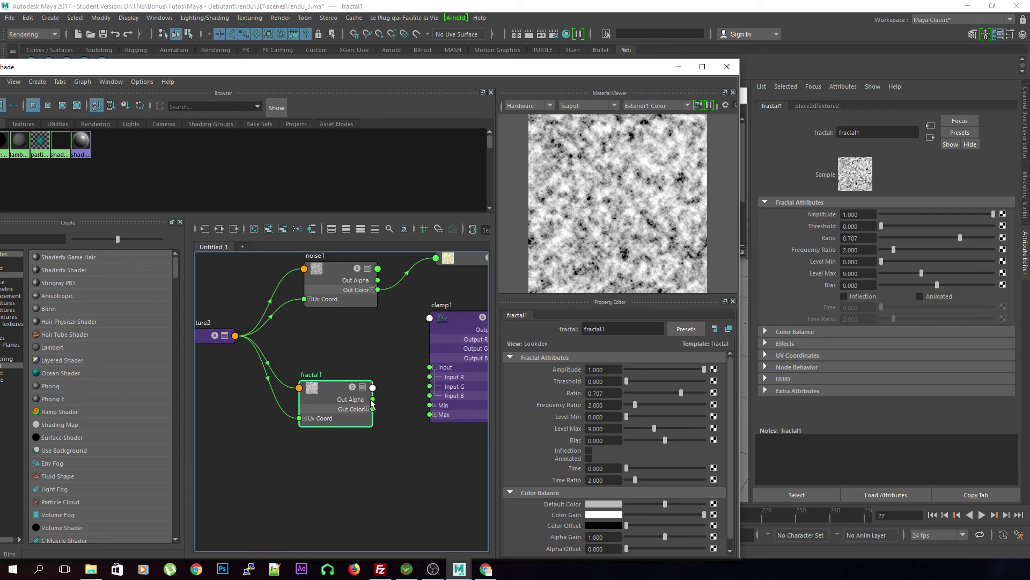
scroll(634, 513, down, 1)
click(588, 549)
drag(373, 399, 430, 367)
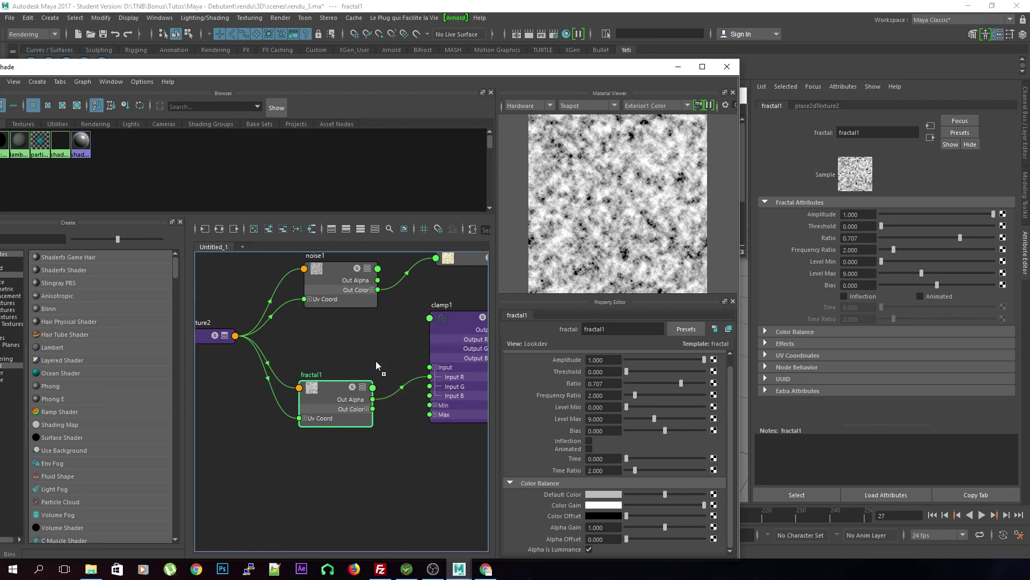
alt+middle_drag(391, 362, 322, 369)
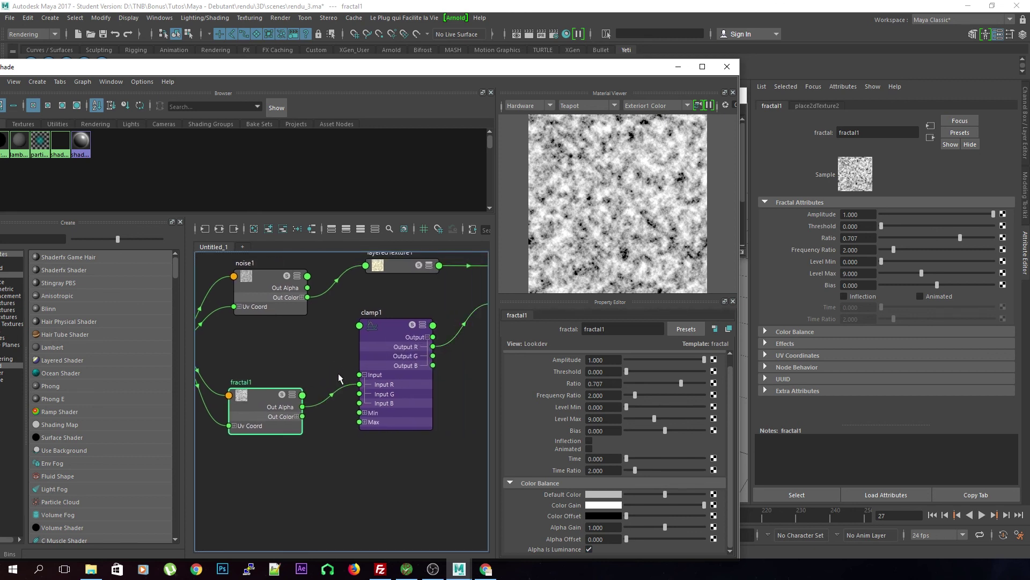
- Check the fractal-driven roughness in the RenderView and switch the displayed pass from specular to Beauty
drag(596, 72, 0, 93)
click(578, 123)
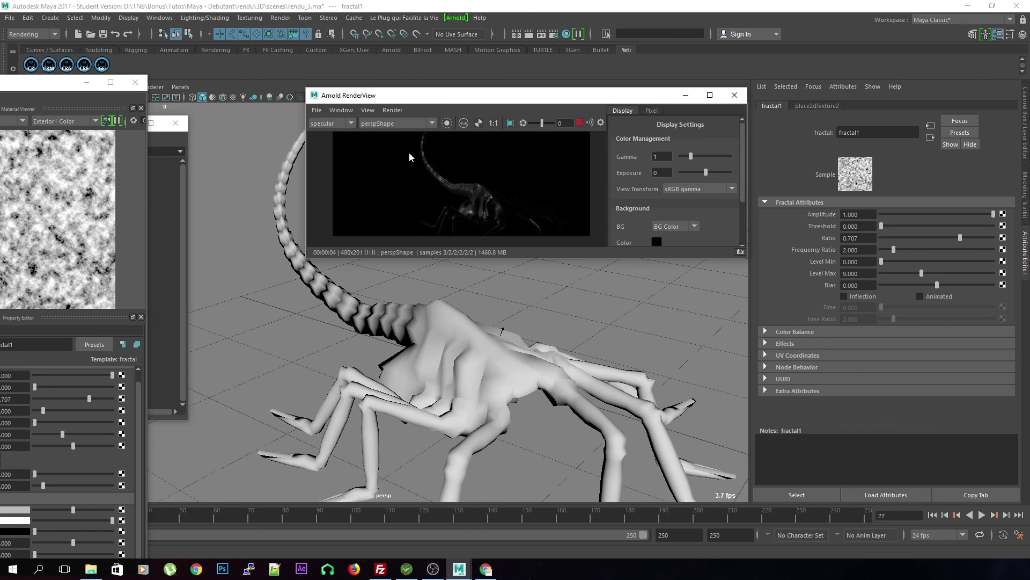
click(322, 123)
click(322, 133)
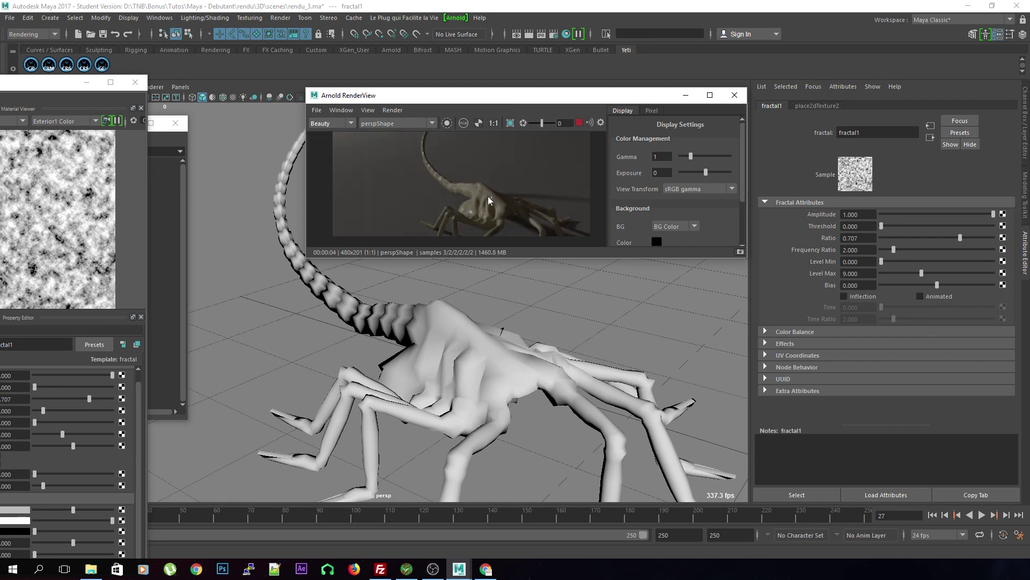
- Set the red channel's Max on the clamp1 node to 0.5 in the Hypershade
drag(60, 86, 254, 64)
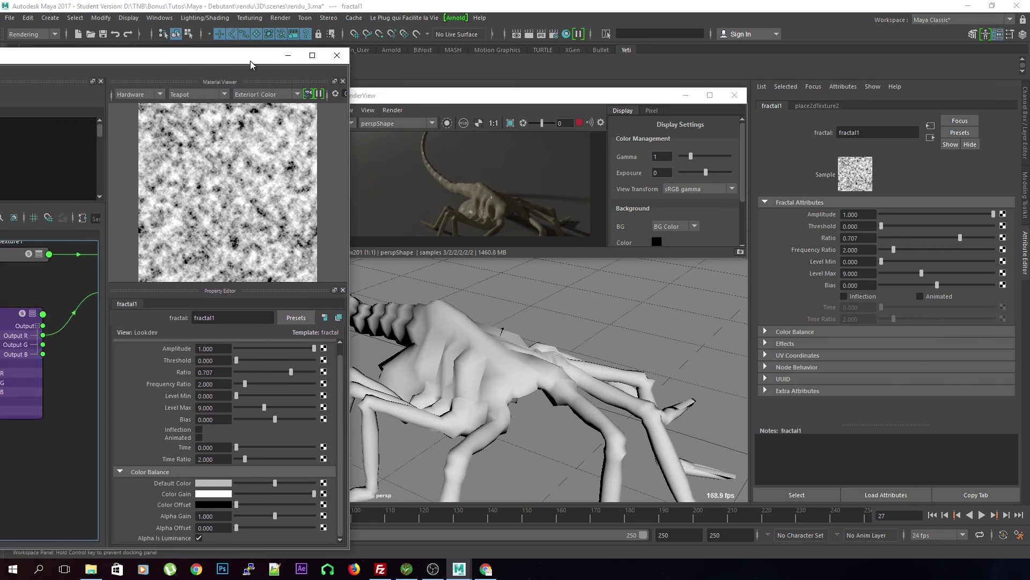
click(11, 365)
click(197, 399)
text(0.5)
key(Return)
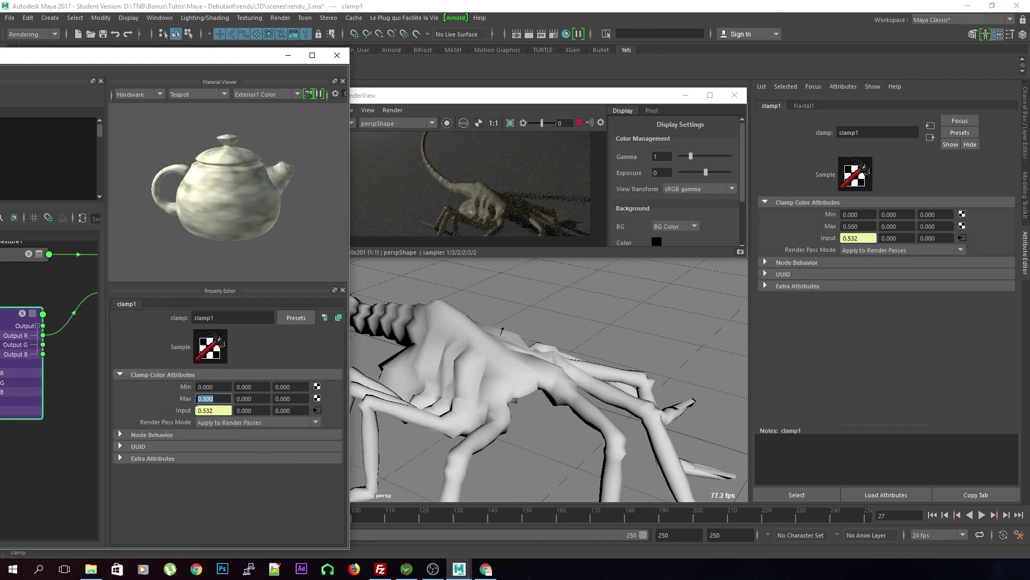
- Bring the Arnold RenderView forward and display the specular pass
click(454, 102)
drag(454, 102, 471, 100)
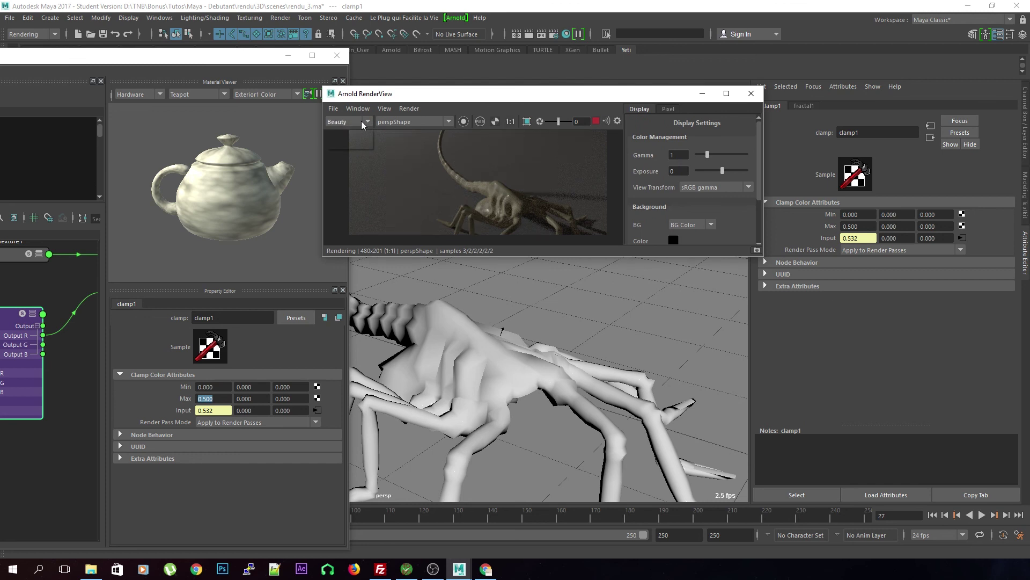
click(355, 123)
click(354, 148)
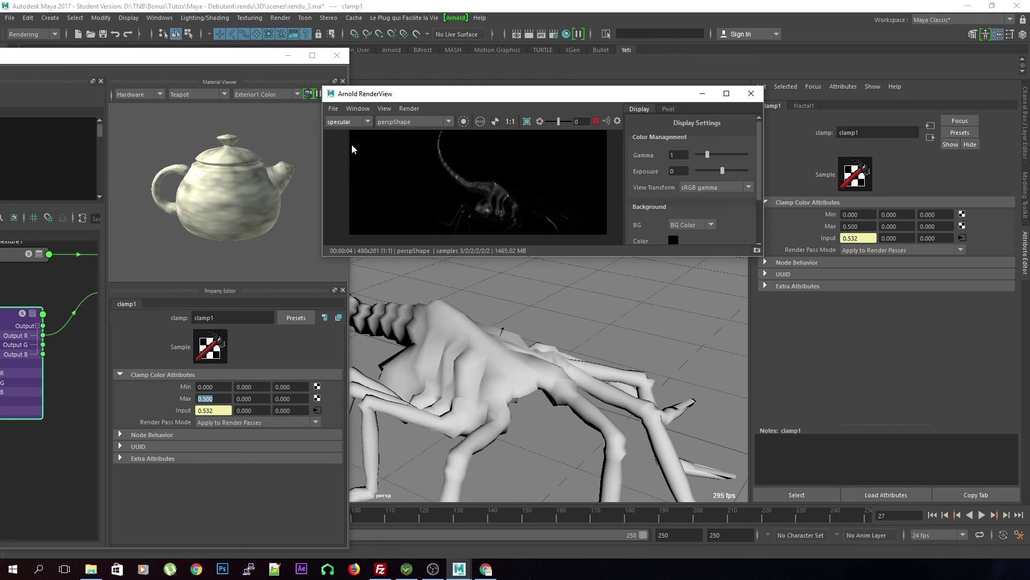
- Try a red Max of 0.1 on clamp1 to compare the specular reflections, and restore it to 0.5
click(231, 400)
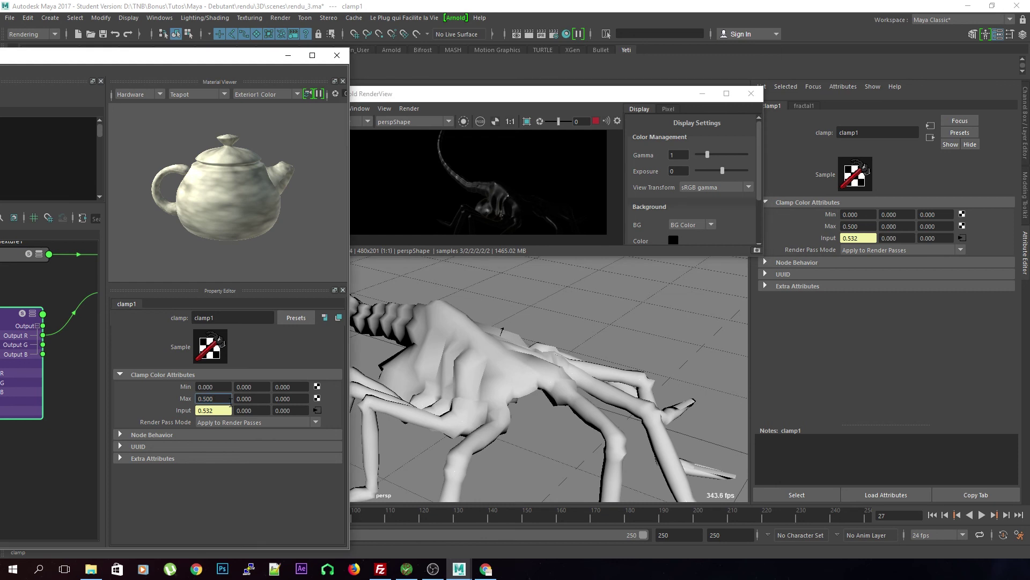
text(1)
key(Return)
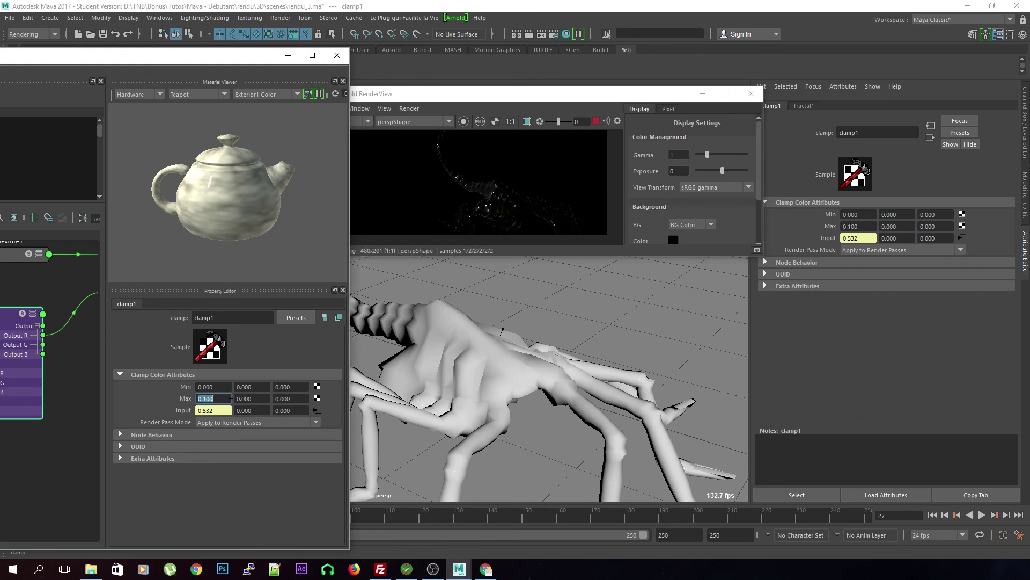
click(217, 398)
double_click(215, 398)
text(0.5)
key(Return)
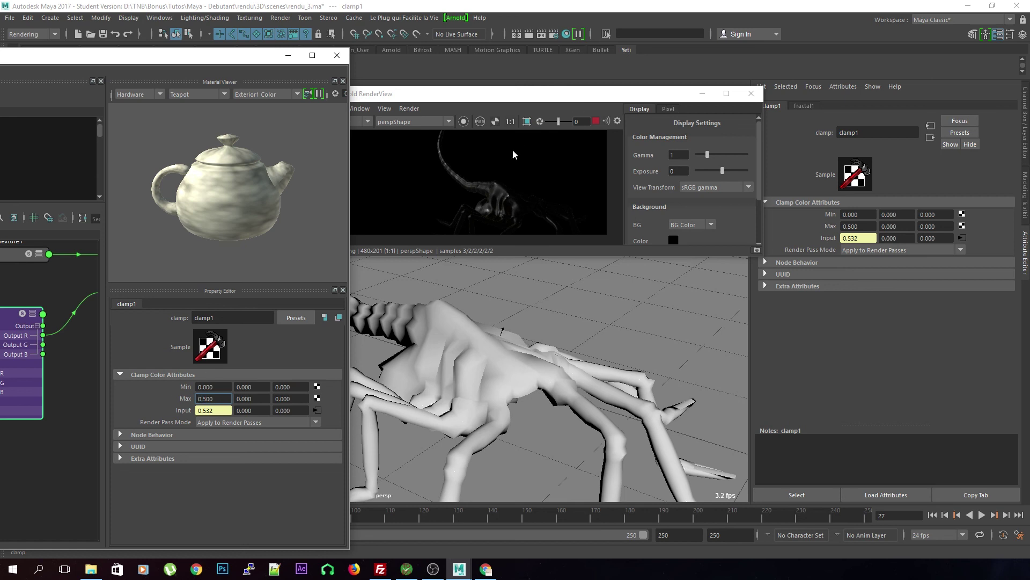
- Move the Hypershade out of the way, switch the RenderView to the Beauty pass and refresh the render
click(596, 121)
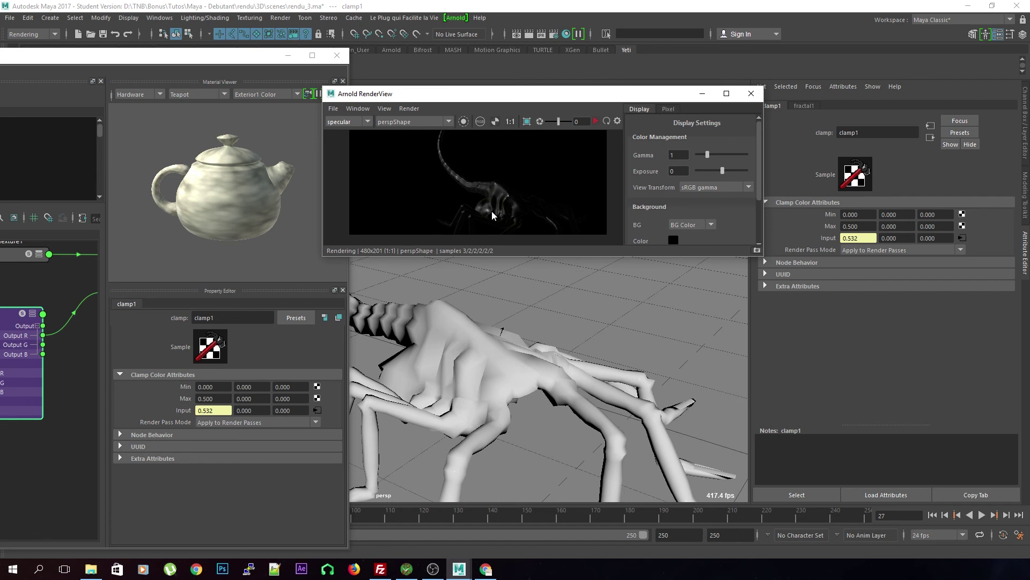
drag(210, 57, 0, 60)
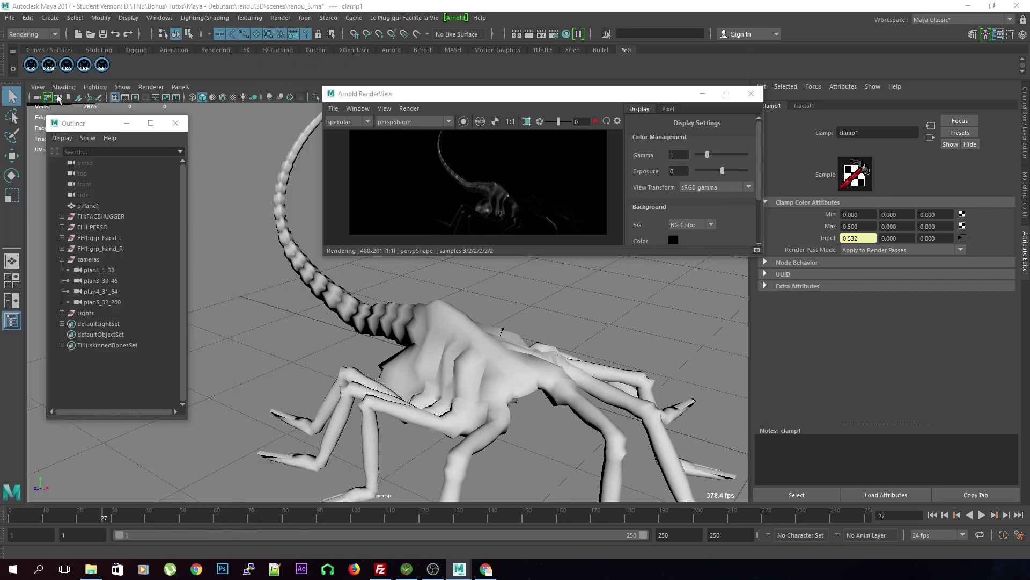
drag(413, 94, 427, 85)
click(365, 112)
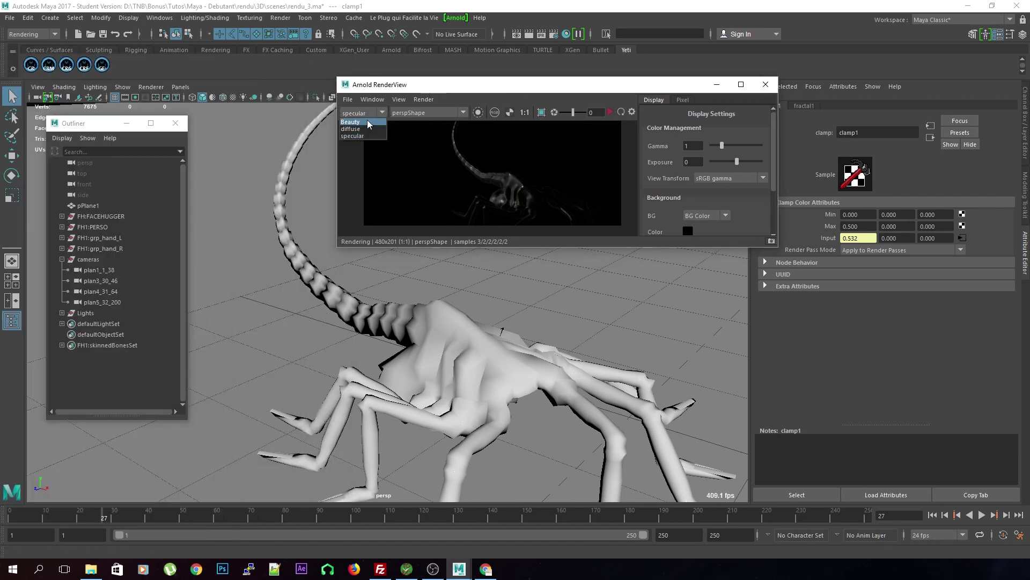
click(368, 122)
click(510, 322)
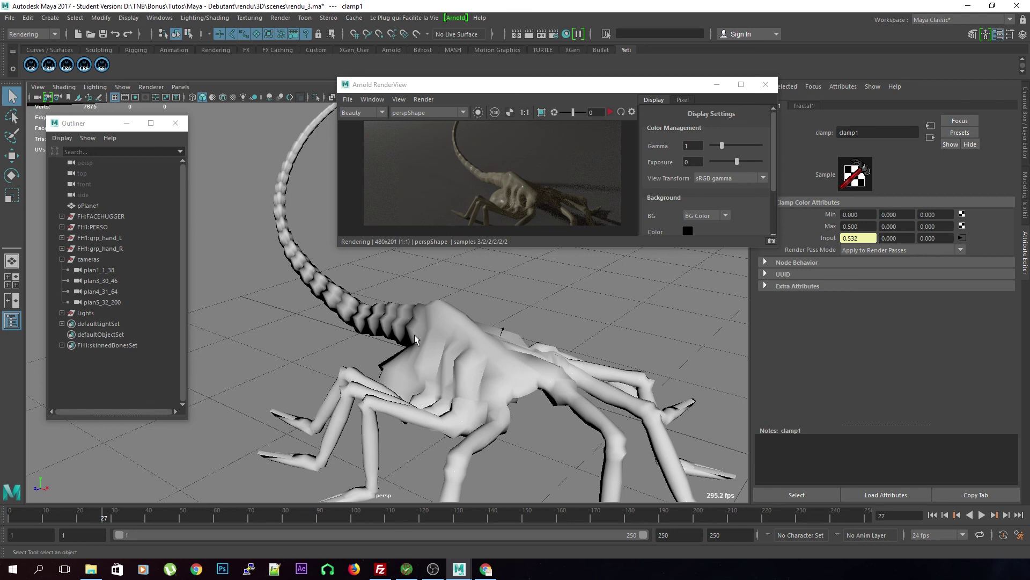
click(610, 113)
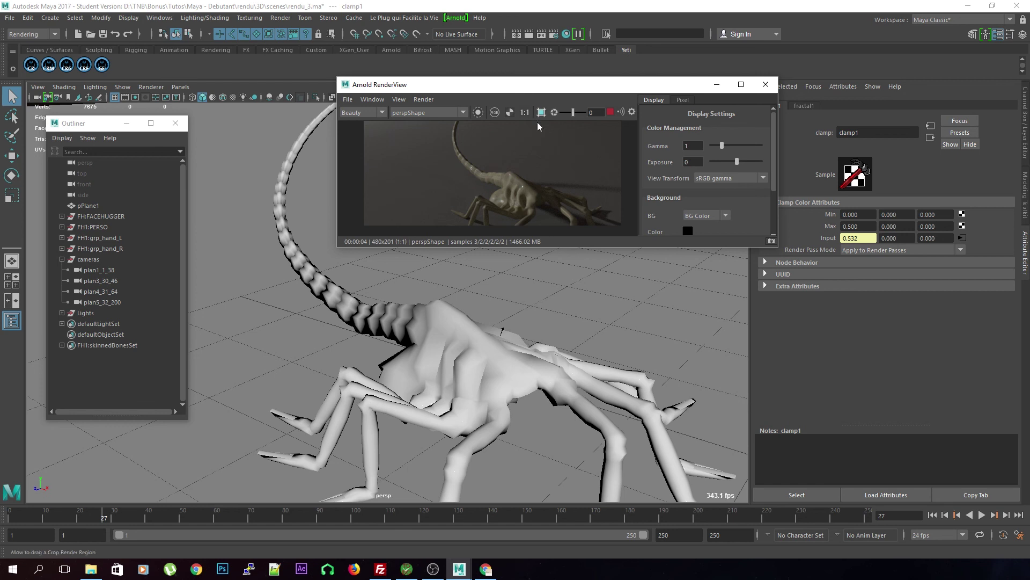
- Set the Subsurface Weight of the alien mesh's shad_alien shader to 1 and preview it in the render
click(477, 336)
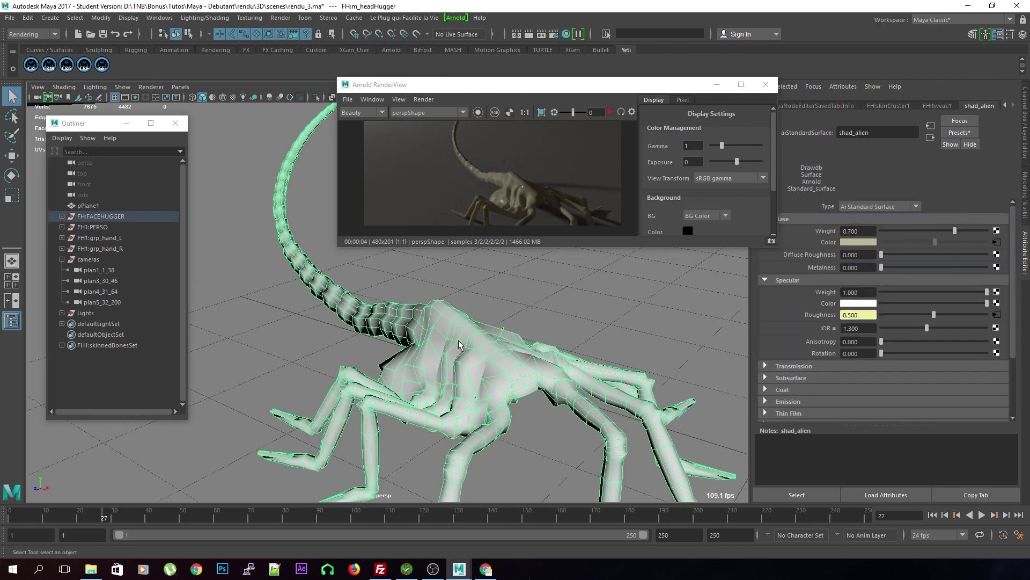
scroll(774, 362, down, 3)
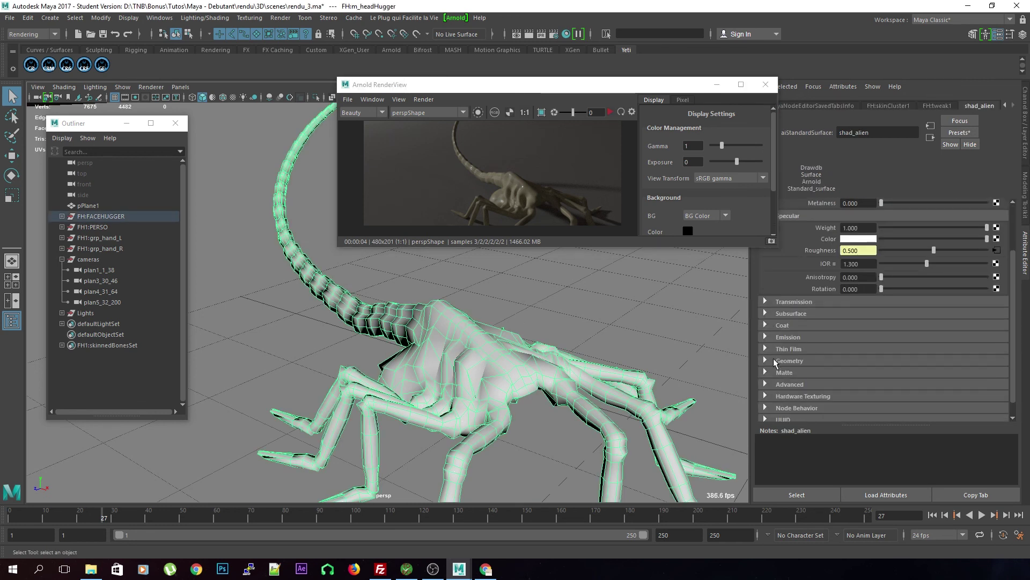
click(797, 316)
click(793, 302)
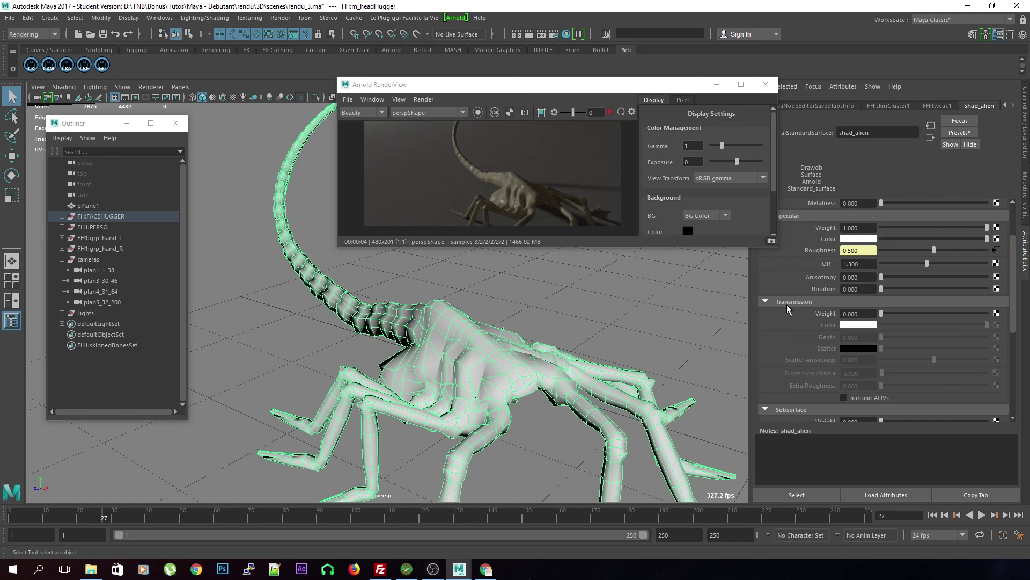
click(766, 302)
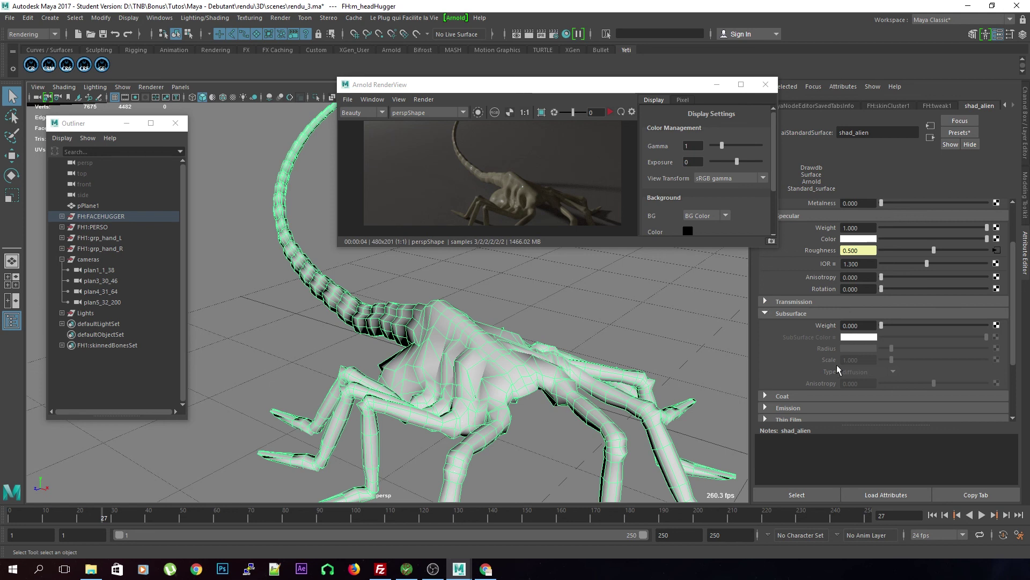
drag(882, 326, 990, 329)
click(610, 112)
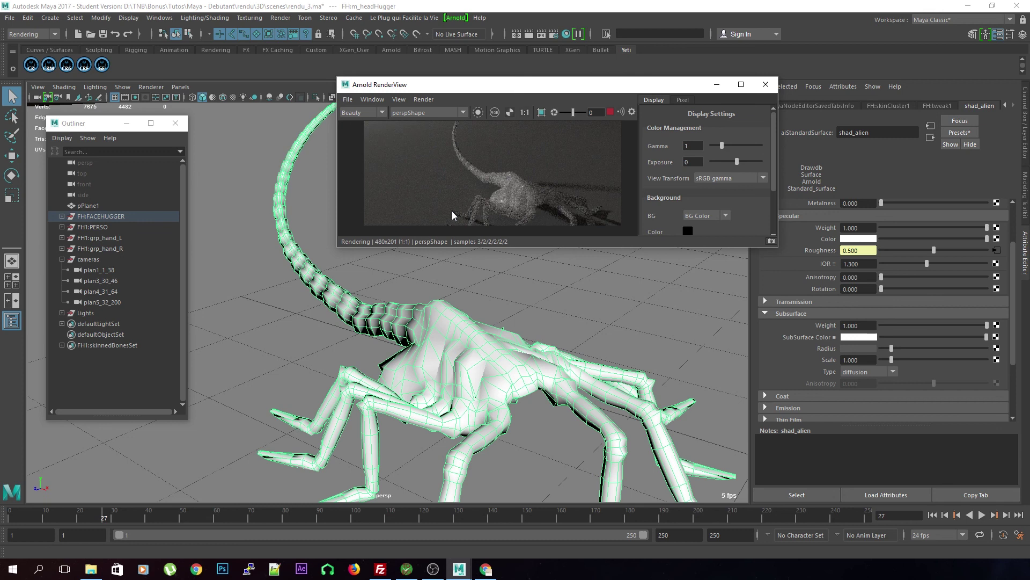
click(611, 110)
- Change shad_alien's SubSurface Color to a saturated, slightly orange red and render the result
scroll(809, 330, down, 2)
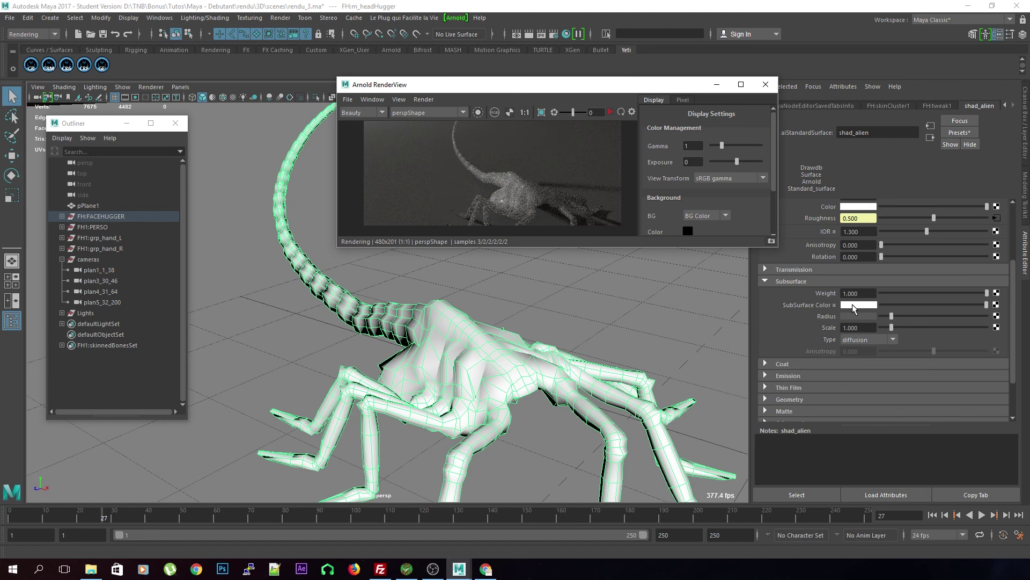
click(852, 303)
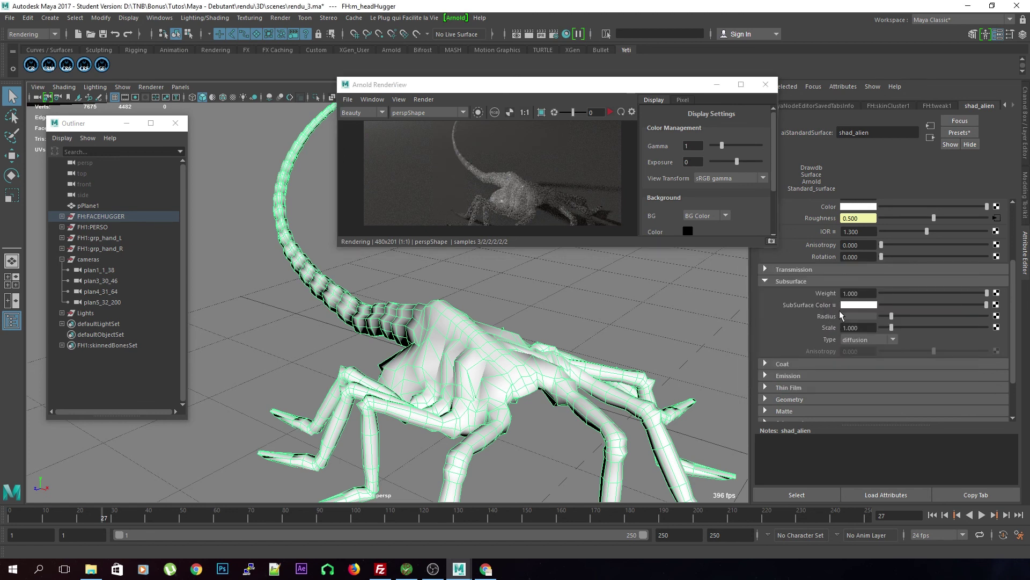
click(857, 304)
click(817, 276)
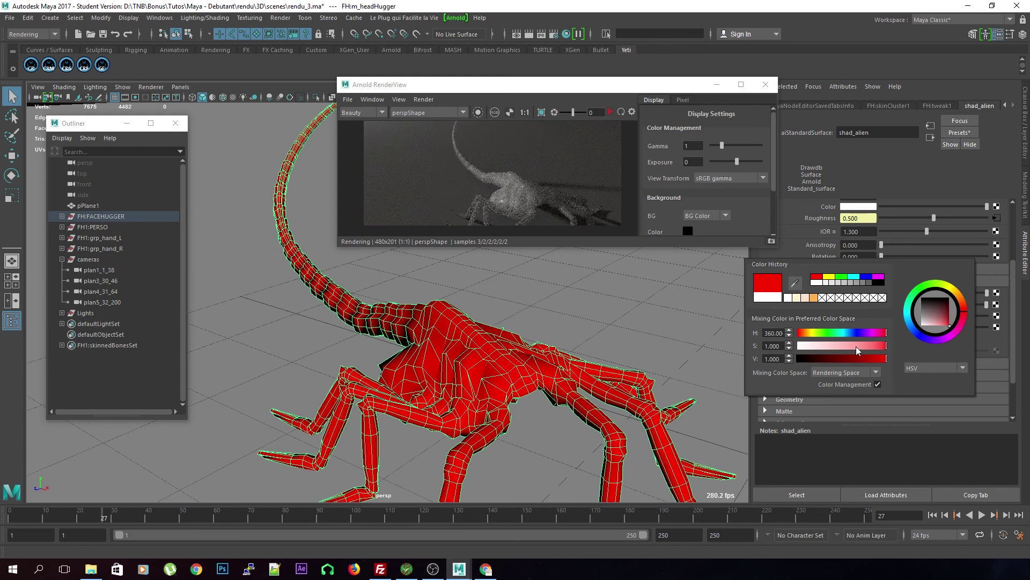
drag(811, 334, 801, 336)
click(610, 112)
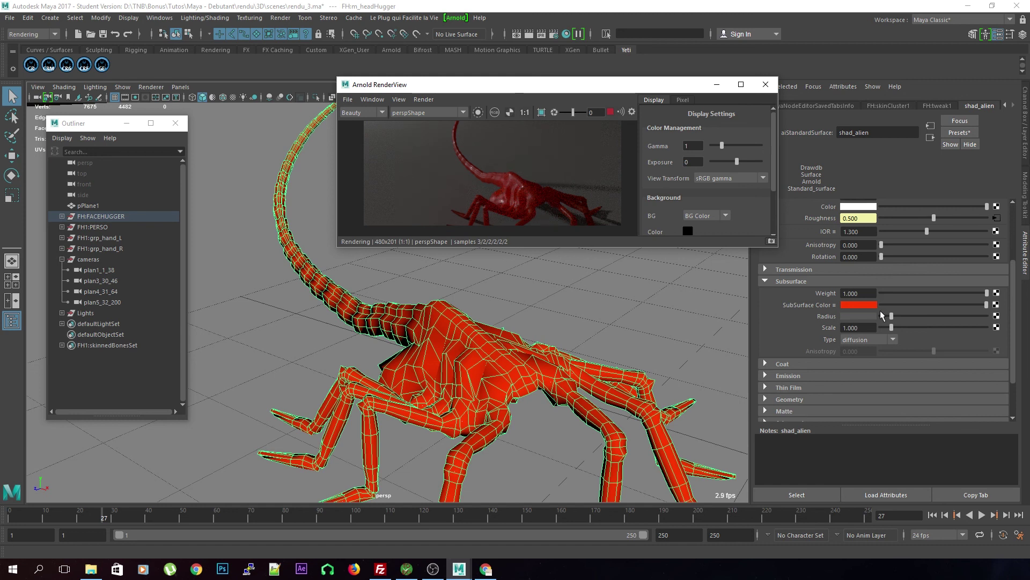
- Raise shad_alien's subsurface Radius to full white and render the creature from a low side angle
drag(891, 318, 1027, 329)
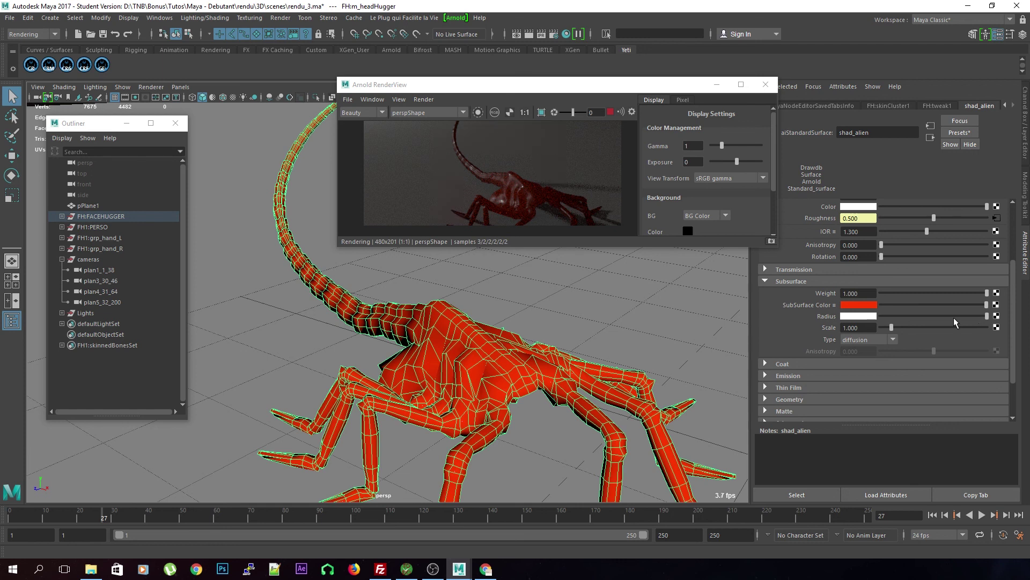
click(611, 112)
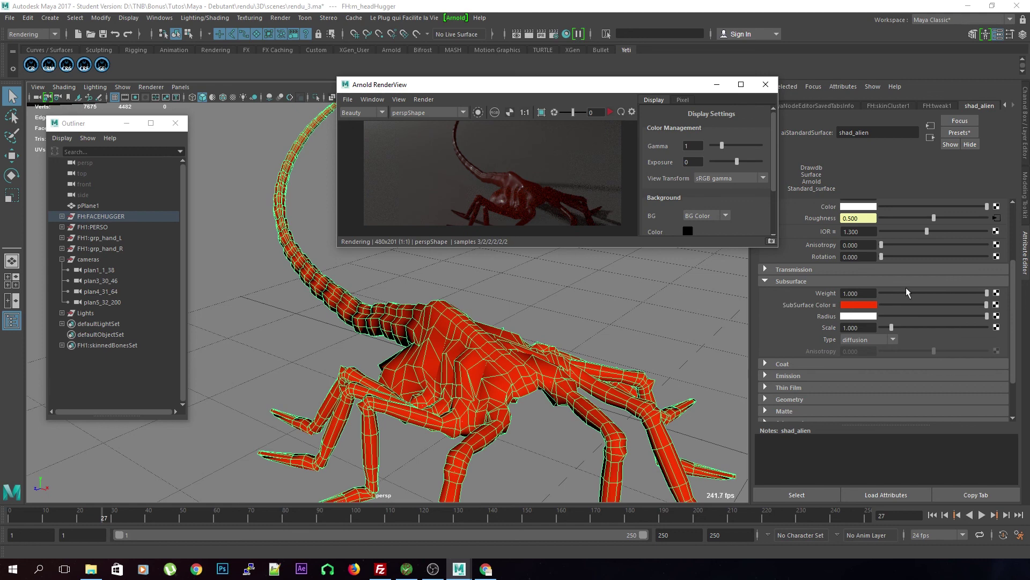
alt+drag(527, 369, 501, 341)
click(610, 113)
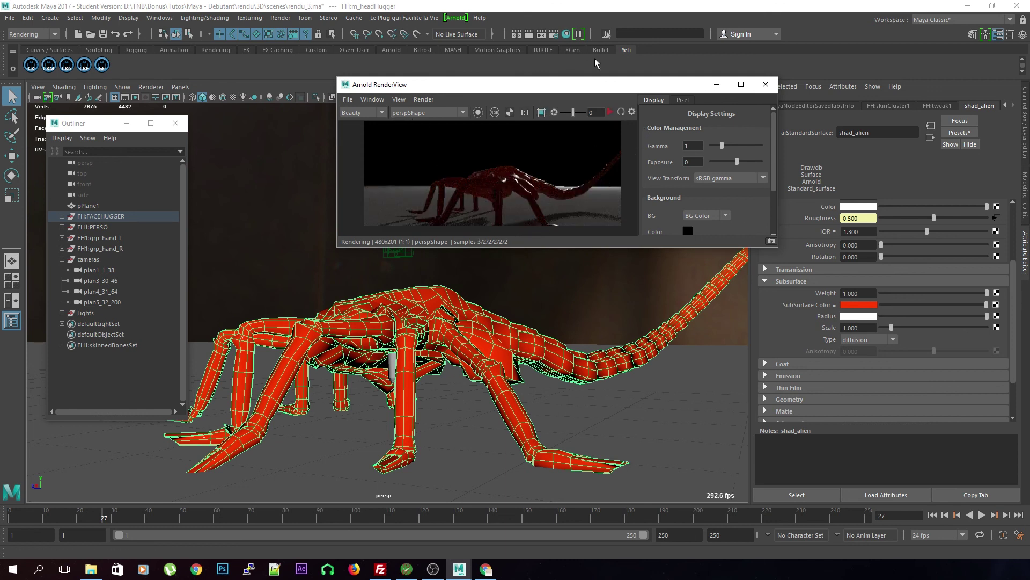
- Add sss to the active AOVs in the Render Settings and close the settings
click(555, 34)
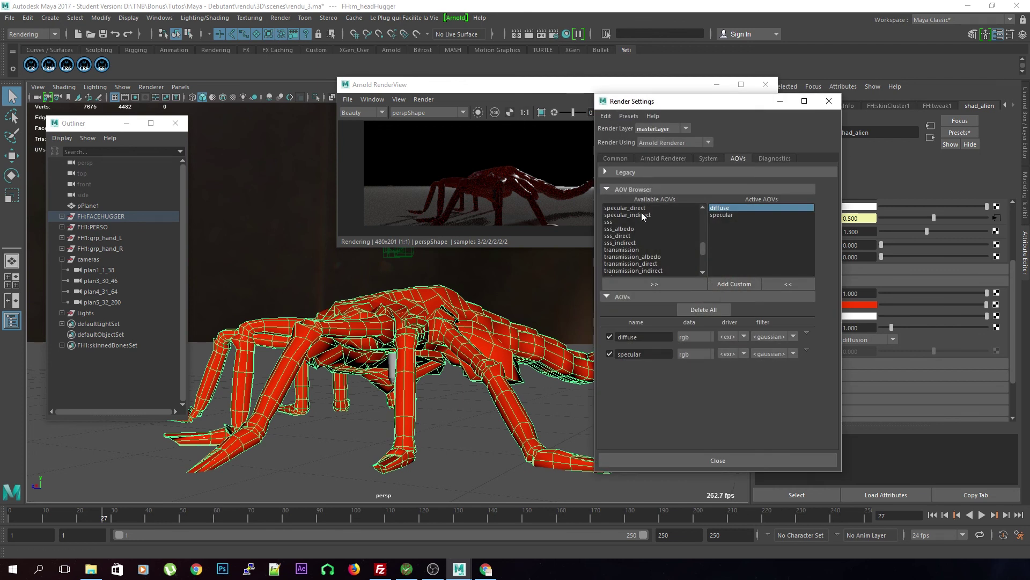
click(642, 222)
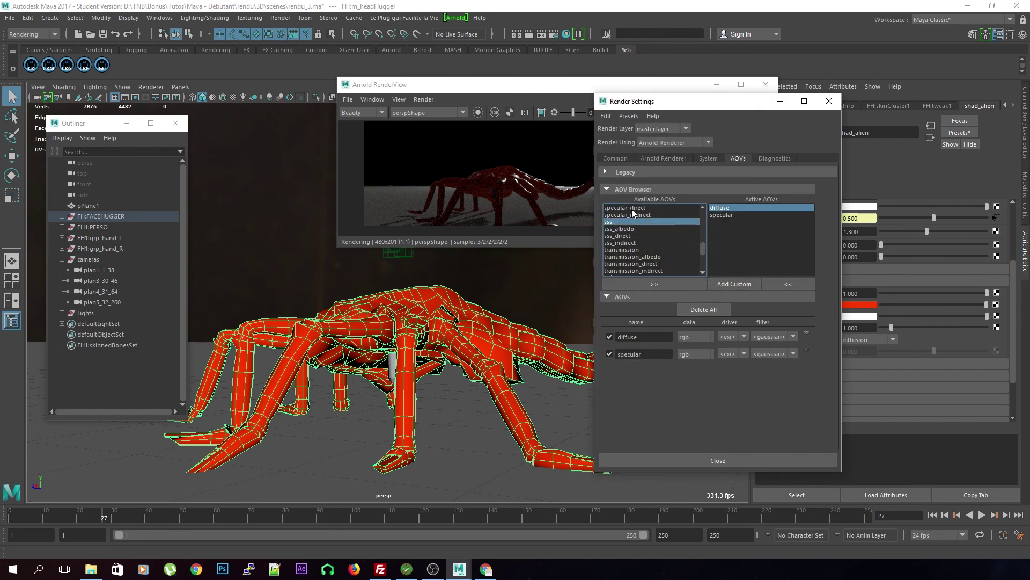
click(608, 280)
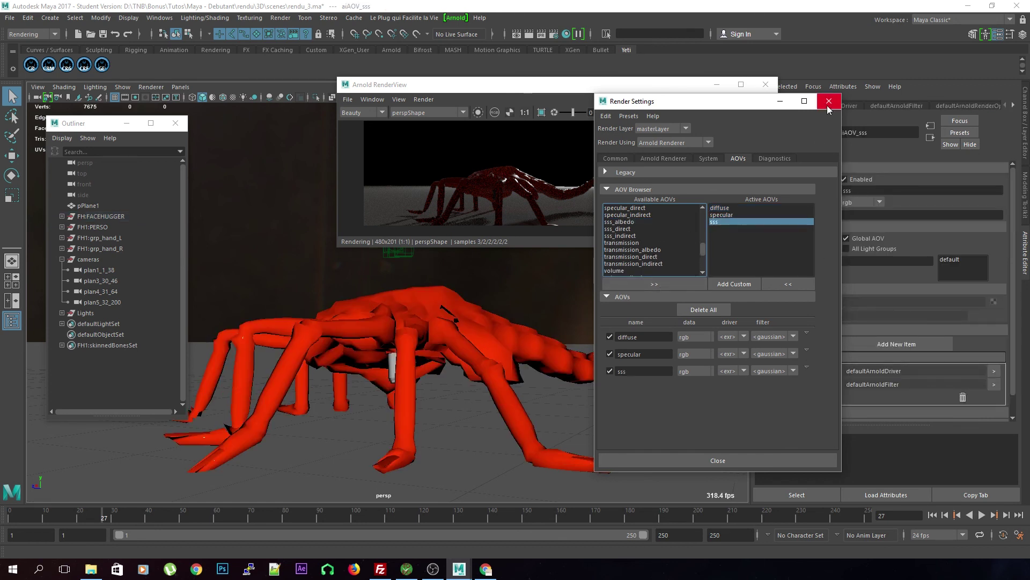
click(829, 101)
- Relaunch the Arnold RenderView and display the sss pass for the creature seen from its front
click(523, 10)
click(456, 18)
click(466, 36)
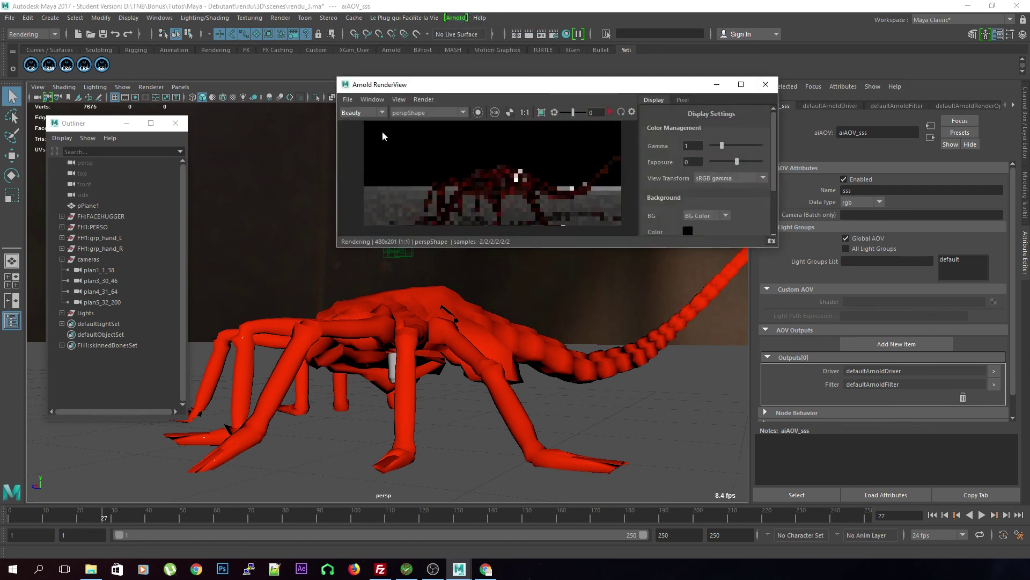
click(356, 112)
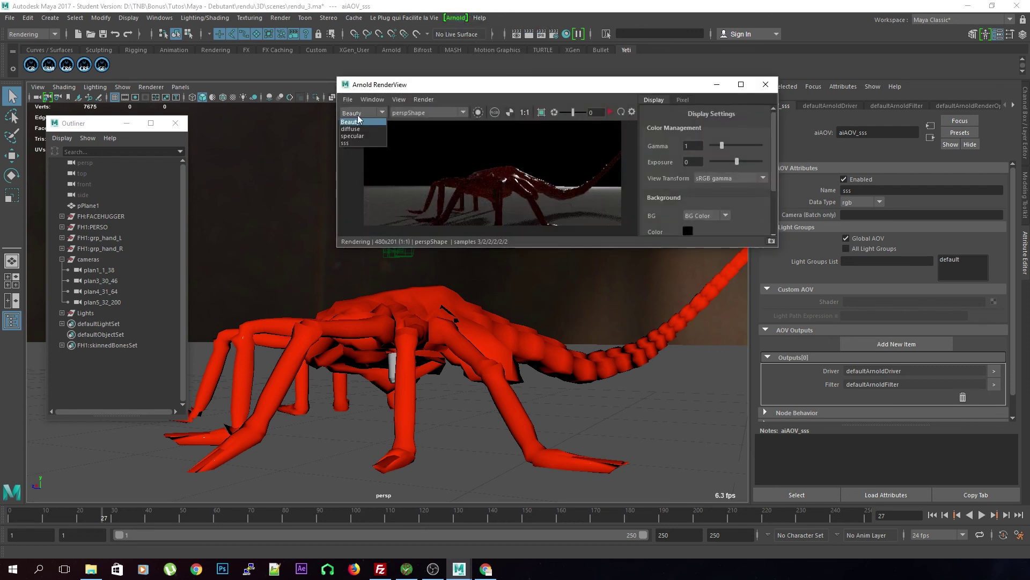
click(363, 143)
alt+drag(497, 338, 589, 351)
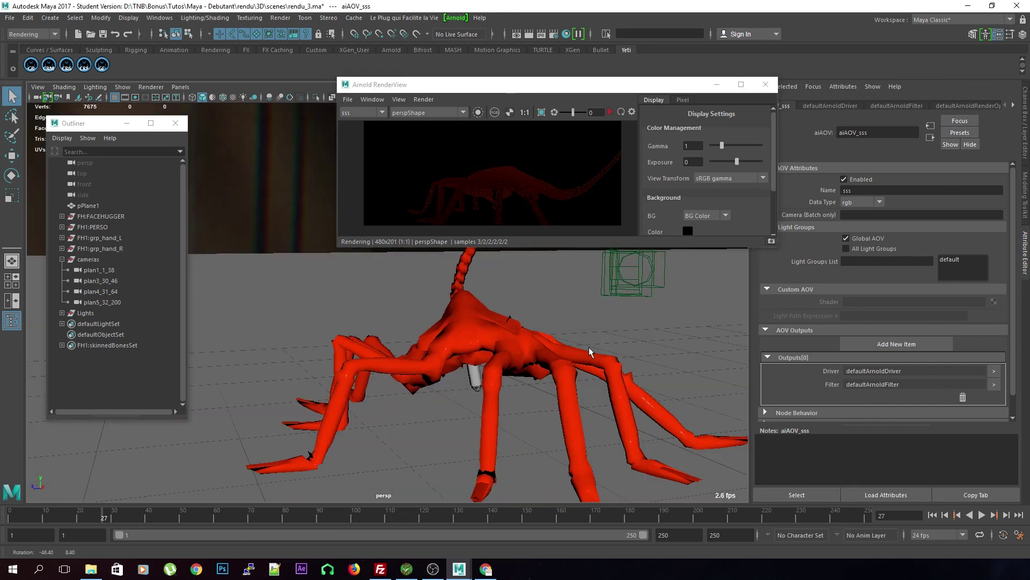
click(610, 114)
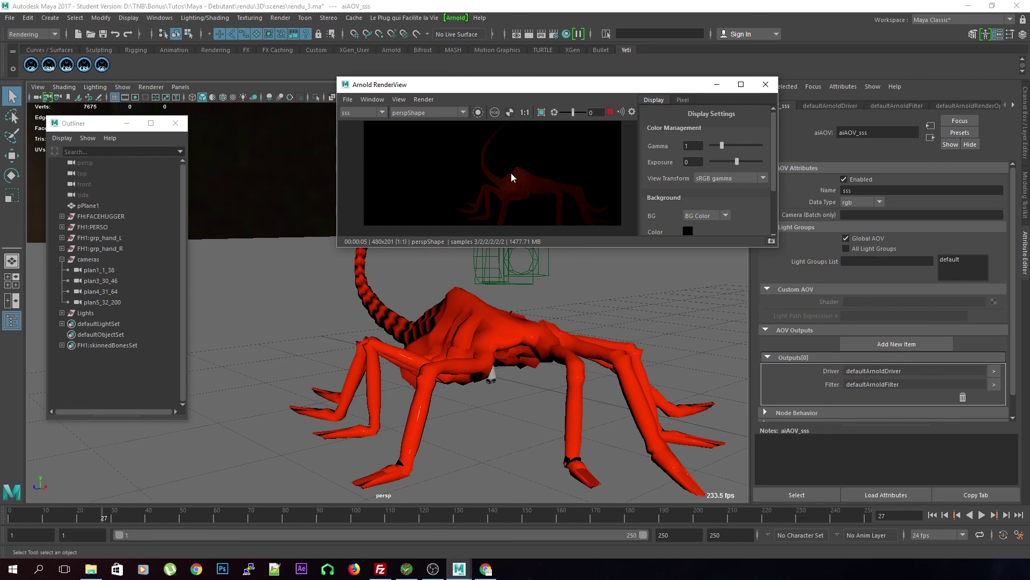
- Lower shad_alien's subsurface Radius to dark grey, set Scale to 1.077 and check the sss pass from several angles
click(520, 378)
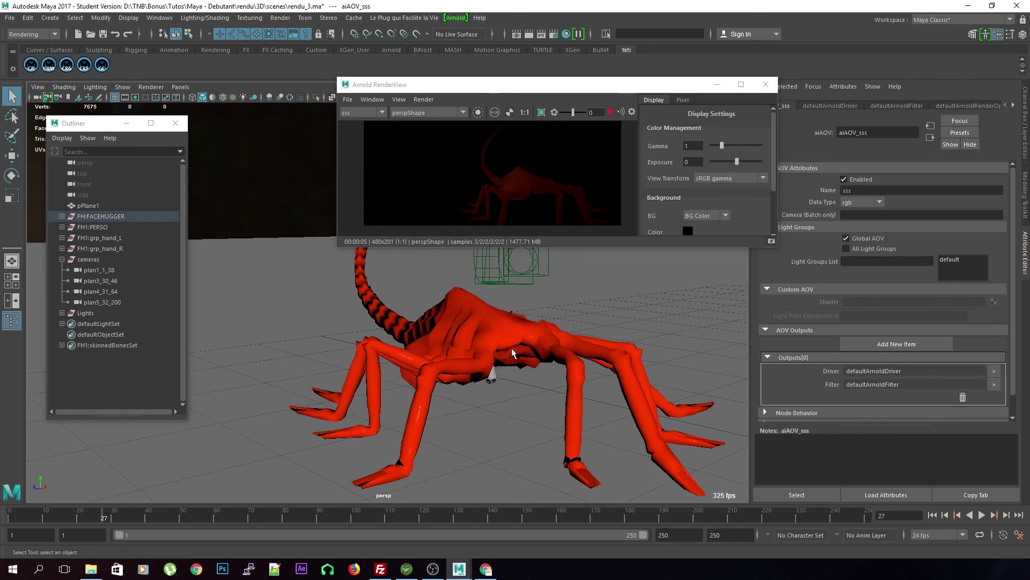
drag(971, 319, 891, 325)
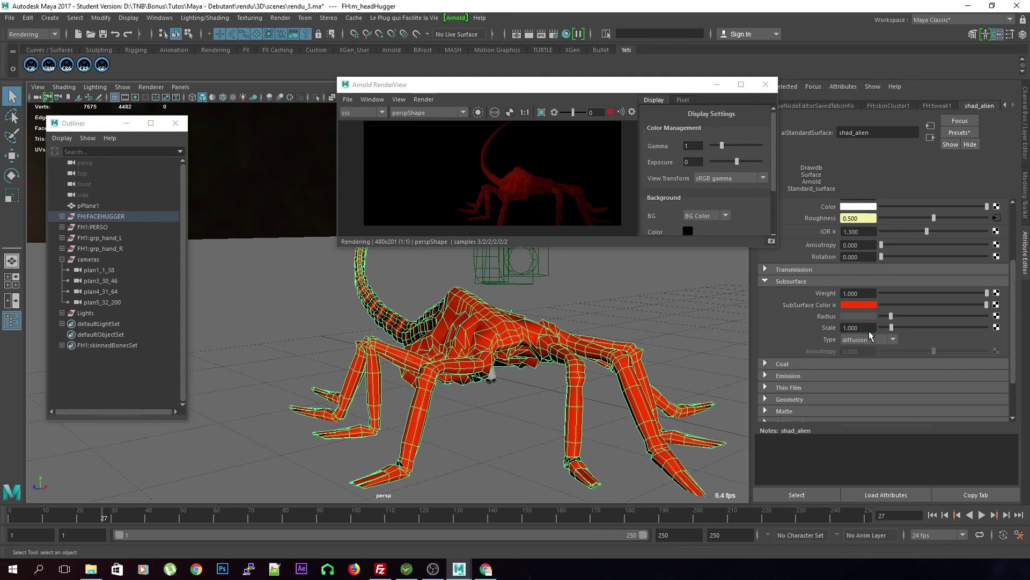
mouse_move(892, 327)
mouse_down()
mouse_move(993, 329)
mouse_move(878, 332)
mouse_up()
click(893, 327)
alt+drag(543, 359, 483, 362)
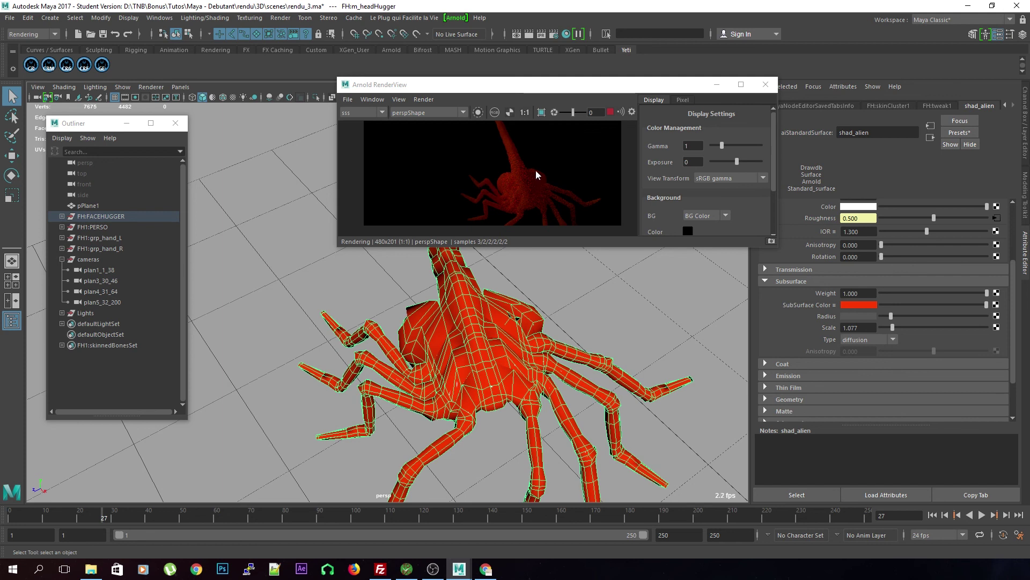
alt+drag(547, 341, 518, 267)
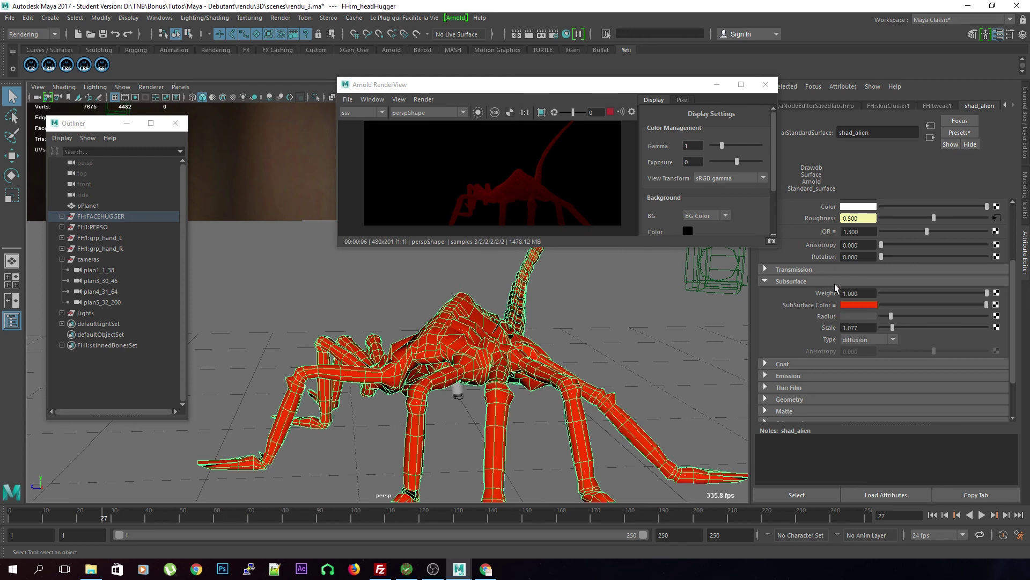
- Set shad_alien's subsurface Scale to 1
double_click(858, 327)
text(1)
key(Return)
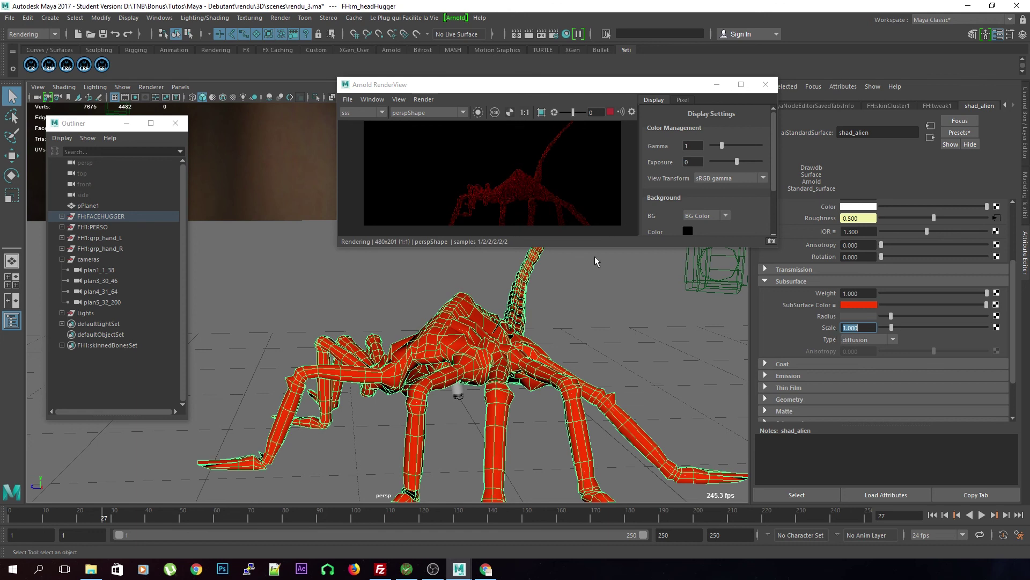
- Test a subsurface Scale of 100 on shad_alien in the sss pass, return it to 1 and stop the render
drag(898, 327, 988, 330)
text(00)
key(Return)
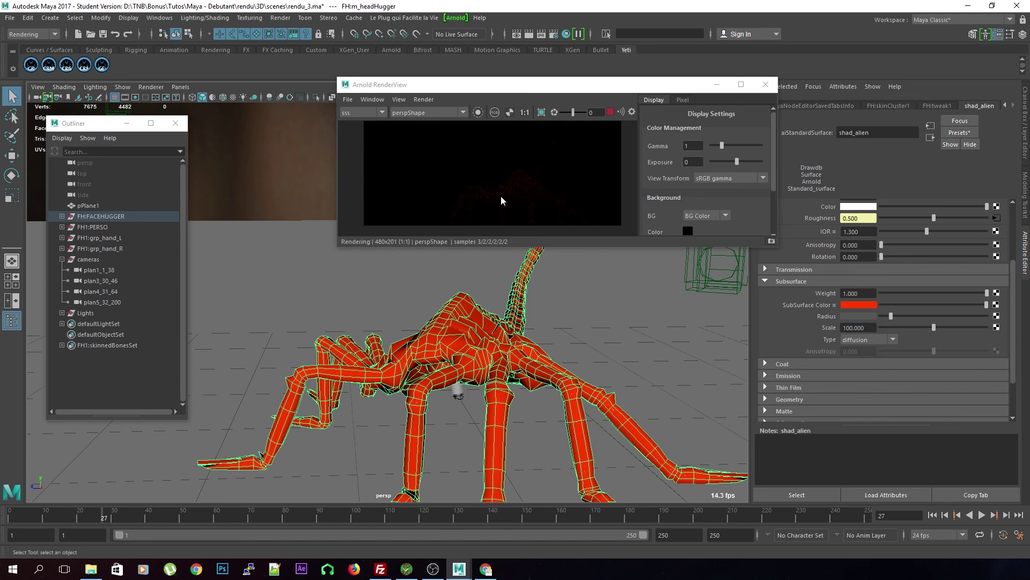
drag(869, 329, 830, 328)
text(1)
key(Return)
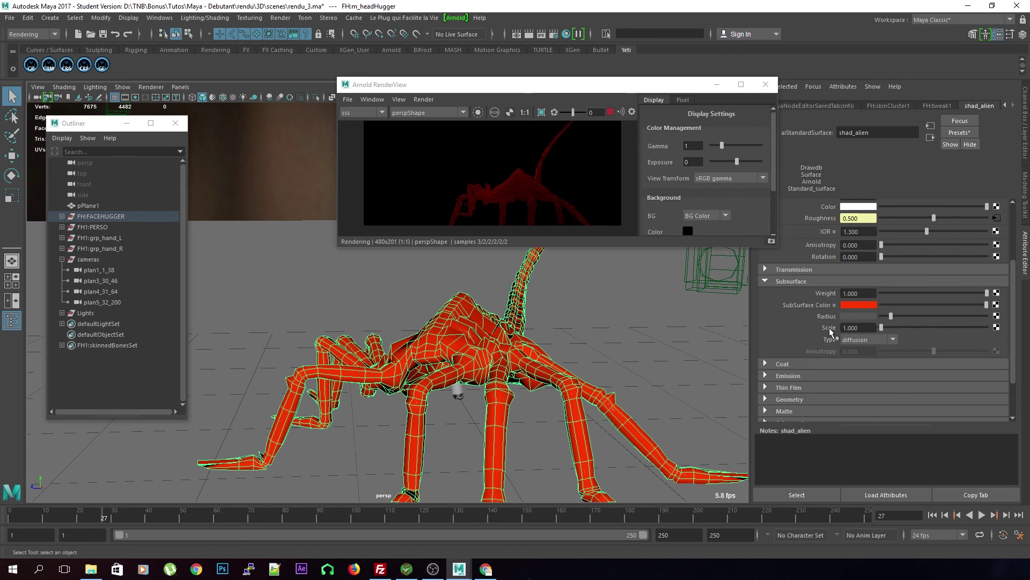
click(611, 113)
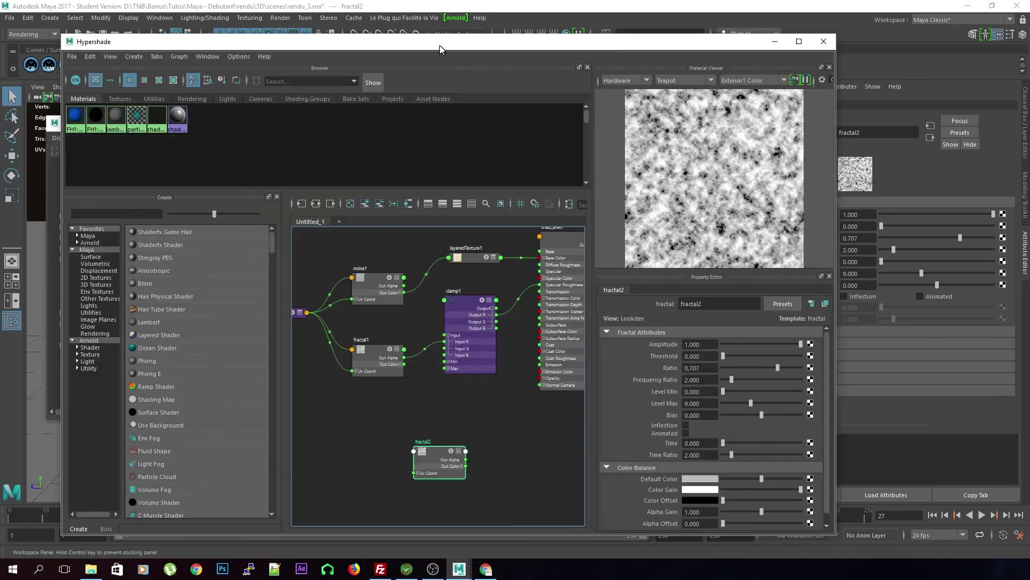
- Place the fractal2 node below fractal1 in the Hypershade graph and connect place2dTexture2 to it
mouse_move(439, 45)
mouse_down()
mouse_move(435, 30)
mouse_move(421, 36)
mouse_up()
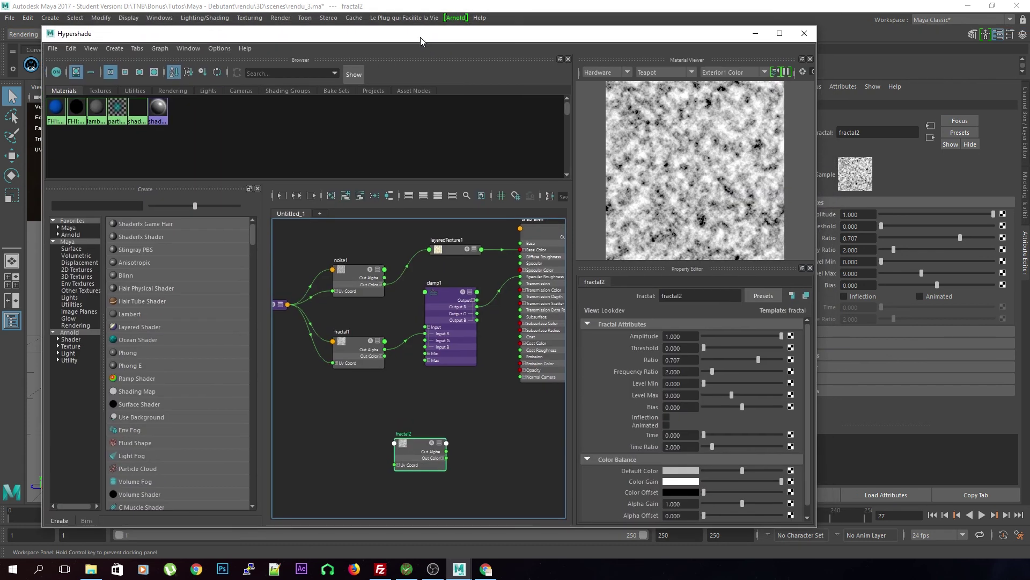
drag(417, 443, 390, 416)
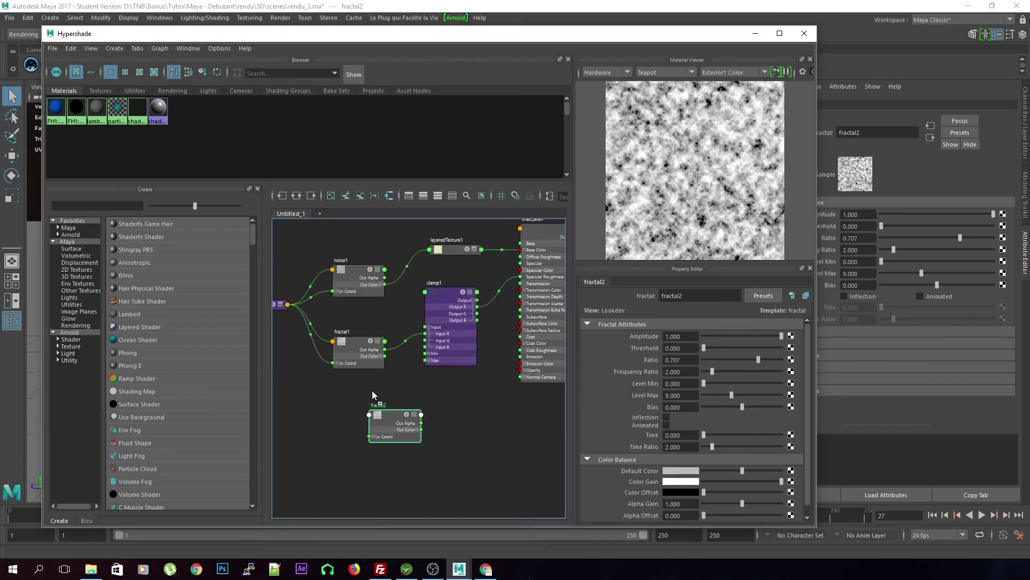
alt+middle_drag(345, 387, 372, 387)
alt+middle_drag(305, 355, 326, 356)
middle_drag(292, 305, 427, 418)
click(387, 415)
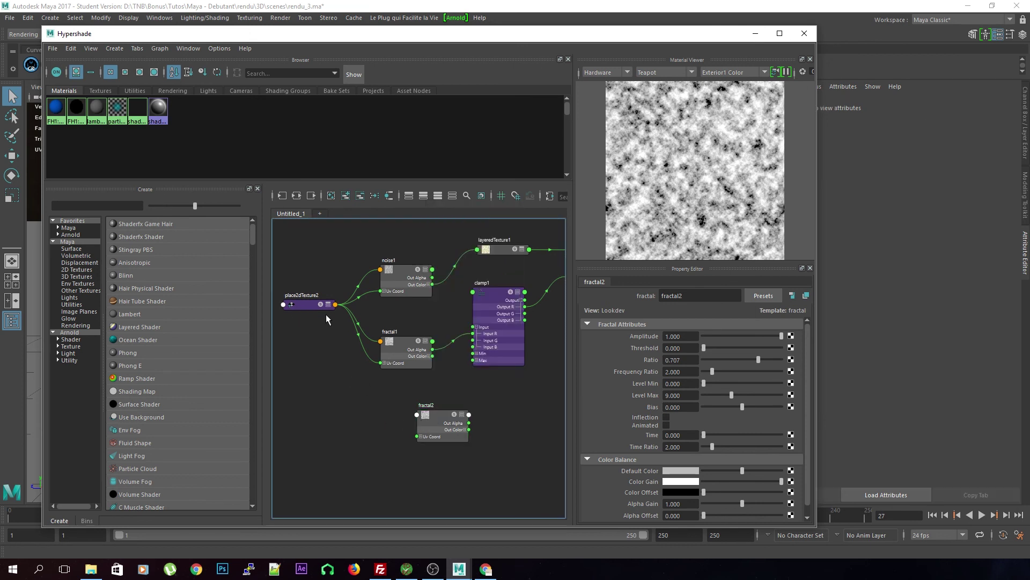
middle_drag(290, 306, 423, 415)
drag(436, 419, 406, 411)
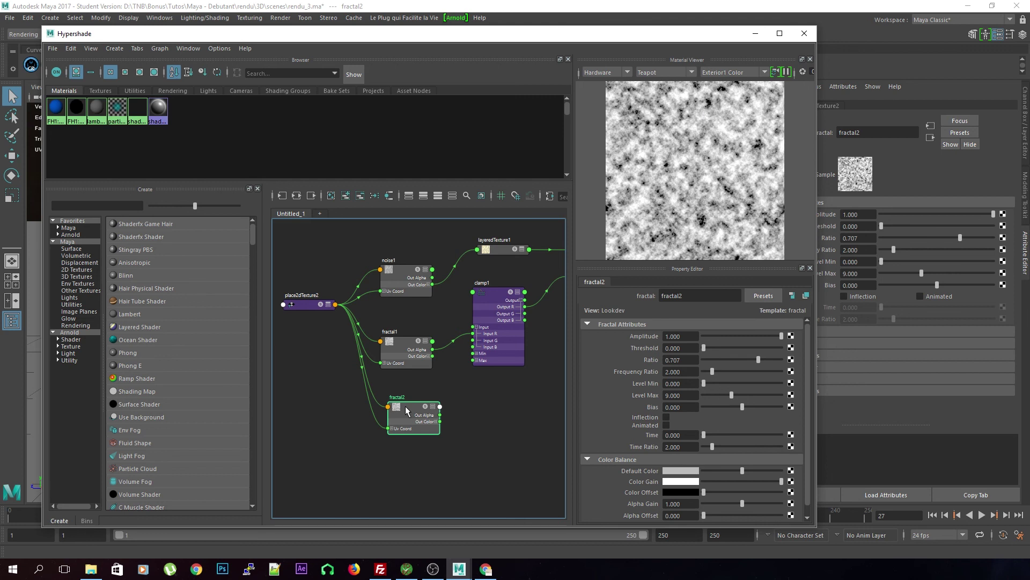
- Duplicate clamp1, place the copy beside fractal2 and connect fractal2's Out Color R to the copy's Input R
alt+middle_drag(554, 433, 392, 413)
click(391, 325)
key(ctrl+d)
drag(464, 439, 437, 397)
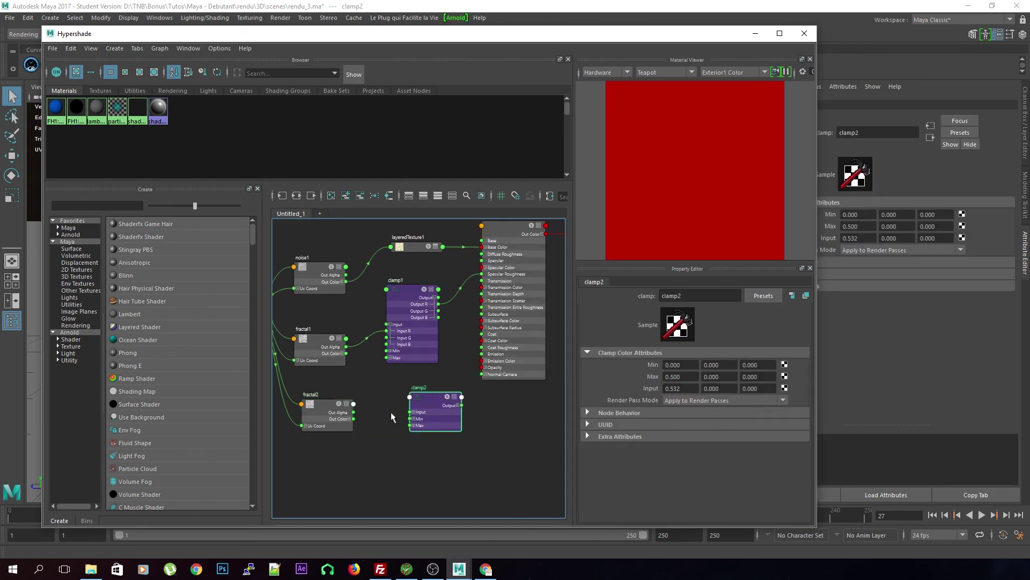
click(350, 419)
drag(353, 424, 396, 397)
click(413, 412)
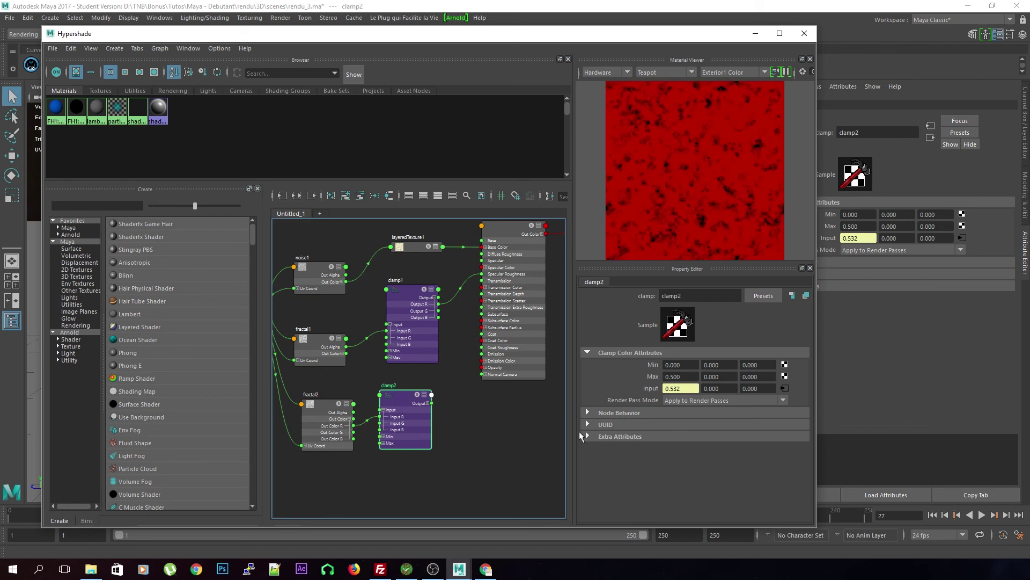
- Set the first Max value of clamp2 to 100 and its first Min value to 1
click(680, 377)
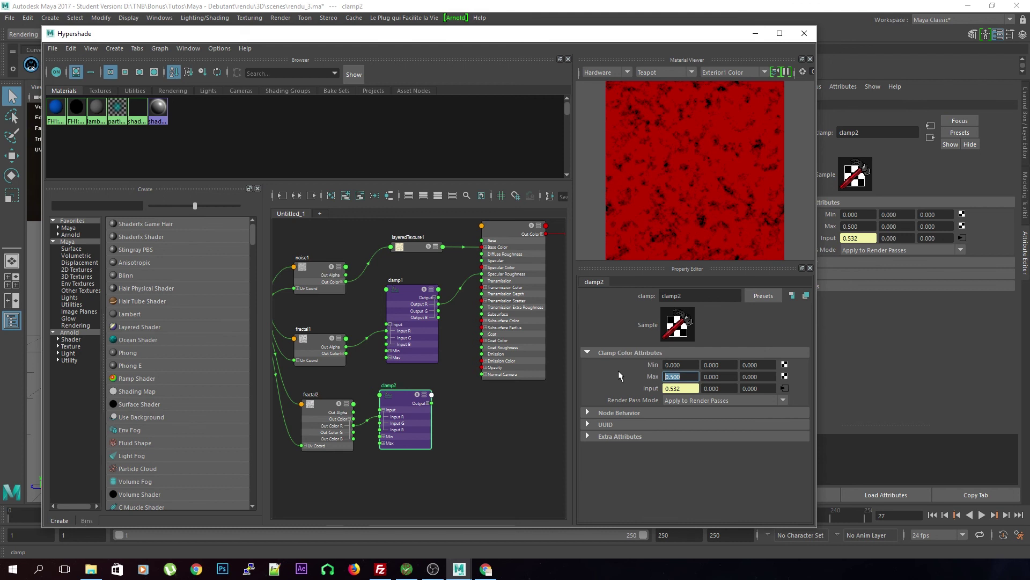
text(100)
key(Return)
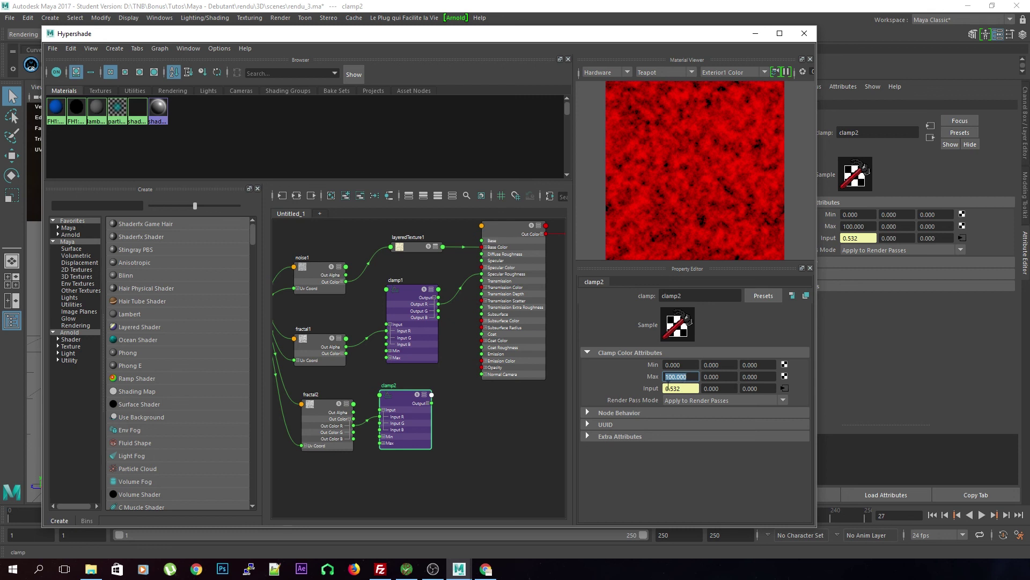
double_click(685, 365)
text(1)
key(Return)
- Select shad_alien in the node graph and try to pull a connection from clamp2's Output R toward it
drag(594, 38, 88, 54)
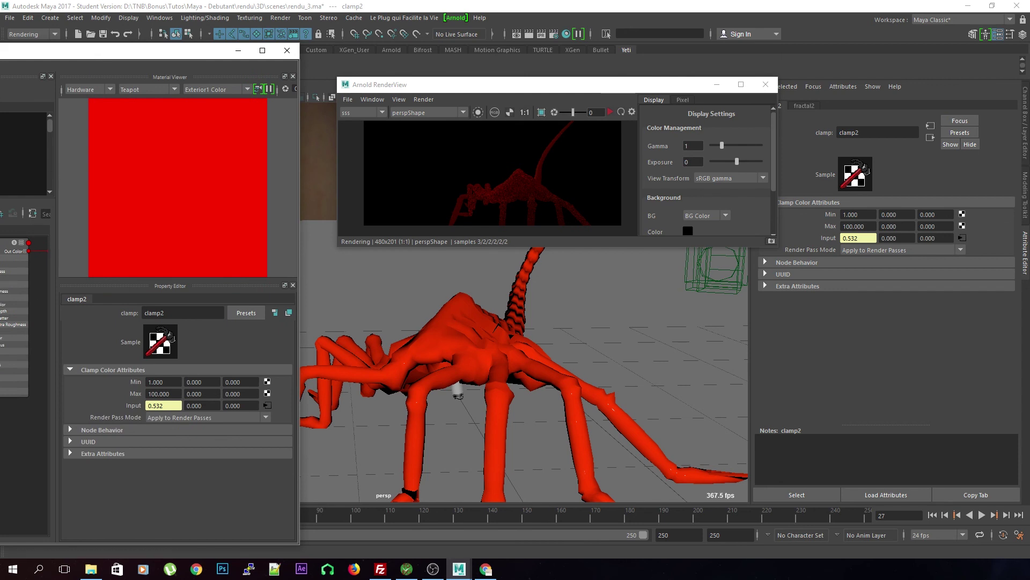
click(10, 266)
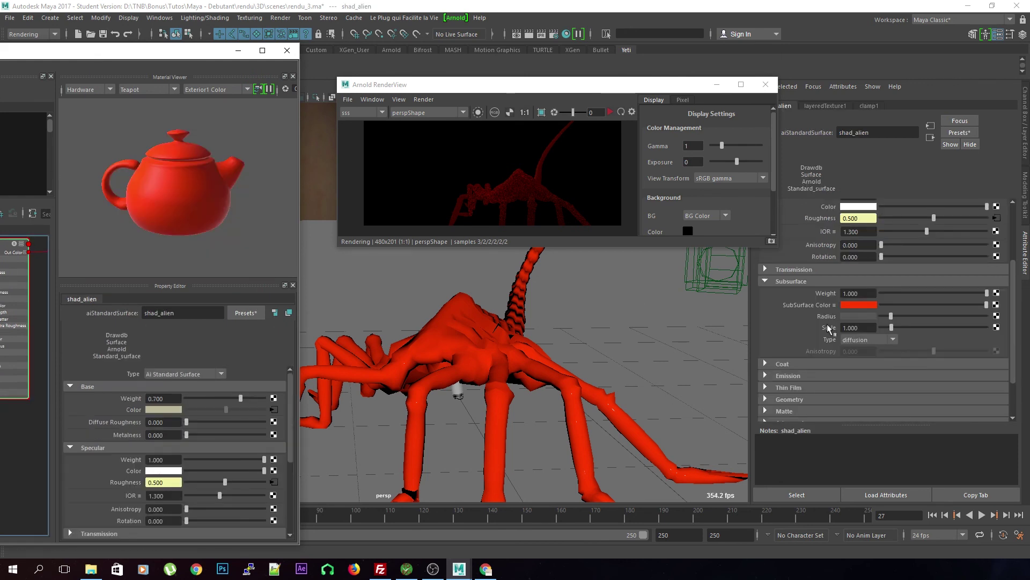
scroll(24, 318, up, 3)
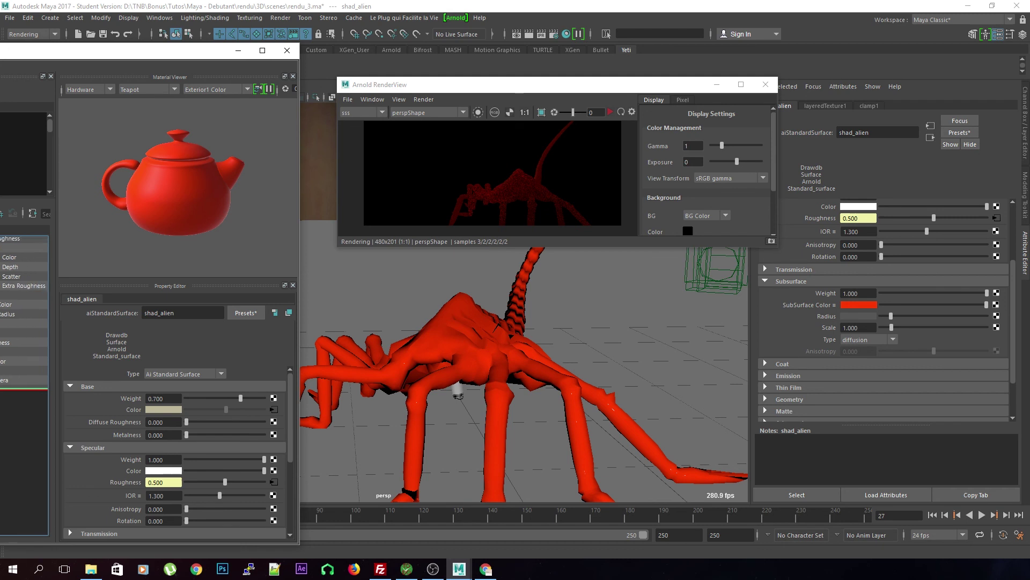
drag(134, 49, 455, 50)
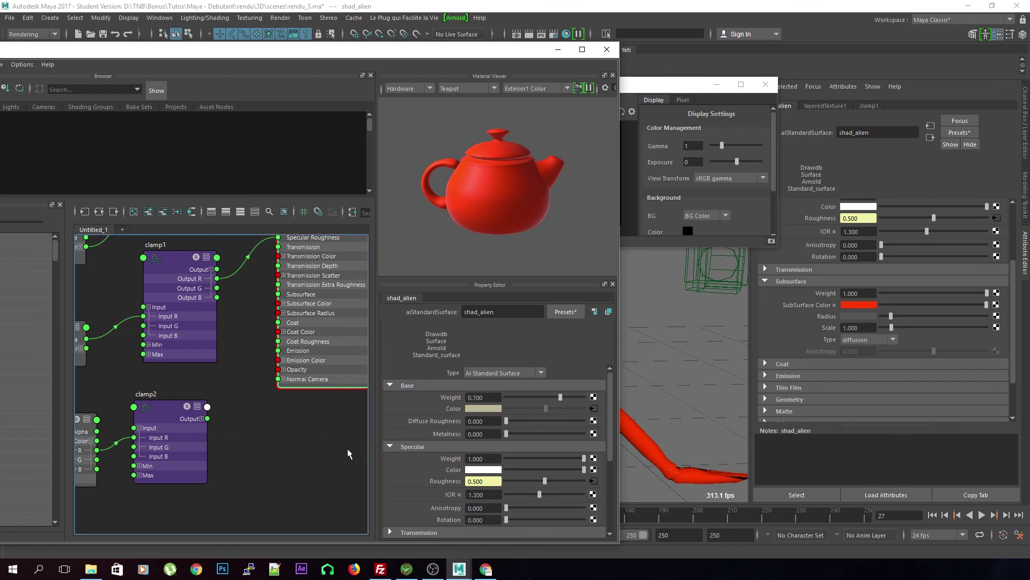
alt+middle_drag(347, 448, 342, 459)
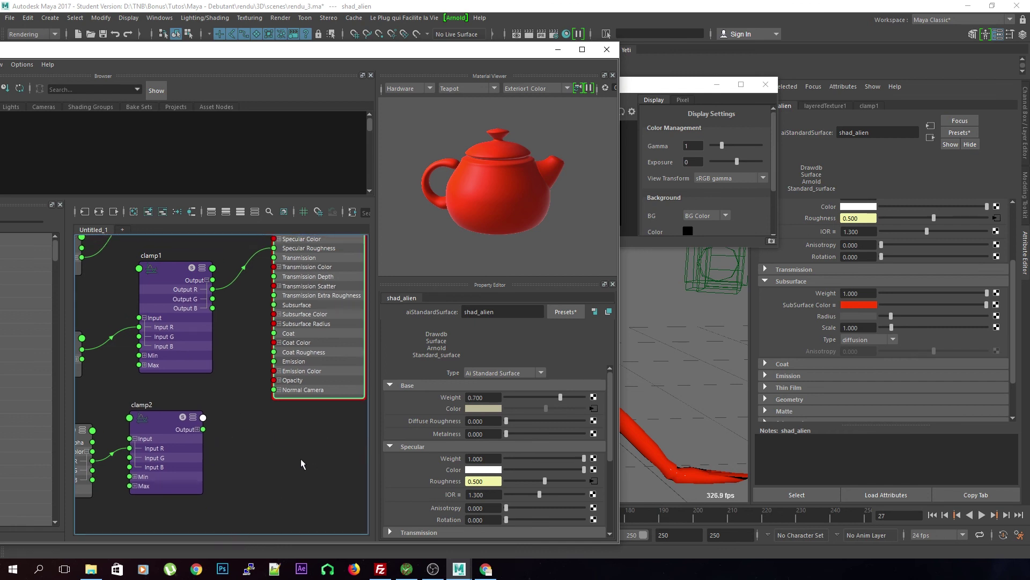
click(203, 429)
drag(204, 439, 239, 424)
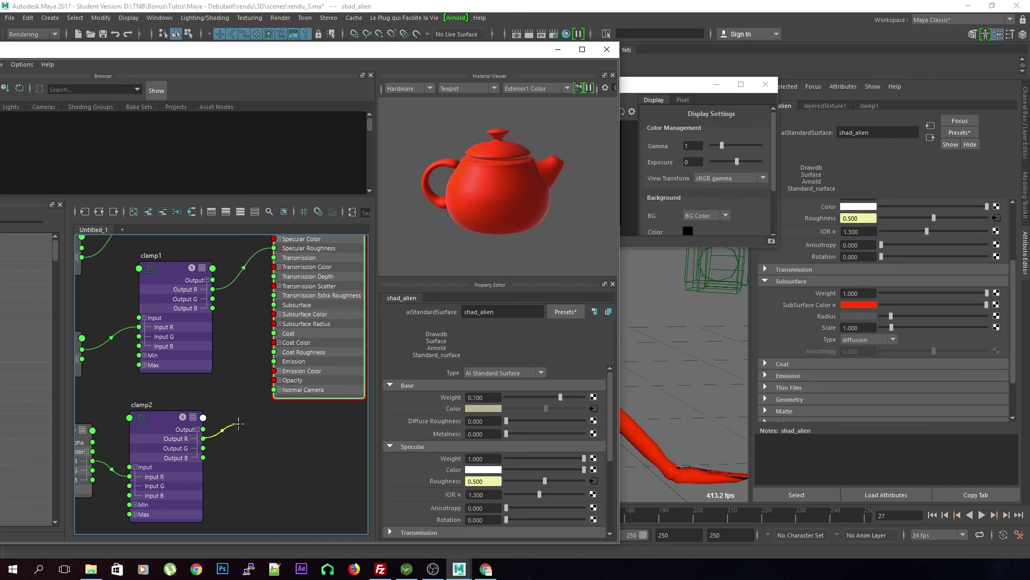
drag(238, 424, 240, 423)
- Set clamp2's first Max value to 1 and first Min value to 0, and connect its Output to shad_alien's Subsurface Radius
click(169, 443)
drag(492, 394, 445, 385)
text(1)
key(Return)
text(000)
key(Return)
drag(203, 430, 274, 324)
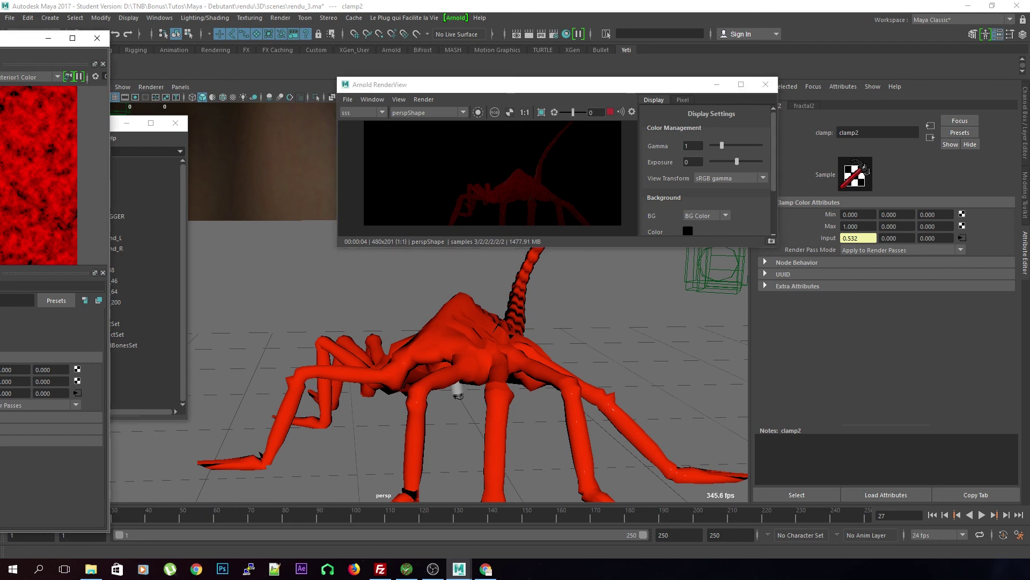
drag(19, 38, 124, 42)
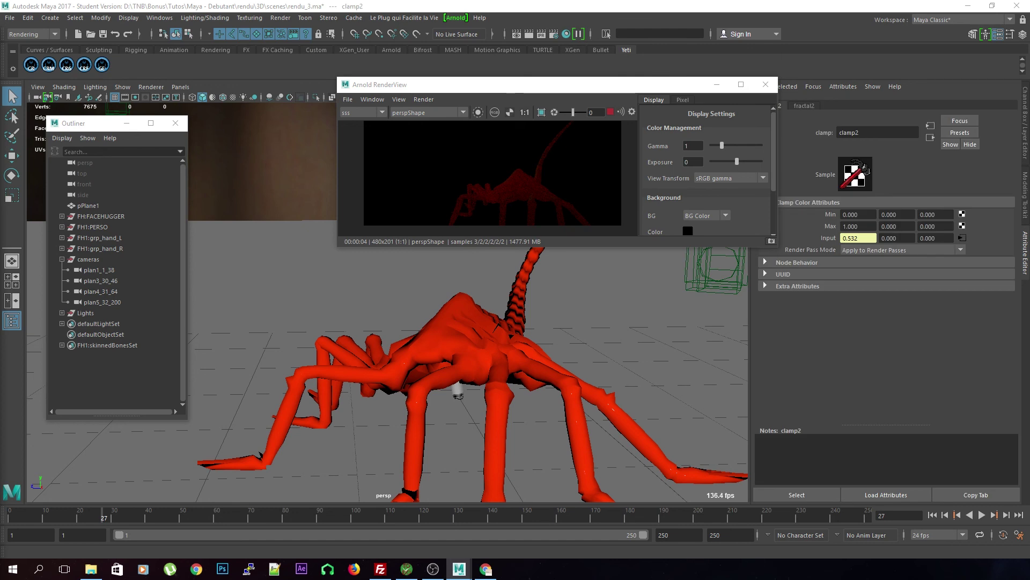
- Try first Max values of 0.5, 1 and 2 on clamp2 while checking the creature's sss pass
drag(864, 226, 829, 228)
text(0.5)
key(Return)
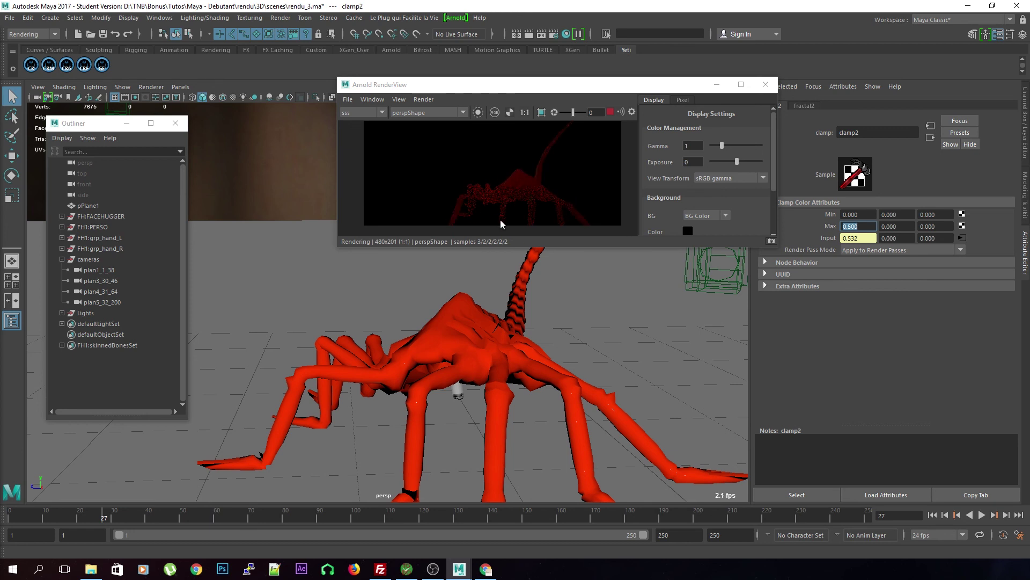
click(868, 231)
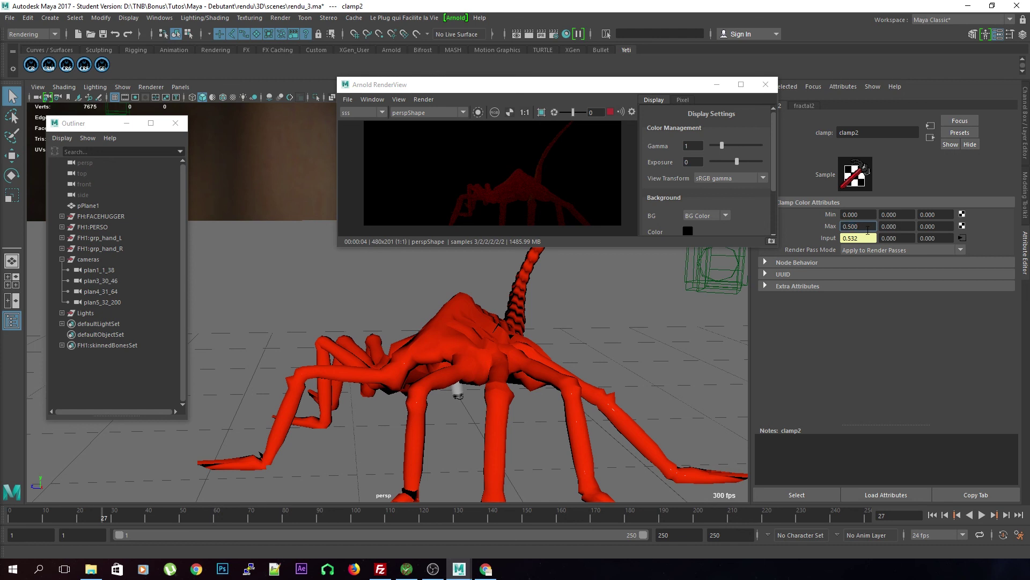
key(BackSpace)
key(BackSpace)
key(BackSpace)
text(1)
key(Return)
text(2)
key(Return)
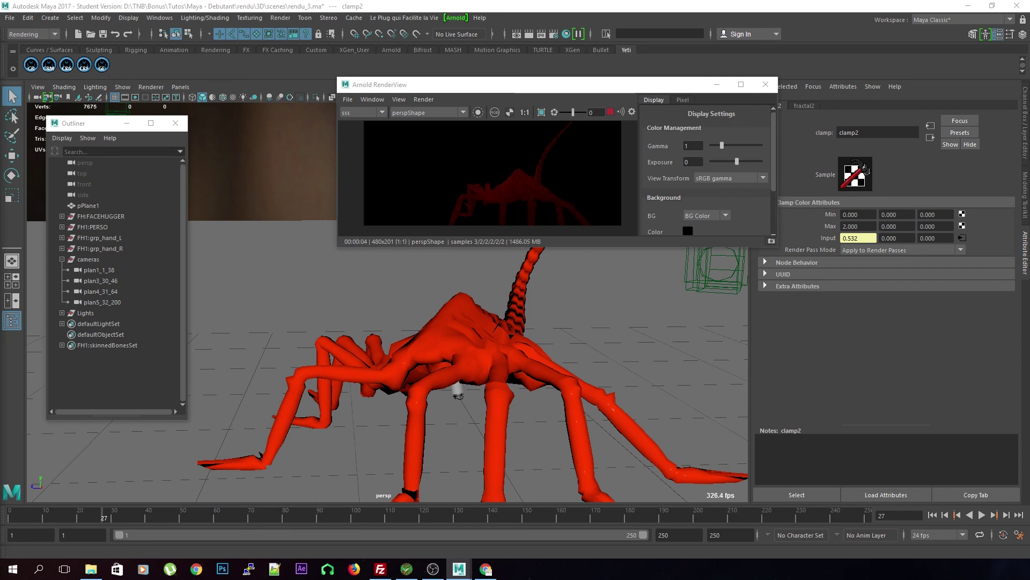
- Test fractal2 with Amplitude 1 and Threshold 0.367 in a closer sss render, then return the Threshold to 0
drag(0, 64, 569, 78)
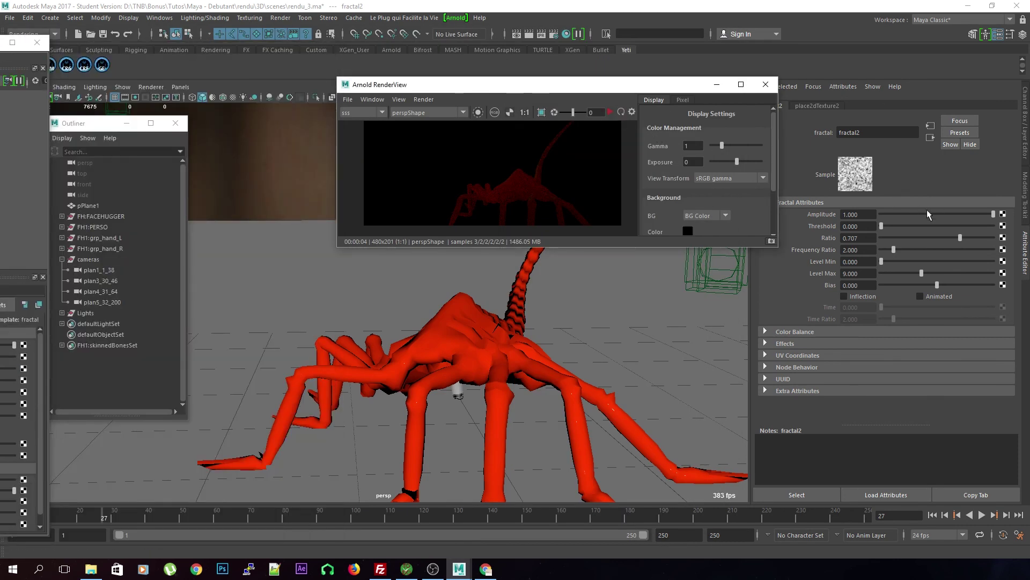
drag(993, 214, 968, 215)
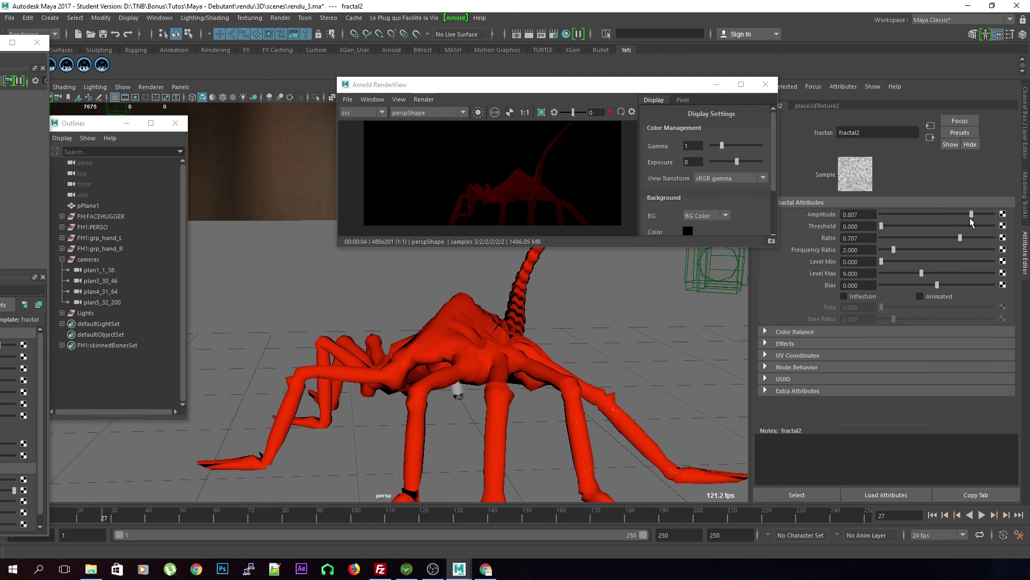
drag(883, 225, 922, 226)
drag(969, 214, 994, 214)
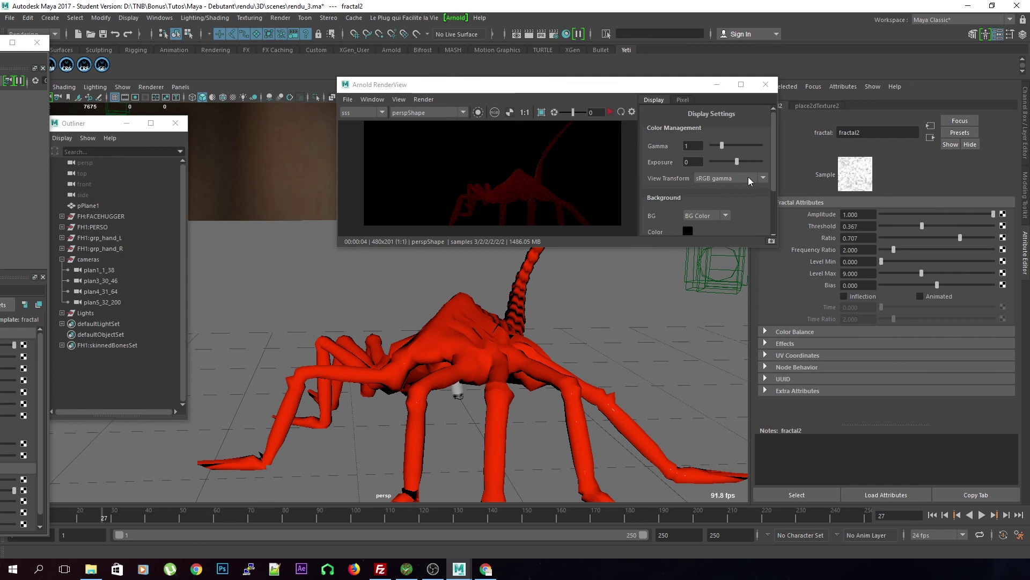
click(611, 112)
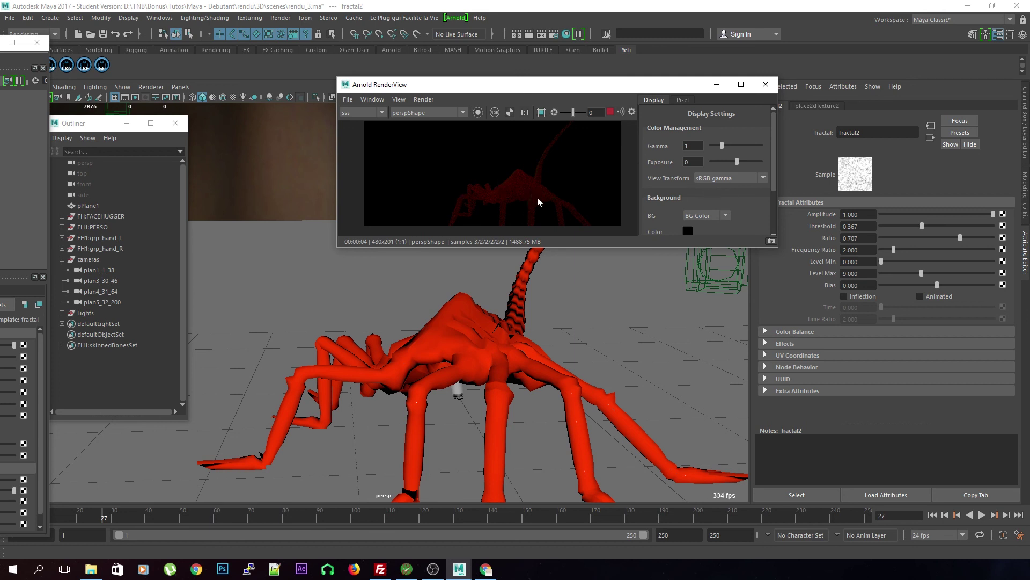
scroll(546, 255, up, 3)
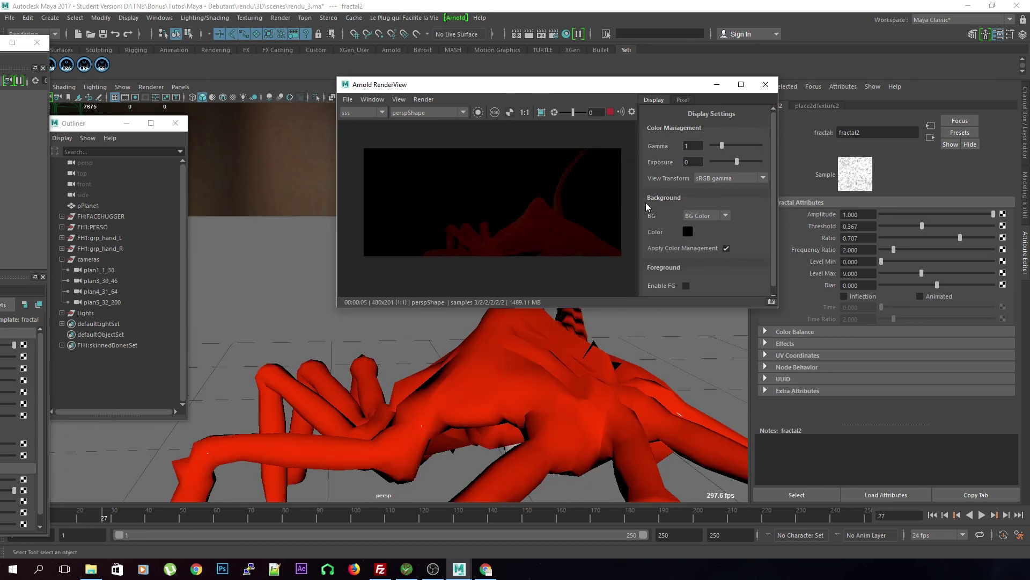
drag(922, 226, 881, 227)
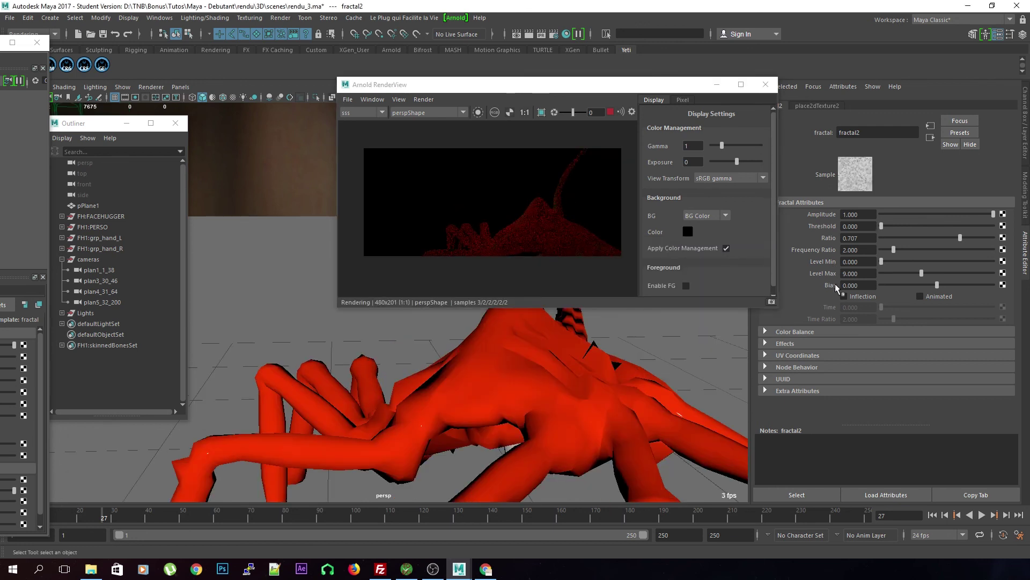
- Set fractal2's Ratio to 0.850
mouse_move(960, 237)
mouse_down()
mouse_move(936, 242)
mouse_move(978, 244)
mouse_up()
click(946, 240)
click(974, 240)
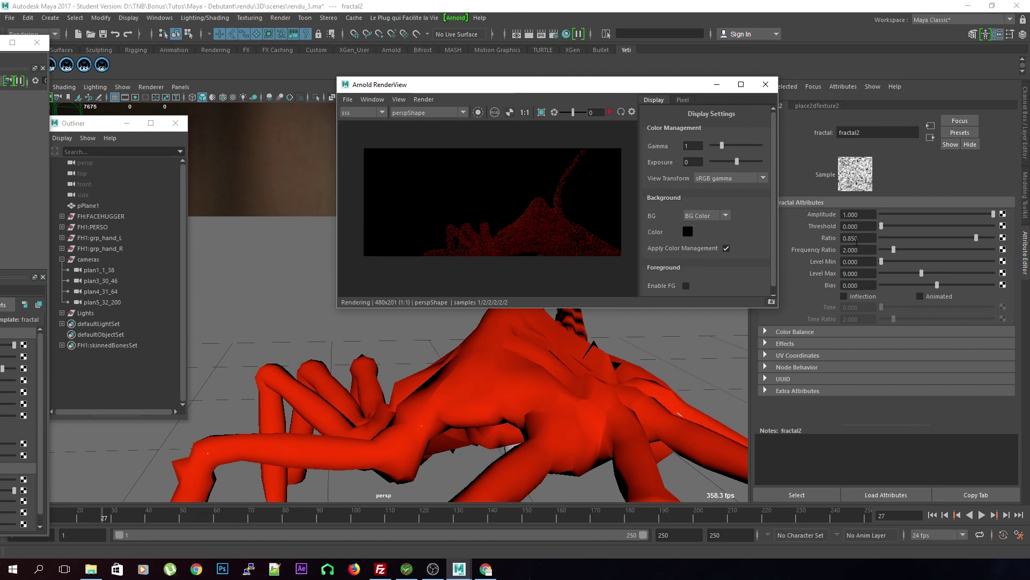
- Isolate the selected shading node in the Arnold RenderView and examine clamp2 alone on the creature
drag(2, 43, 211, 41)
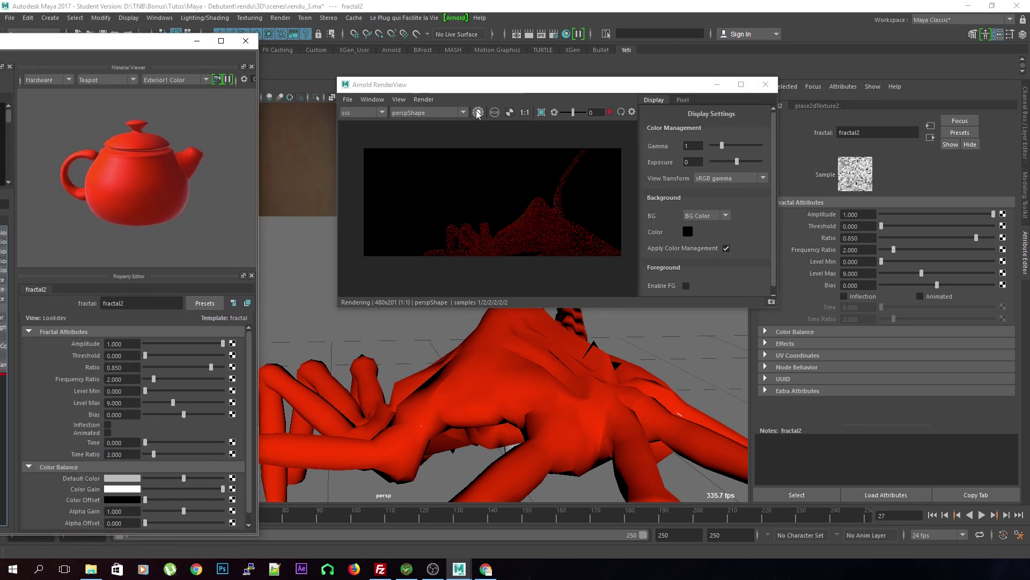
click(478, 112)
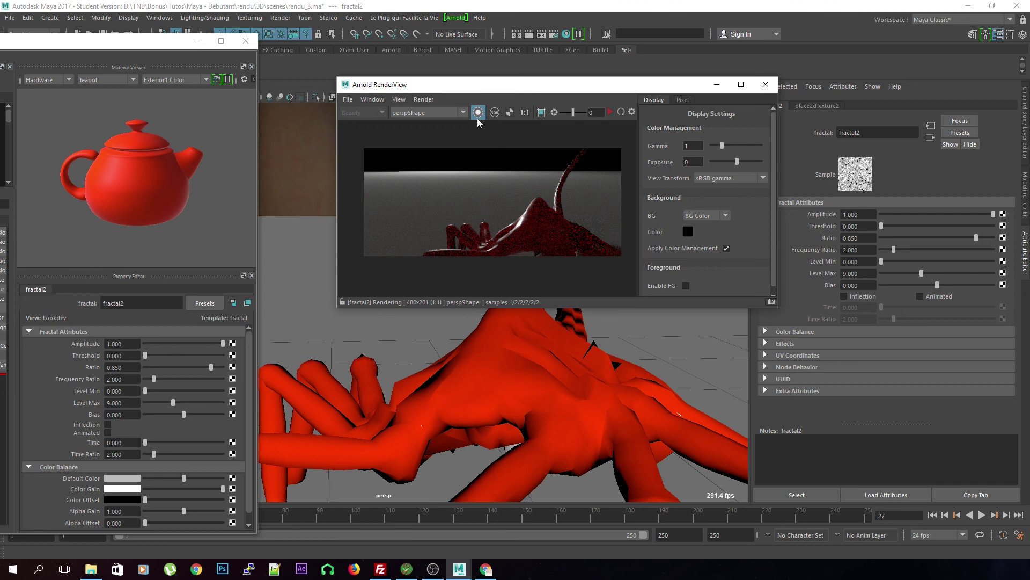
click(508, 343)
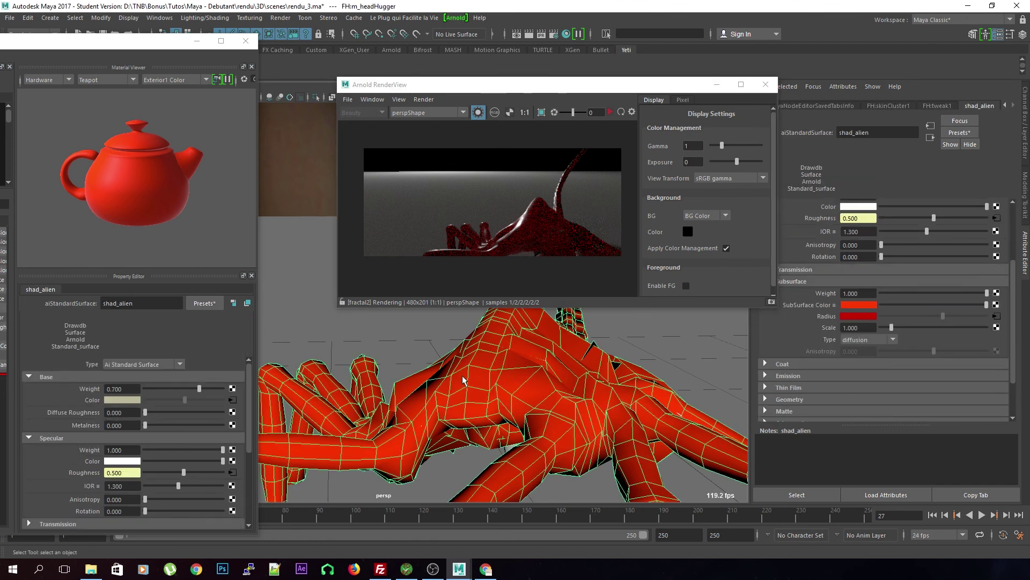
key(ctrl+z)
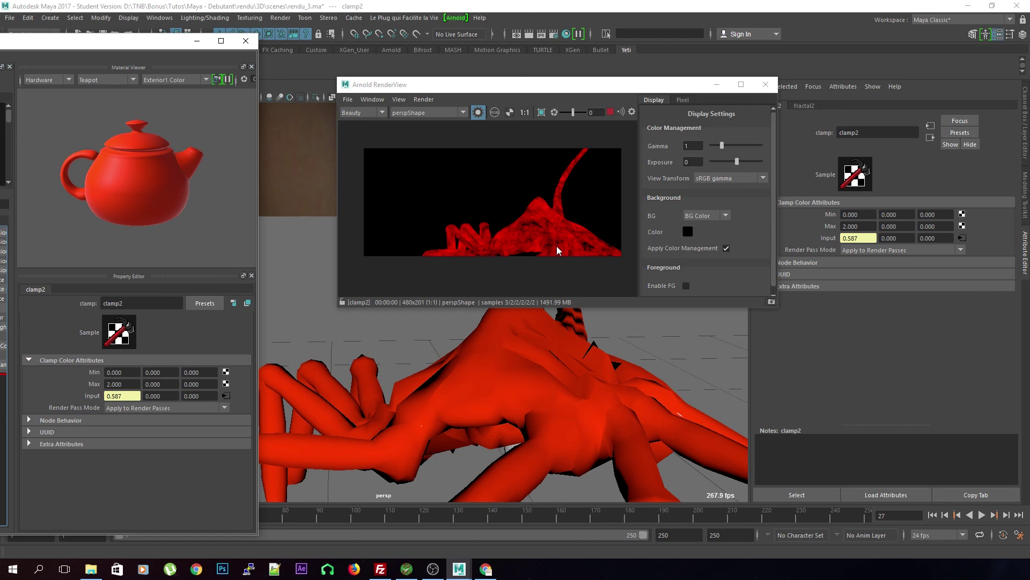
- Try a first Max value of 1 on clamp2, then set it to 0.5, comparing the isolated renders
double_click(853, 226)
text(1)
key(Return)
double_click(875, 226)
text(0.5)
key(Return)
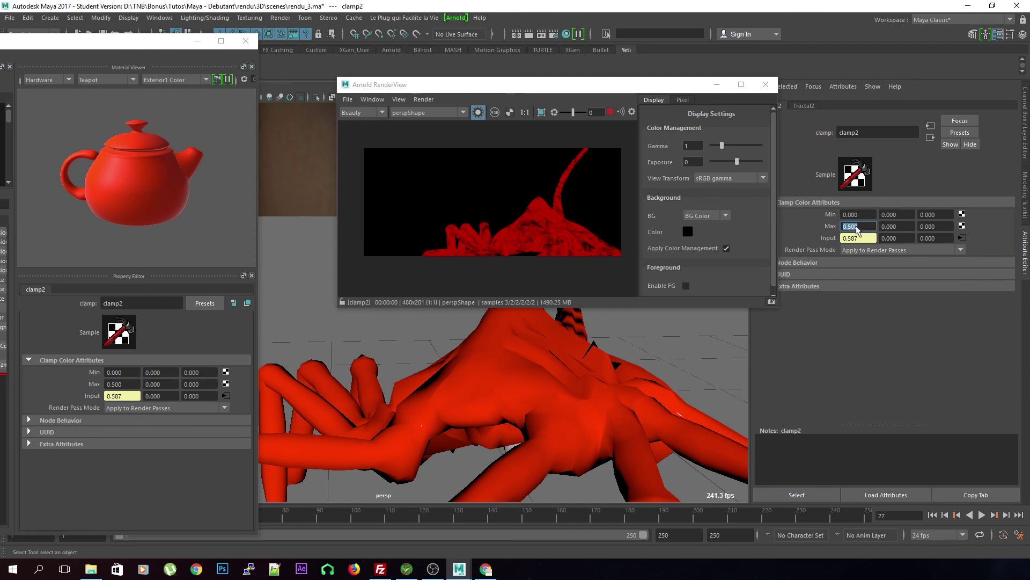
- Set clamp2's first Max value to 1, select the creature and show the sss pass in the Arnold RenderView
text(1)
key(Return)
click(496, 349)
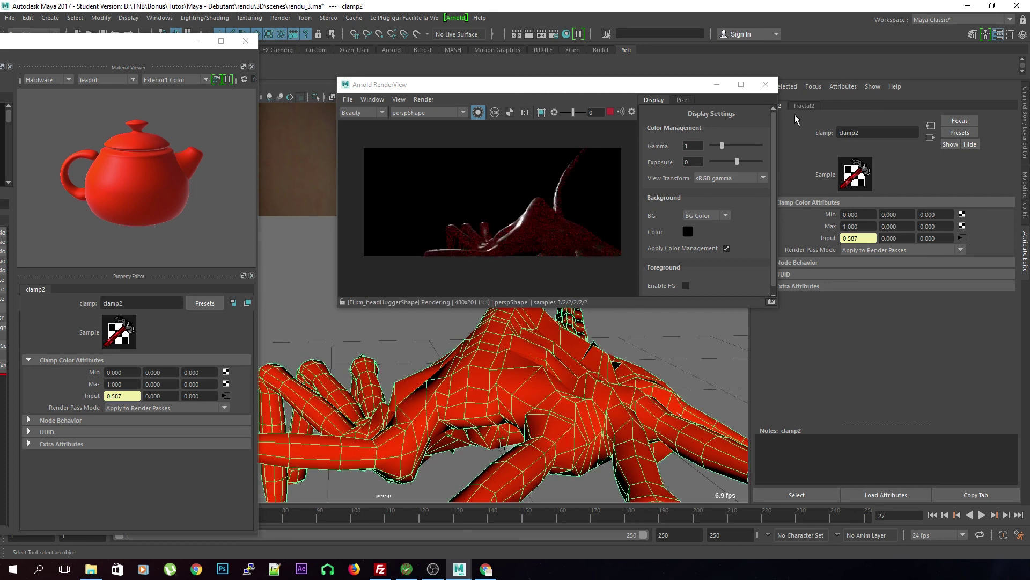
drag(526, 78, 495, 90)
click(341, 115)
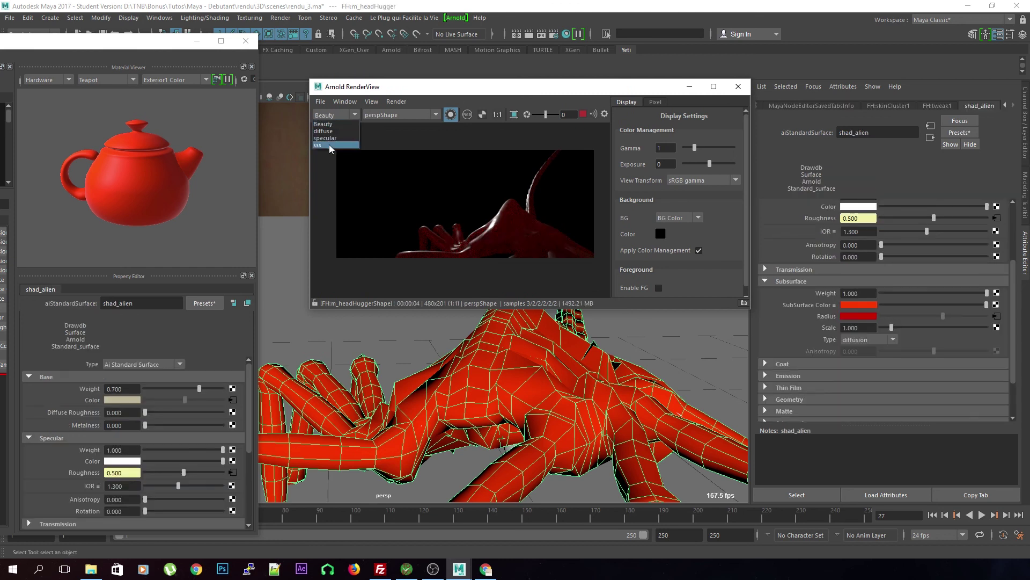
click(329, 145)
drag(621, 89, 570, 100)
- Set clamp2's second and third Max values to 1 and render the node in isolation on the creature
click(1018, 107)
click(1015, 106)
click(1015, 105)
click(996, 107)
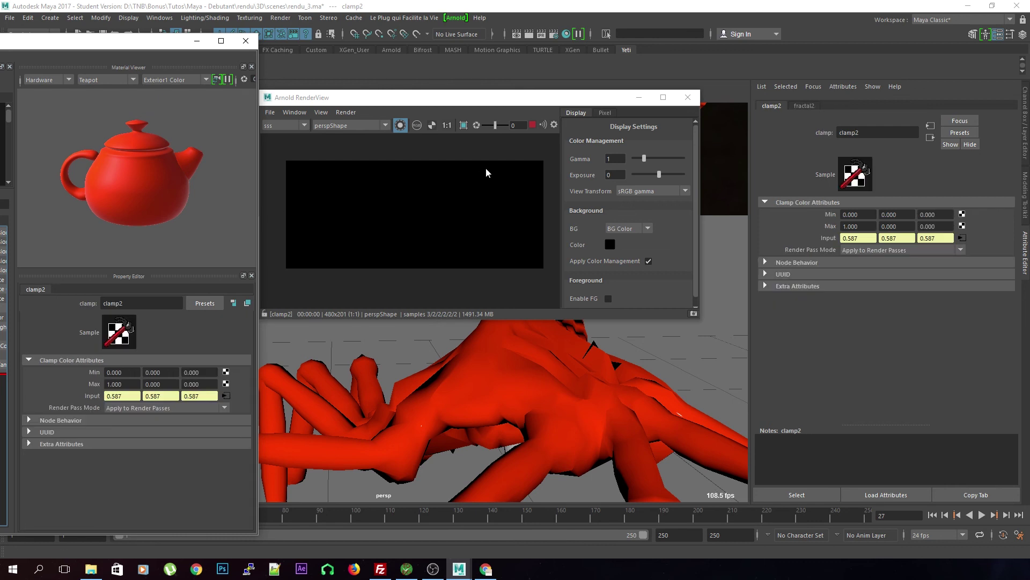
drag(464, 102, 470, 101)
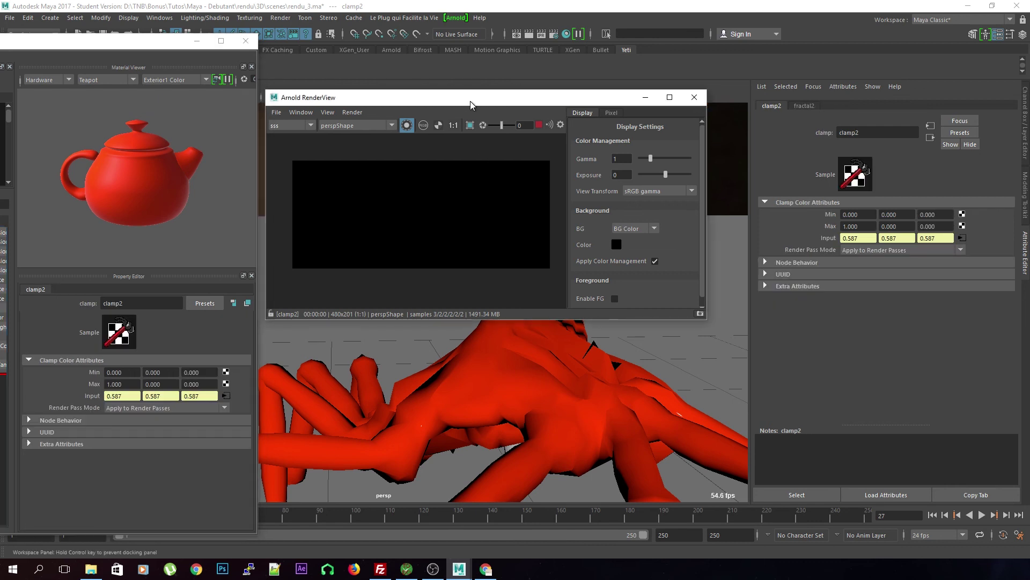
double_click(894, 226)
text(1)
key(Tab)
text(1)
key(Return)
click(537, 127)
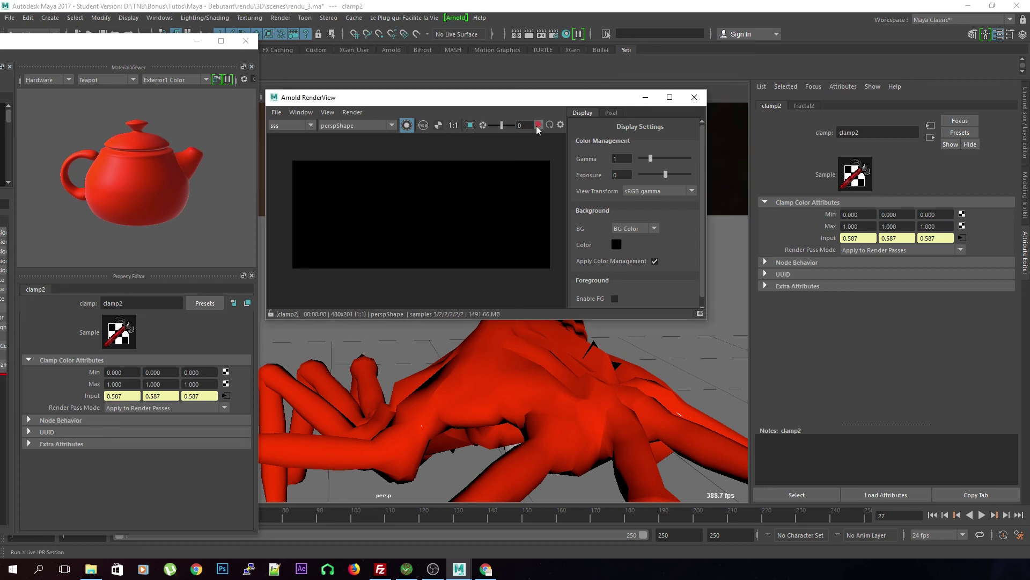
click(407, 125)
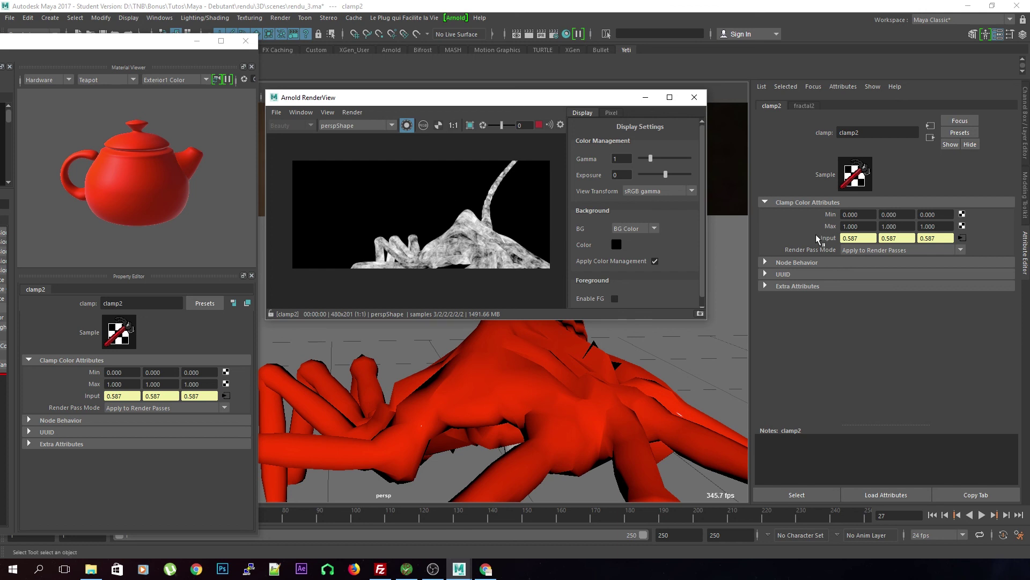
- Try a first Max value of 10 on clamp2 in the isolated render, then return it to 1
click(859, 226)
text(10)
key(Return)
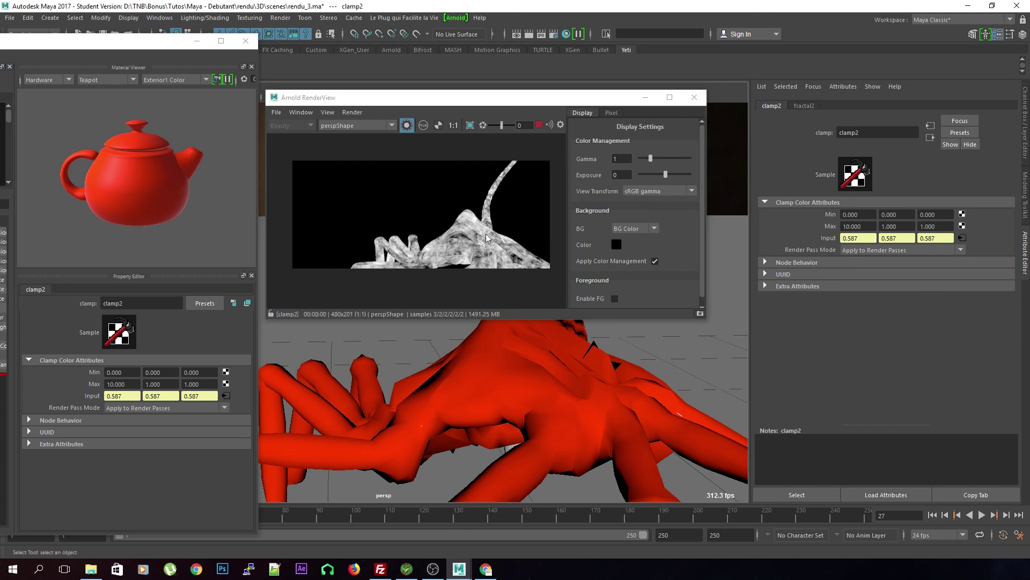
click(872, 227)
text(1)
key(Return)
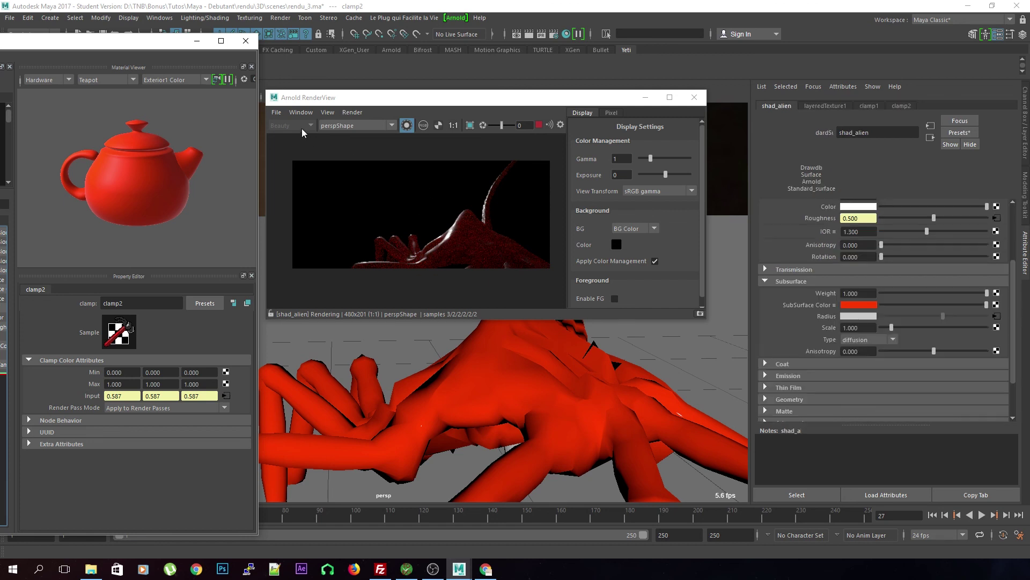
- Restore the full shader render with its sss pass and restart the live render
click(539, 124)
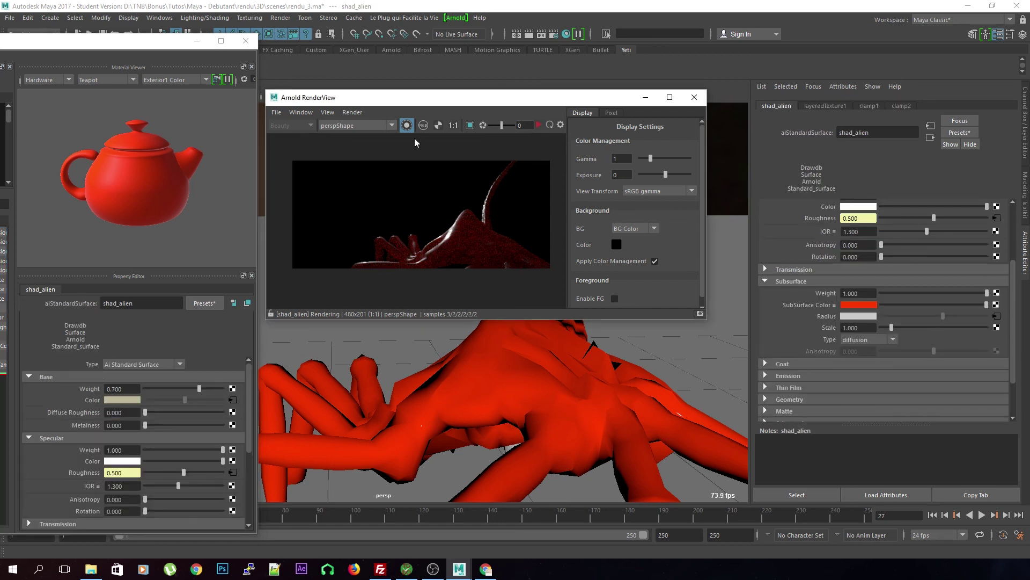
click(297, 127)
click(294, 154)
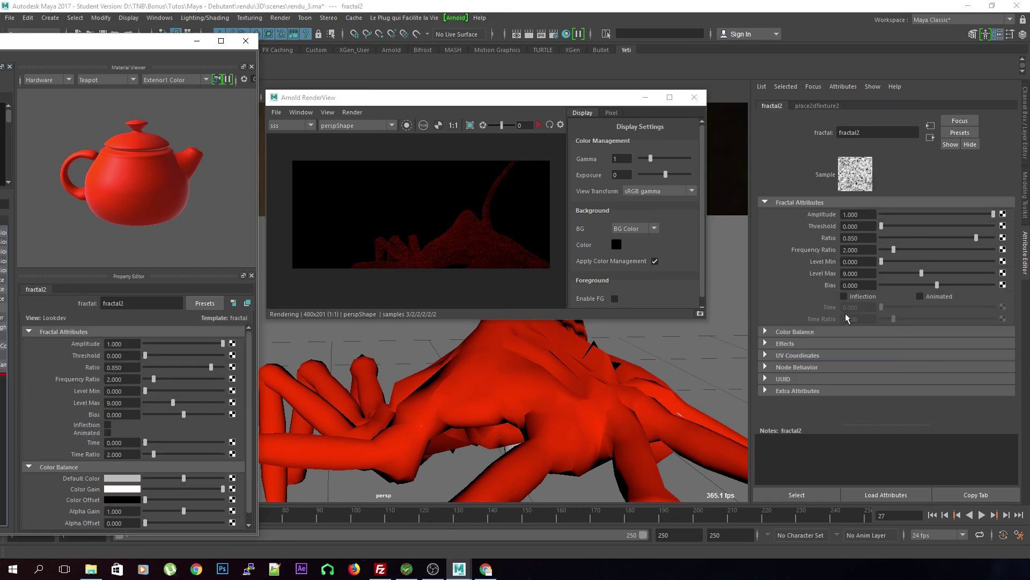
click(539, 124)
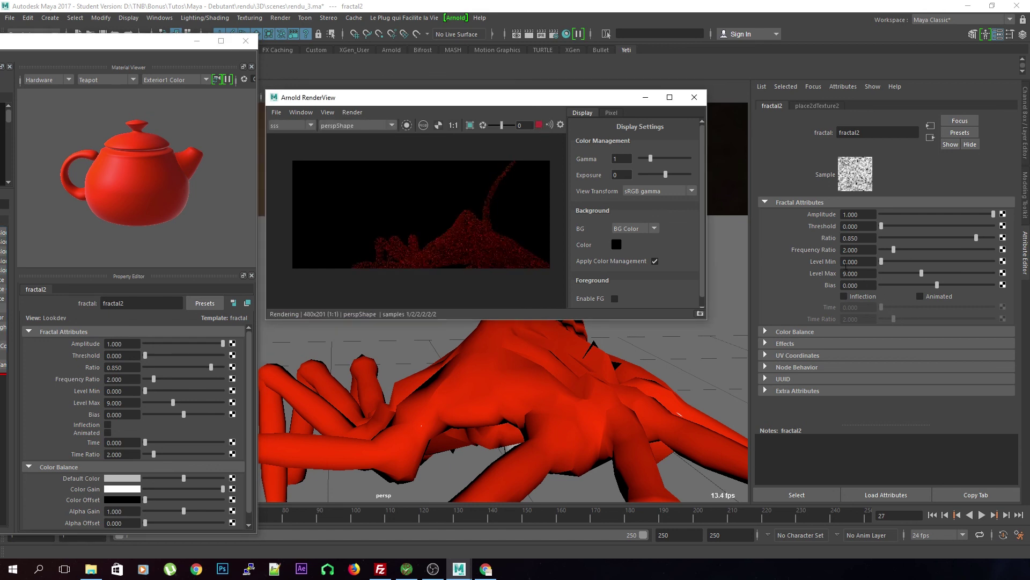
- Test a Frequency Ratio of 1.348 on fractal2 in the sss render, then set it to 1.5
drag(892, 250, 885, 250)
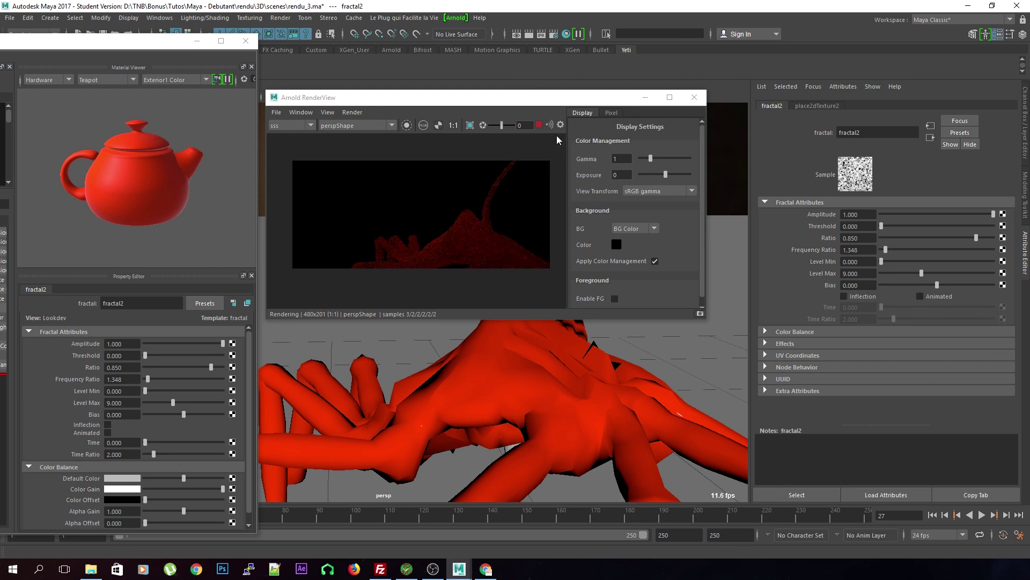
click(539, 124)
click(295, 125)
click(295, 125)
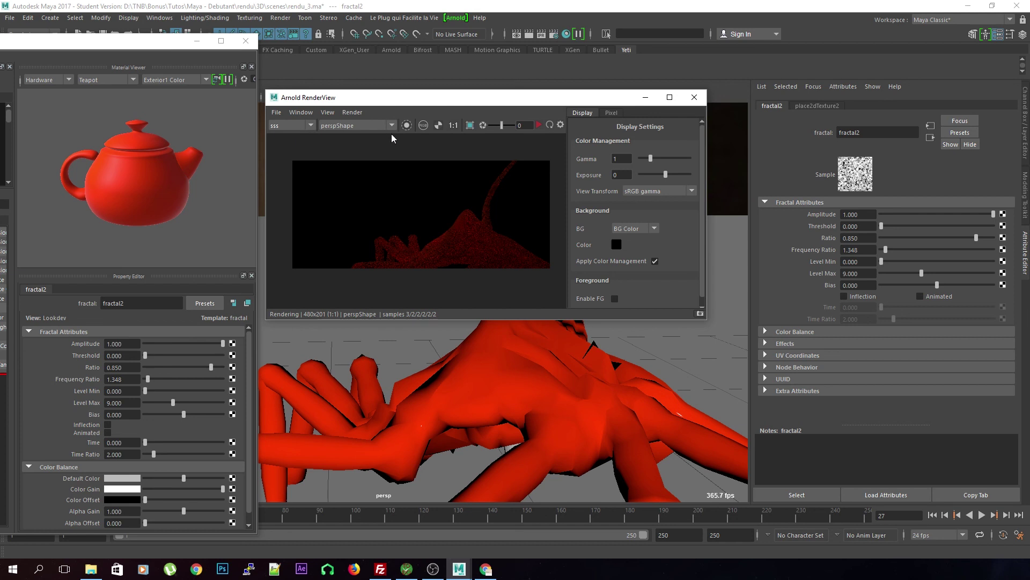
click(853, 250)
text(1.5)
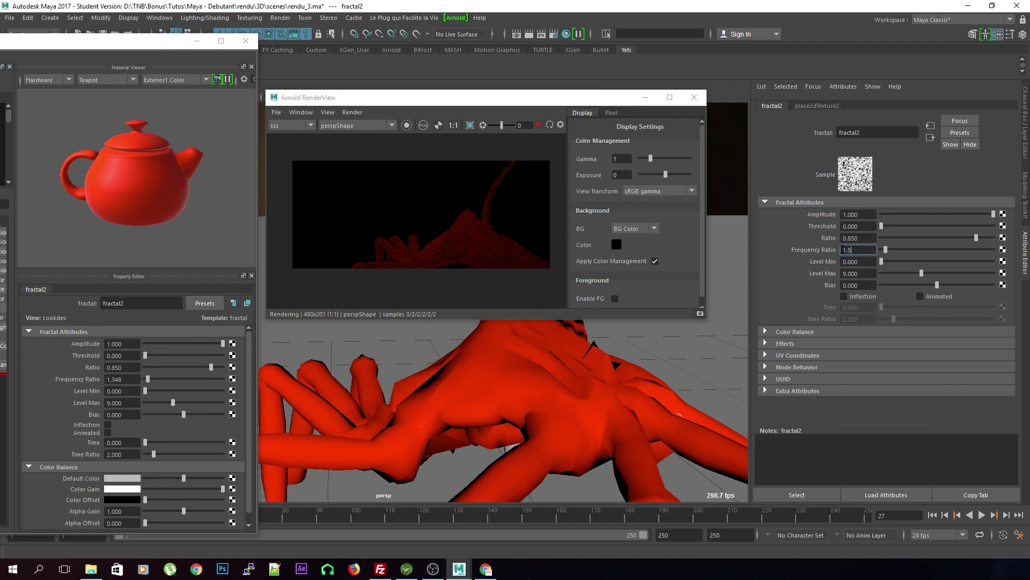
key(Return)
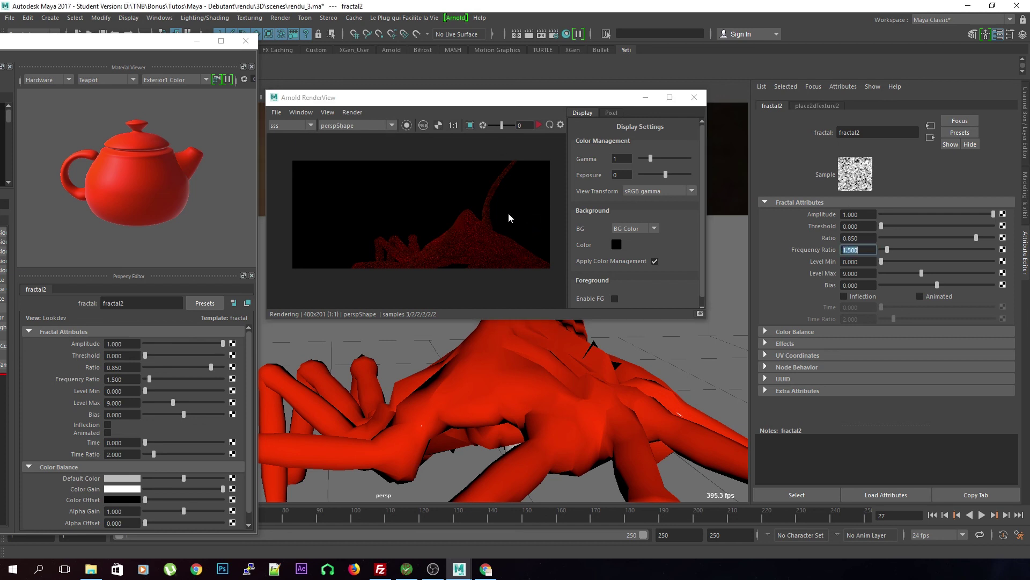
- Examine the creature's beauty pass in a live render from a higher side angle
click(291, 128)
click(284, 137)
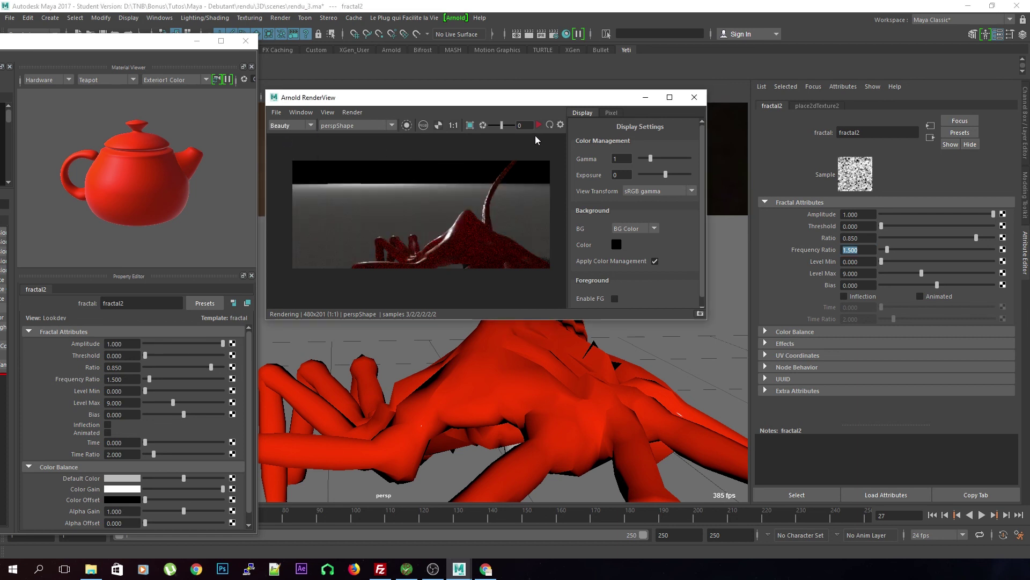
alt+drag(459, 354, 561, 381)
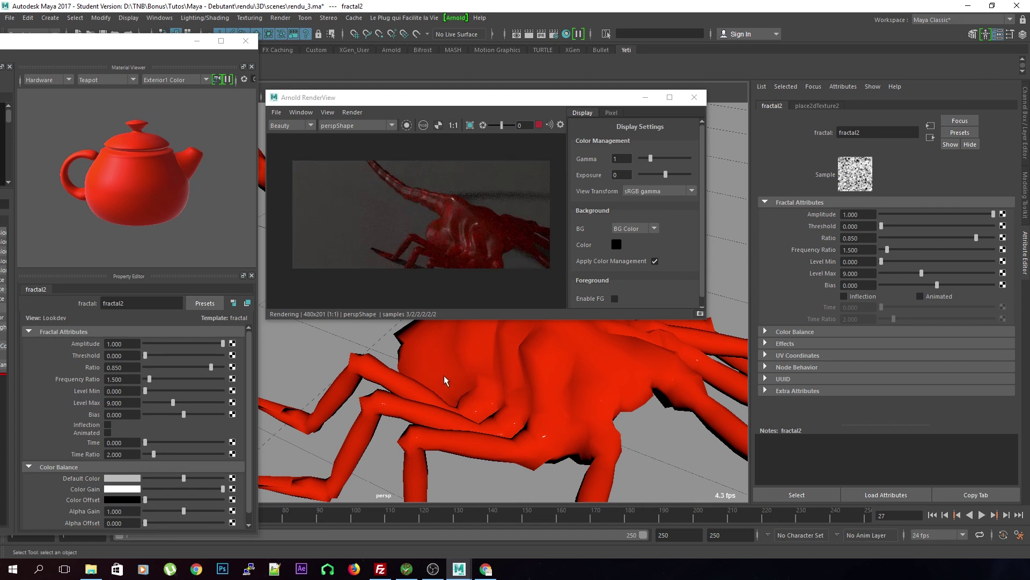
click(539, 125)
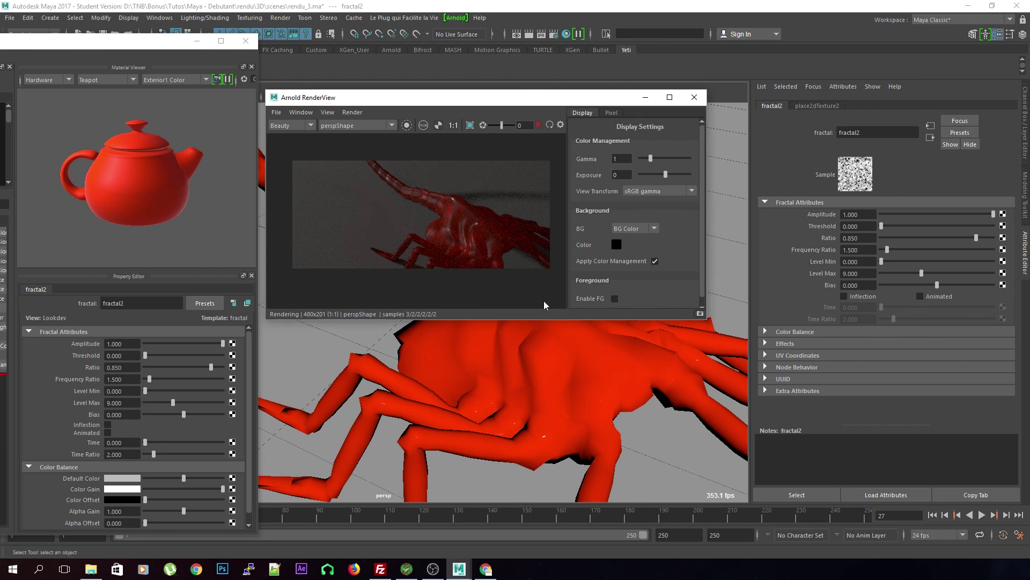
- Test Subsurface Weights of 0.113 and 0 on the creature's shad_alien material in the live render, then set the Weight to 0.2
click(537, 419)
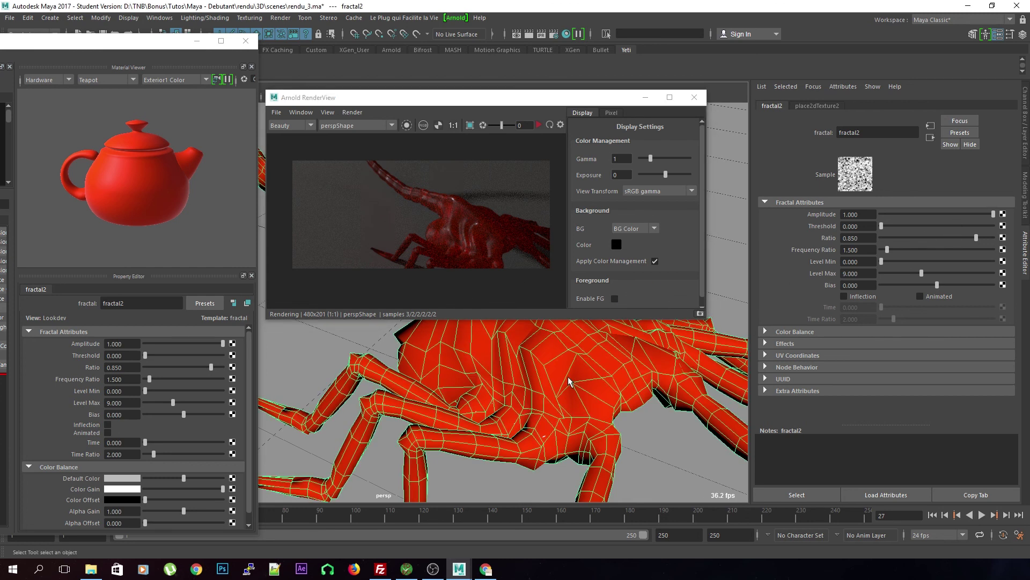
drag(931, 293, 893, 294)
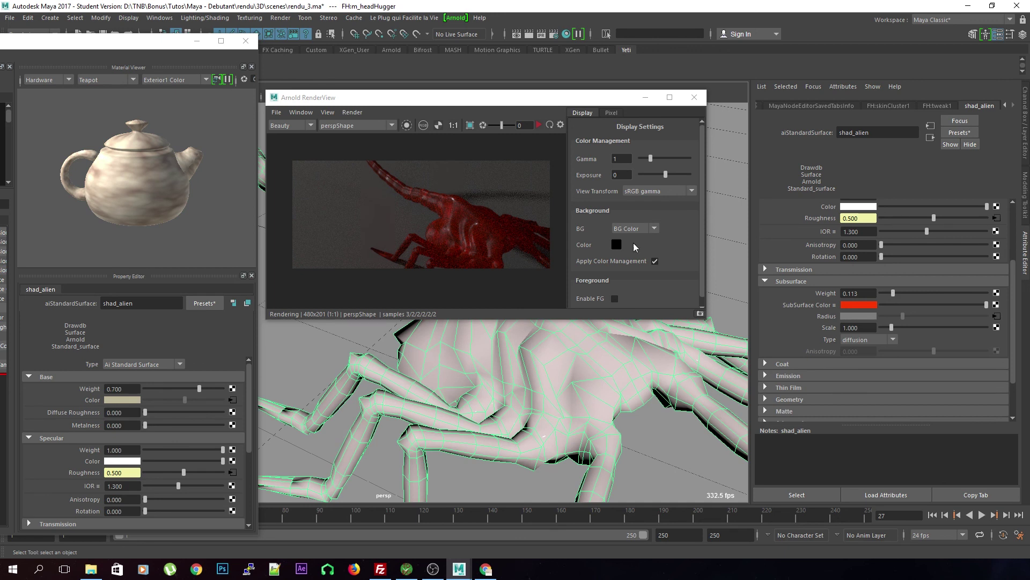
click(550, 125)
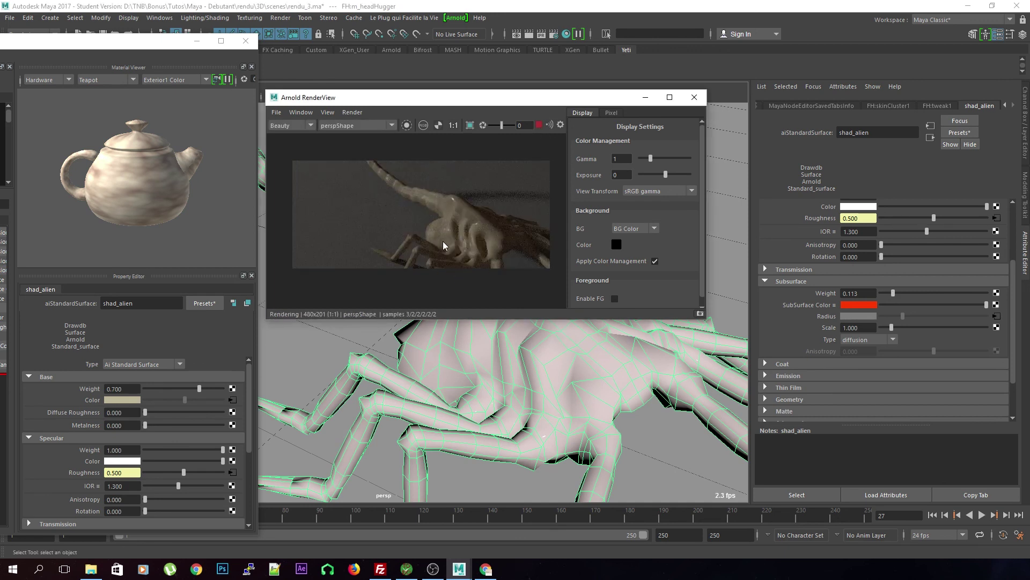
click(843, 352)
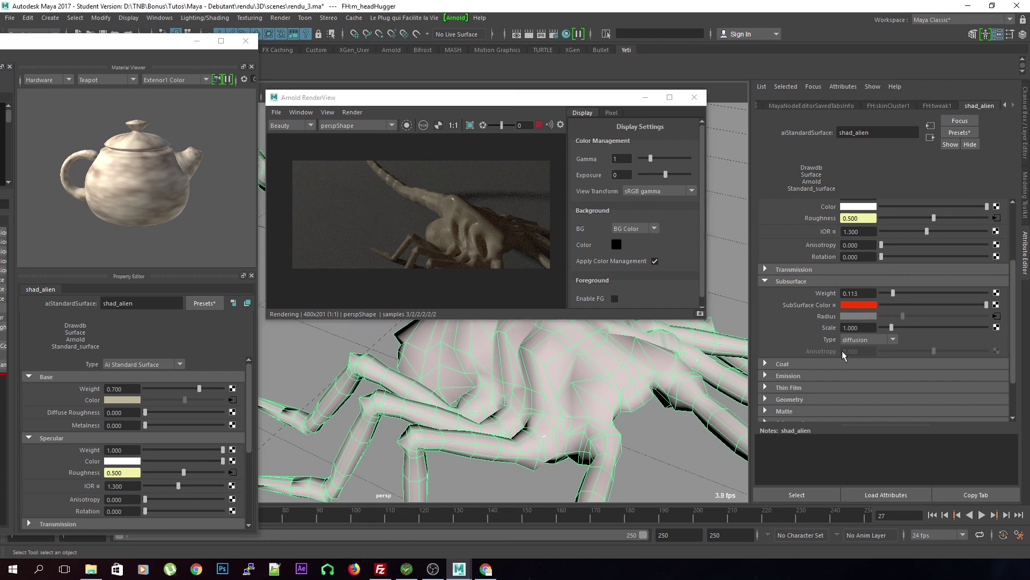
drag(893, 293, 882, 293)
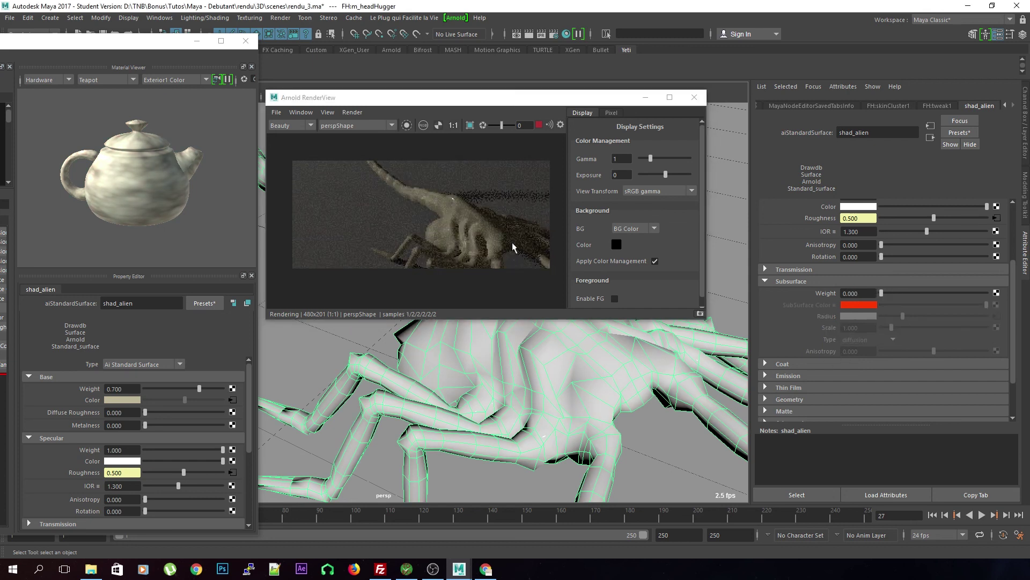
key(Tab)
text(0.2)
key(Return)
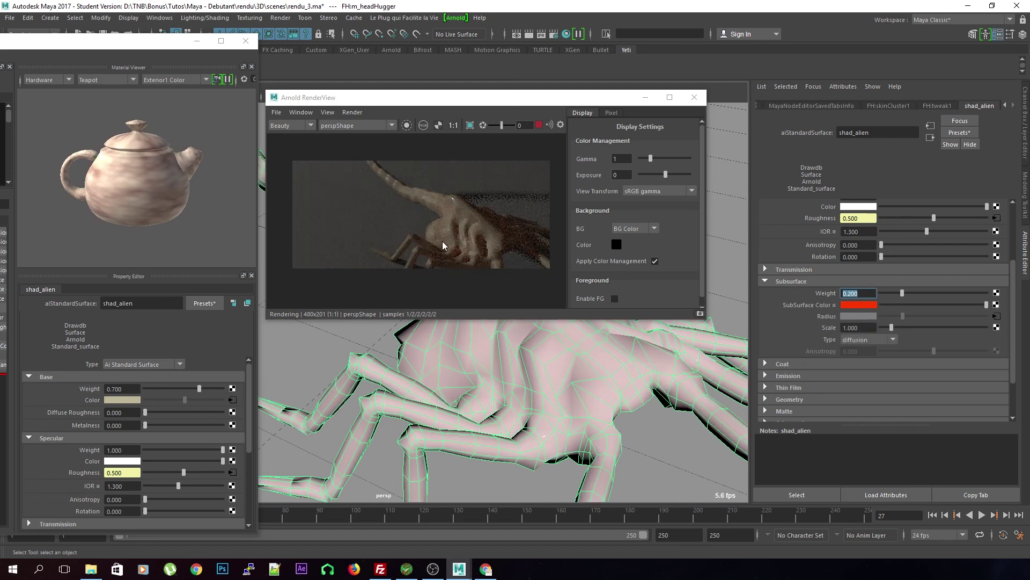
click(870, 299)
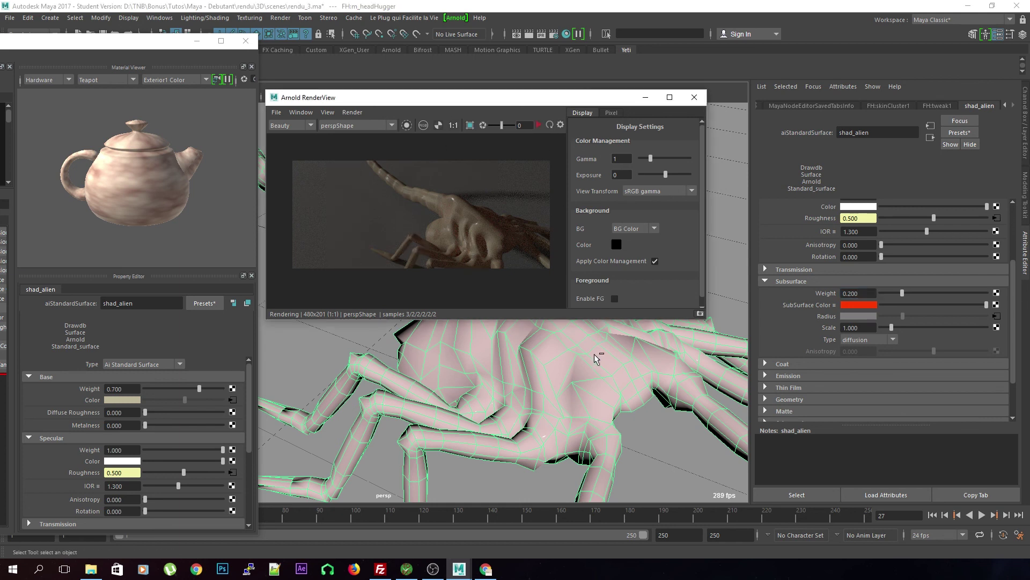
- Save the scene as the new version rendu_4.ma
key(ctrl+s)
click(491, 293)
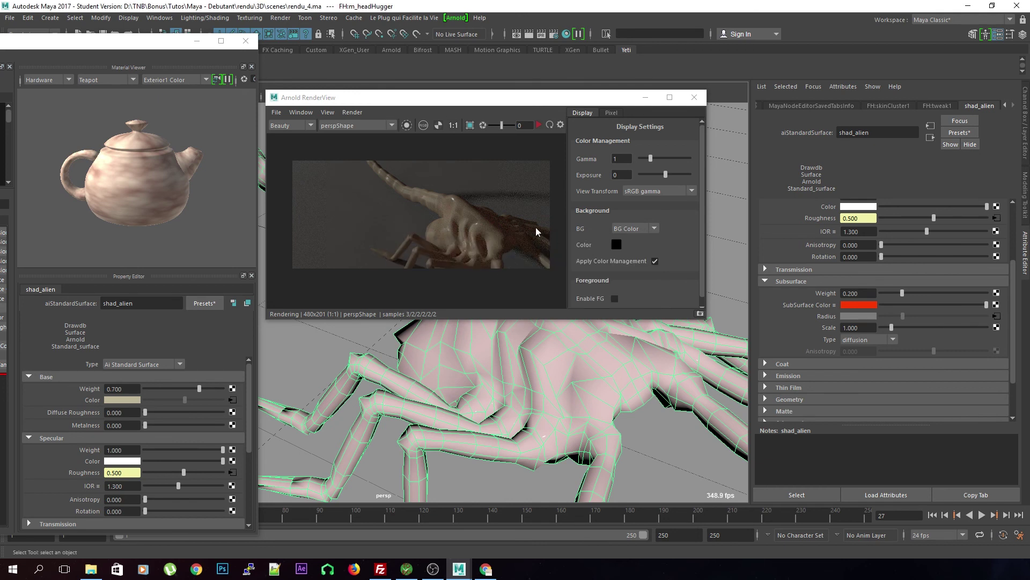
alt+drag(504, 369, 418, 376)
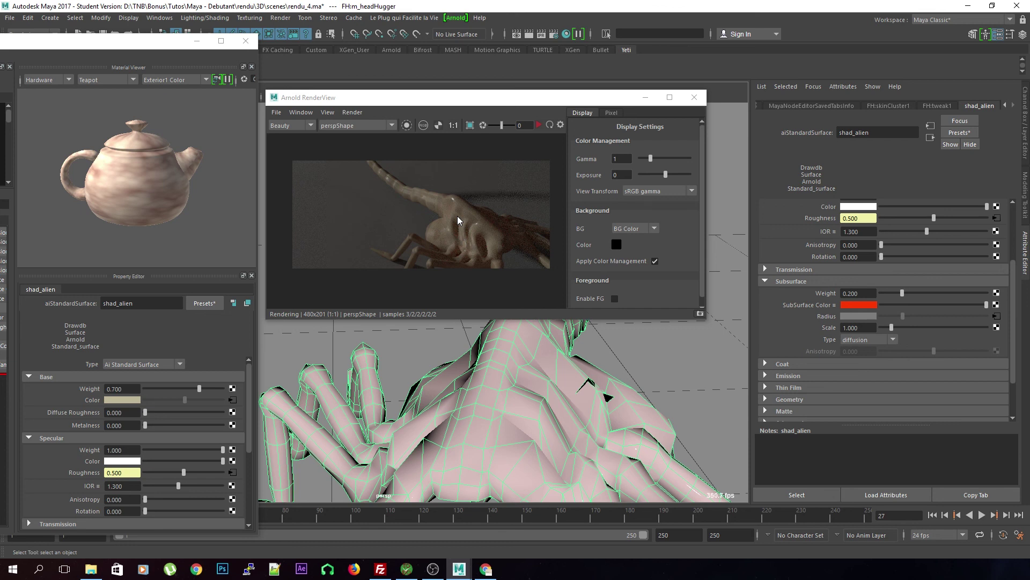
- Create a 2D bump node in the Hypershade graph and place it just below clamp2
drag(411, 98, 716, 30)
drag(100, 48, 381, 51)
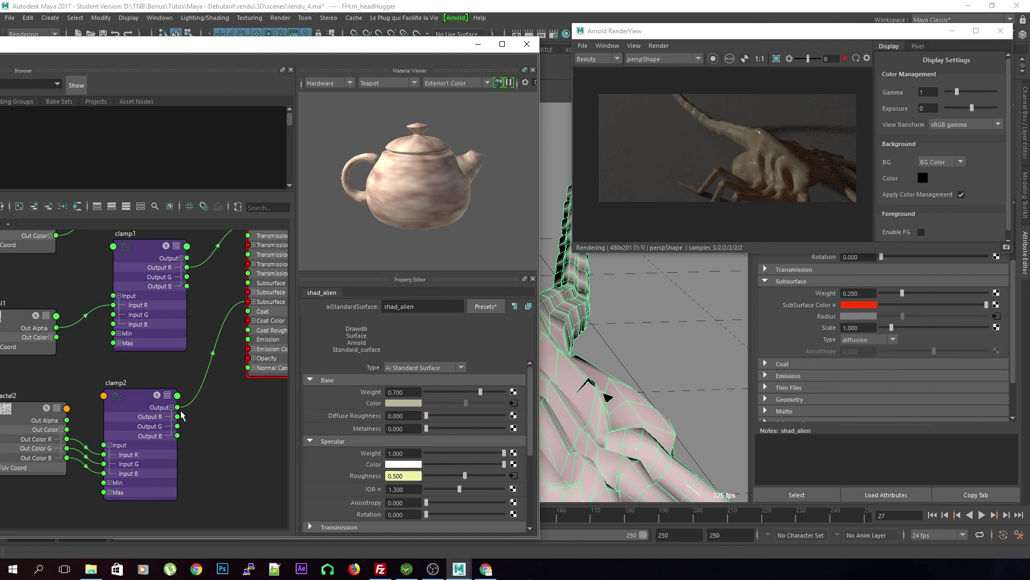
scroll(224, 446, down, 3)
drag(263, 50, 460, 27)
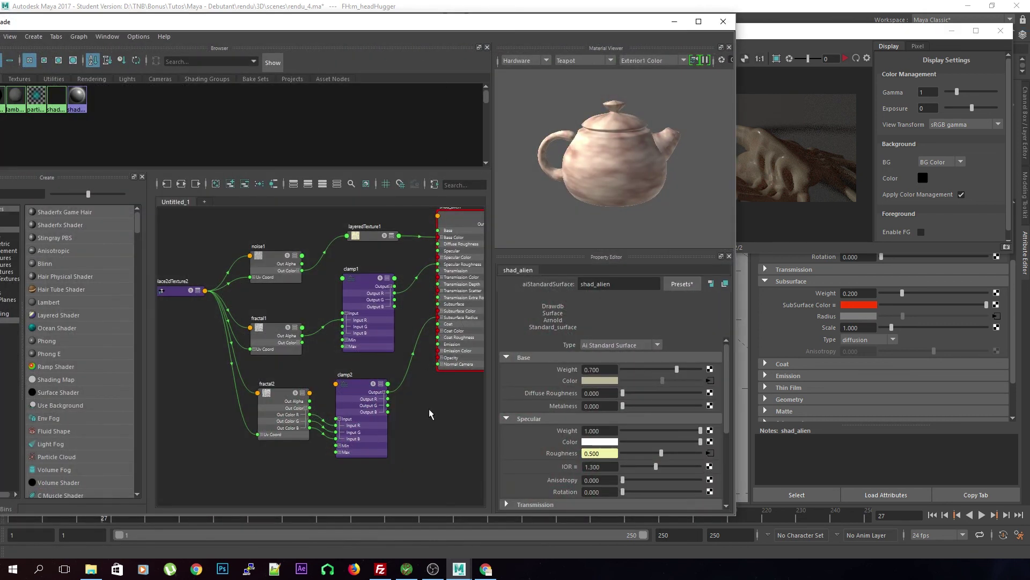
alt+middle_drag(410, 443, 369, 377)
key(Tab)
text(bump)
key(Down)
key(Return)
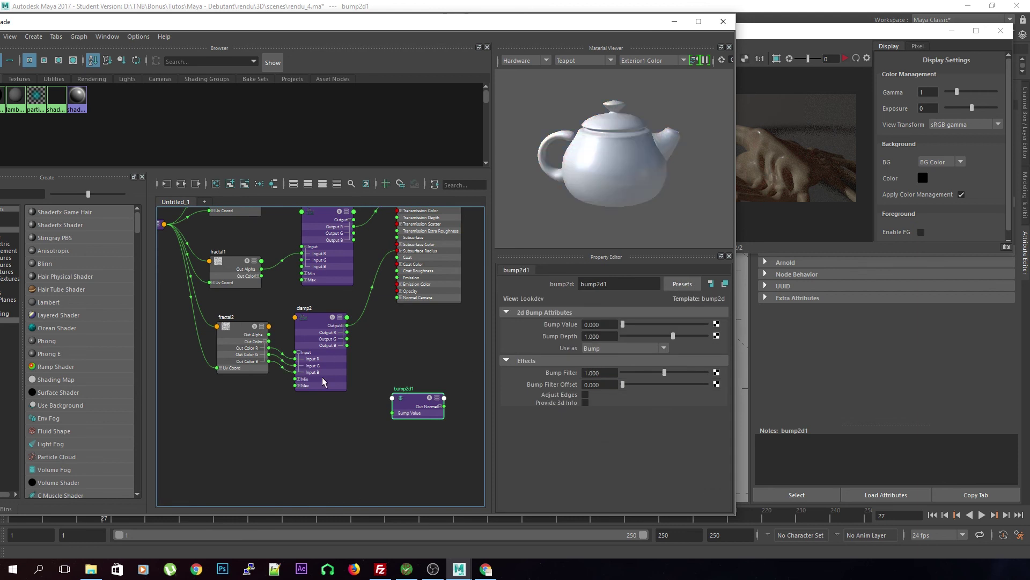
scroll(392, 375, up, 2)
drag(429, 416, 332, 424)
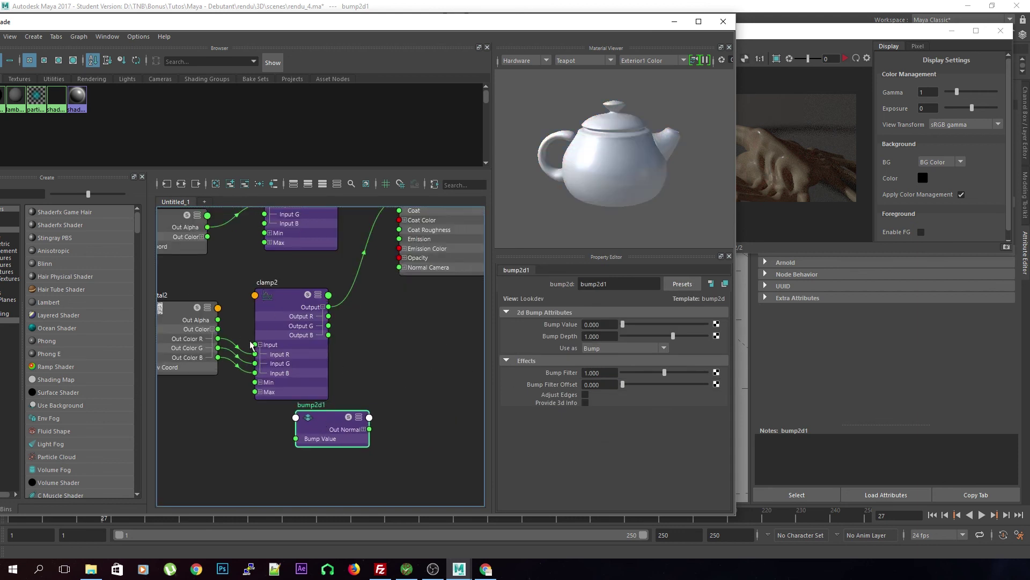
- Connect fractal1's Out Alpha to the bump node's Bump Value and the bump's Out Normal to shad_alien's Normal Camera
click(170, 310)
drag(218, 320, 277, 424)
alt+middle_drag(238, 266, 270, 276)
drag(249, 241, 342, 459)
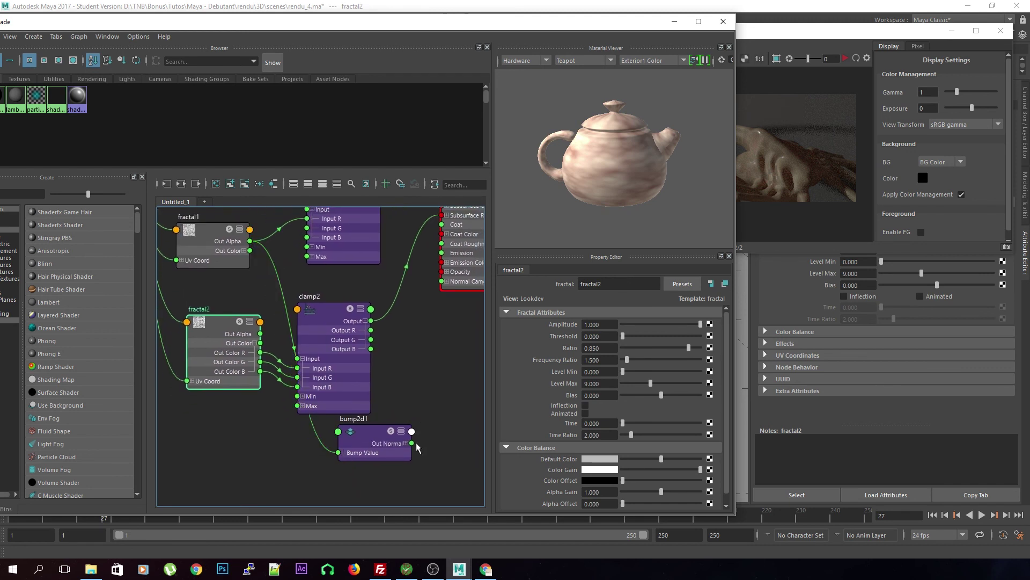
alt+middle_drag(381, 389, 350, 419)
drag(380, 473, 409, 312)
alt+middle_drag(433, 350, 422, 394)
- Clear the Hypershade out of the way and check the bumped creature in a live beauty render from the side
drag(544, 26, 0, 70)
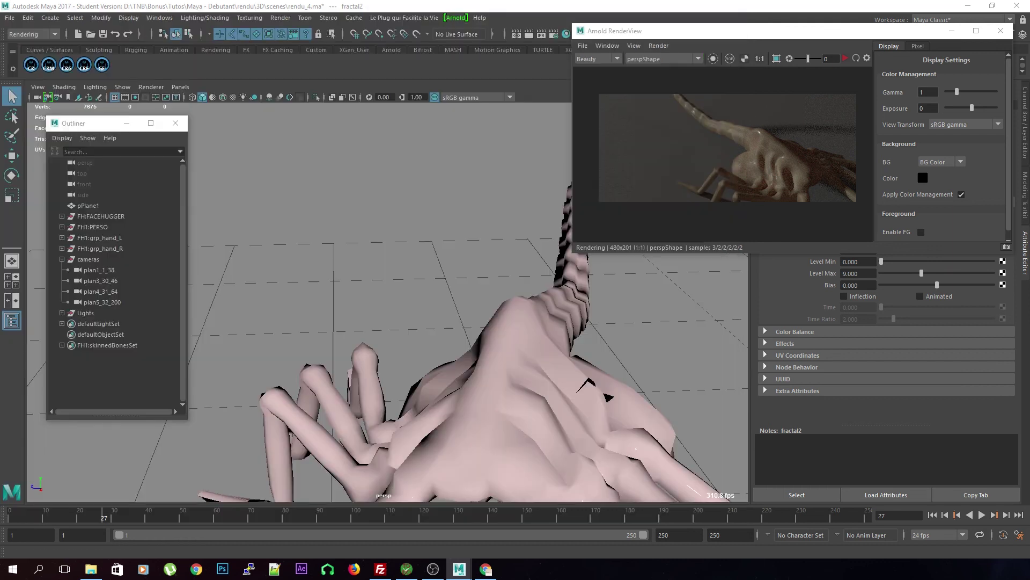
click(845, 58)
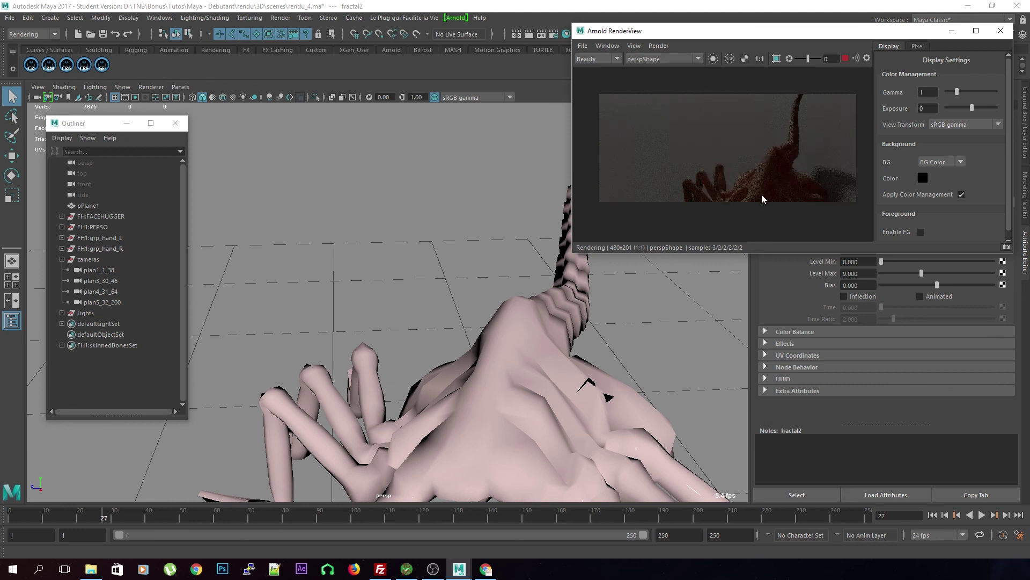
alt+drag(585, 392, 609, 276)
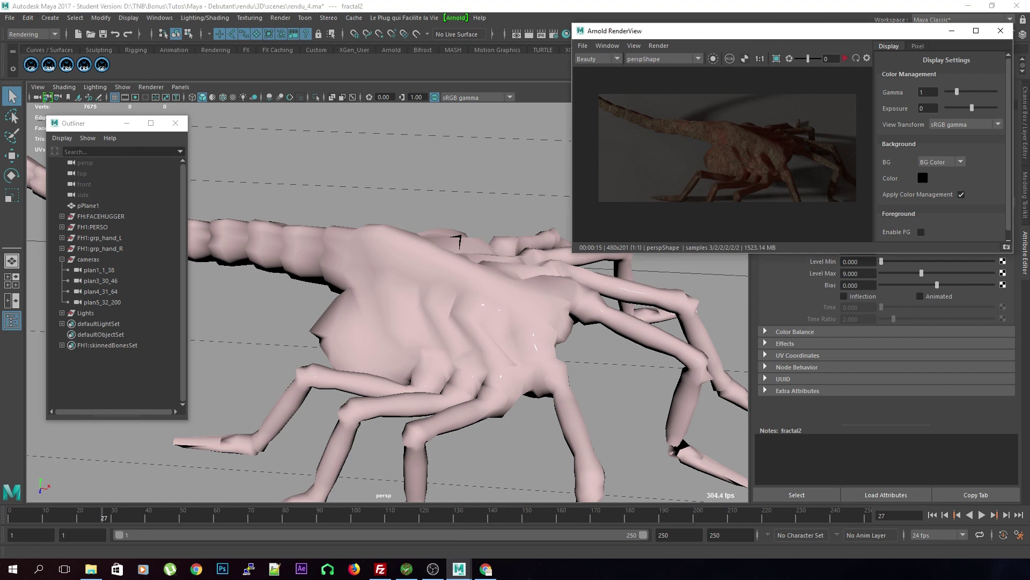
- Put the Hypershade away and move the Arnold RenderView clear of the node attributes
drag(0, 59, 404, 61)
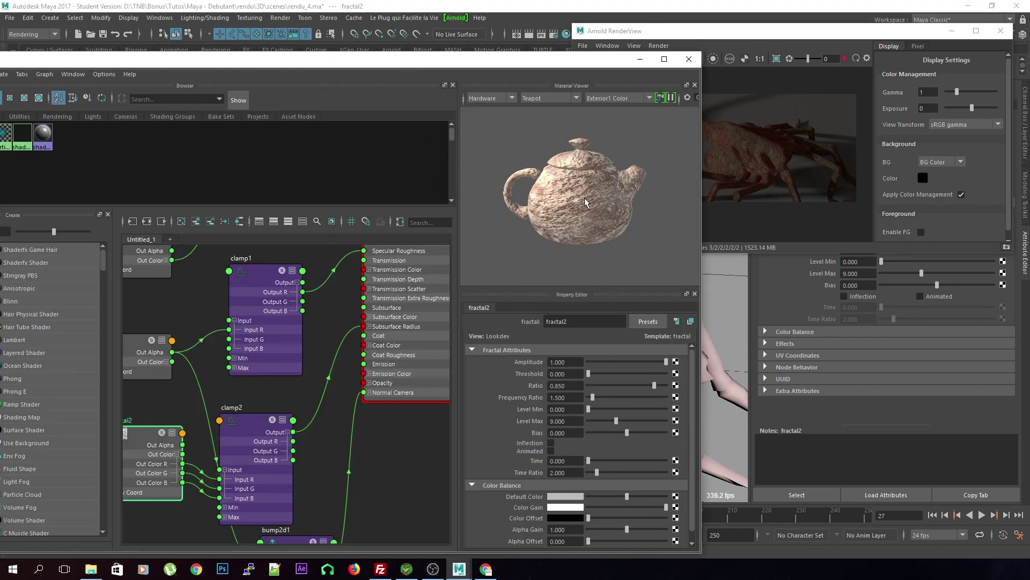
drag(508, 61, 457, 41)
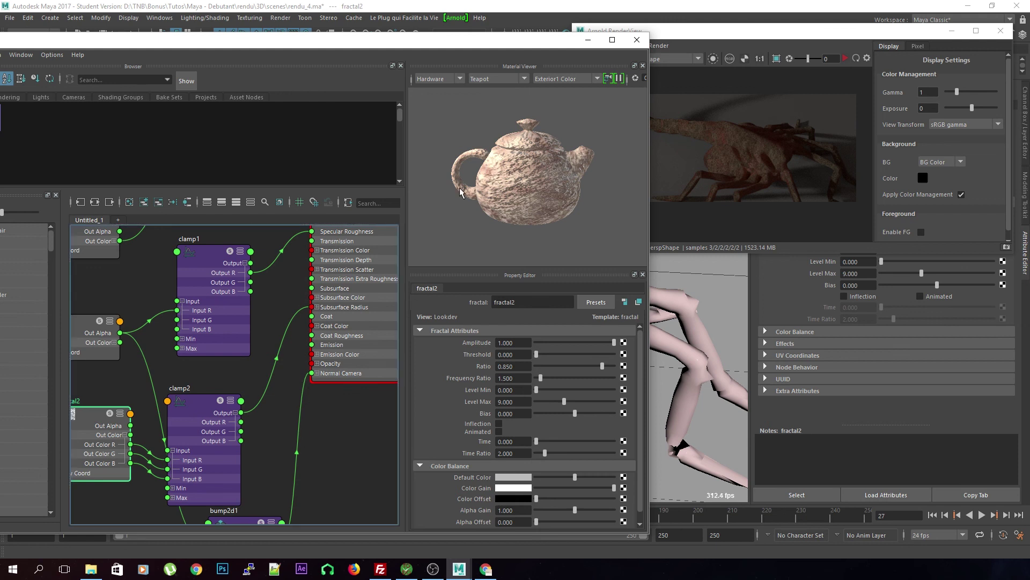
click(631, 46)
drag(839, 38, 468, 75)
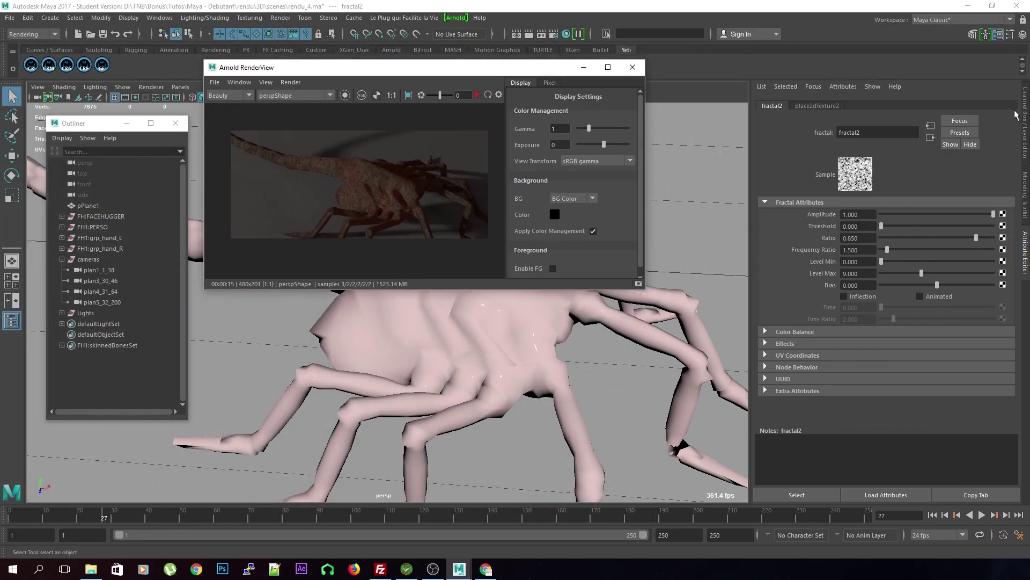
click(931, 138)
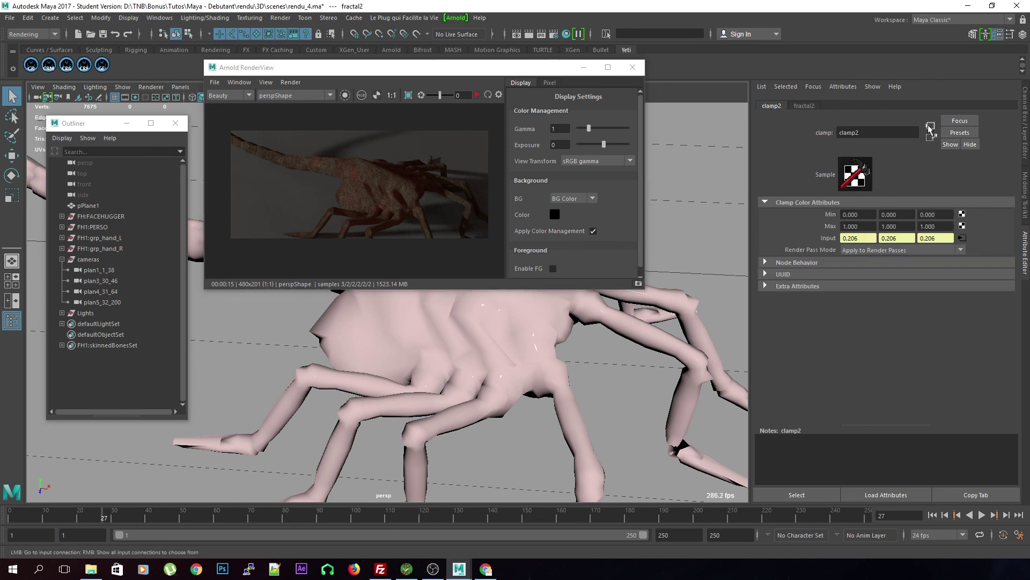
click(931, 127)
click(931, 127)
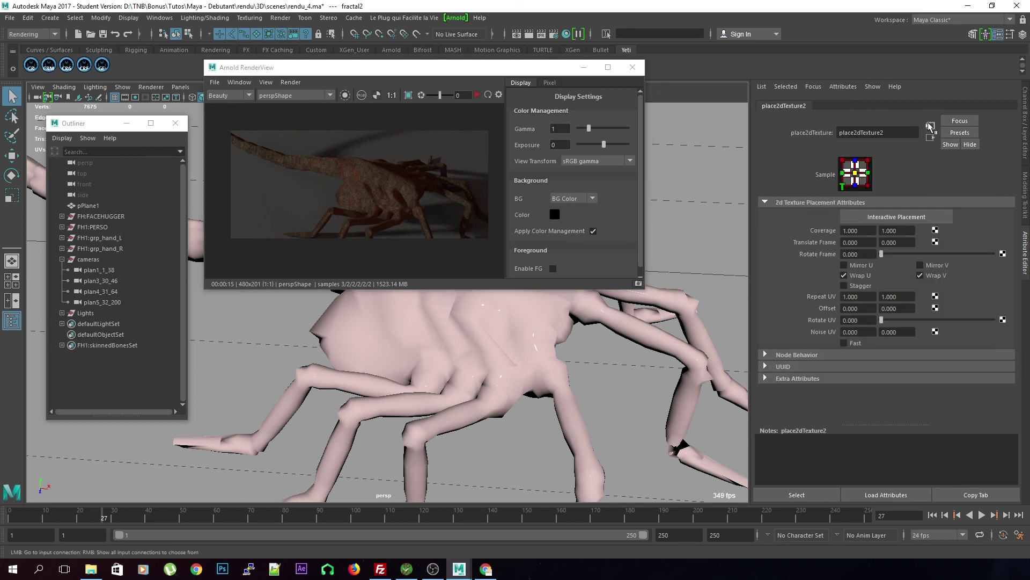
- Select the creature mesh and open the attributes of the bump2d1 node that feeds shad_alien's Bump Mapping
click(498, 316)
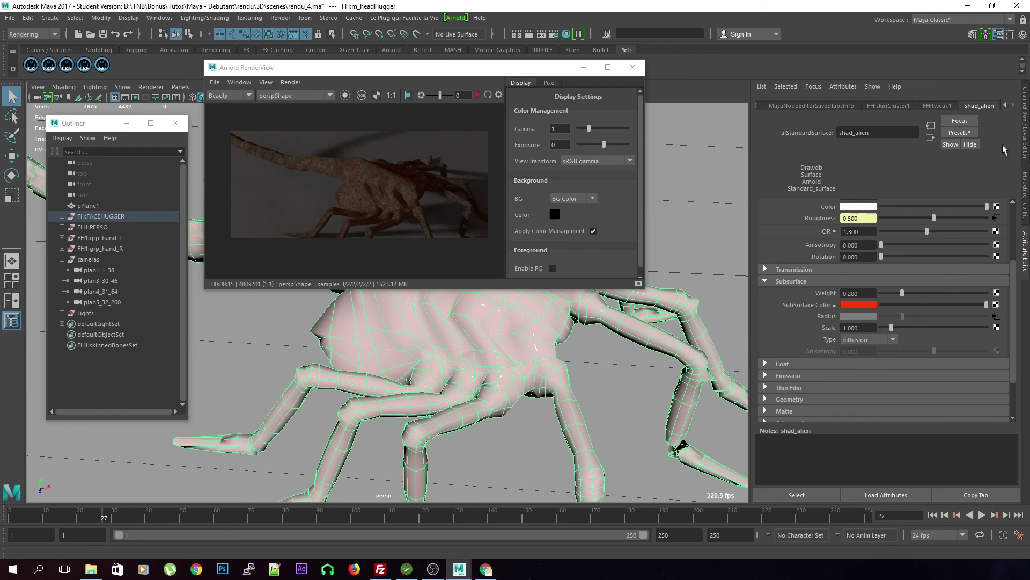
scroll(832, 352, down, 3)
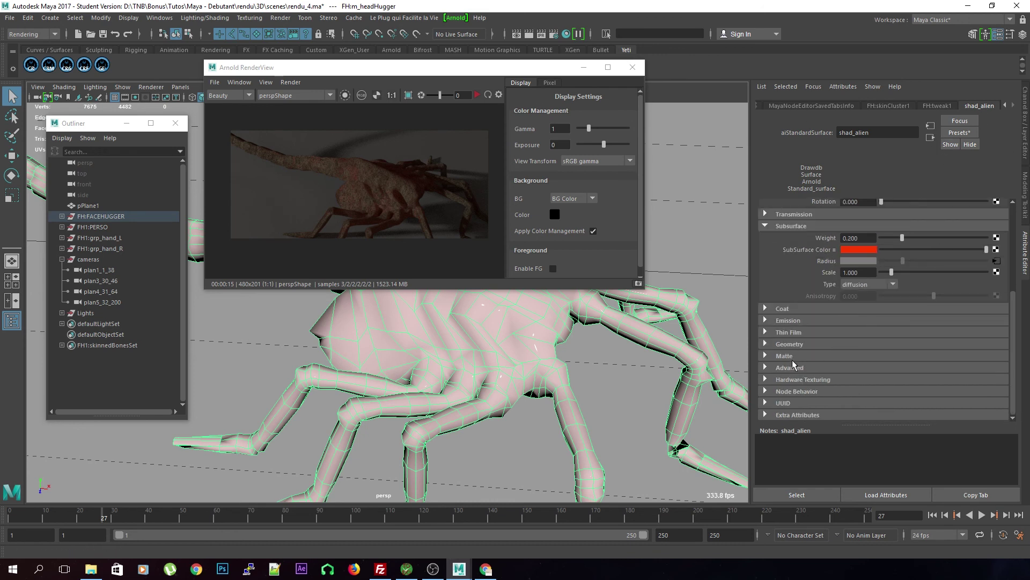
click(786, 344)
scroll(784, 349, down, 3)
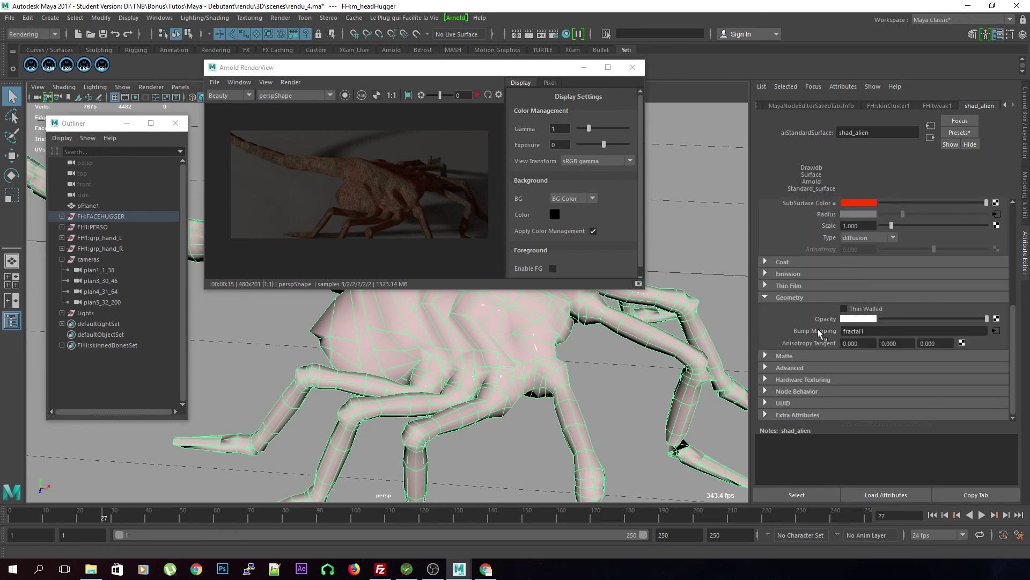
click(996, 331)
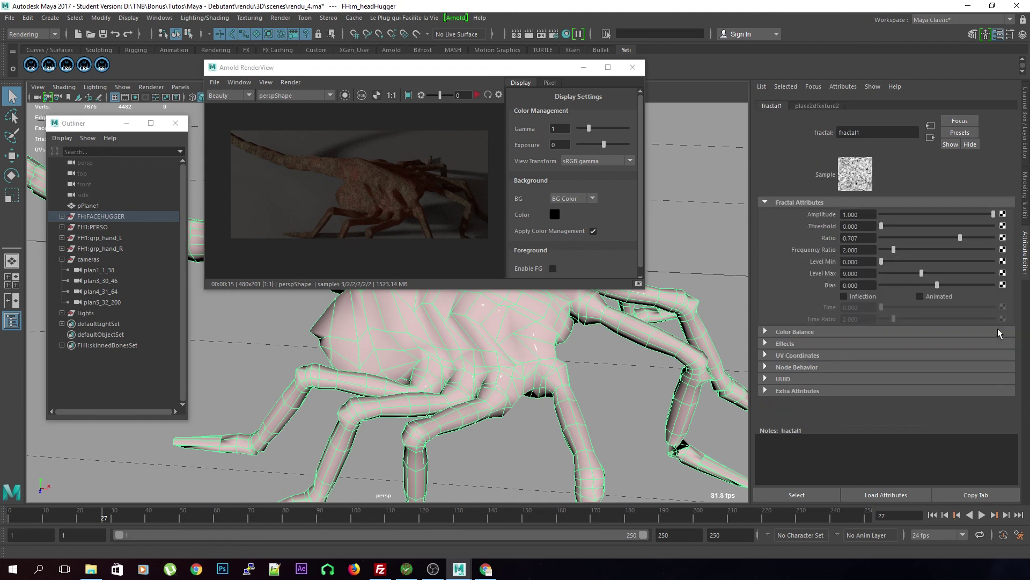
click(819, 106)
click(772, 105)
click(928, 125)
click(930, 138)
click(931, 137)
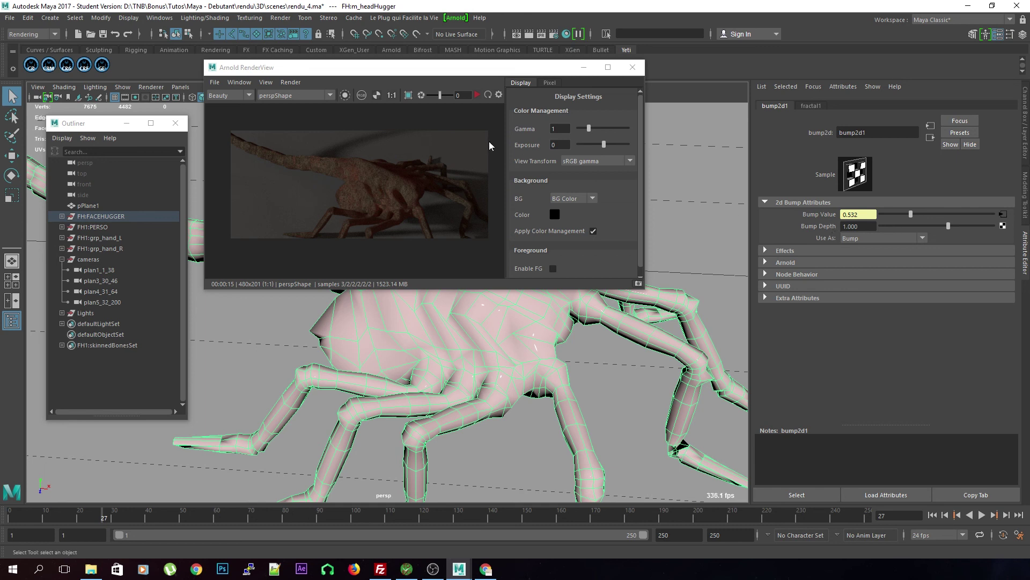
- Render the creature live with Lighting debug shading to examine how it is lit without its materials
click(231, 96)
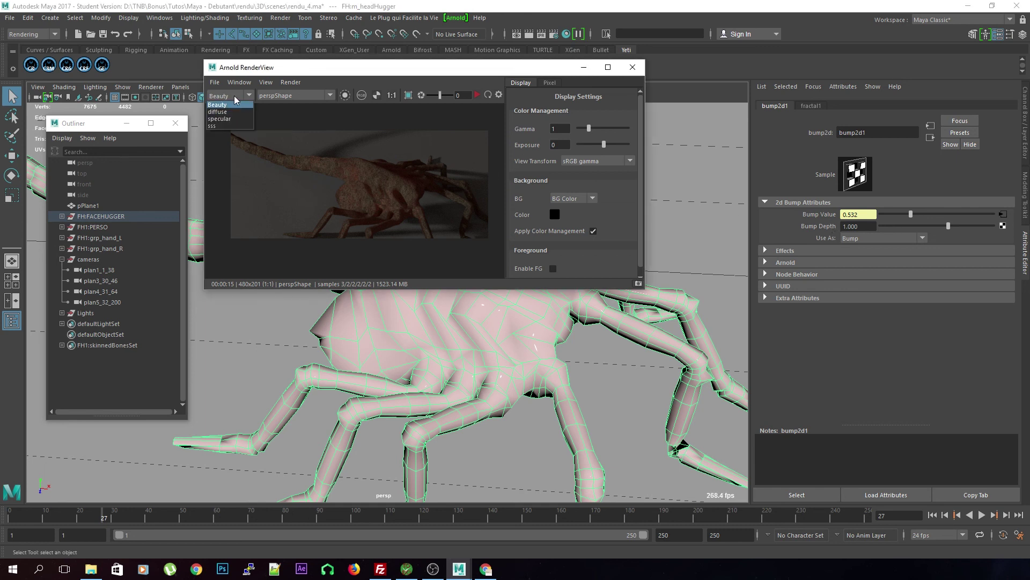
click(234, 96)
click(317, 99)
click(314, 97)
click(290, 83)
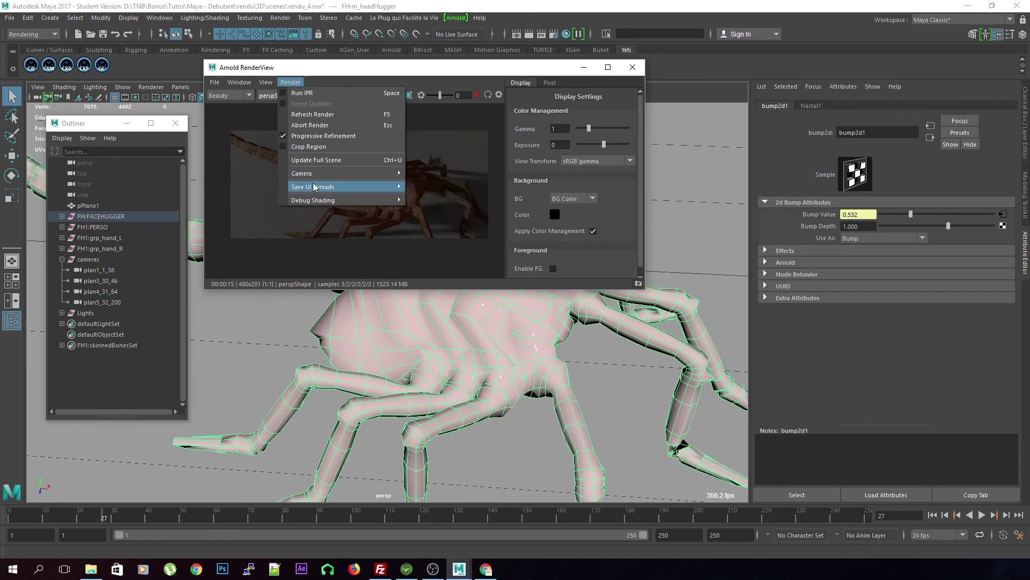
mouse_move(322, 199)
click(493, 226)
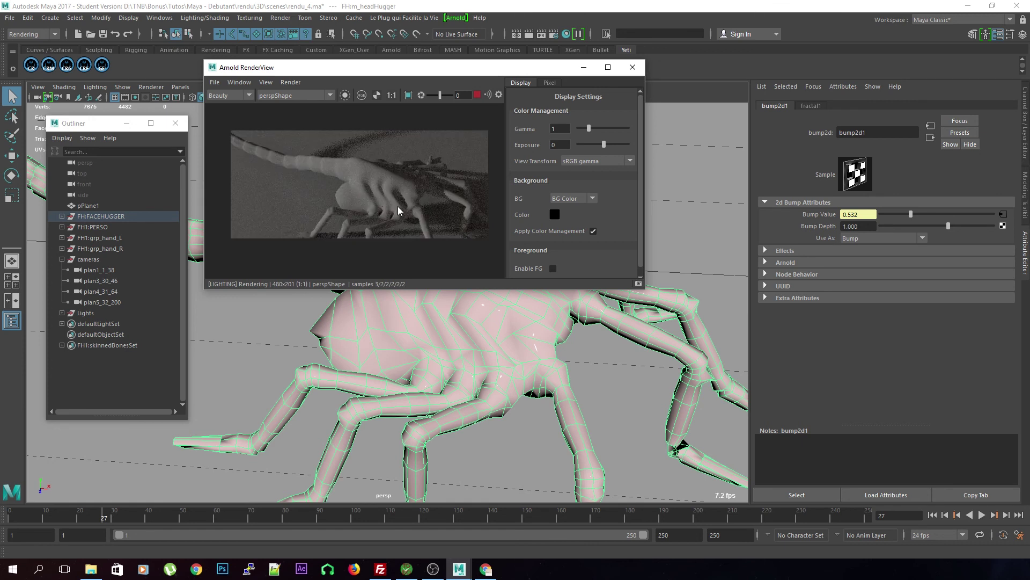
- Check the creature with Basic debug shading and stop the live render
click(308, 94)
click(294, 82)
mouse_move(334, 201)
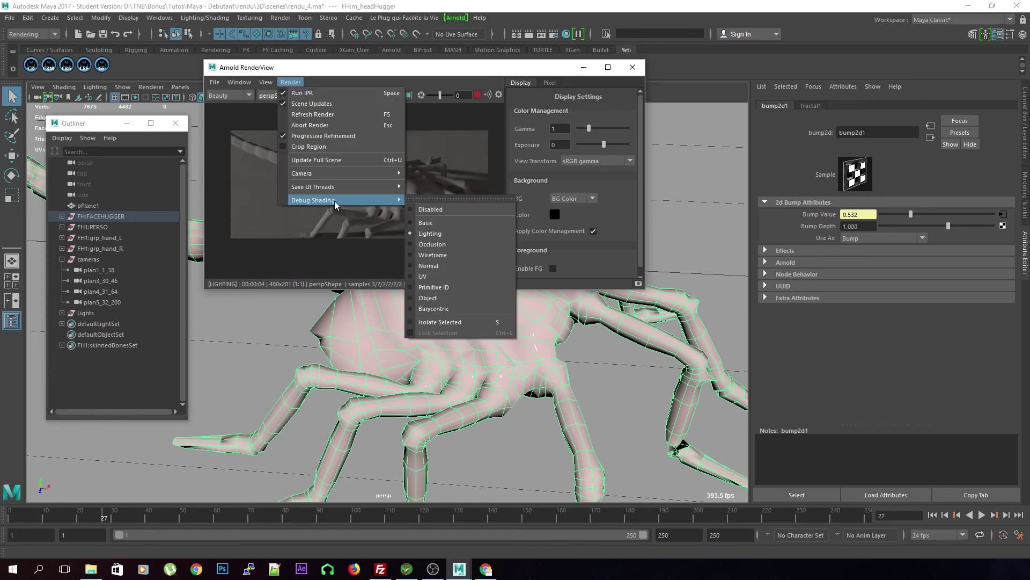
click(456, 220)
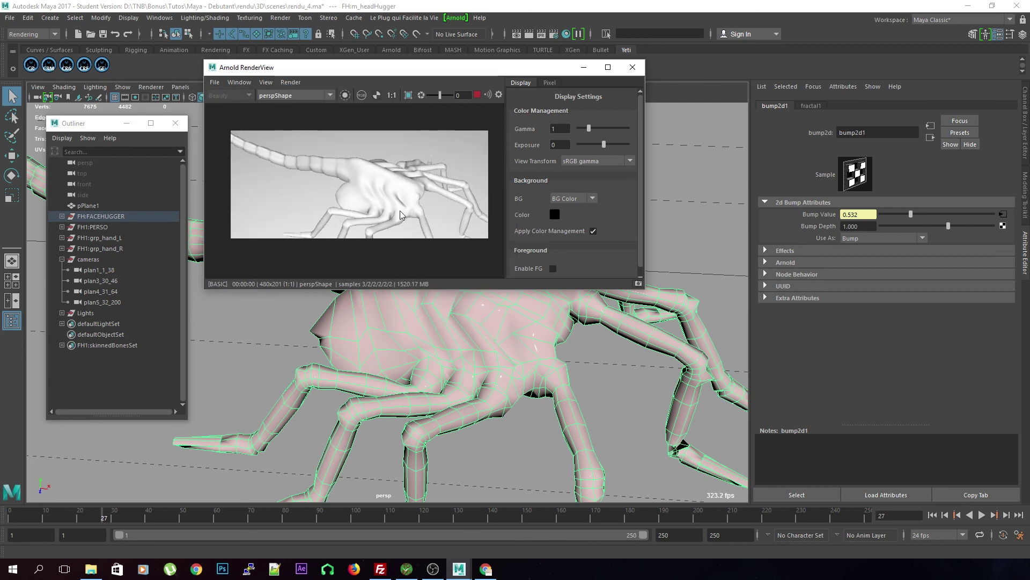
click(290, 82)
click(290, 82)
click(225, 82)
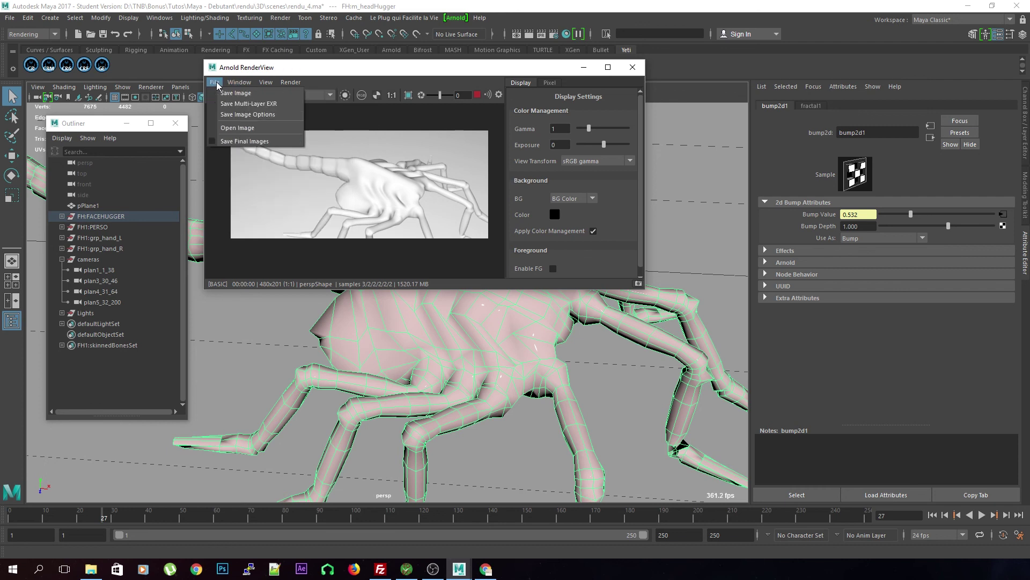
click(215, 83)
click(216, 82)
click(215, 83)
click(477, 95)
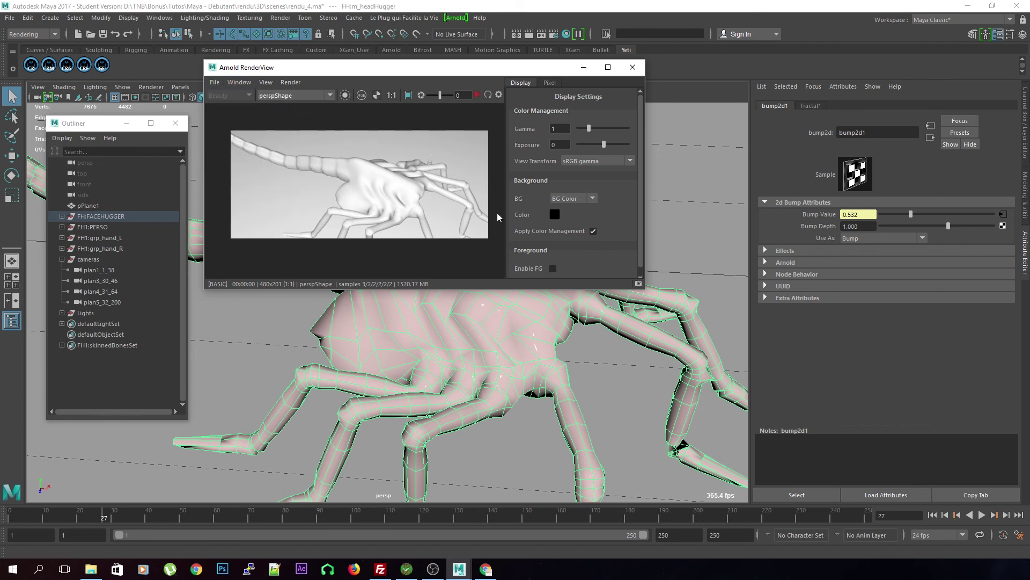
- Set shad_alien's Subsurface Weight to 0
click(930, 137)
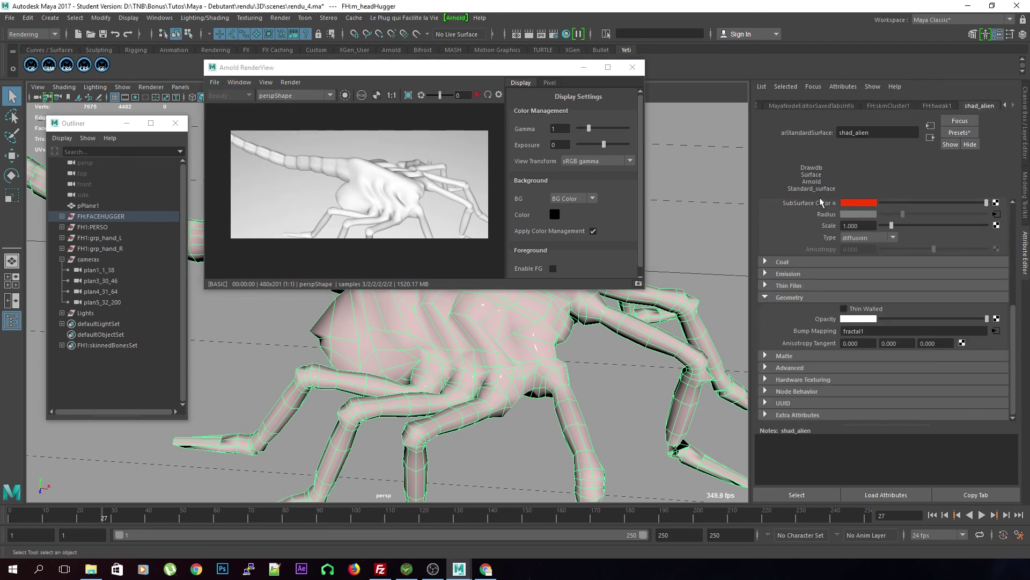
scroll(870, 269, up, 3)
double_click(859, 256)
text(0)
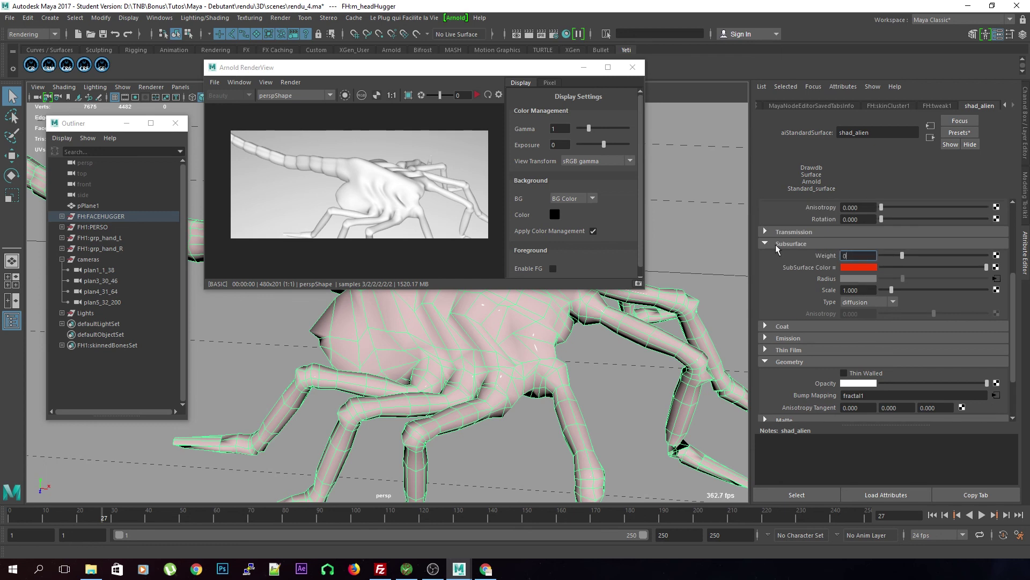
key(Return)
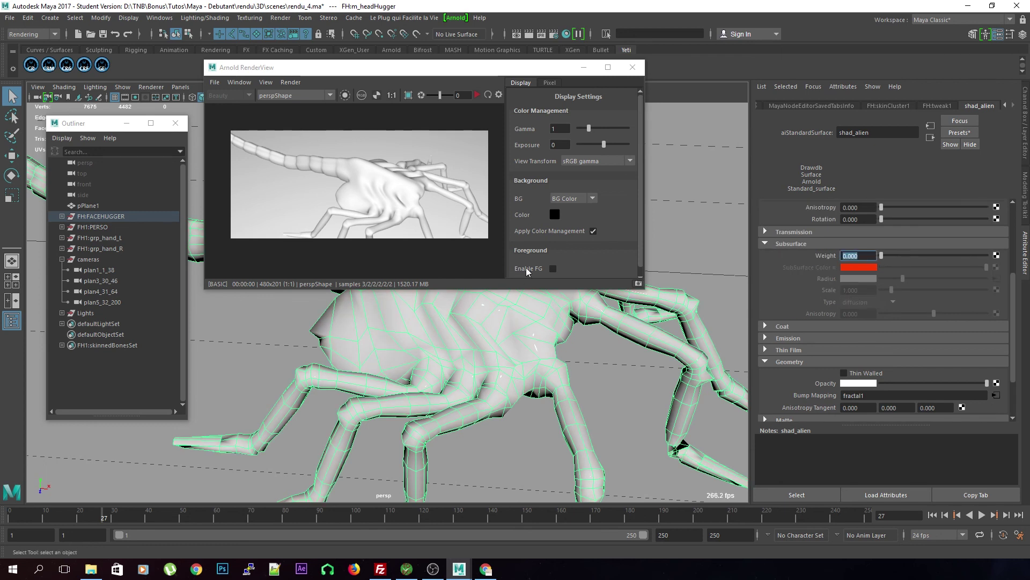
- Return to the bump2d1 attributes and restart the live perspShape render with debug shading disabled
click(996, 395)
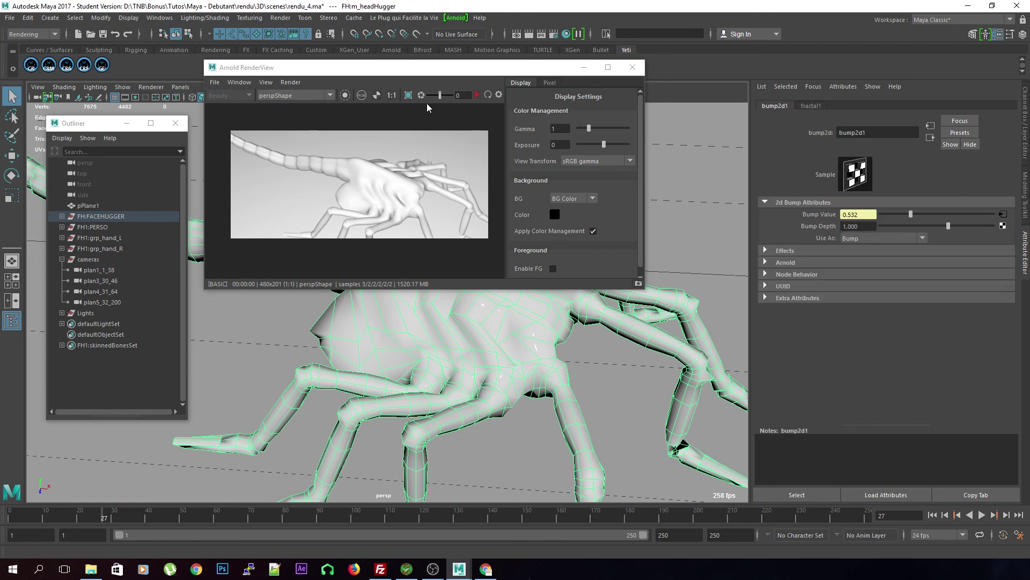
click(314, 95)
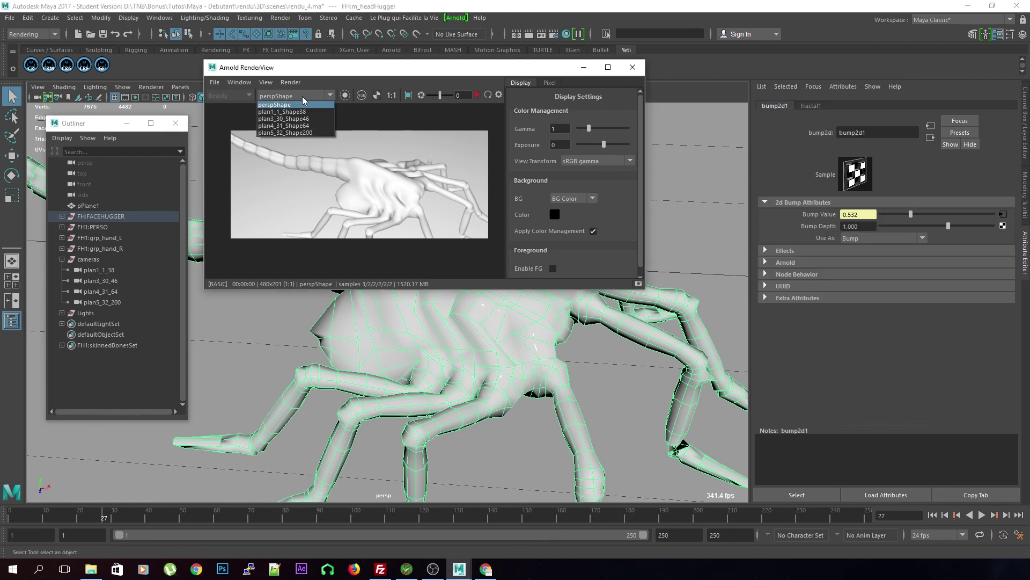
click(290, 104)
click(478, 94)
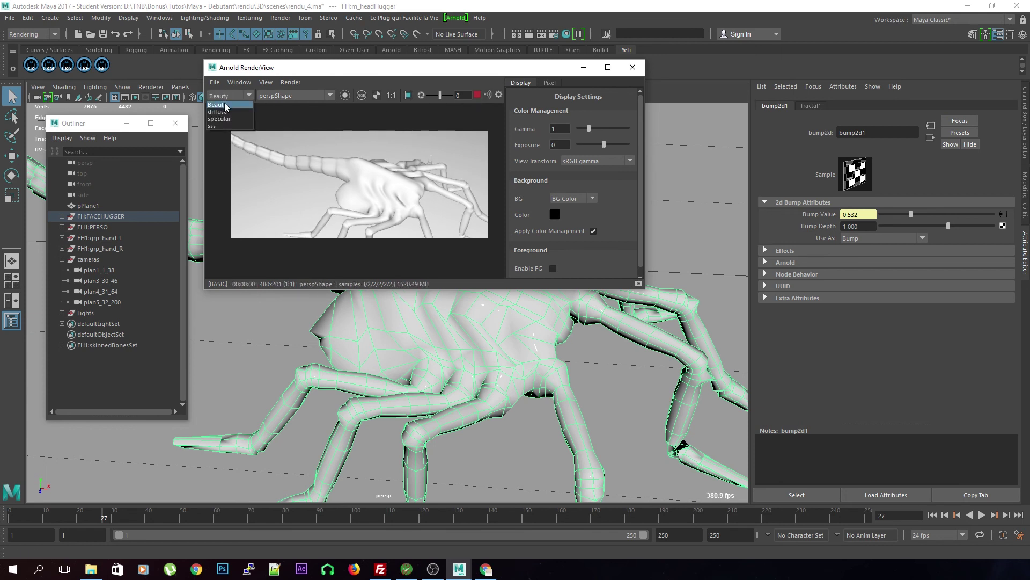
click(290, 82)
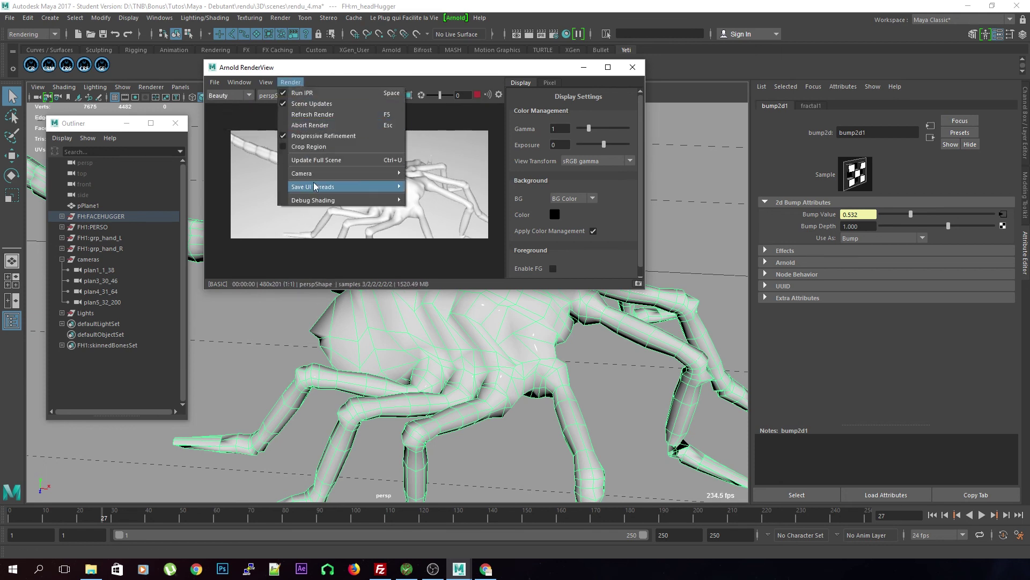
mouse_move(316, 201)
click(437, 210)
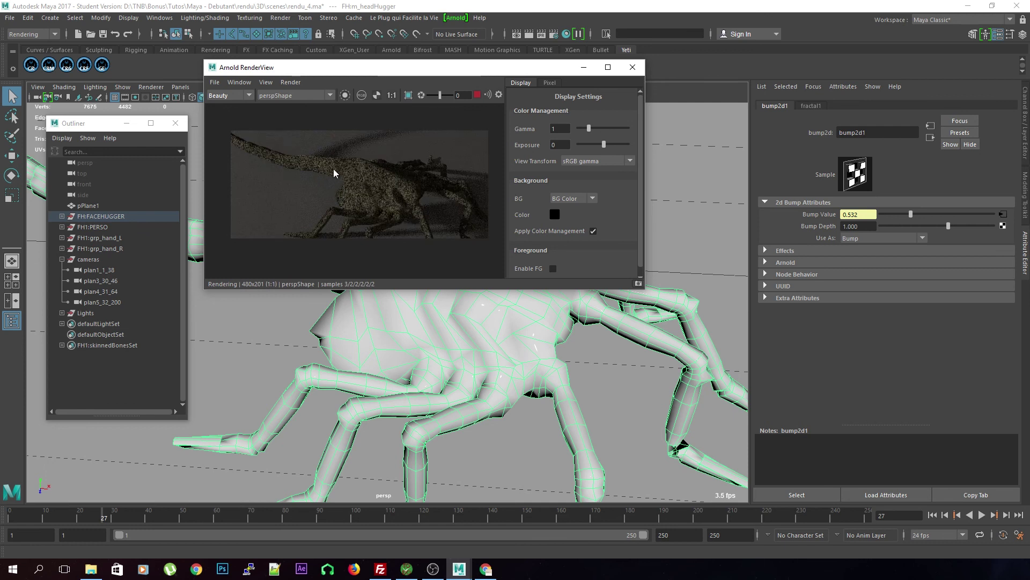
- Lower bump2d1's Bump Depth to 0.01 and further to 0.005
click(864, 227)
key(BackSpace)
key(BackSpace)
key(BackSpace)
key(BackSpace)
key(BackSpace)
text(0.)
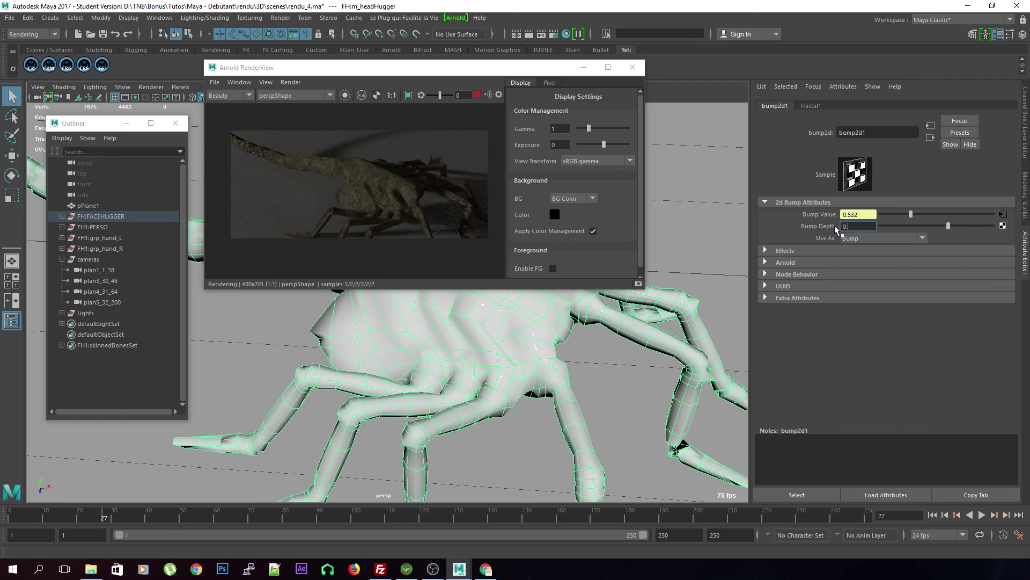
text(01)
key(Return)
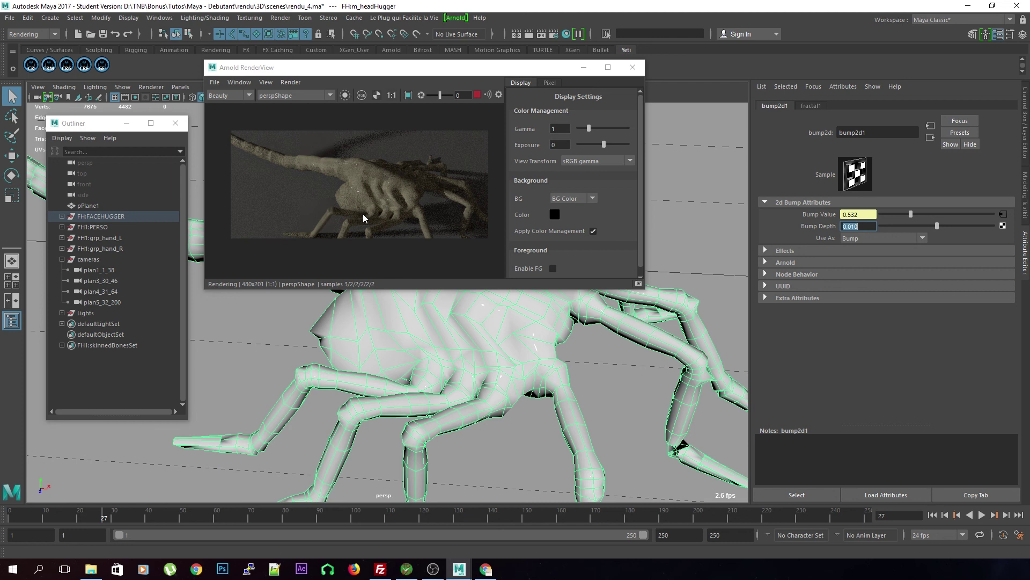
text(0.005)
key(Return)
- Check the diffuse and specular passes of the live render and examine the specular up close on the creature's body
click(229, 97)
click(225, 113)
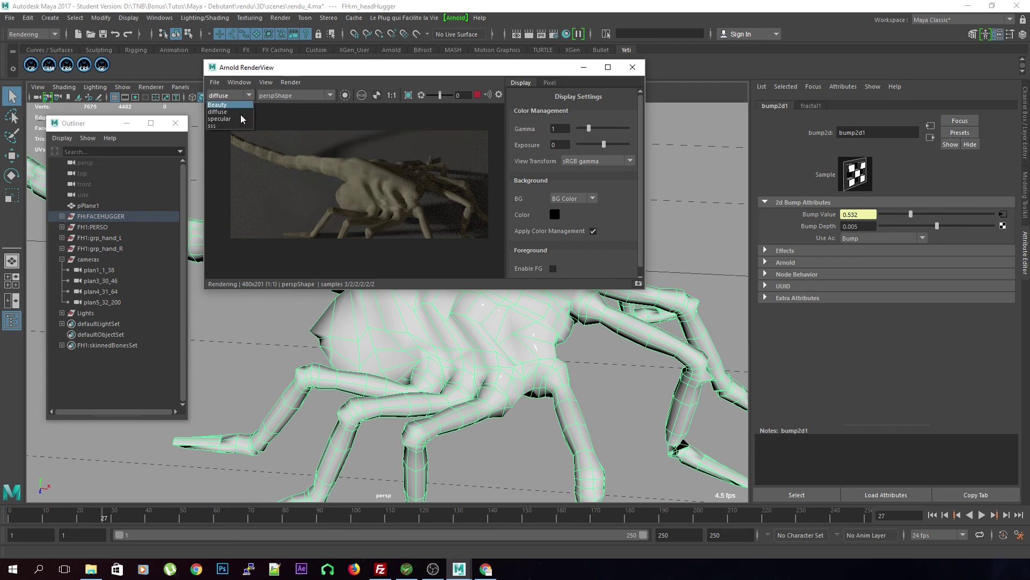
click(236, 119)
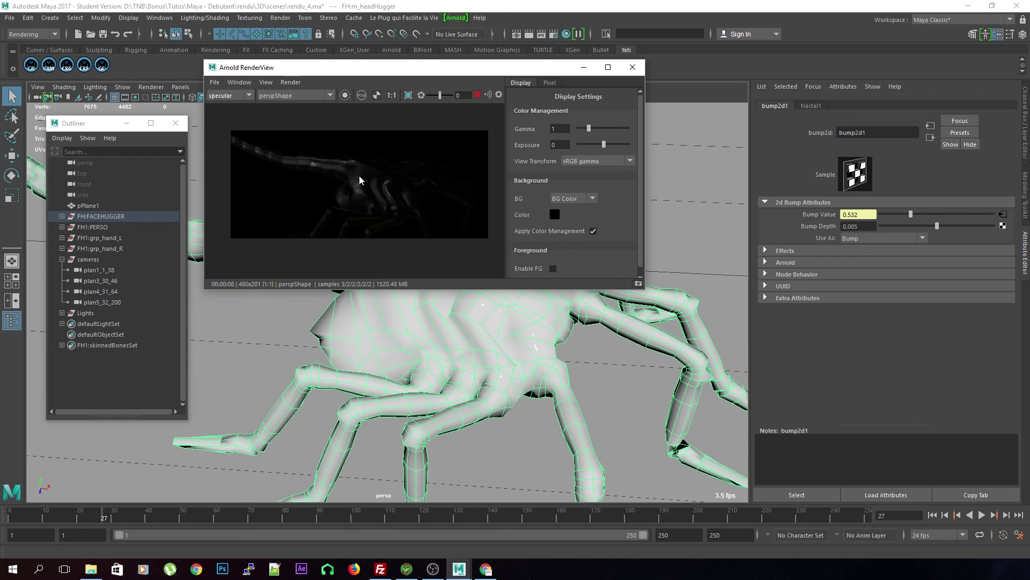
scroll(338, 161, up, 5)
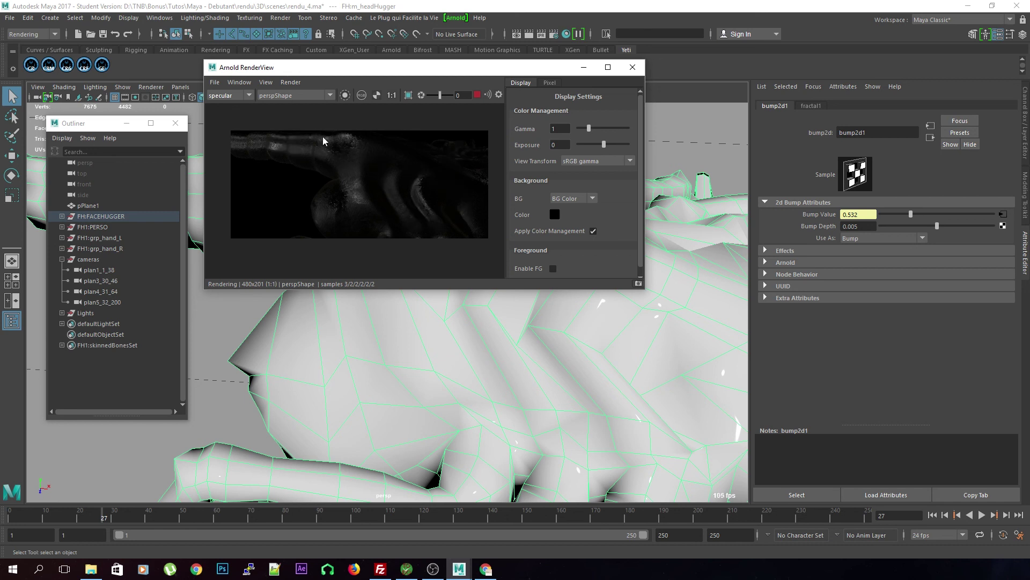
- Set bump2d1's Bump Depth to 0.01 while checking the specular pass
click(874, 232)
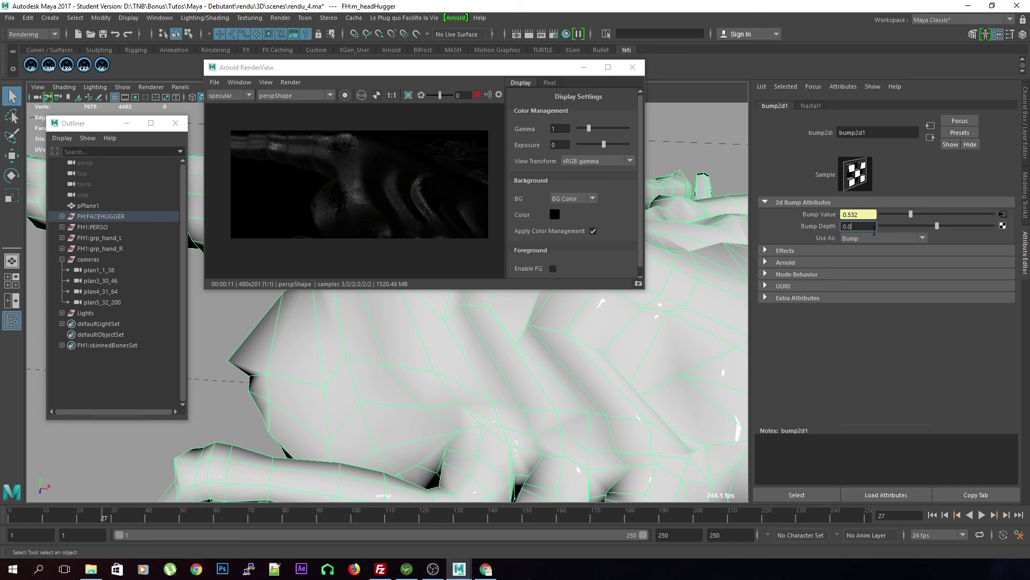
text(0.01)
key(Return)
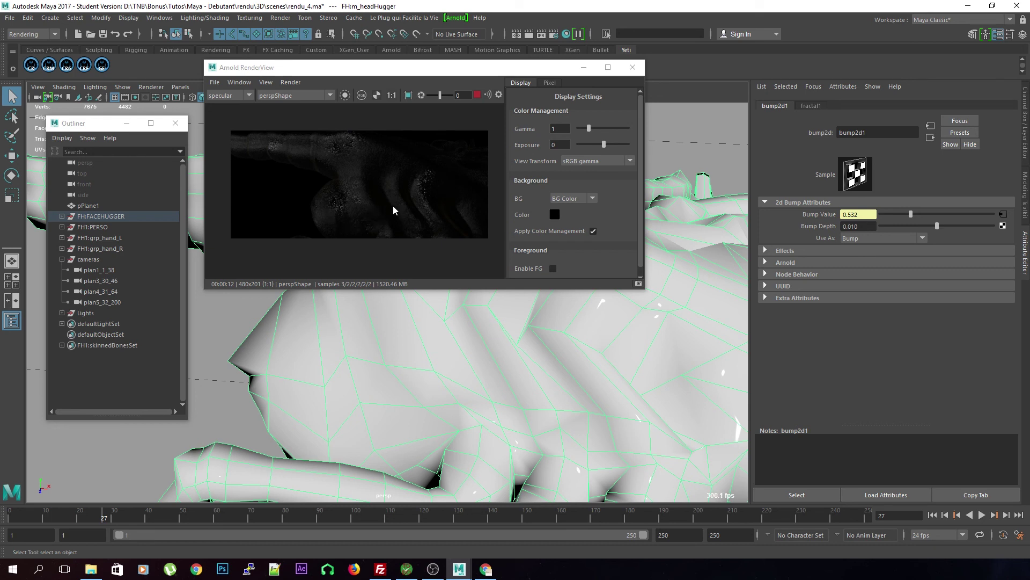
click(857, 226)
- Reopen the Hypershade and frame the whole shad_alien node graph
click(566, 34)
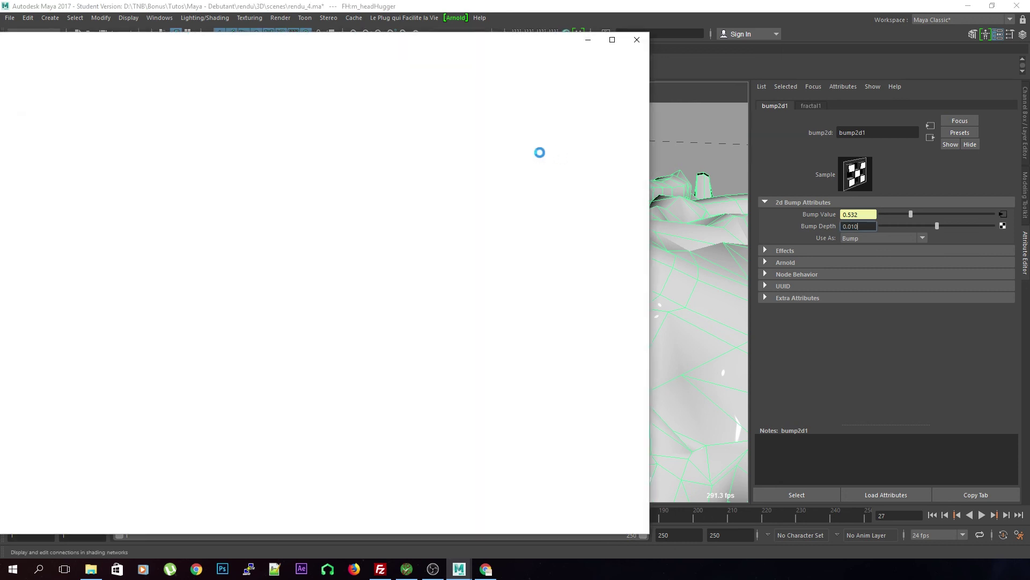
drag(258, 43, 300, 46)
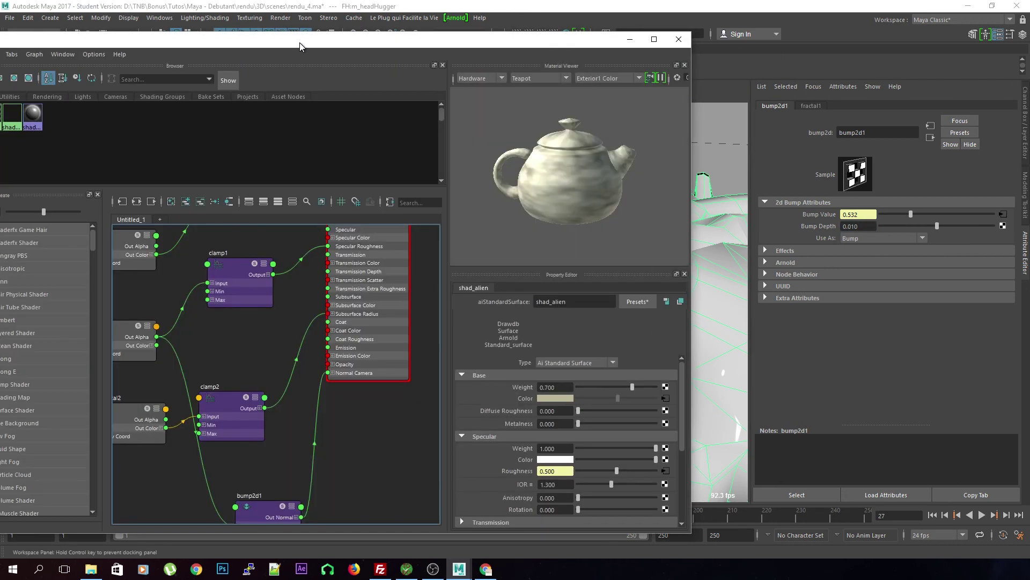
key(a)
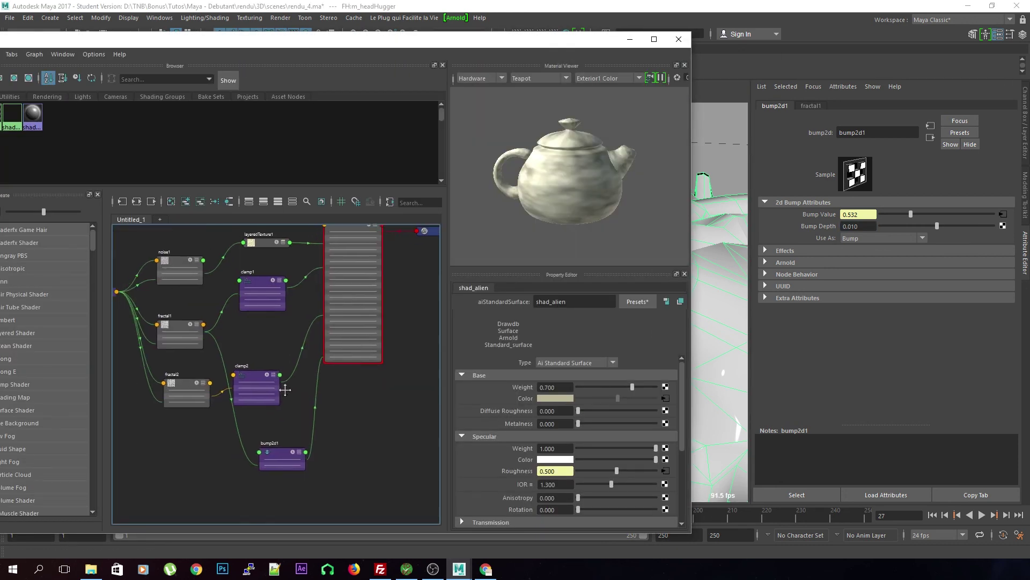
- Minimise the Hypershade and compare the diffuse and beauty passes of the creature in the Arnold RenderView
click(200, 316)
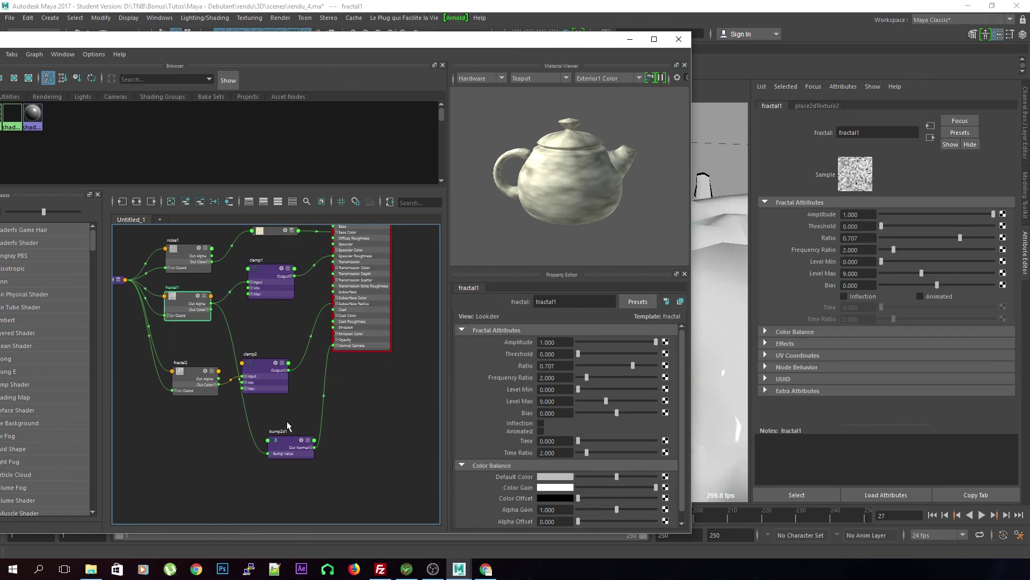
click(630, 39)
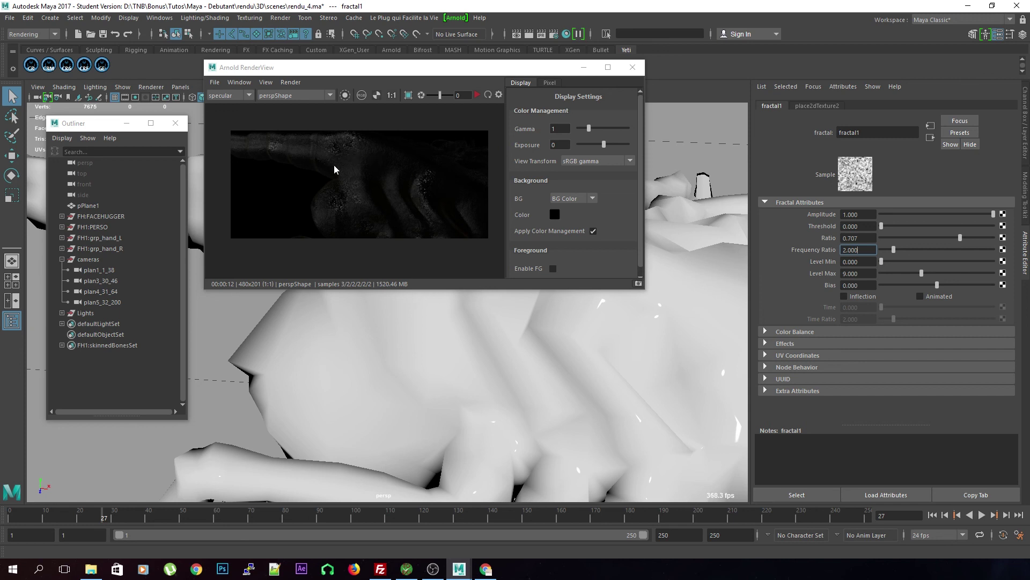
click(243, 98)
click(239, 108)
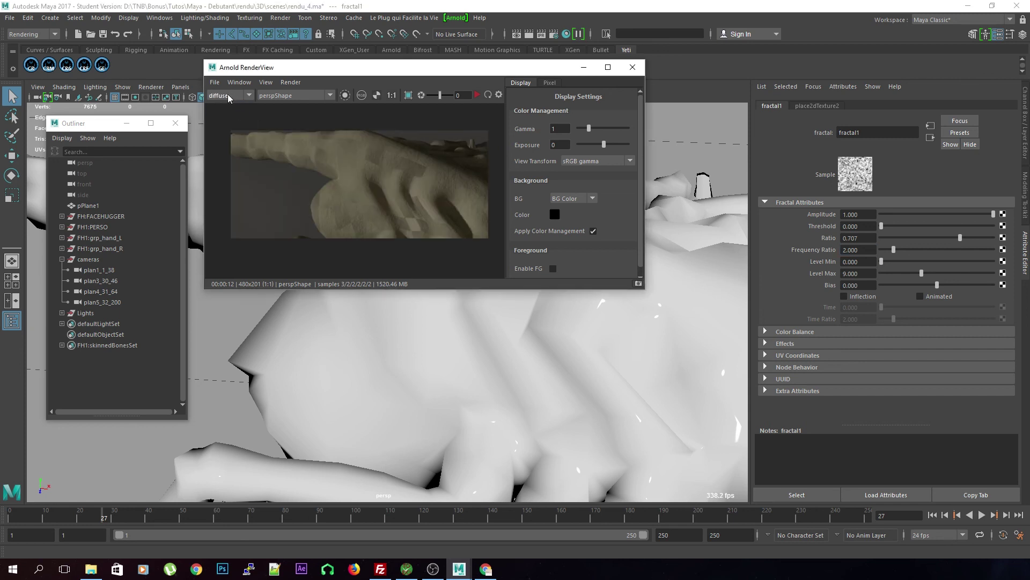
click(230, 97)
click(432, 171)
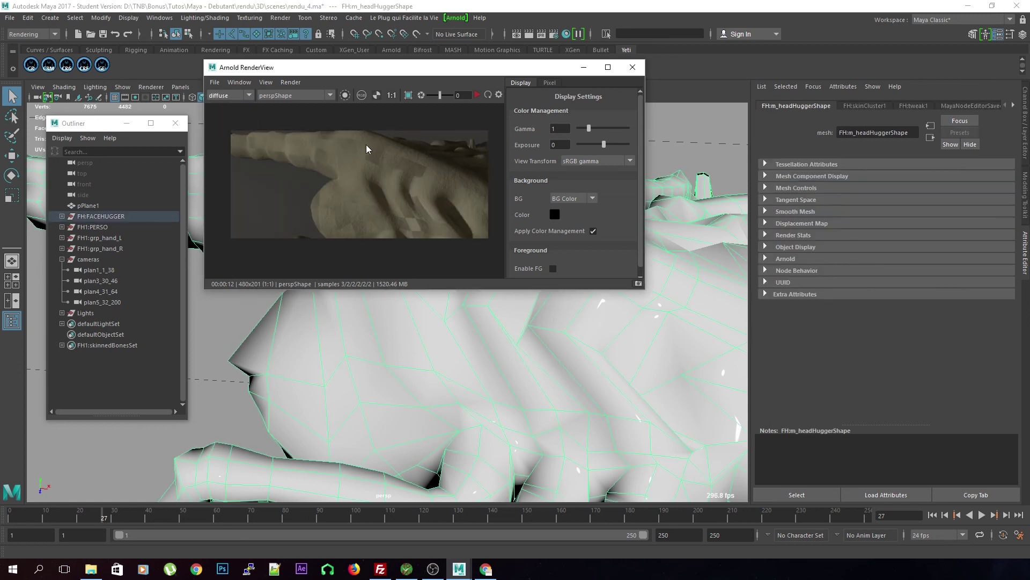
click(224, 97)
click(232, 103)
- Set shad_alien's specular IOR to 1.5 while checking the beauty pass in the live render, and stop the render
click(379, 351)
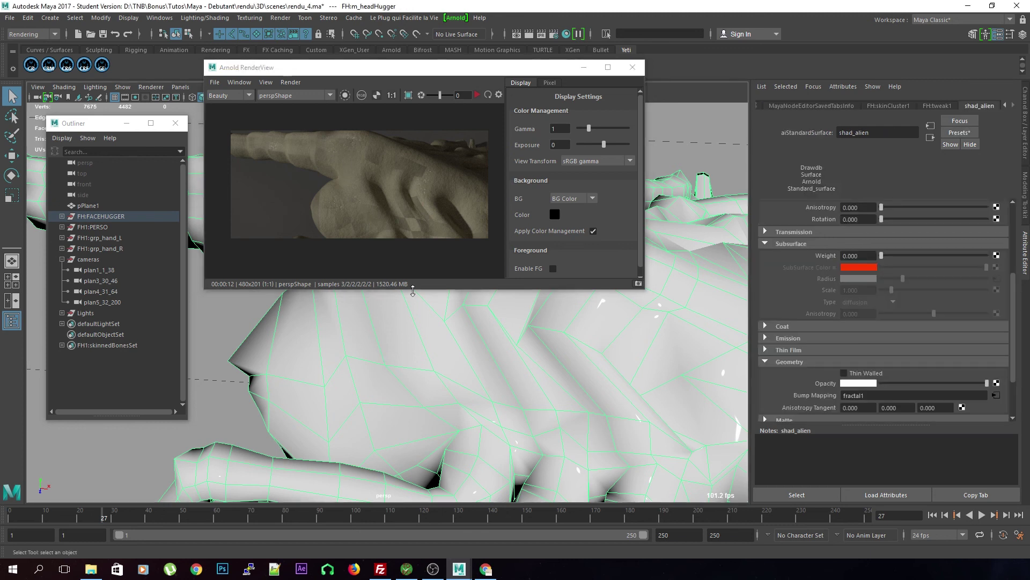
scroll(910, 344, up, 5)
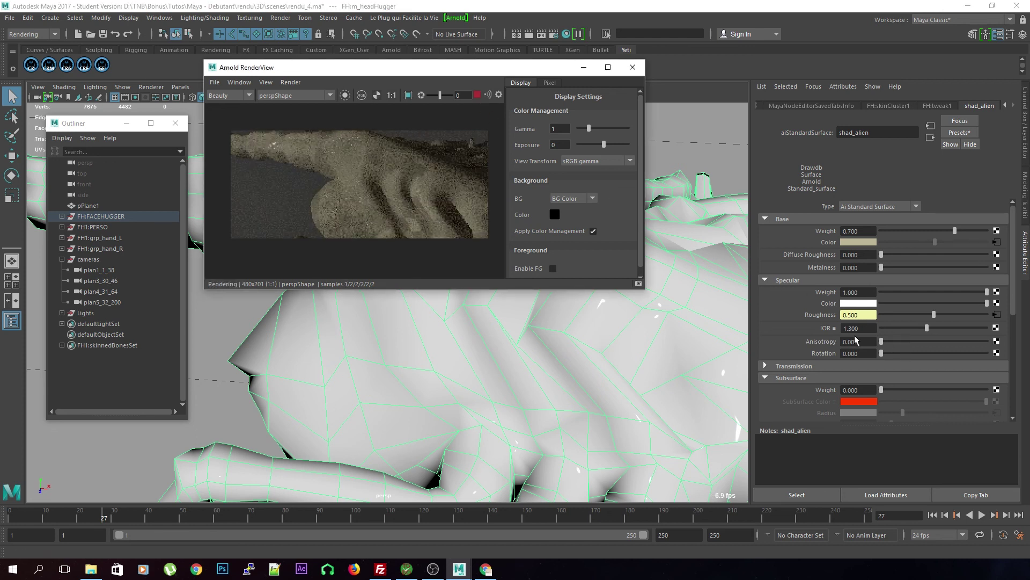
drag(928, 329, 948, 328)
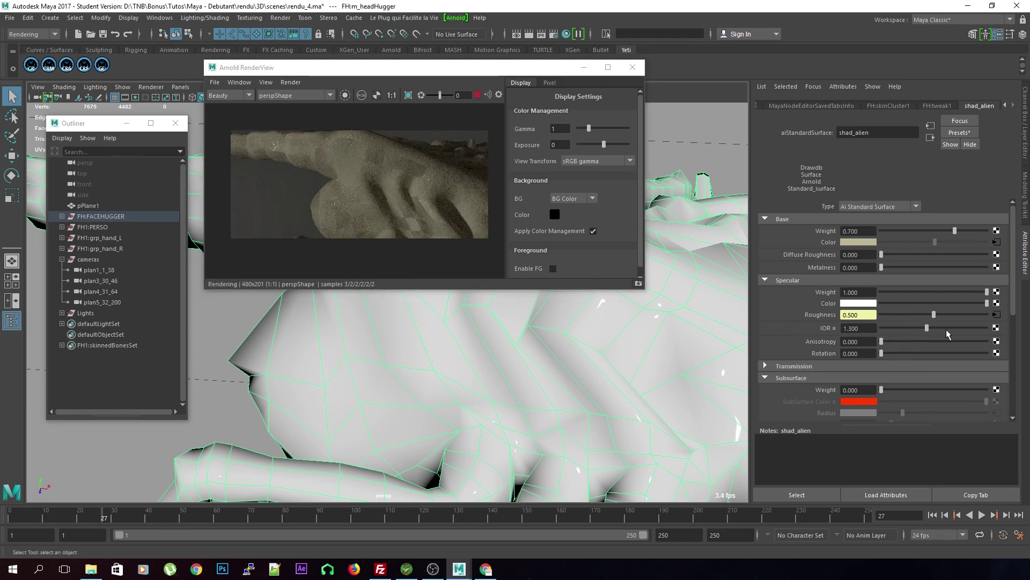
click(861, 329)
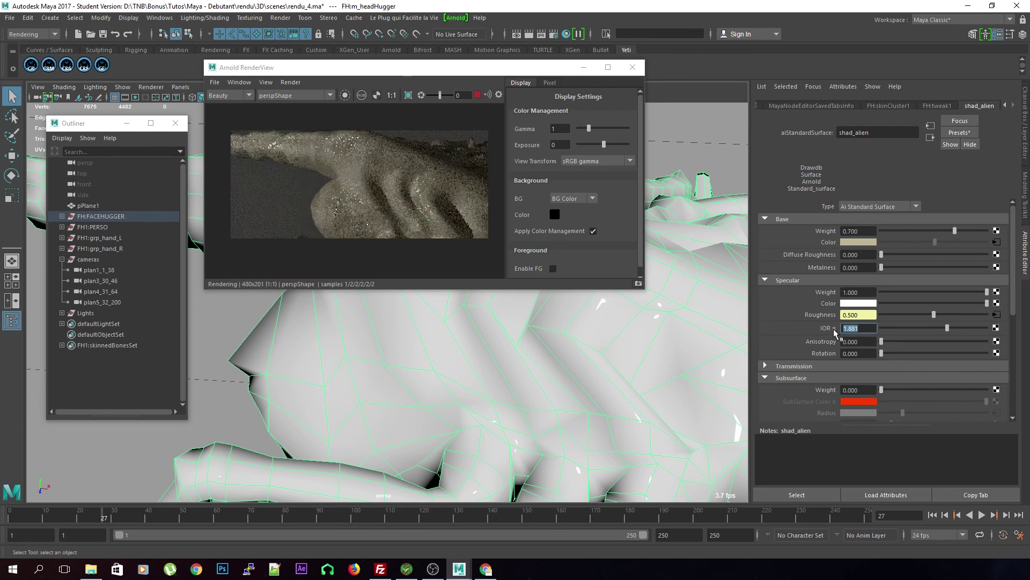
text(1.5)
key(Return)
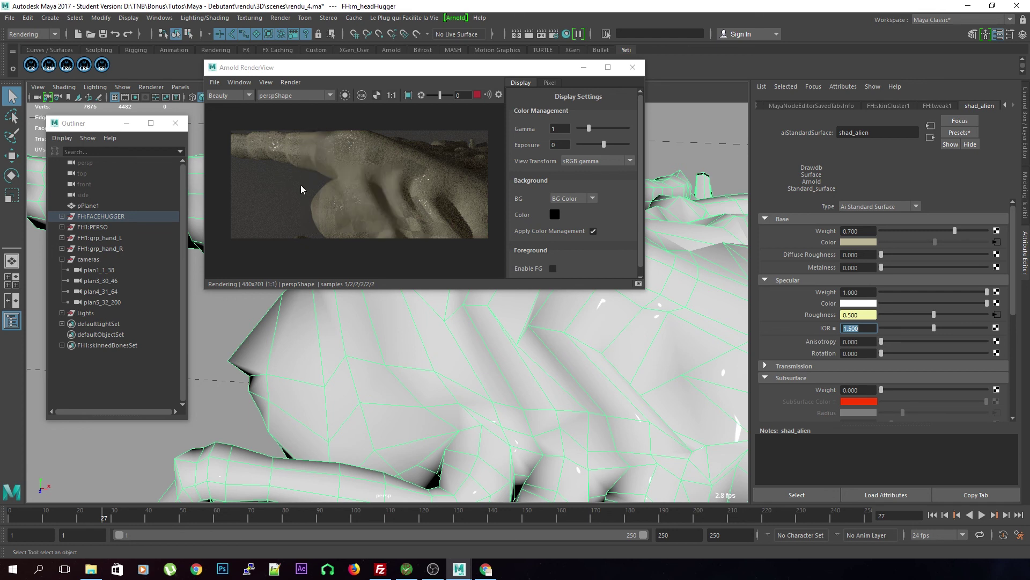
click(476, 96)
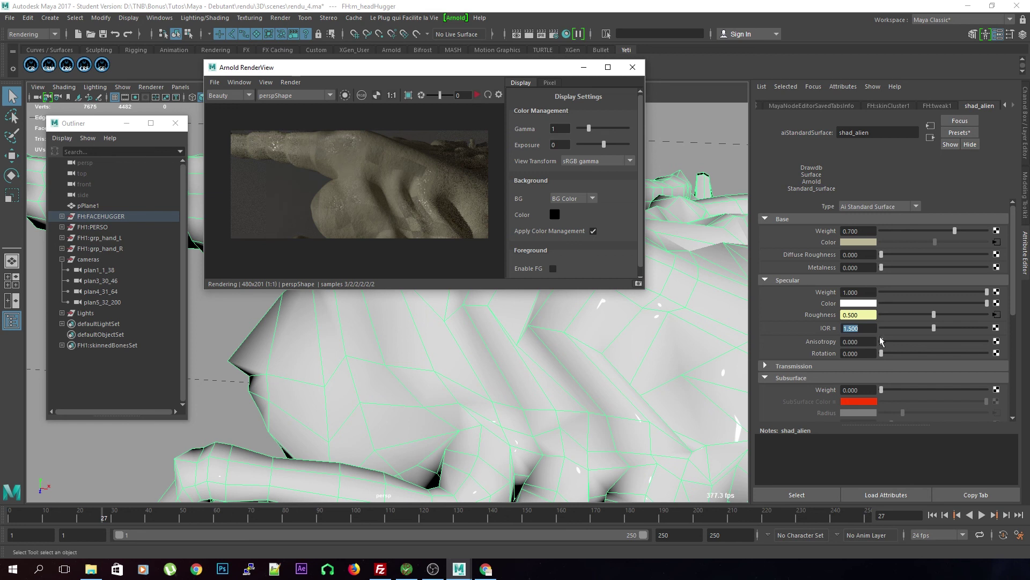
- Set shad_alien's Subsurface Weight to 0.2 and check the effect in the render
drag(871, 391, 817, 366)
text(.2)
key(Return)
click(478, 95)
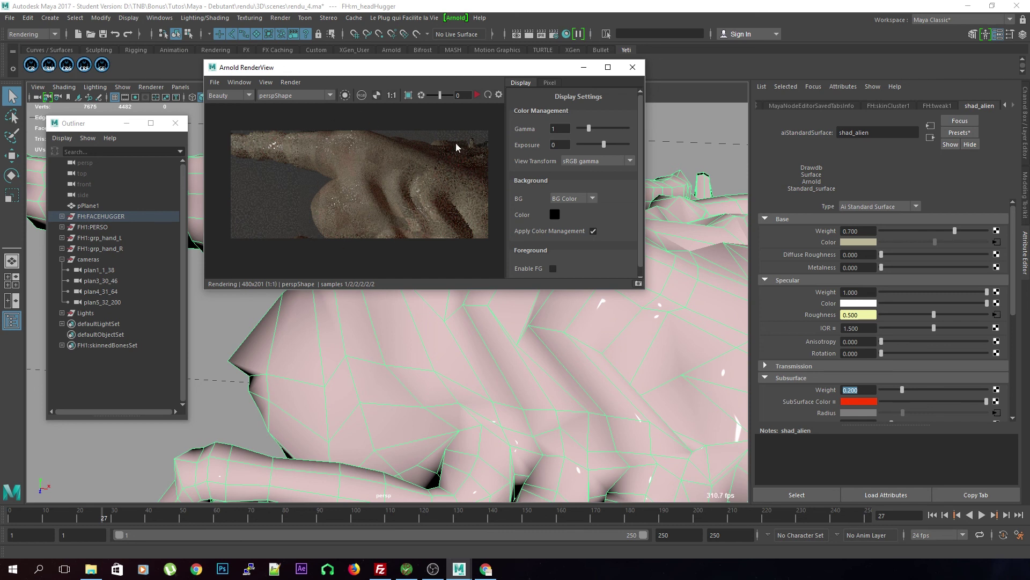
- Close the Arnold RenderView, switch to the Modeling menu set and open the creature mesh in the UV Editor
click(637, 71)
scroll(603, 192, down, 10)
alt+drag(559, 230, 412, 220)
scroll(462, 300, up, 5)
click(51, 35)
click(30, 46)
click(413, 17)
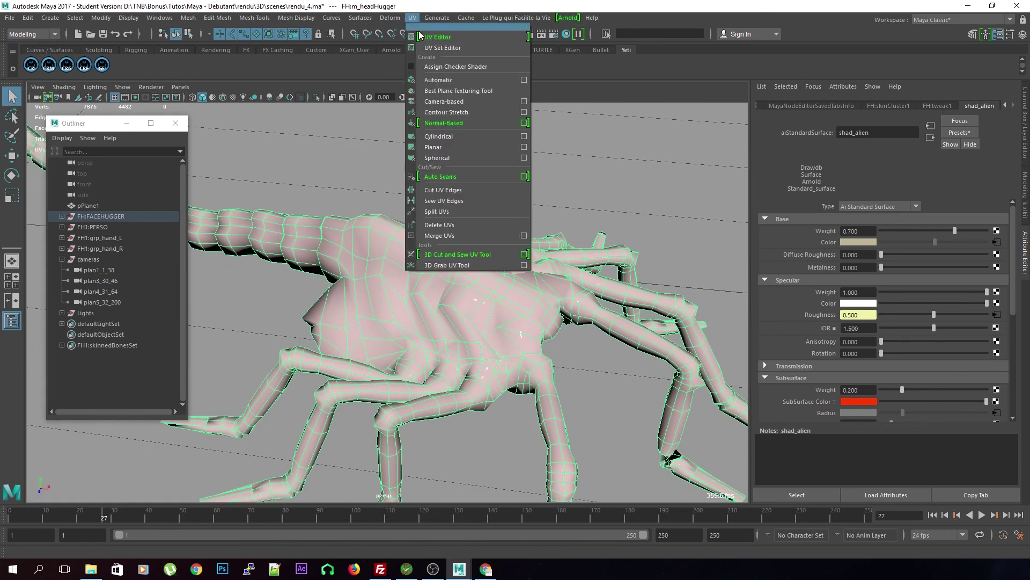
click(419, 36)
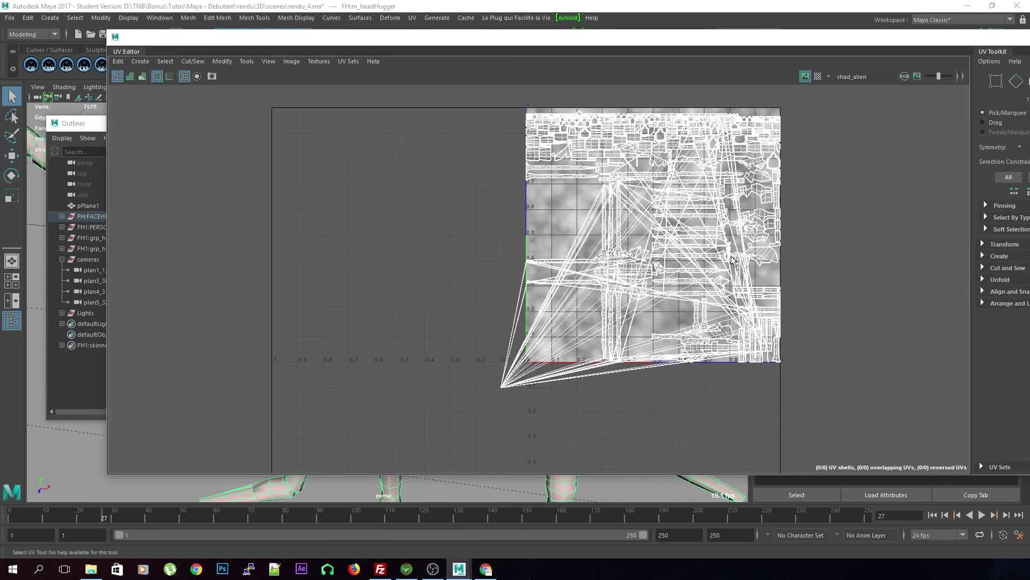
- Select all of the creature's existing UV shells in the UV Editor
drag(861, 402, 408, 111)
alt+middle_drag(561, 153, 452, 166)
right_drag(506, 151, 475, 141)
mouse_move(748, 410)
mouse_down()
mouse_move(296, 154)
mouse_move(299, 114)
mouse_up()
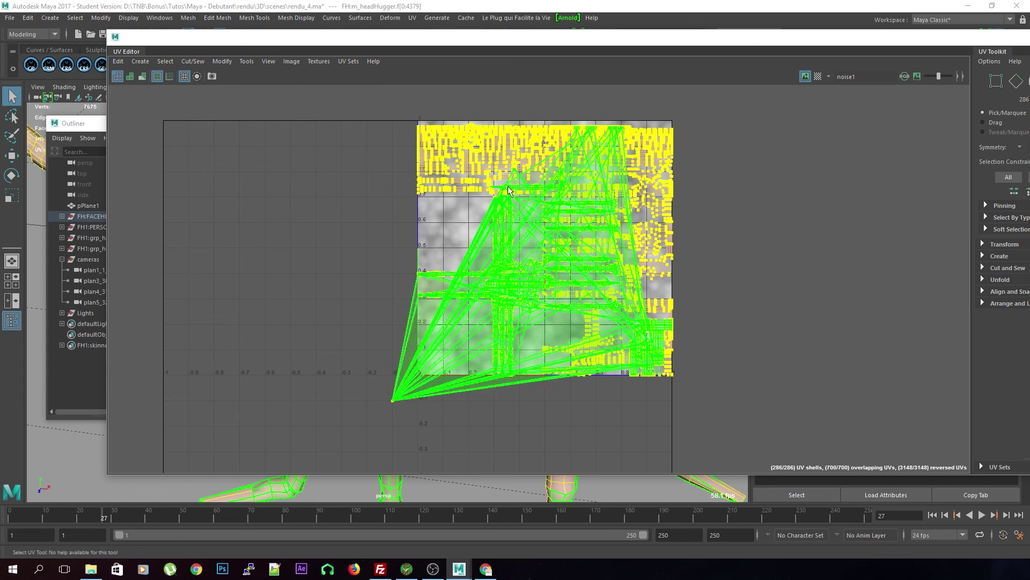
shift+right_click(520, 206)
shift+right_drag(521, 207, 471, 198)
- Select the large tangled UV shell and move it away from the other shells, out of the 0–1 tile
click(639, 208)
right_click(589, 157)
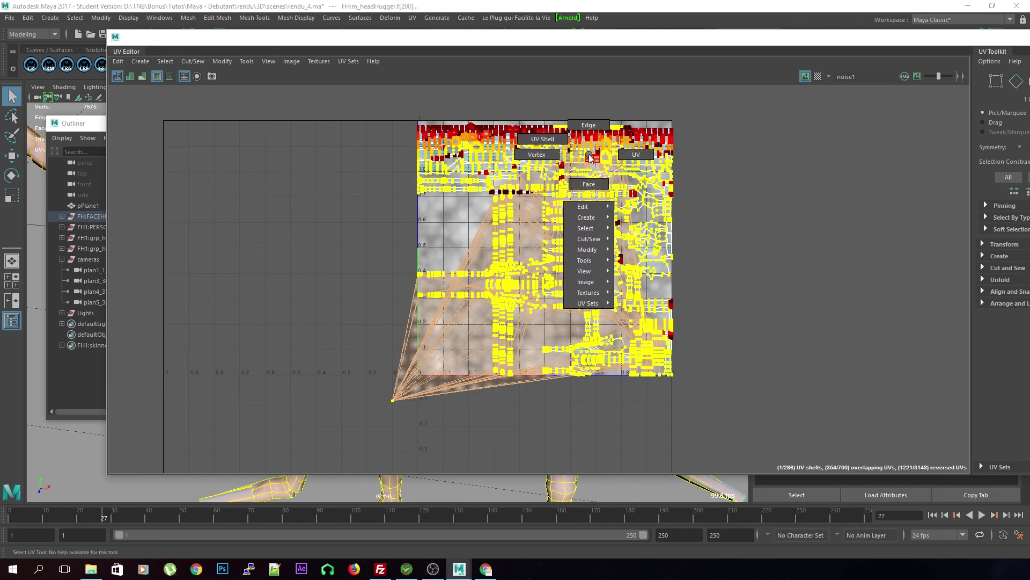
right_drag(589, 155, 546, 139)
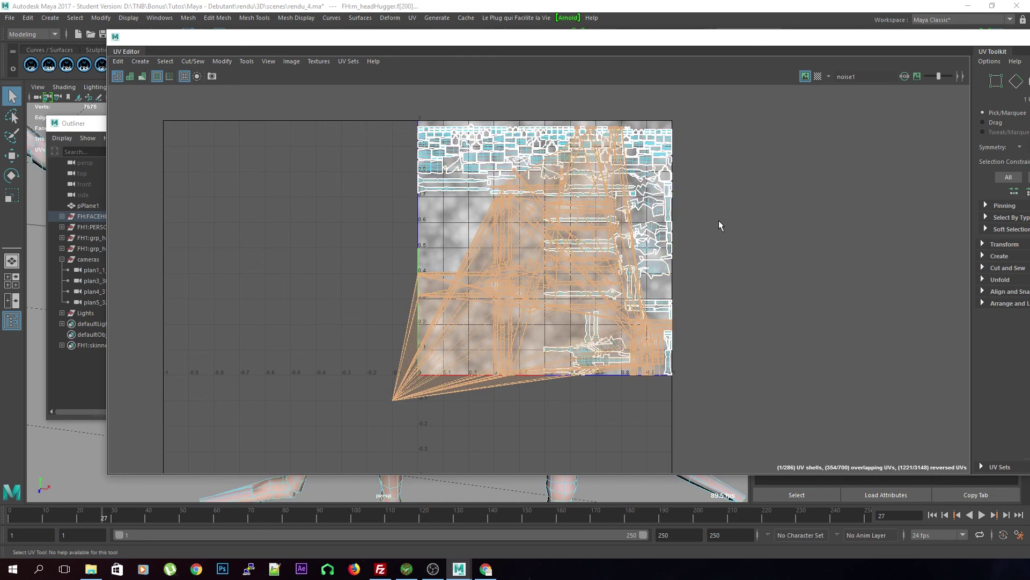
click(494, 307)
key(w)
drag(524, 267, 278, 279)
- Move the UV Editor aside and examine which parts of the creature the selected UV shell covers
drag(426, 42, 1029, 59)
alt+drag(671, 292, 621, 253)
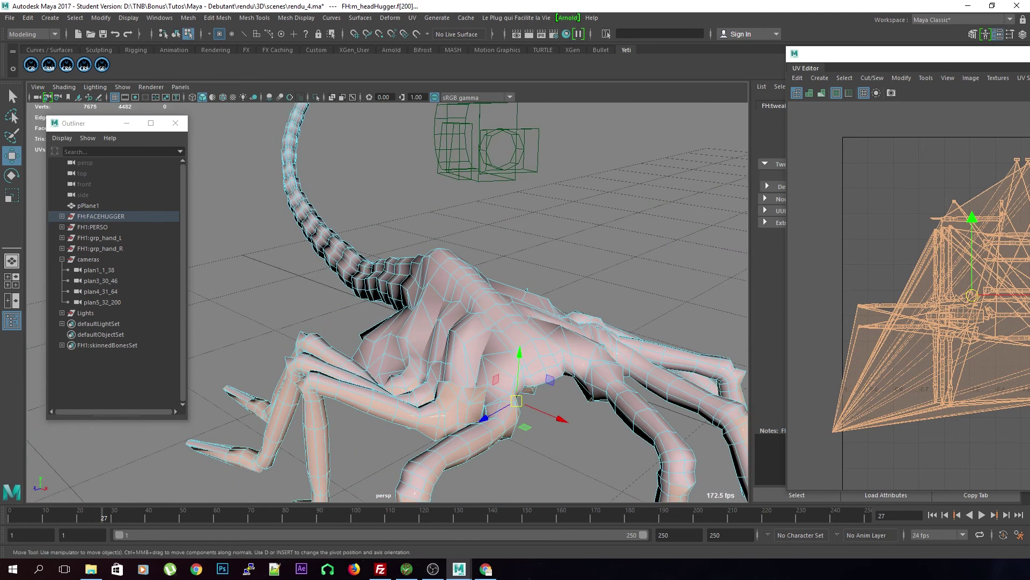
alt+drag(688, 288, 477, 346)
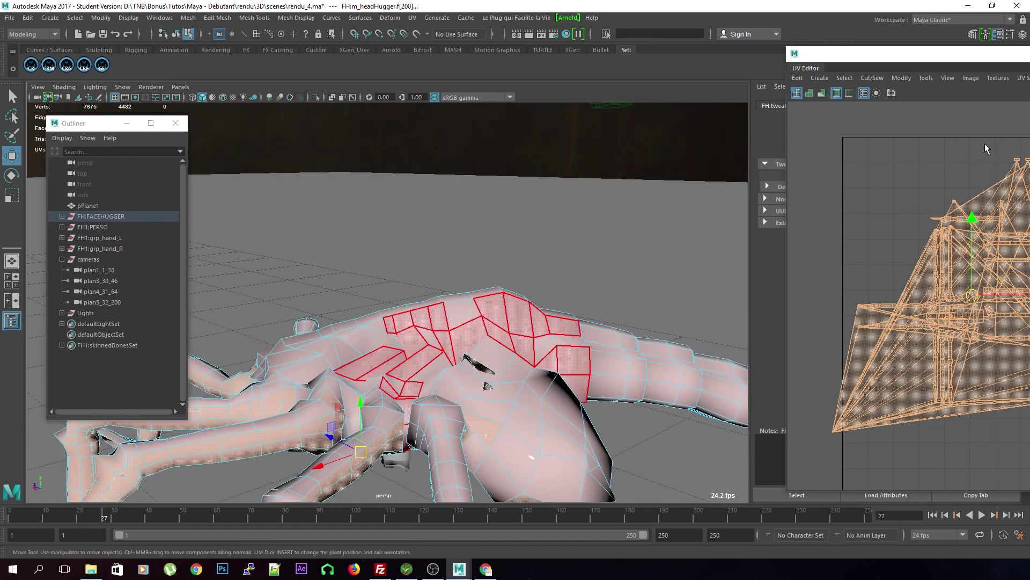
- Return the creature to object mode, apply an Automatic UV projection to the whole mesh and leave the projection manipulator
right_drag(476, 346, 529, 245)
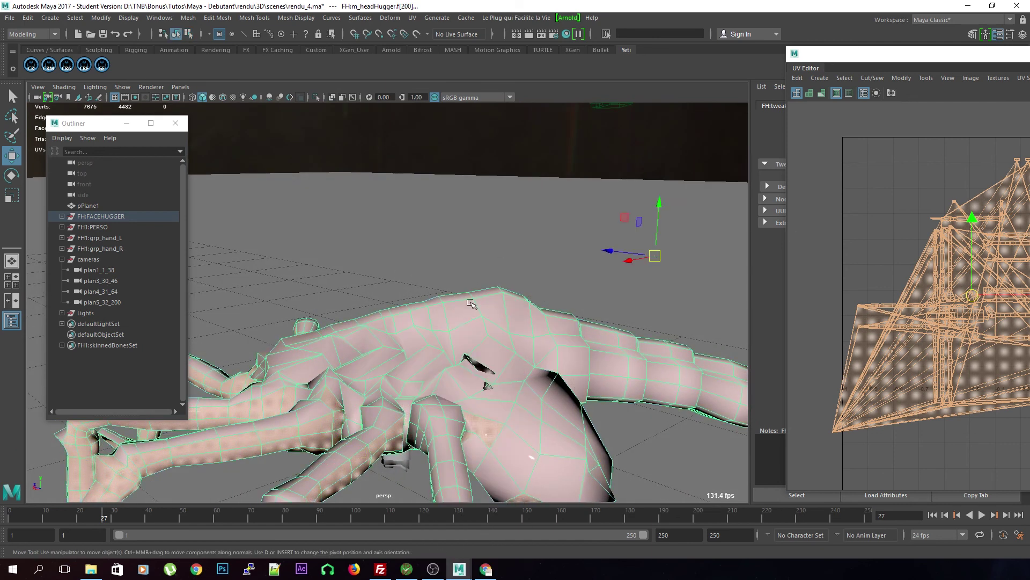
alt+drag(467, 291, 488, 268)
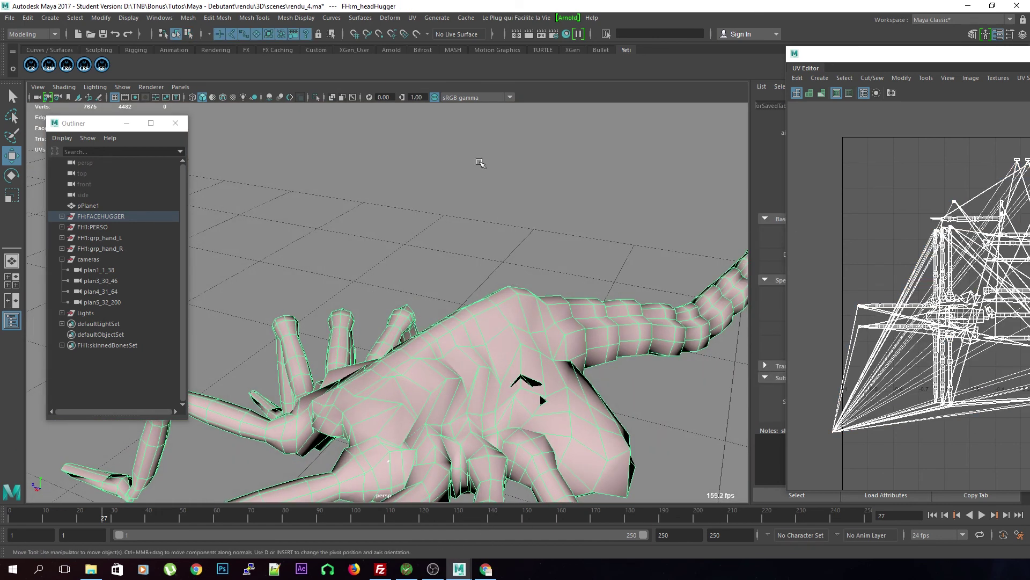
click(412, 18)
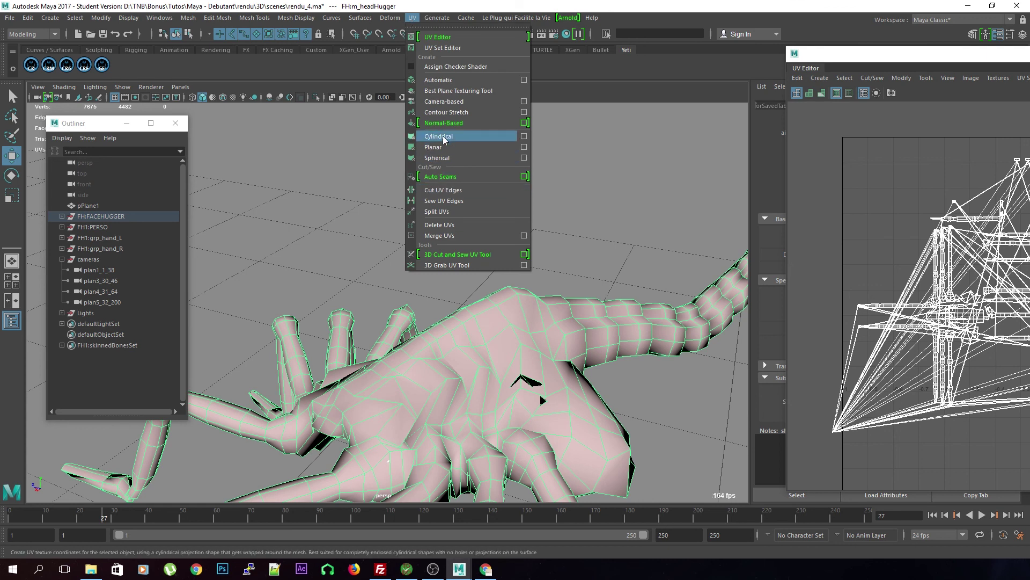
click(439, 83)
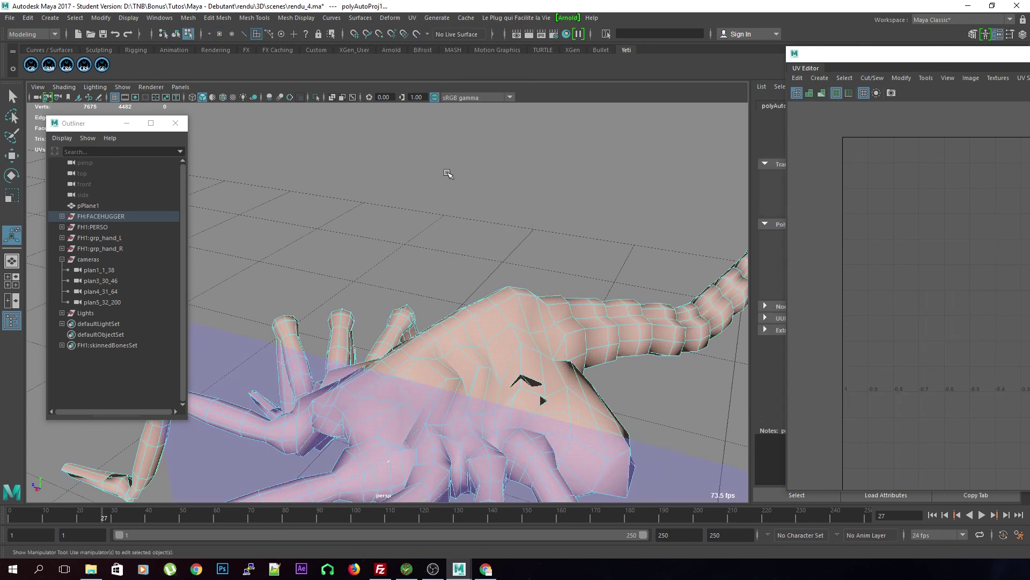
right_drag(535, 245, 535, 245)
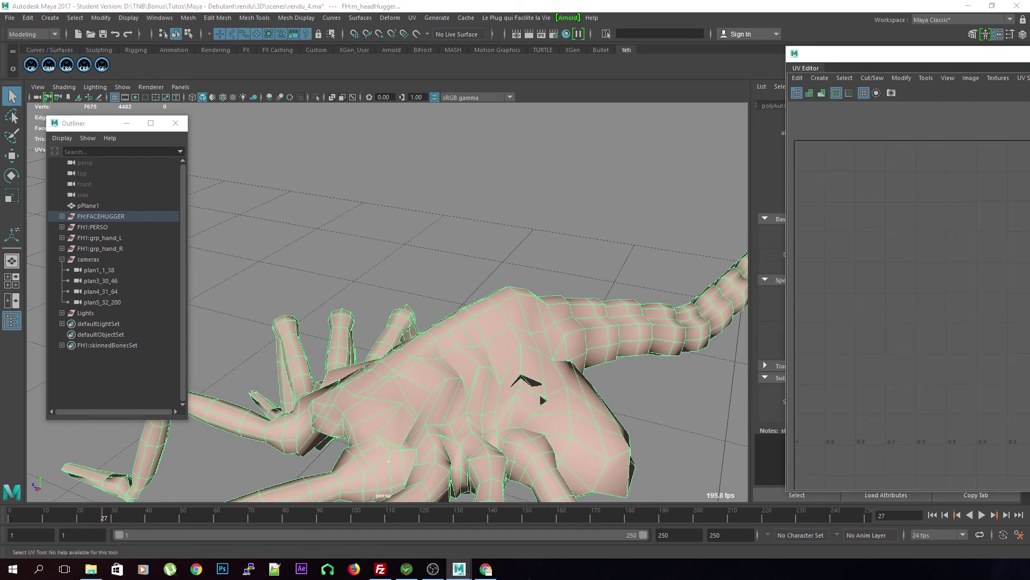
- Select the creature's new UV shells in the UV Editor and examine the automatic layout up close
key(F8)
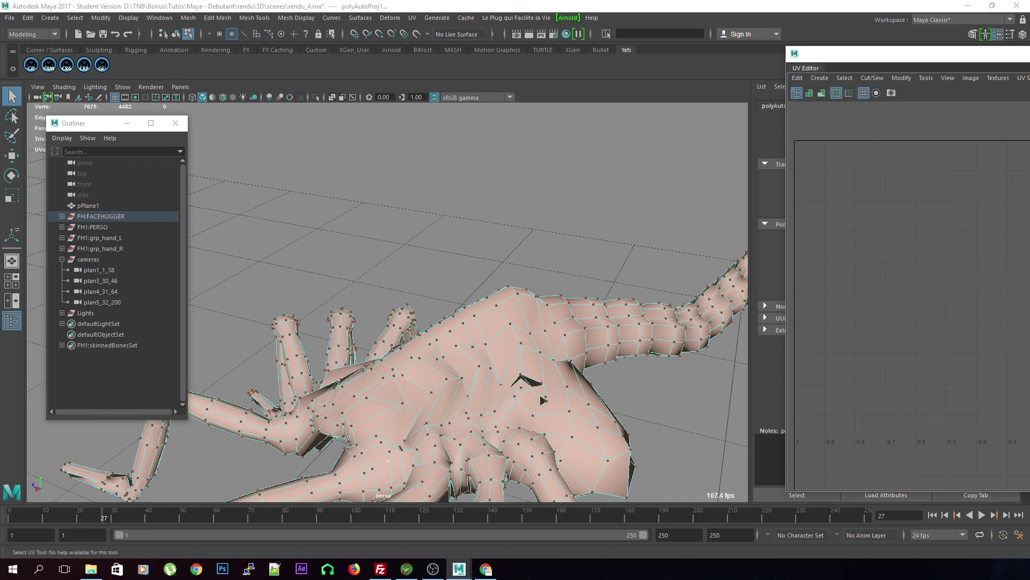
right_drag(765, 247, 732, 229)
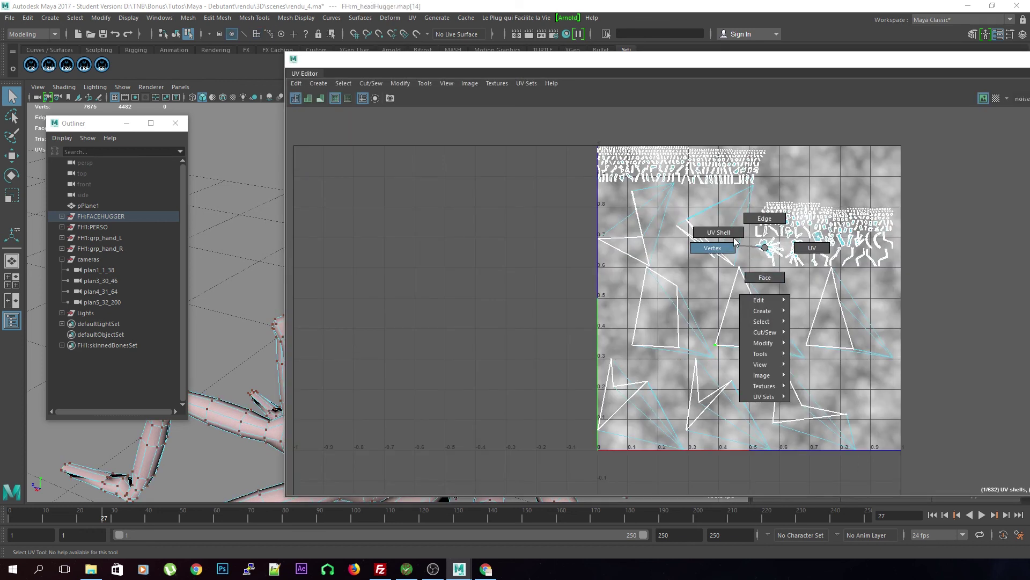
scroll(733, 230, down, 3)
drag(574, 169, 977, 467)
mouse_move(735, 299)
right_down()
mouse_move(714, 268)
mouse_move(732, 307)
right_up()
scroll(783, 306, up, 3)
scroll(787, 303, up, 4)
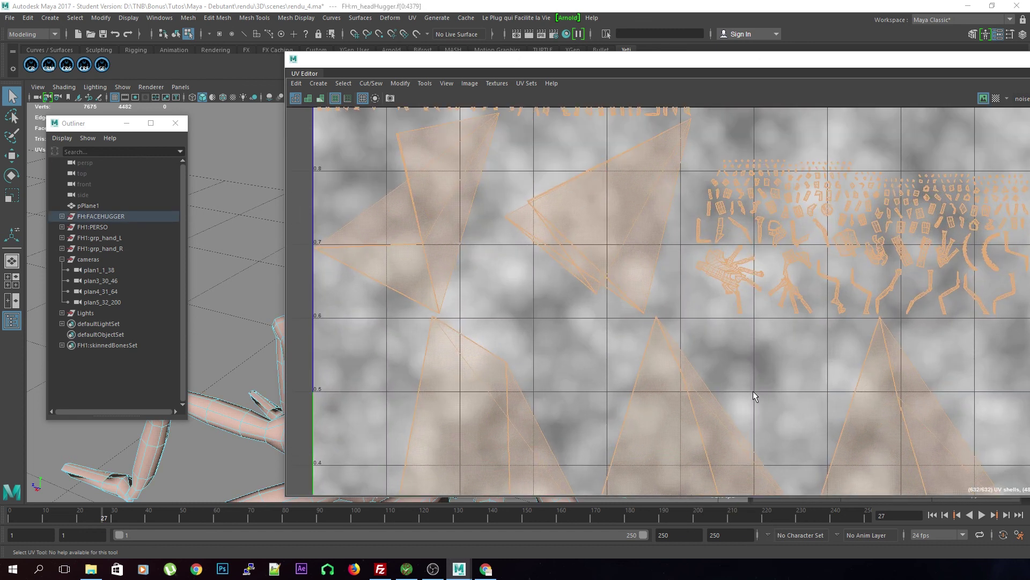
right_drag(753, 391, 786, 344)
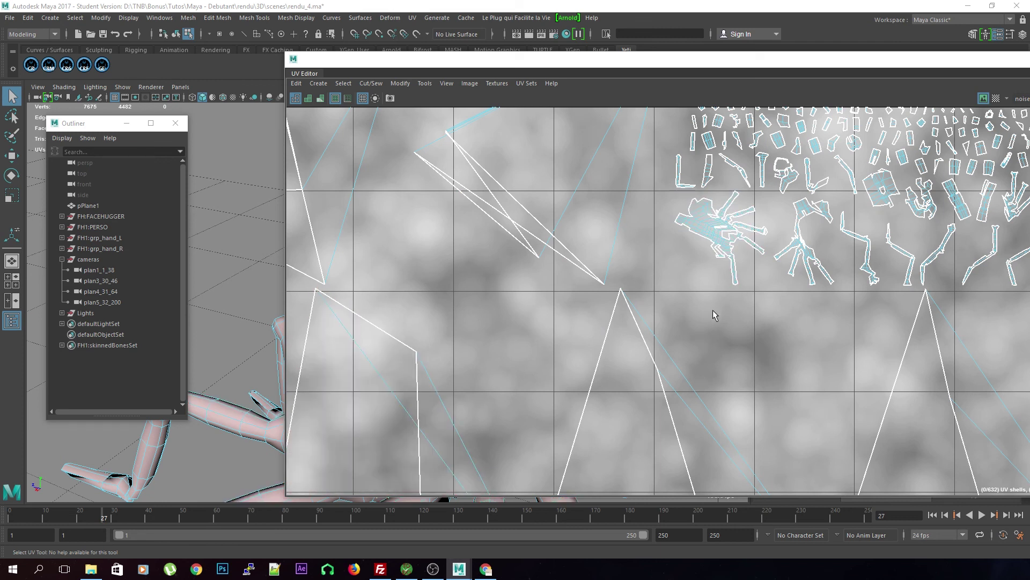
- Select the oversized triangular UV shells filling most of the tile and scale them down to a small cluster
scroll(786, 360, down, 5)
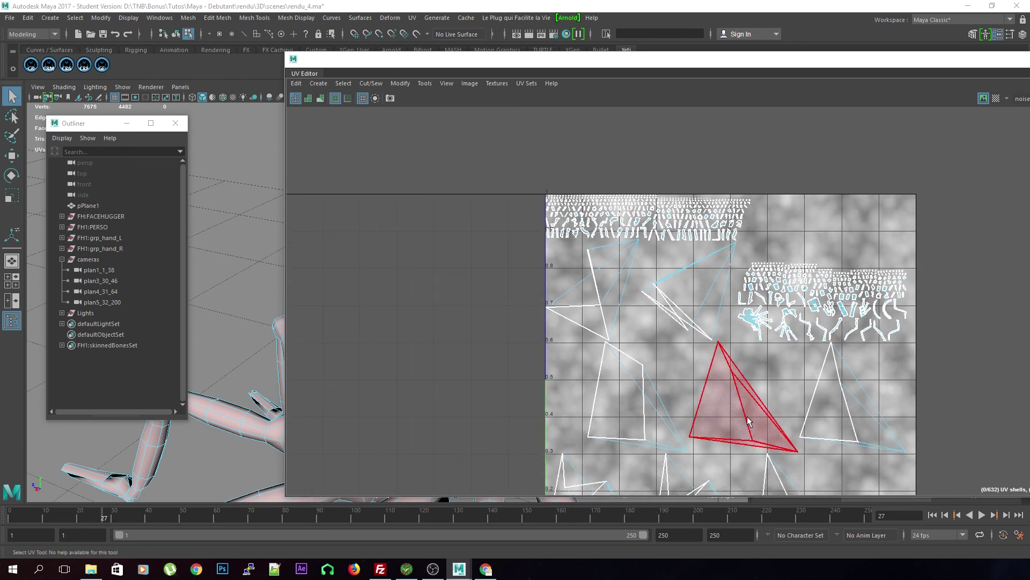
scroll(749, 421, down, 2)
alt+middle_drag(711, 436, 690, 388)
drag(759, 409, 469, 244)
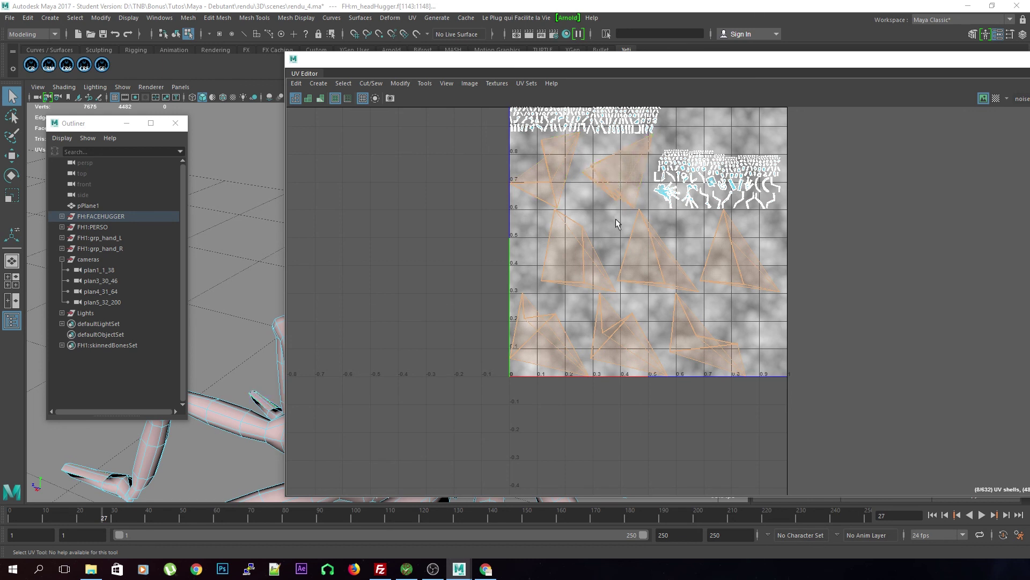
key(r)
middle_drag(667, 338, 701, 326)
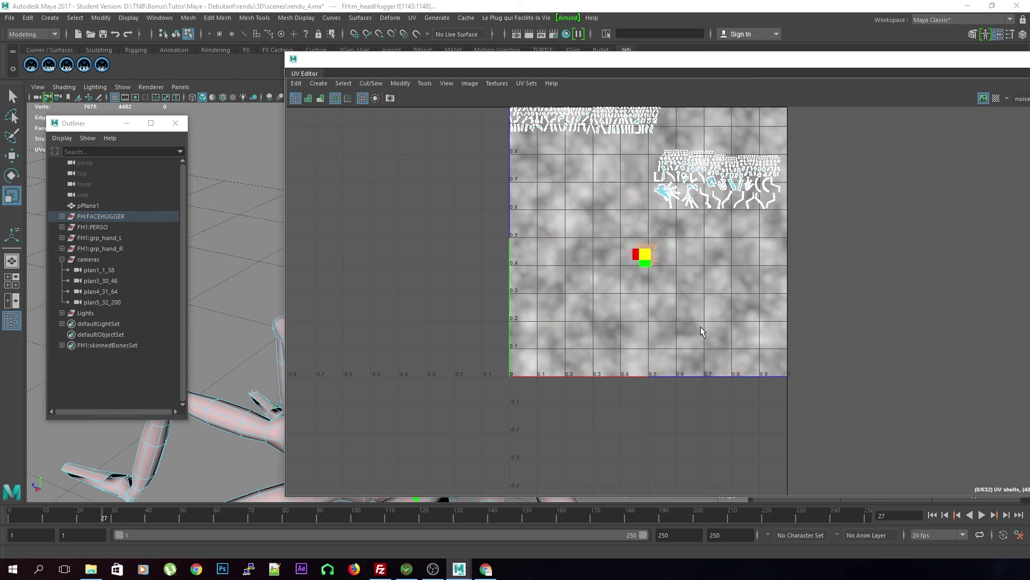
- Move the shrunken triangular shells to about U 0.1, V 0.7, scale them down slightly more and deselect them
key(w)
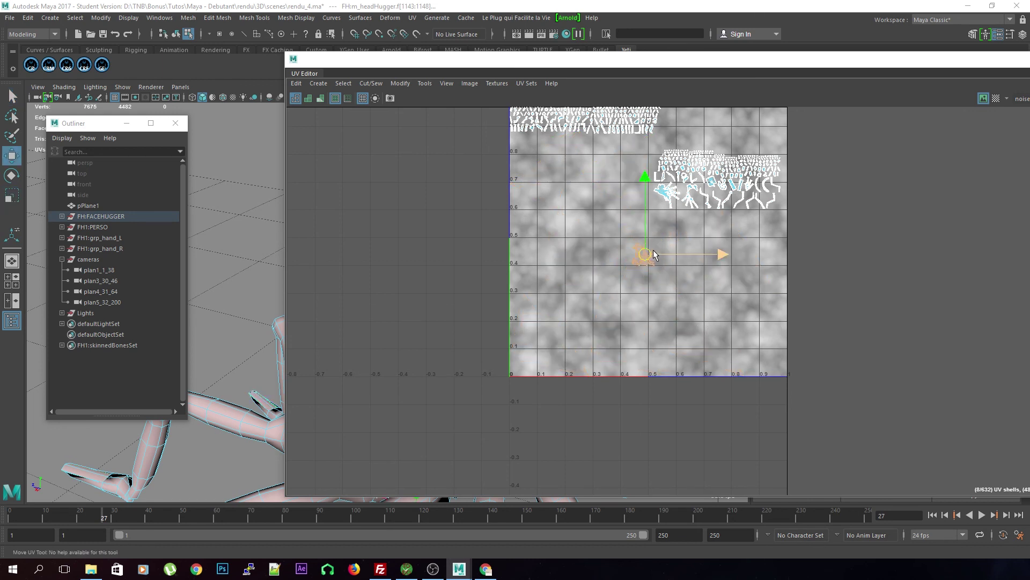
middle_drag(561, 217, 459, 138)
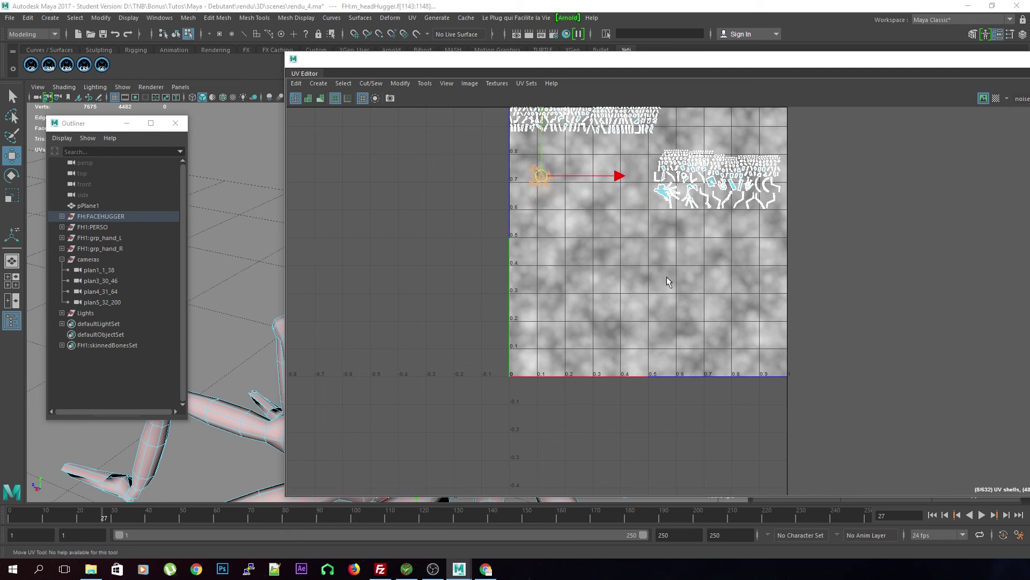
key(r)
middle_drag(671, 278, 654, 274)
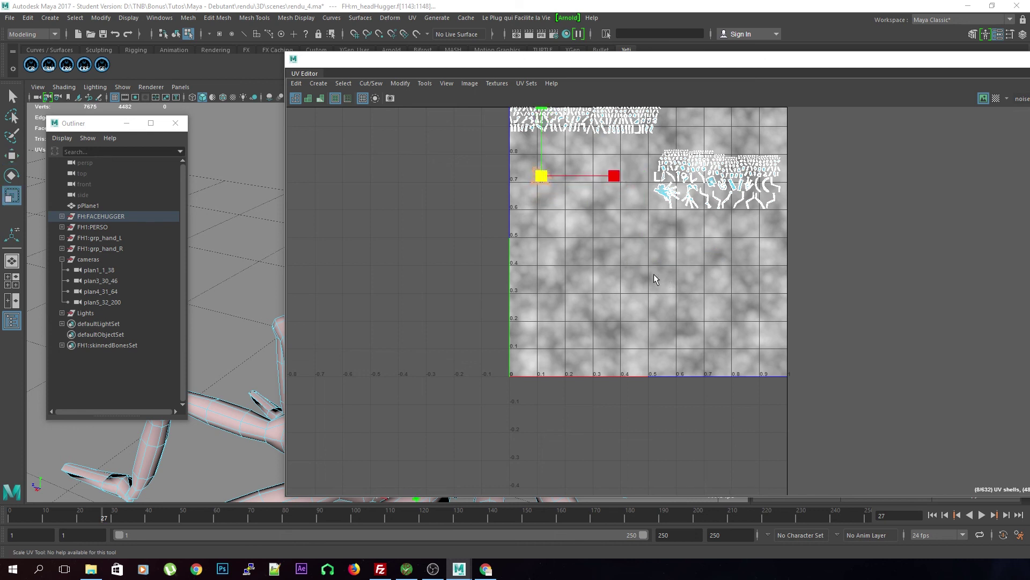
click(689, 285)
- Select the block of body and limb shells, scale it up and move it into the lower half of the UV tile
drag(657, 155, 800, 217)
middle_drag(759, 312, 847, 358)
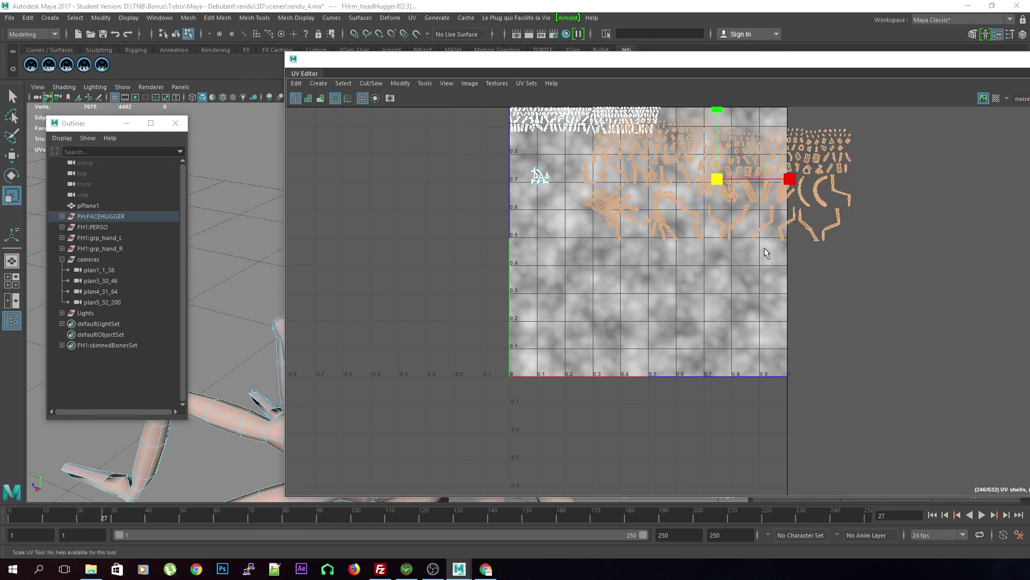
key(w)
drag(717, 179, 653, 304)
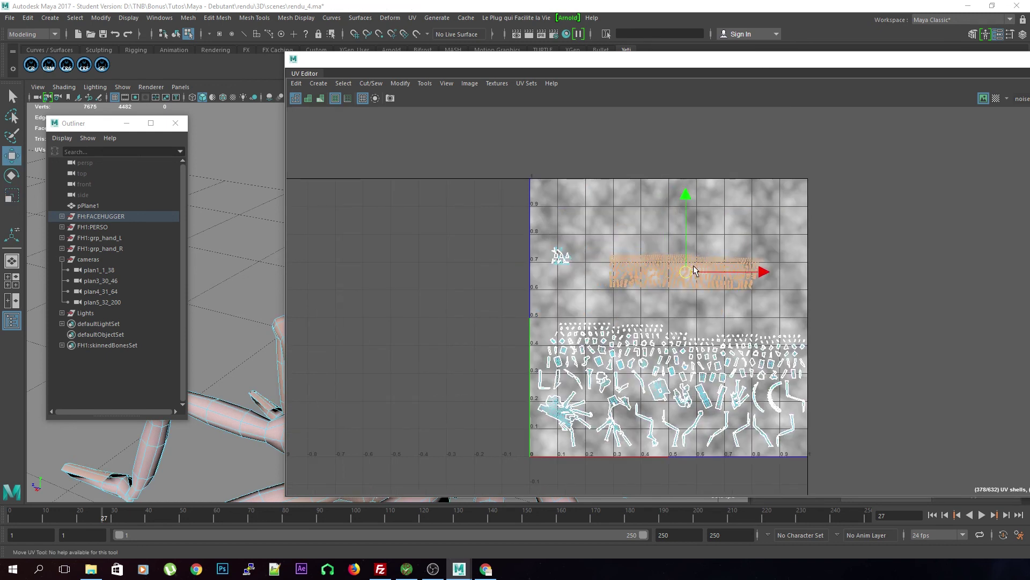
- Scale up the selected block of small UV shells to the tile's full width, place it along the upper edge above V 0.75 and deselect it
middle_drag(696, 329, 778, 325)
key(r)
key(w)
drag(697, 252, 671, 217)
key(r)
middle_drag(737, 317, 745, 324)
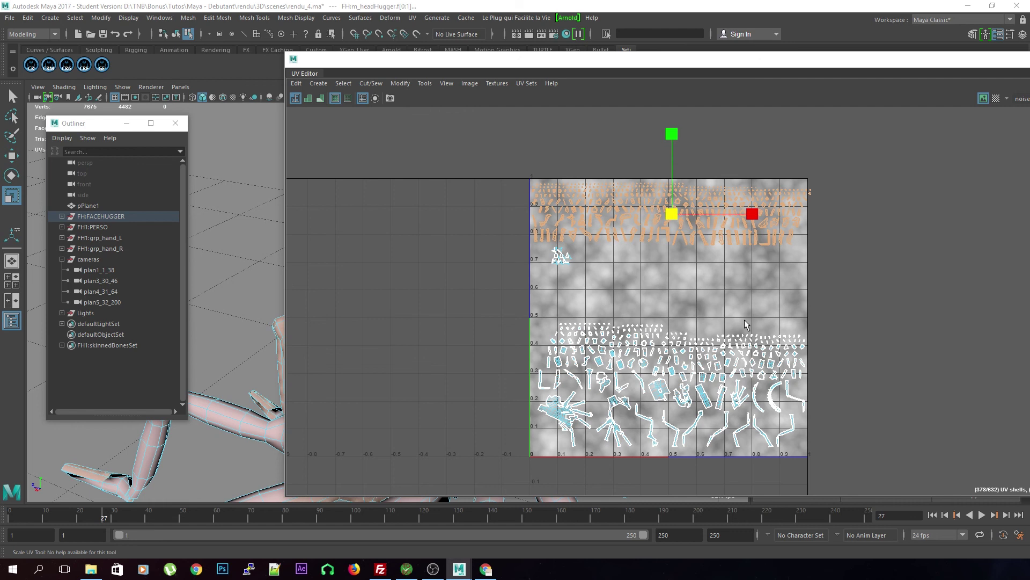
click(667, 309)
- Select the small cluster of triangular UV shells, move it down to about U 0.1, V 0.63 and deselect it
drag(538, 244, 552, 266)
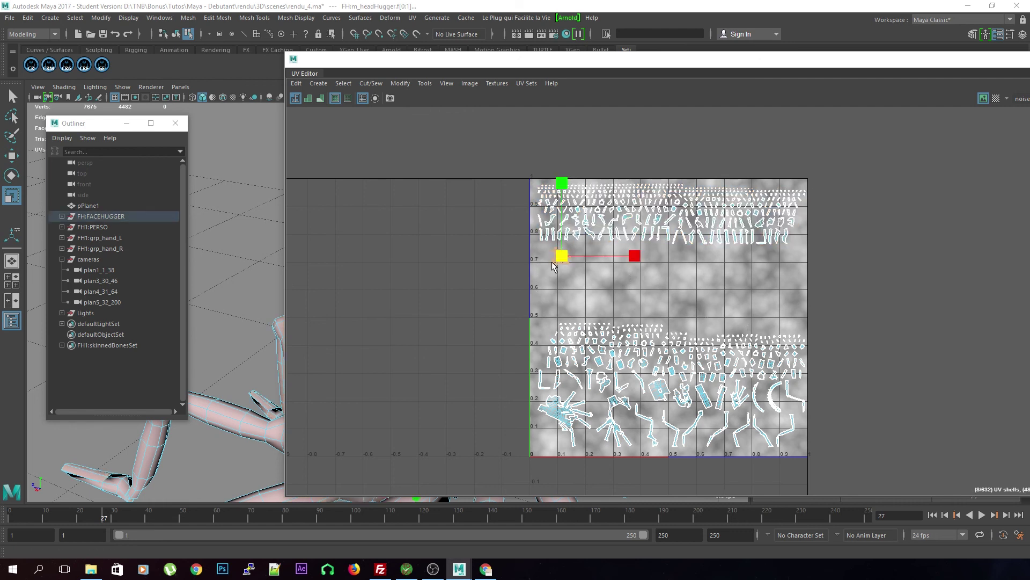
key(w)
middle_drag(575, 270, 571, 293)
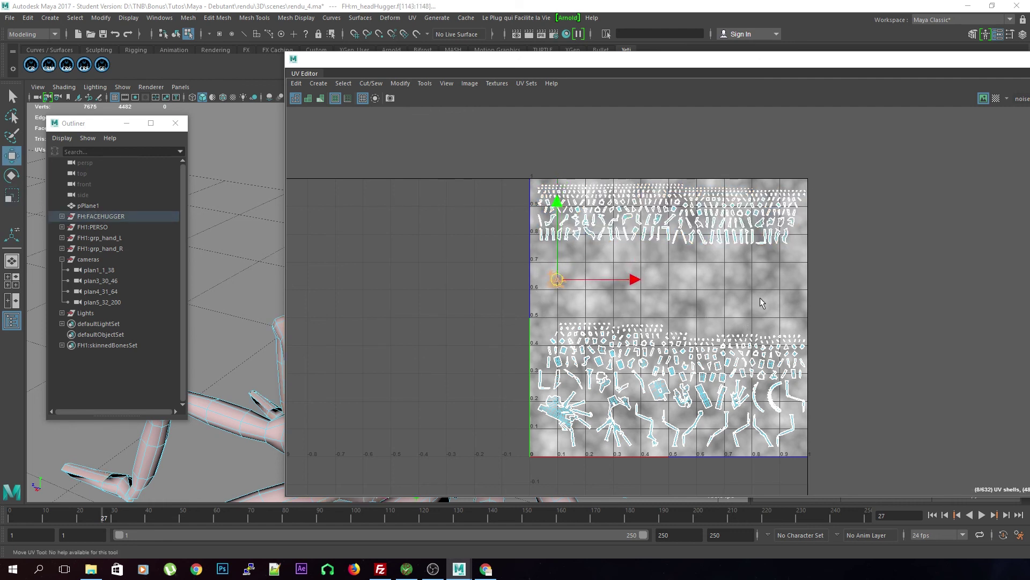
click(854, 371)
- Select all the creature's UV shells and try to arrange them with the Layout UV command
drag(837, 465, 430, 157)
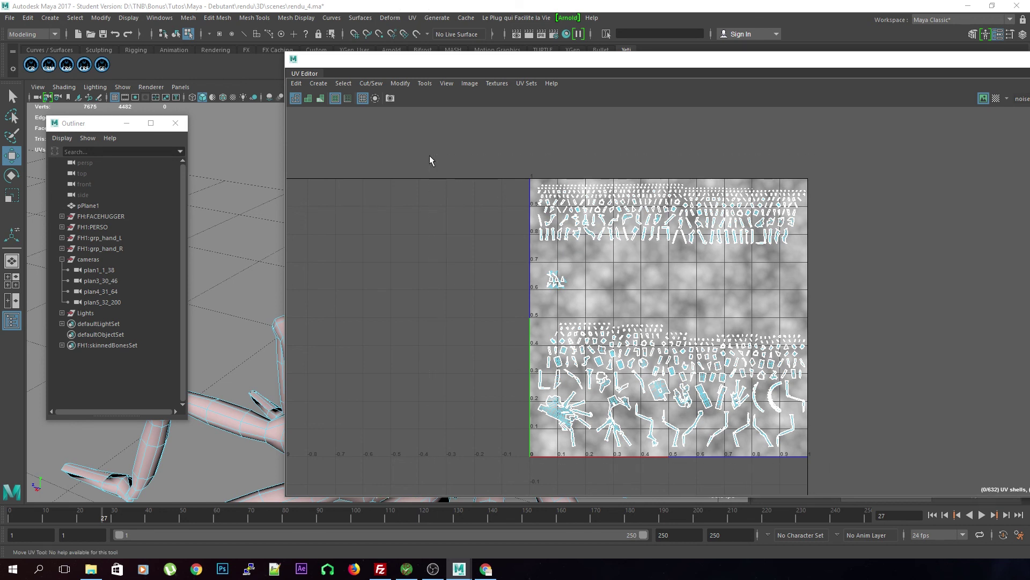
right_click(621, 280)
right_click(614, 278)
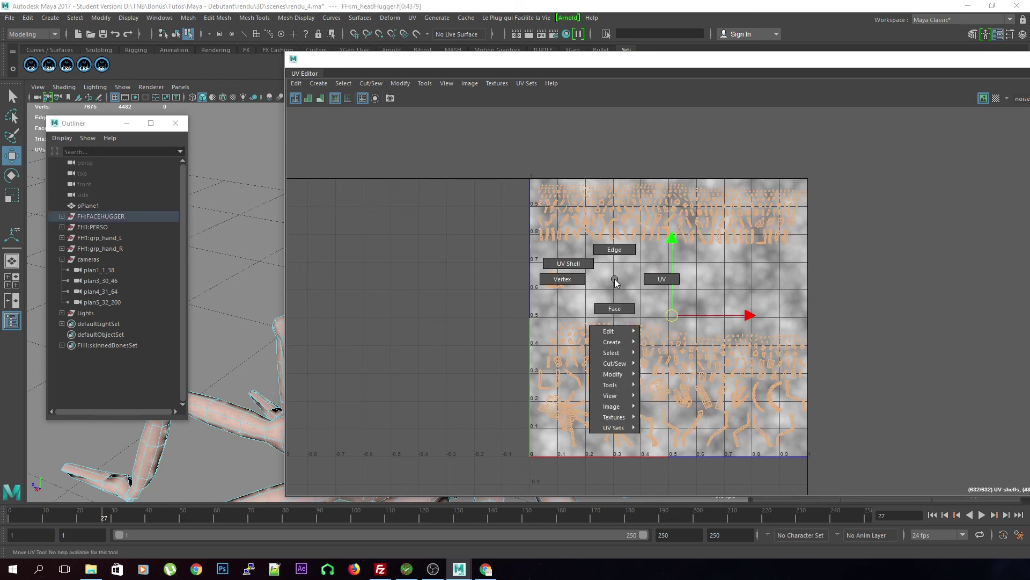
right_click(614, 279)
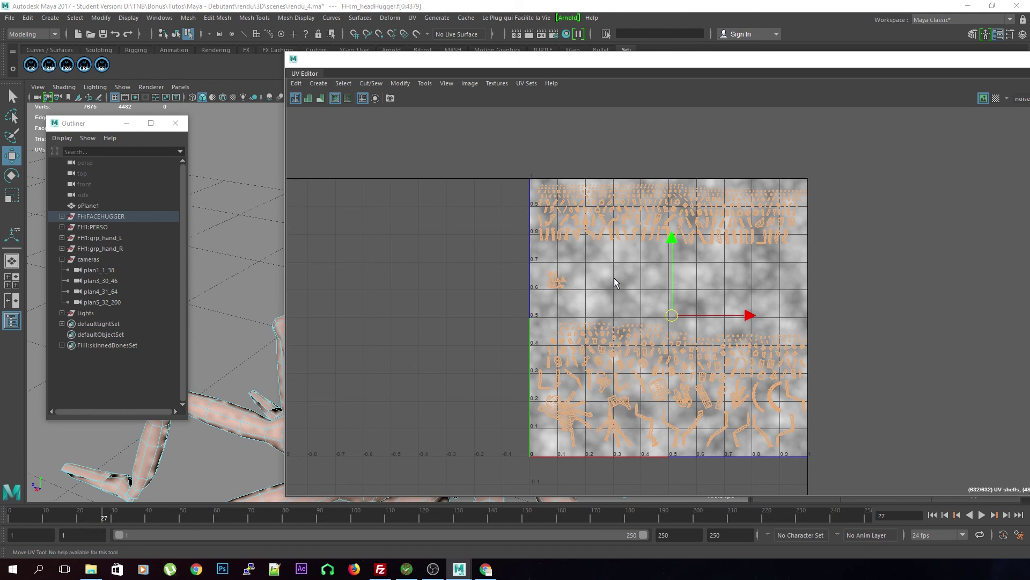
shift+right_click(613, 278)
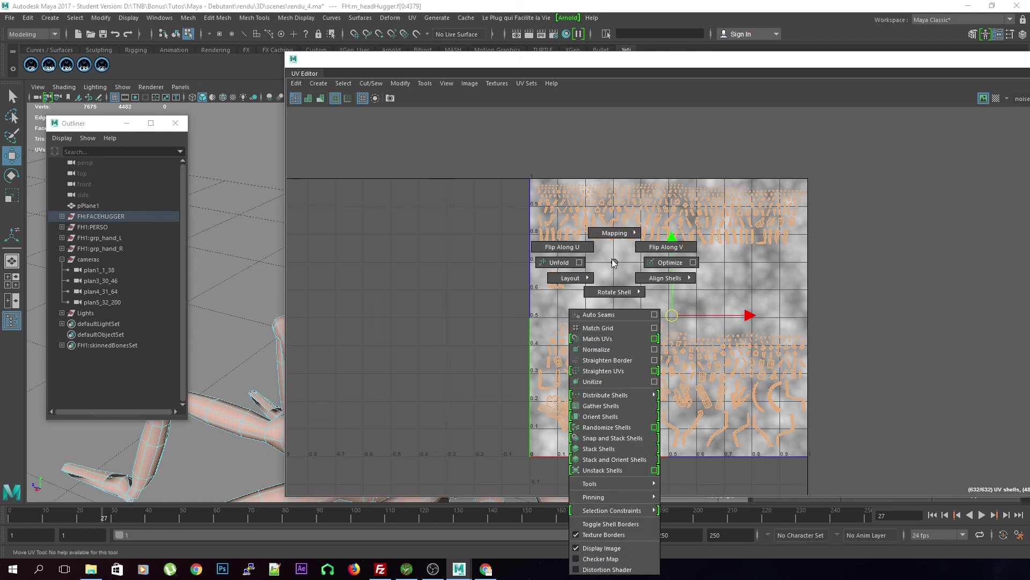
mouse_move(576, 280)
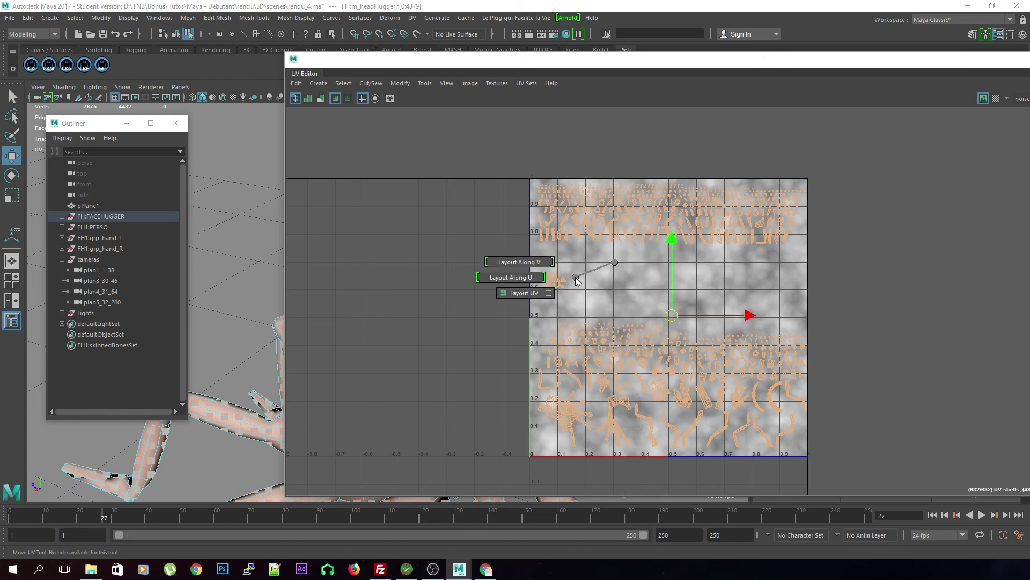
click(521, 293)
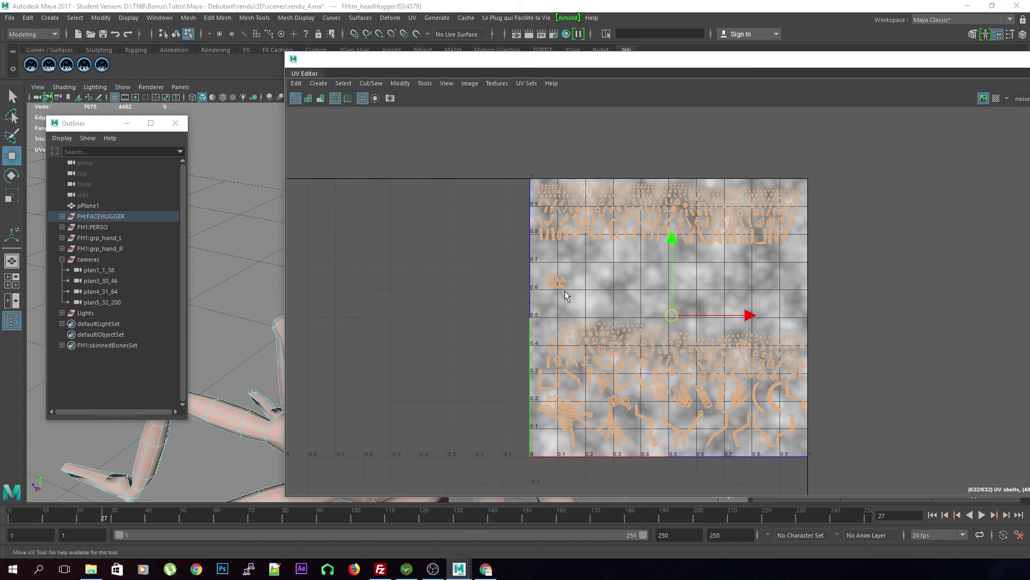
shift+right_drag(640, 280, 616, 278)
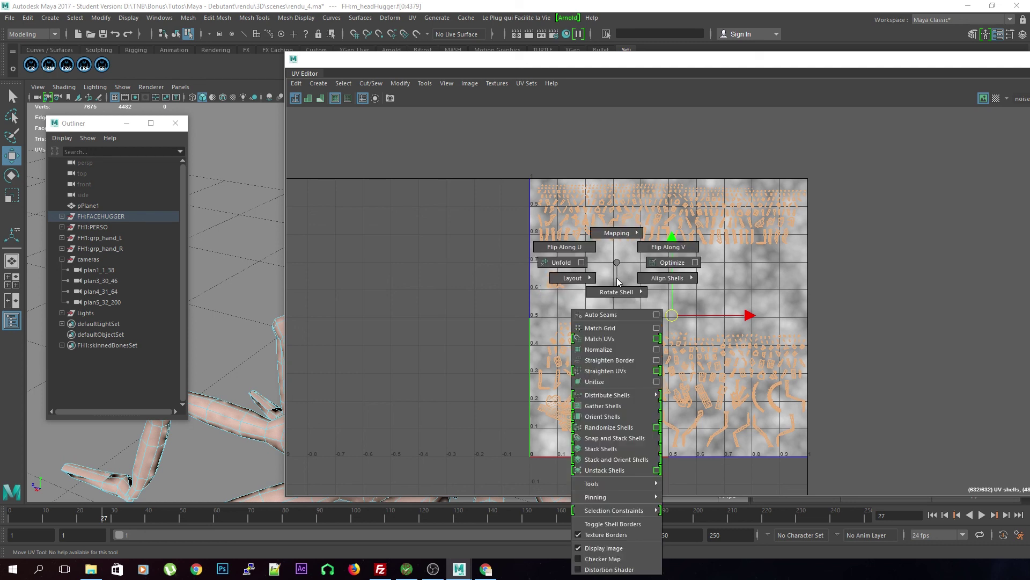
shift+right_drag(616, 278, 616, 278)
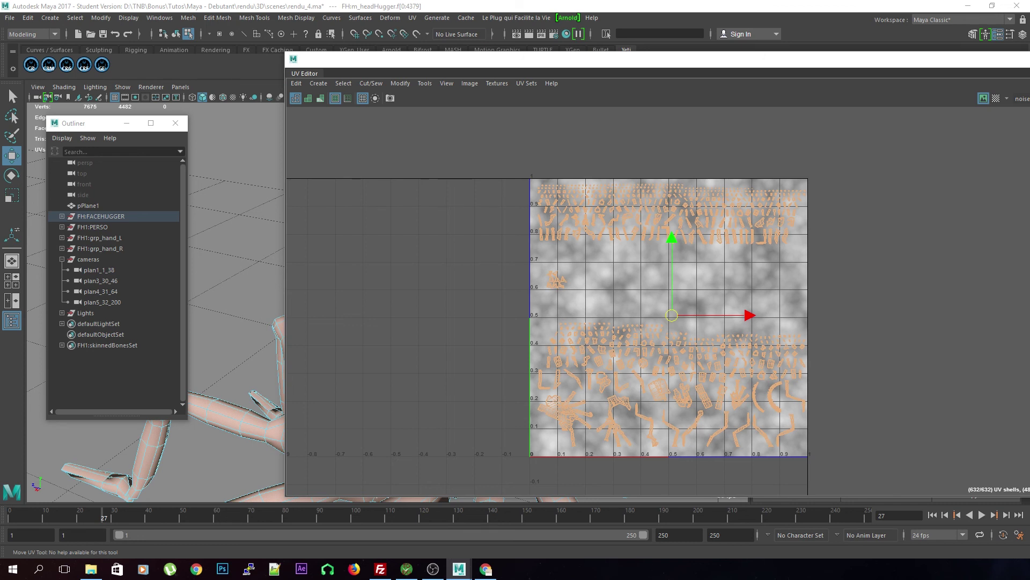
- Enlarge the UV Editor, try the UV Toolkit's Layout on all shells, undo it and clear the selection
double_click(902, 58)
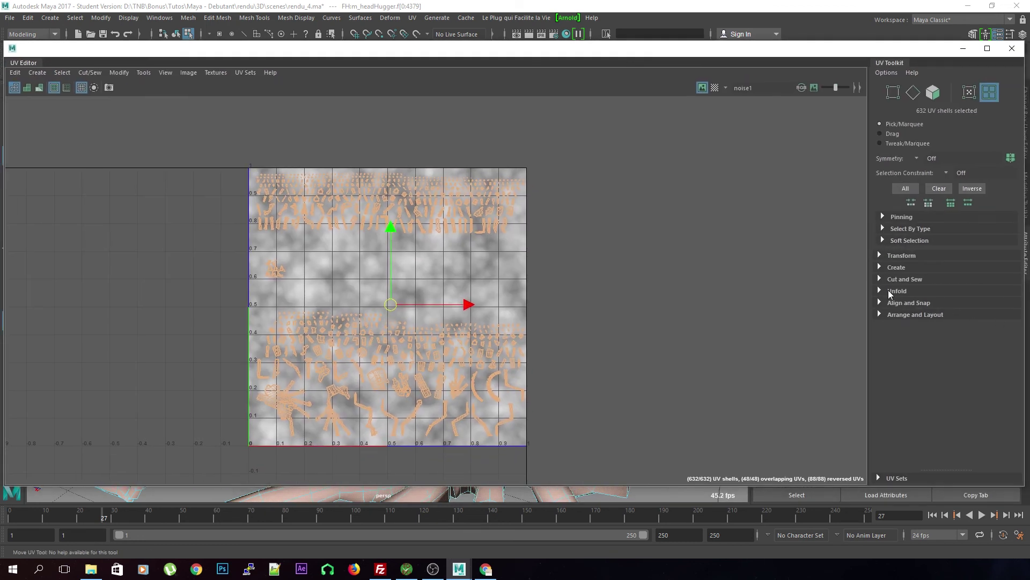
click(881, 303)
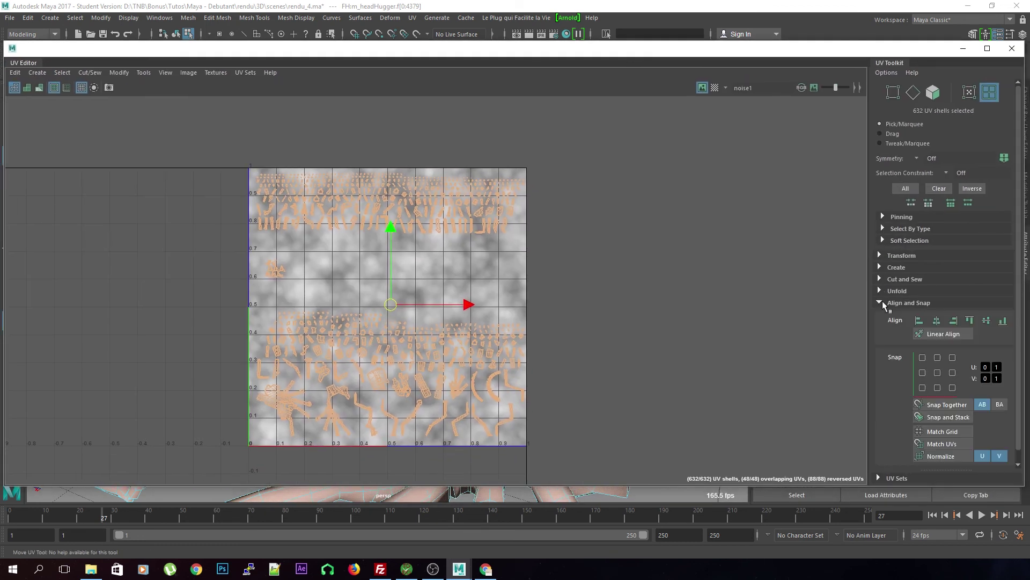
click(882, 304)
click(884, 311)
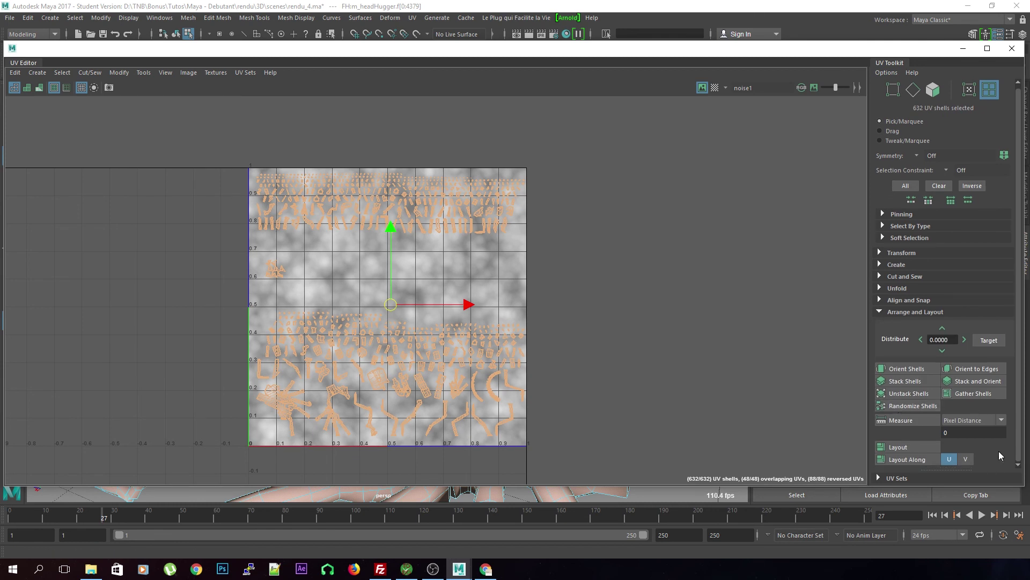
click(920, 442)
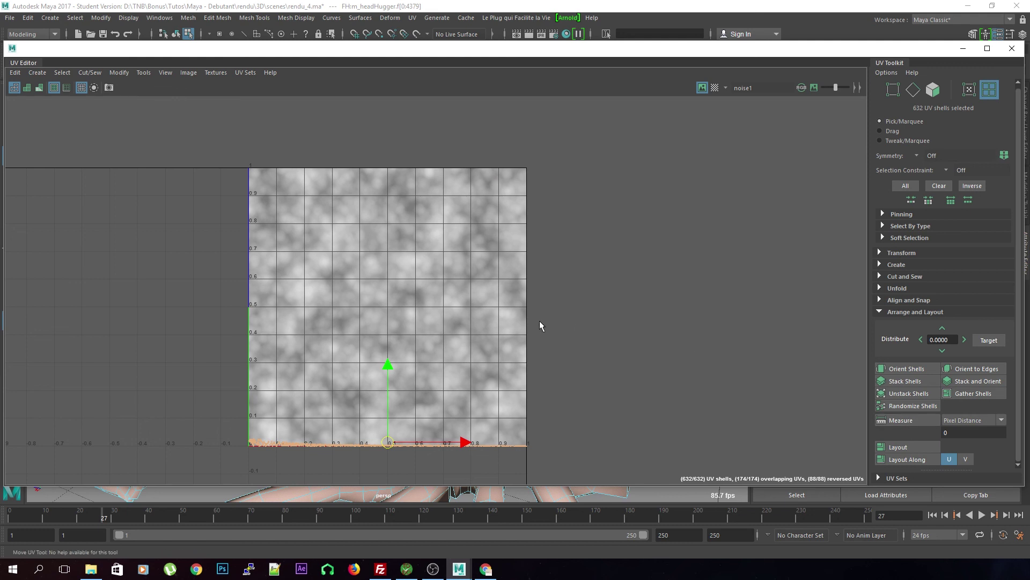
click(561, 327)
key(ctrl+z)
key(ctrl+z)
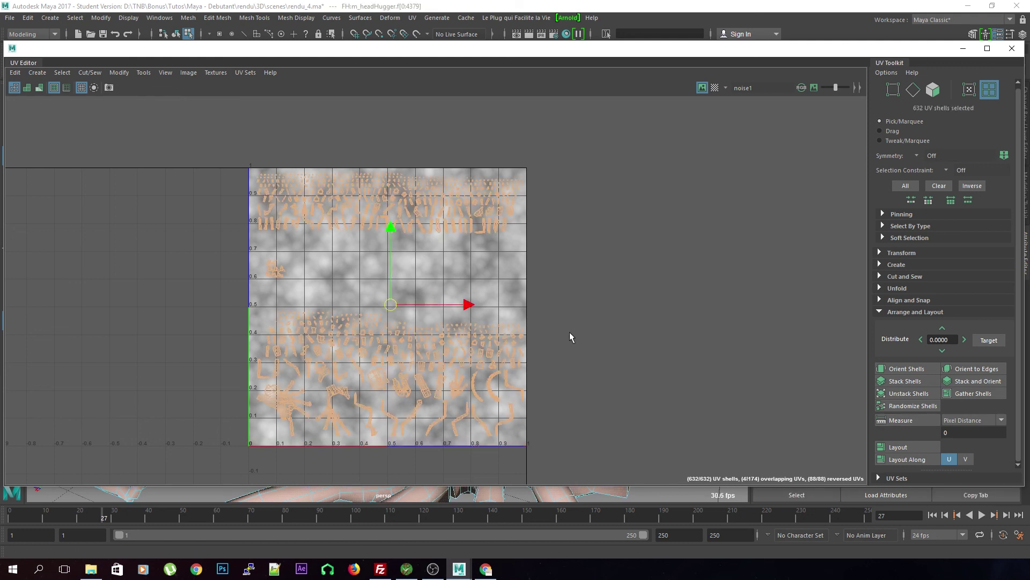
click(632, 354)
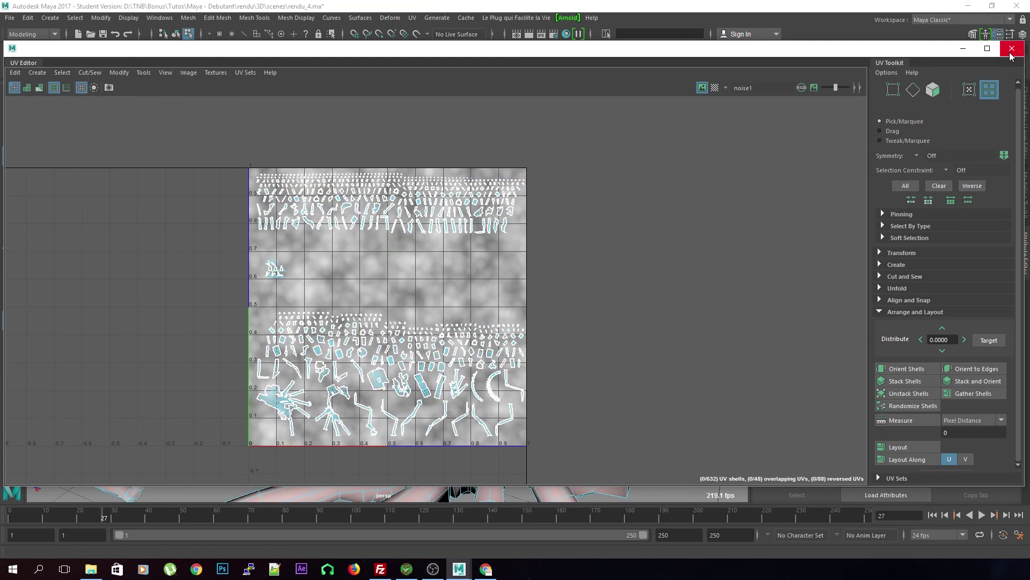
- Close the UV Editor, return the creature to object selection mode and open the Arnold RenderView
click(1012, 48)
scroll(497, 297, down, 5)
right_drag(470, 317, 510, 282)
alt+drag(362, 226, 571, 81)
click(568, 18)
click(579, 40)
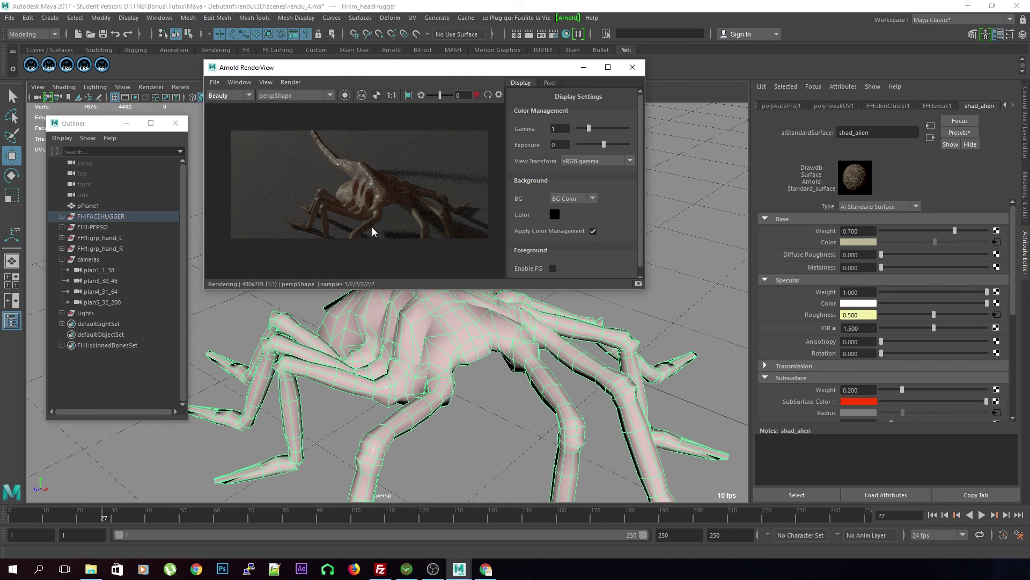
- Switch the render camera to plan1_1_Shape38 and start the interactive Arnold render
click(276, 96)
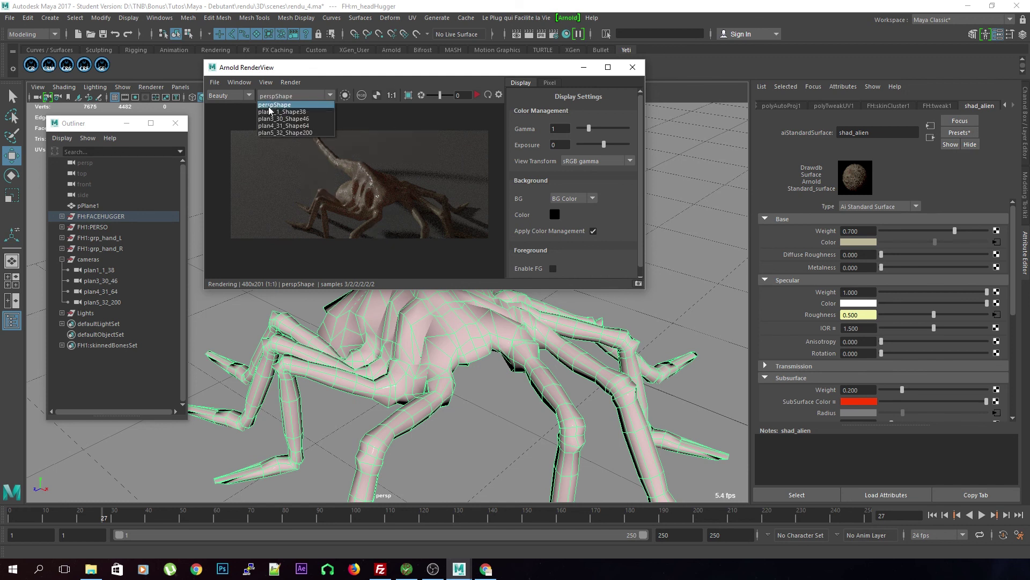
click(282, 112)
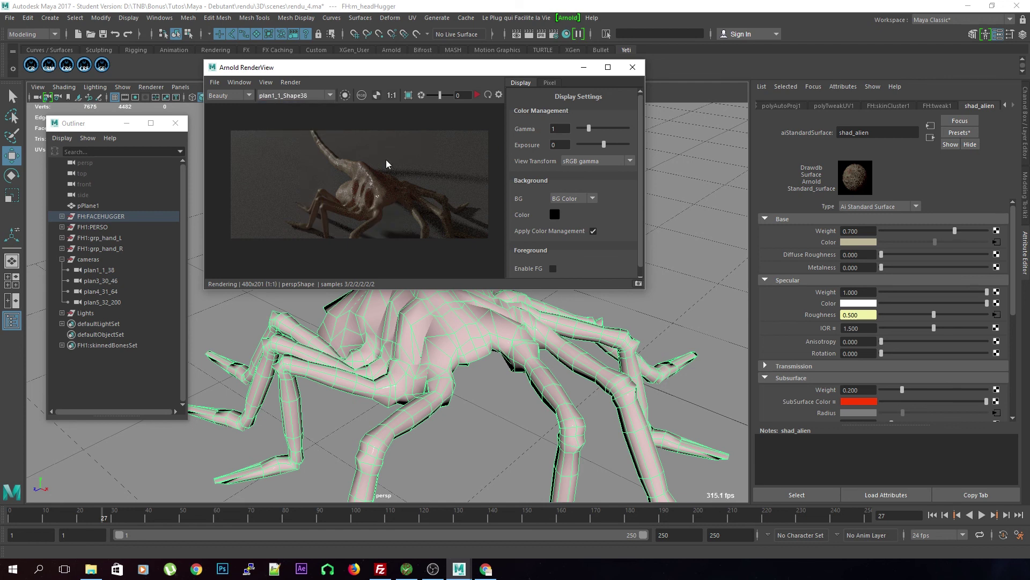
click(476, 95)
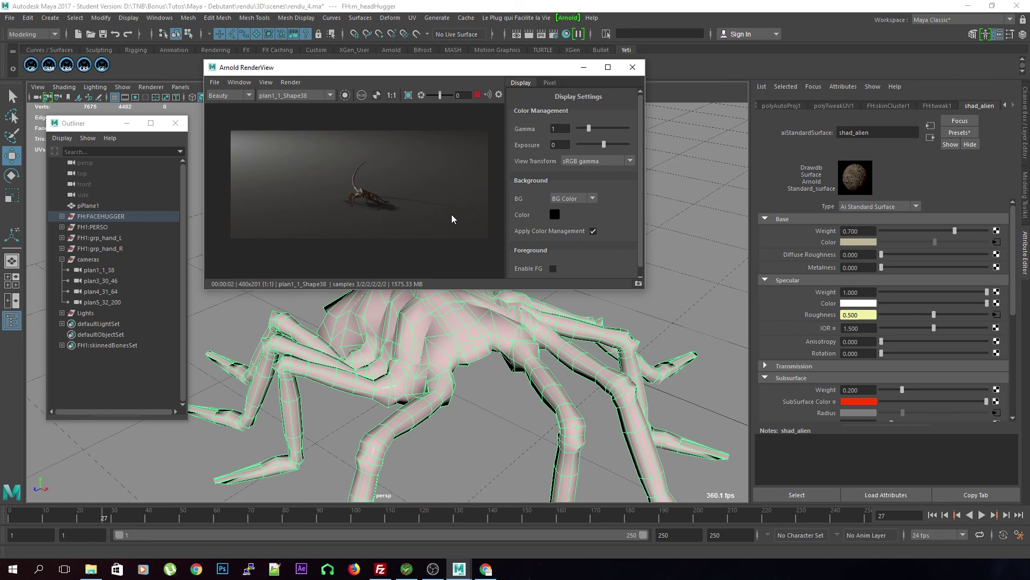
- Set the subsurface weight of the shad_alien shader to 0.1
click(858, 389)
key(BackSpace)
text(0.1)
key(Return)
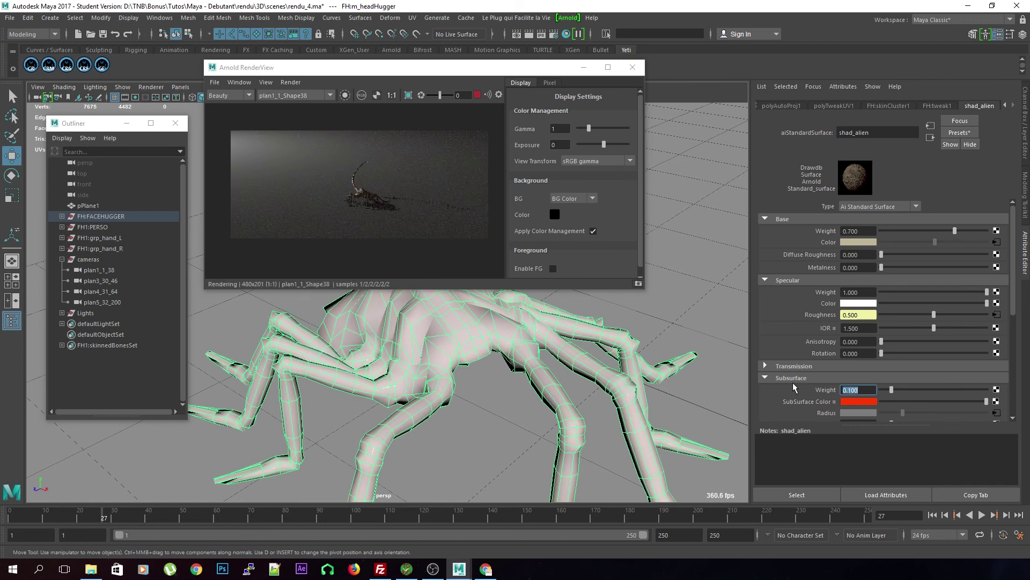